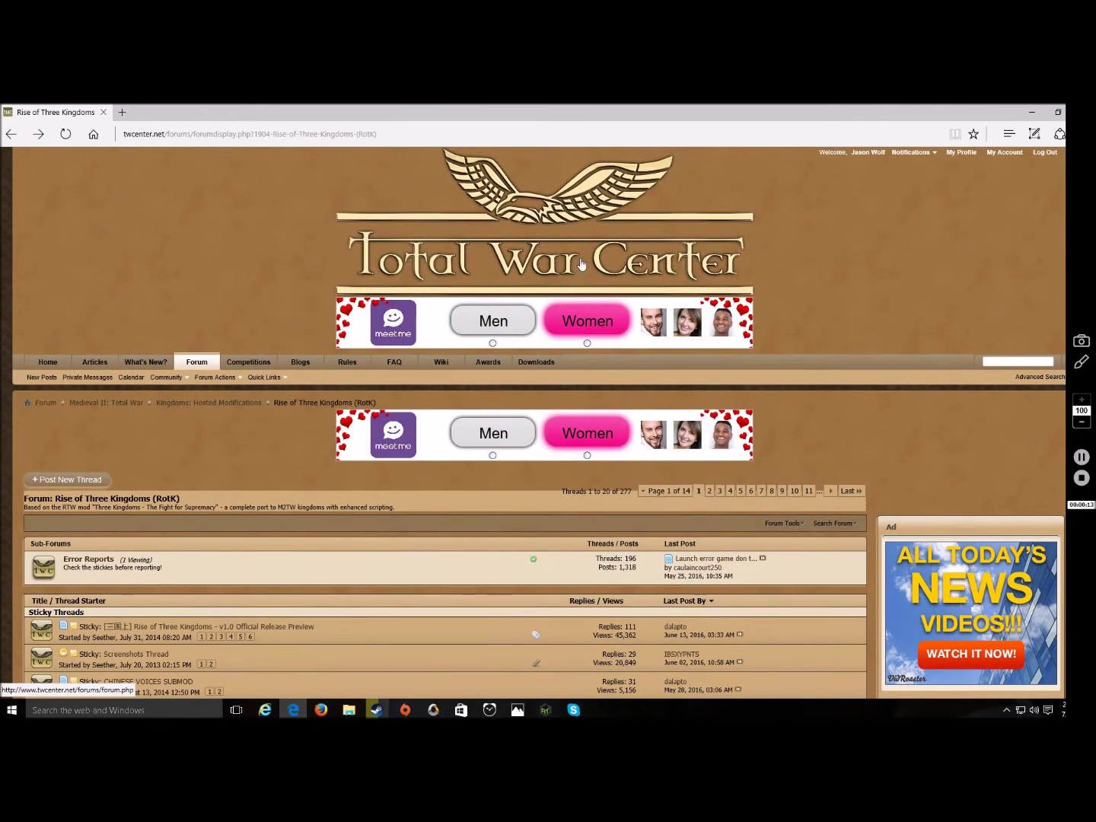
Open the 'Rise of Three Kingdoms v1.0 - Official Download(s)' sticky thread from the forum list.
{"action": "scroll", "coordinate": [194, 450], "scroll_direction": "down", "scroll_amount": 2}
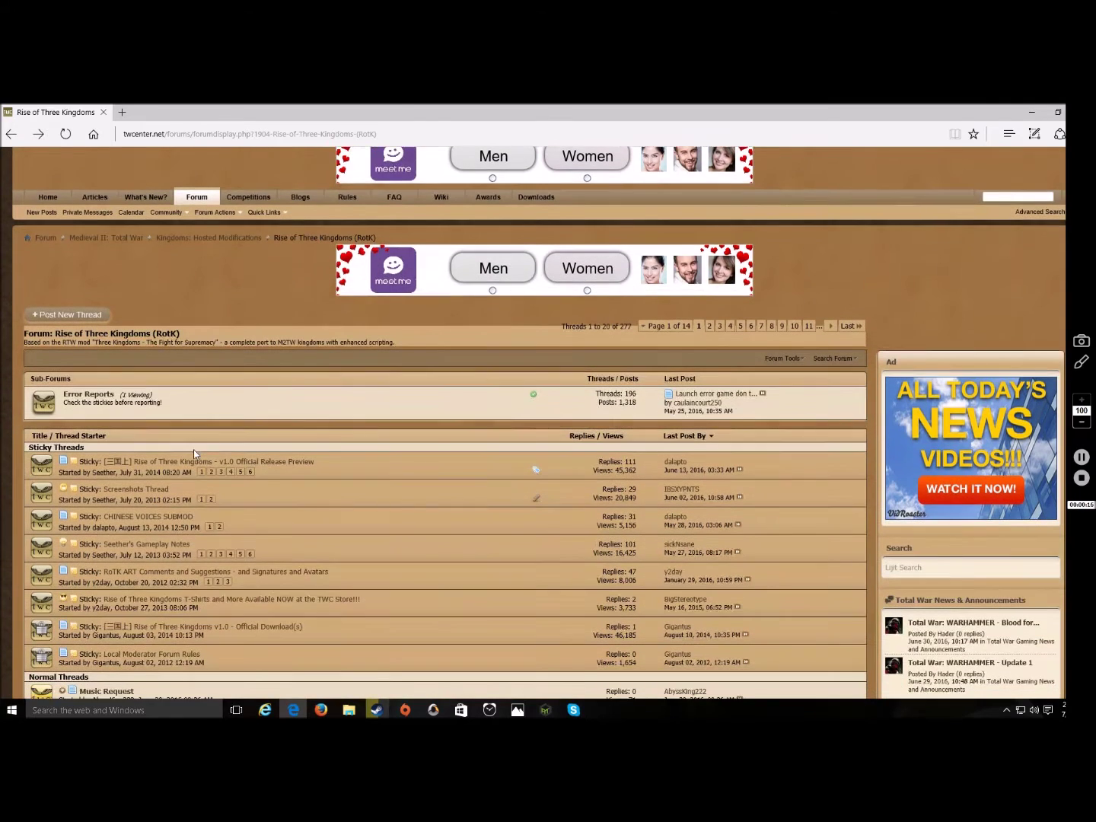
{"action": "scroll", "coordinate": [172, 427], "scroll_direction": "down", "scroll_amount": 1}
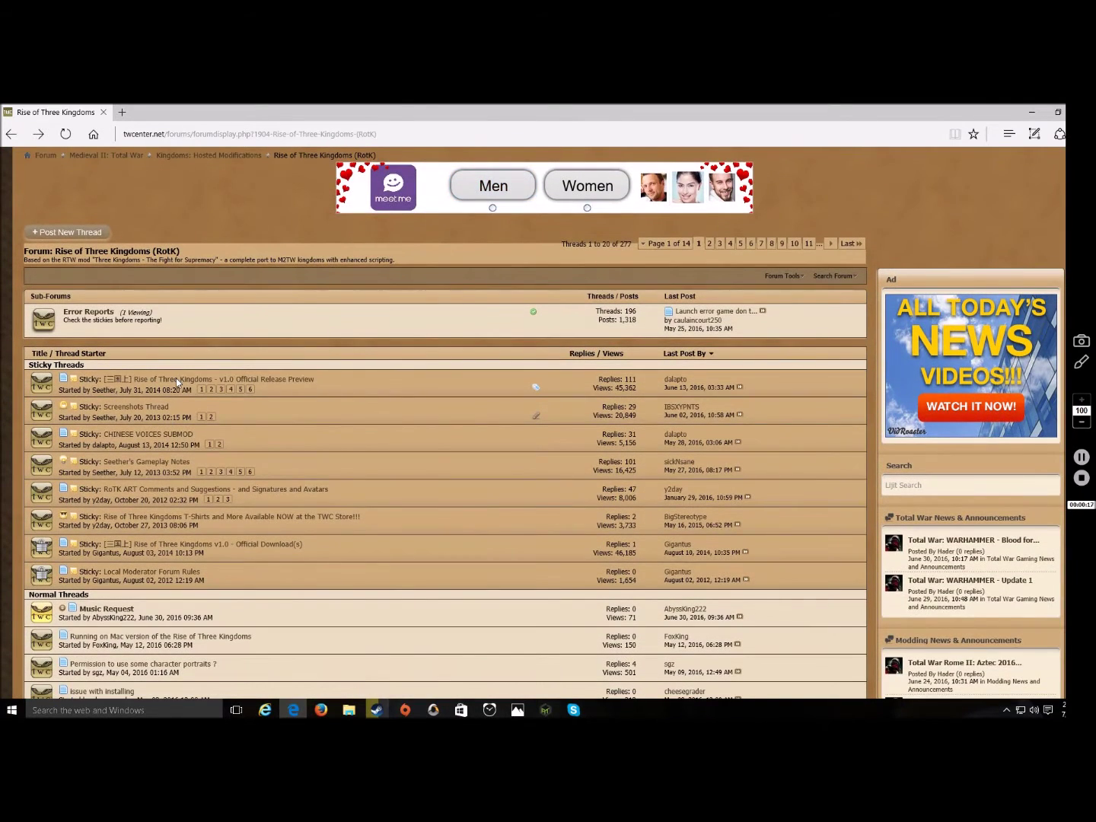
{"action": "mouse_move", "coordinate": [175, 384]}
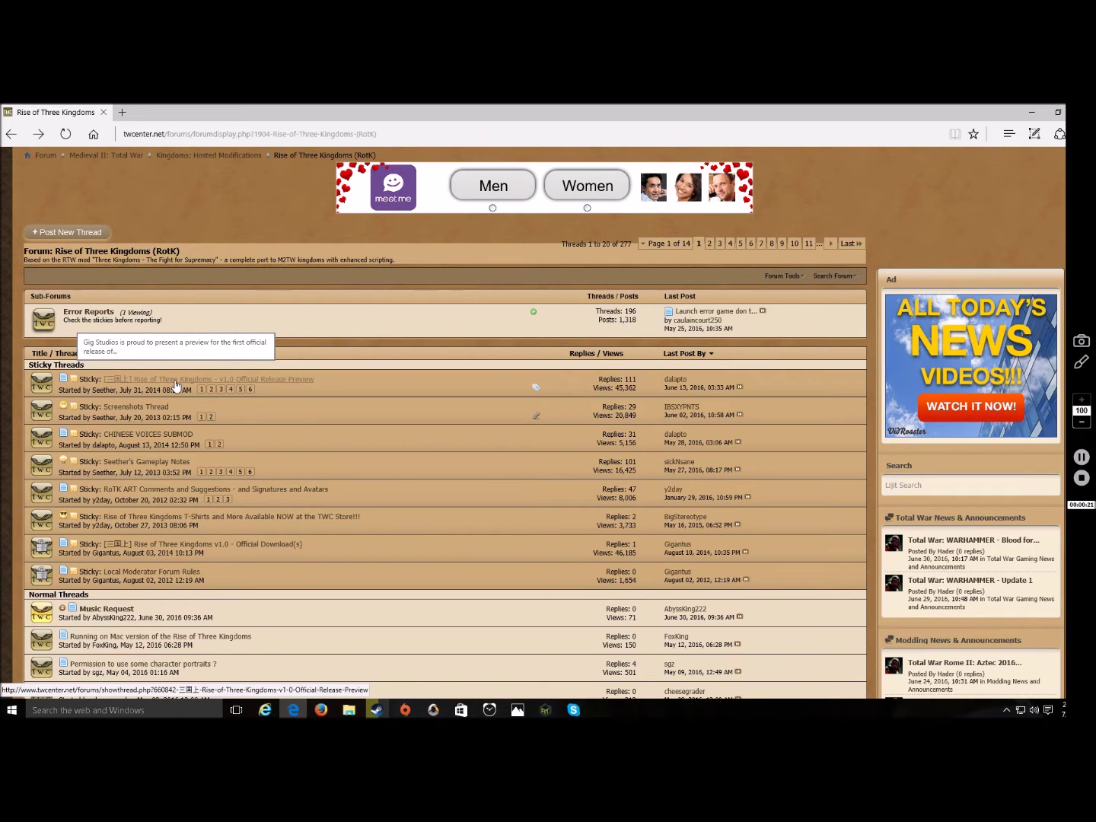
{"action": "left_click", "coordinate": [175, 385]}
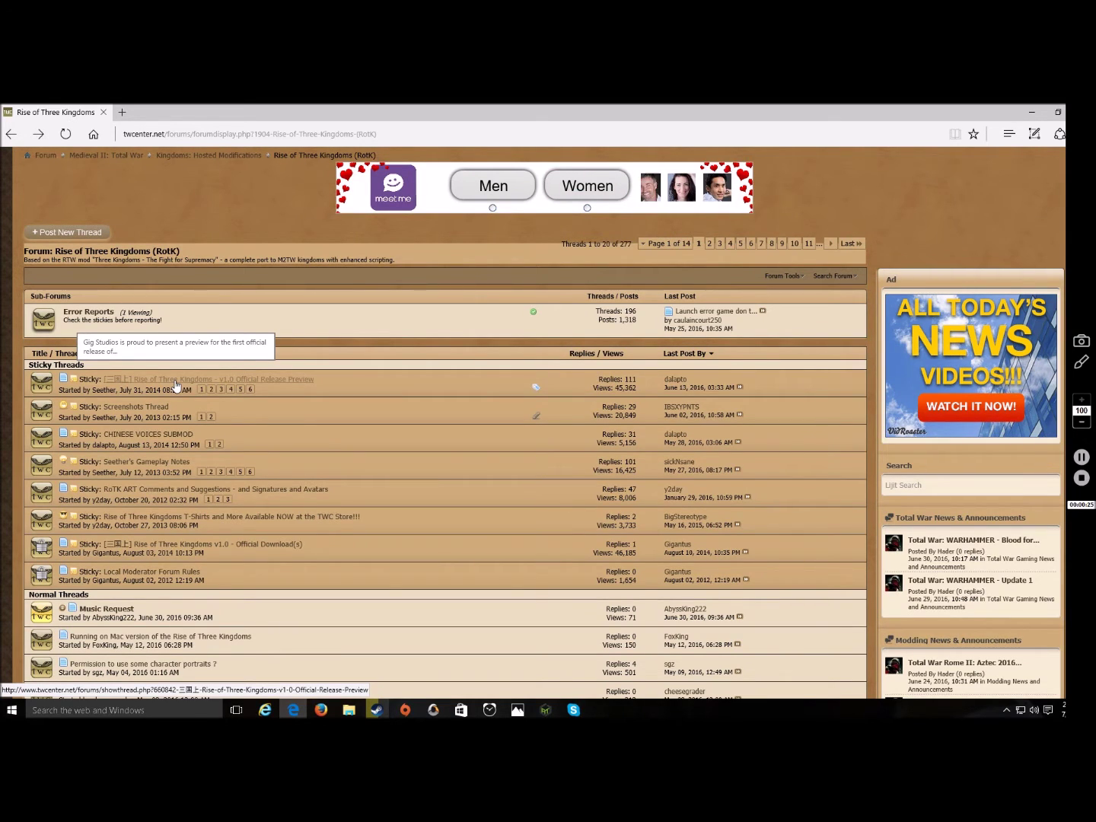
{"action": "left_click", "coordinate": [175, 384]}
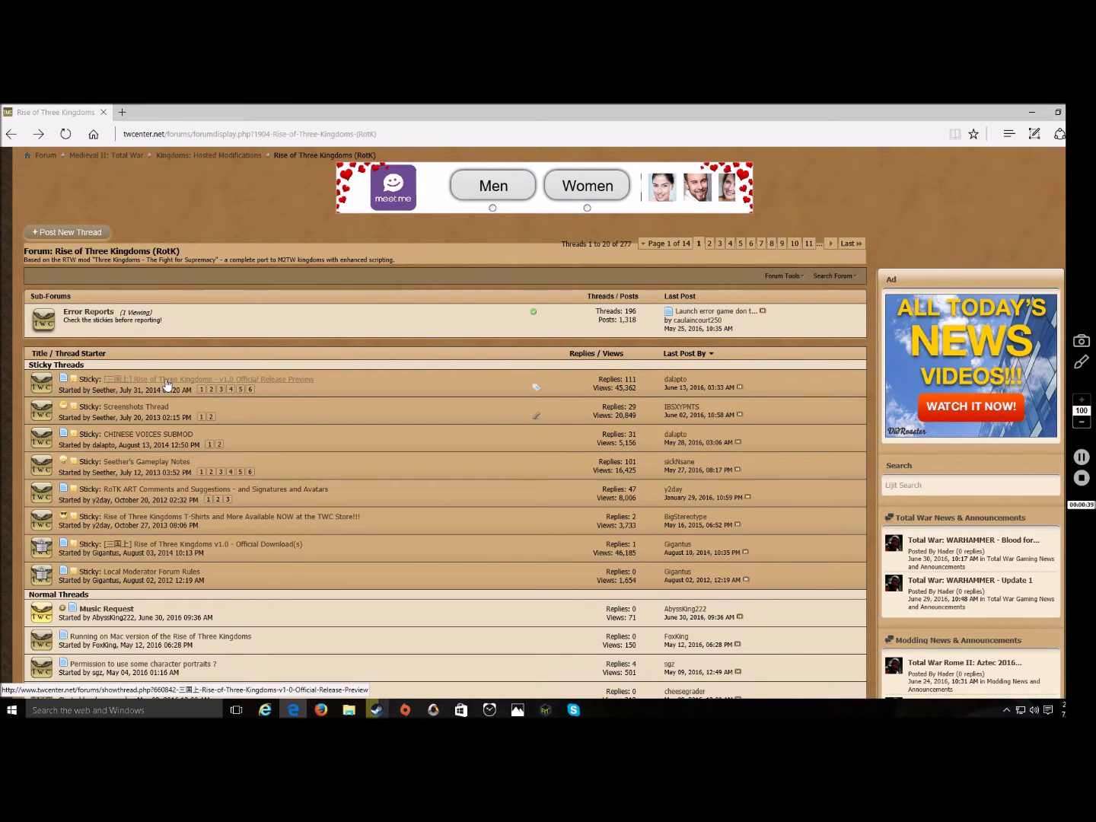
{"action": "left_click", "coordinate": [180, 549]}
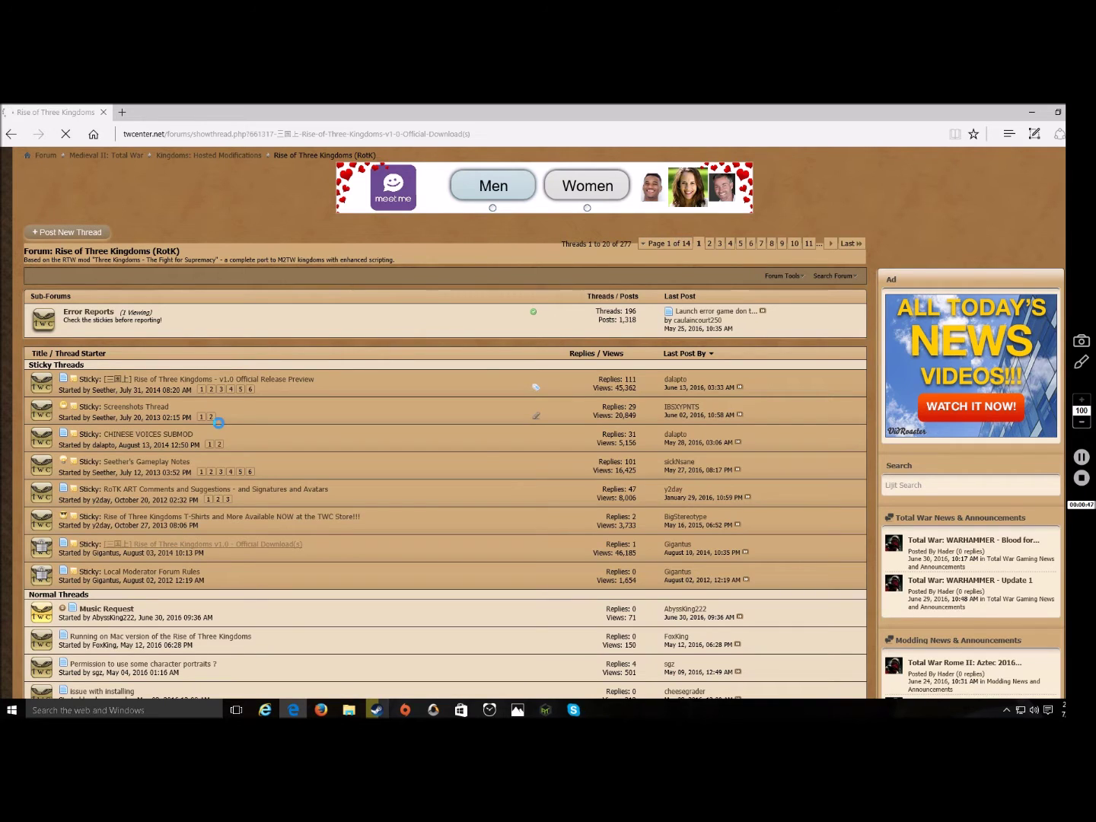
Scroll through the download thread's post, then start a new browser tab.
{"action": "scroll", "coordinate": [199, 450], "scroll_direction": "down", "scroll_amount": 3}
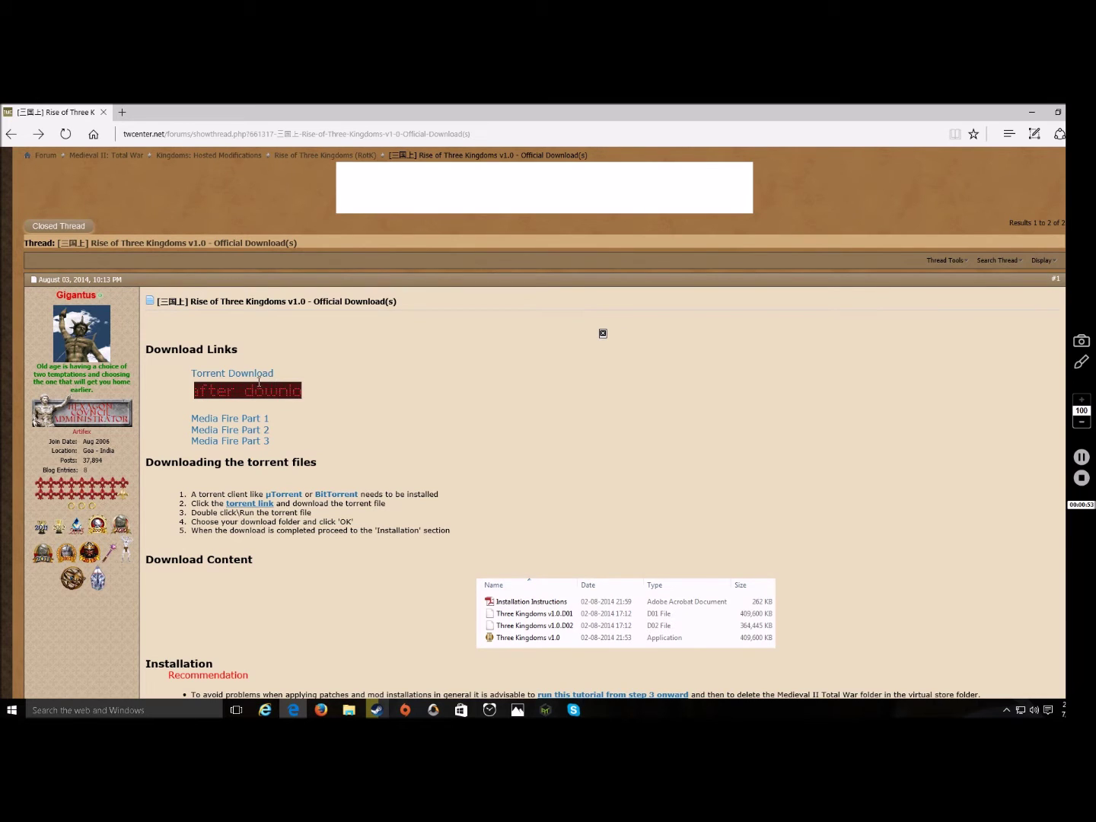
{"action": "scroll", "coordinate": [266, 301], "scroll_direction": "down", "scroll_amount": 2}
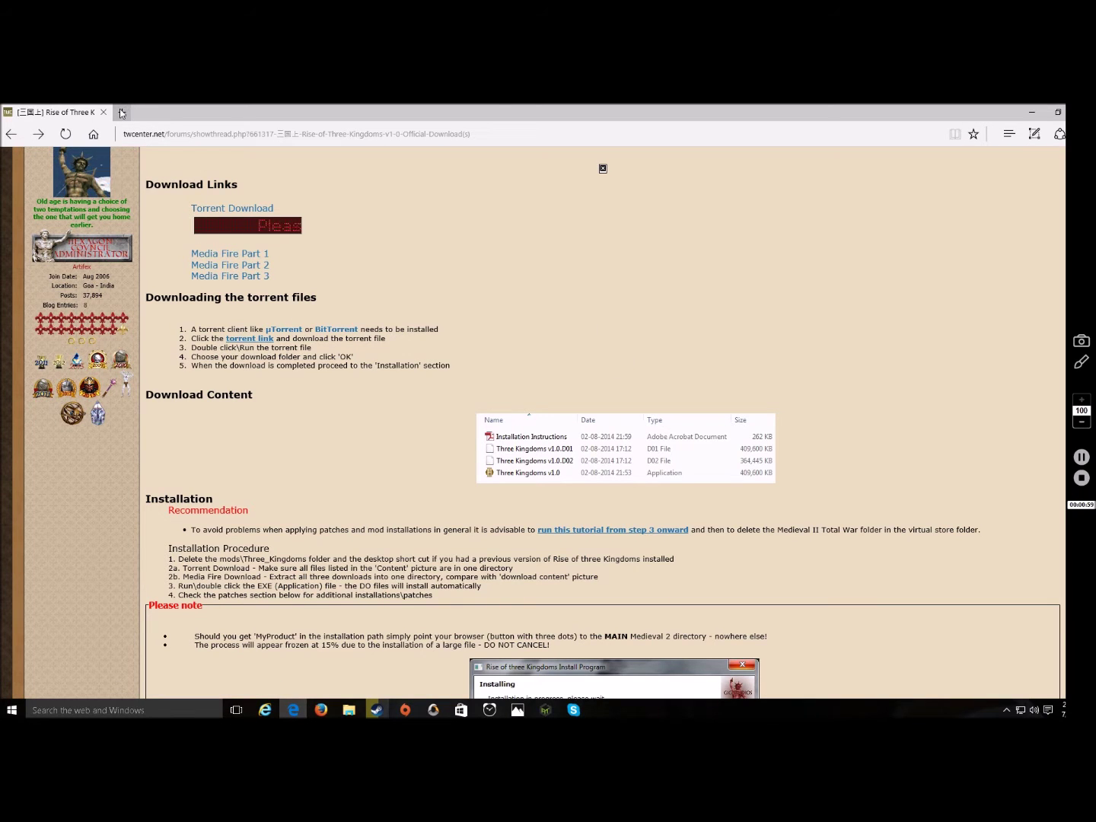
{"action": "scroll", "coordinate": [296, 417], "scroll_direction": "up", "scroll_amount": 4}
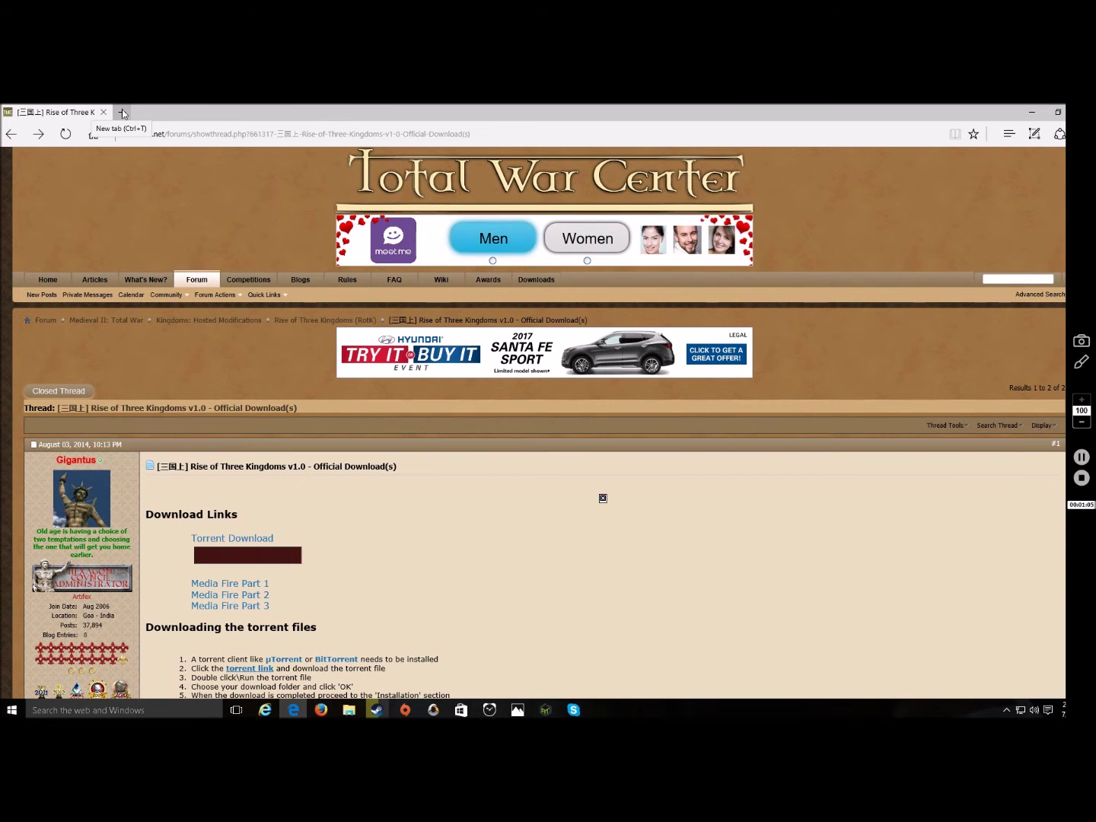
{"action": "left_click", "coordinate": [122, 112]}
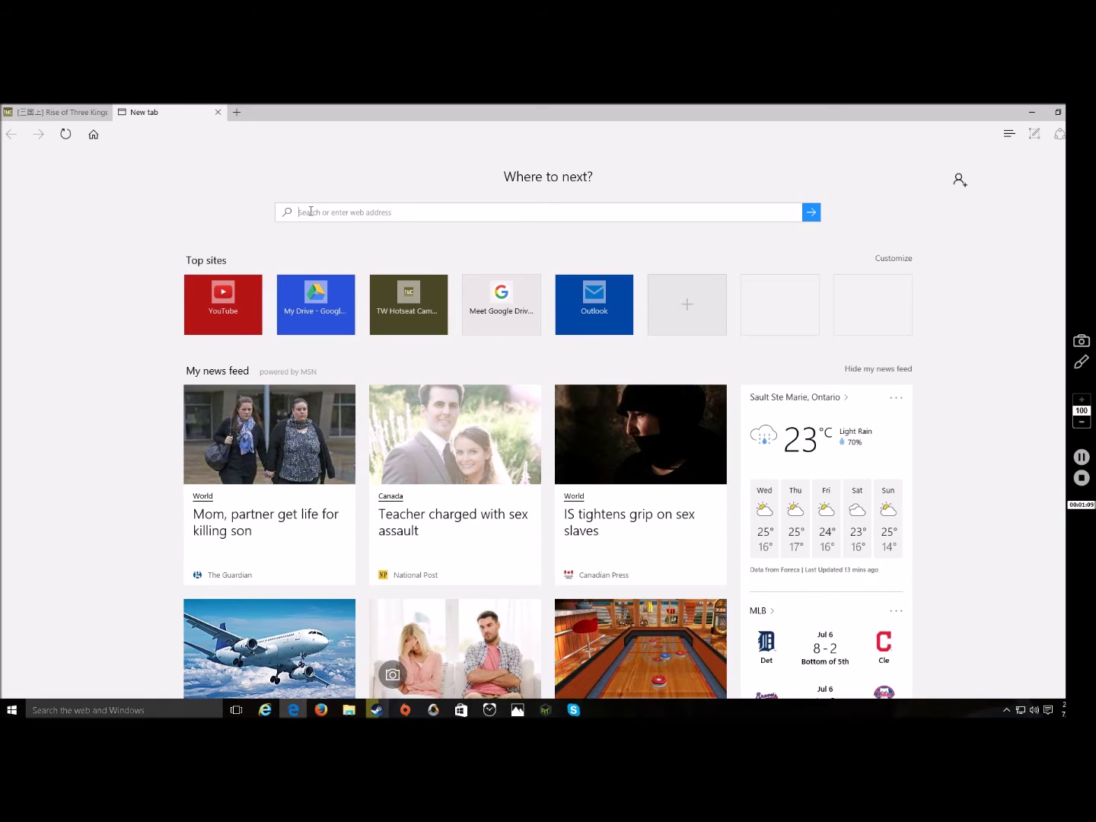
Search the web for 'Winrar' and open the official RARLAB website from the results.
{"action": "type", "text": "winrar"}
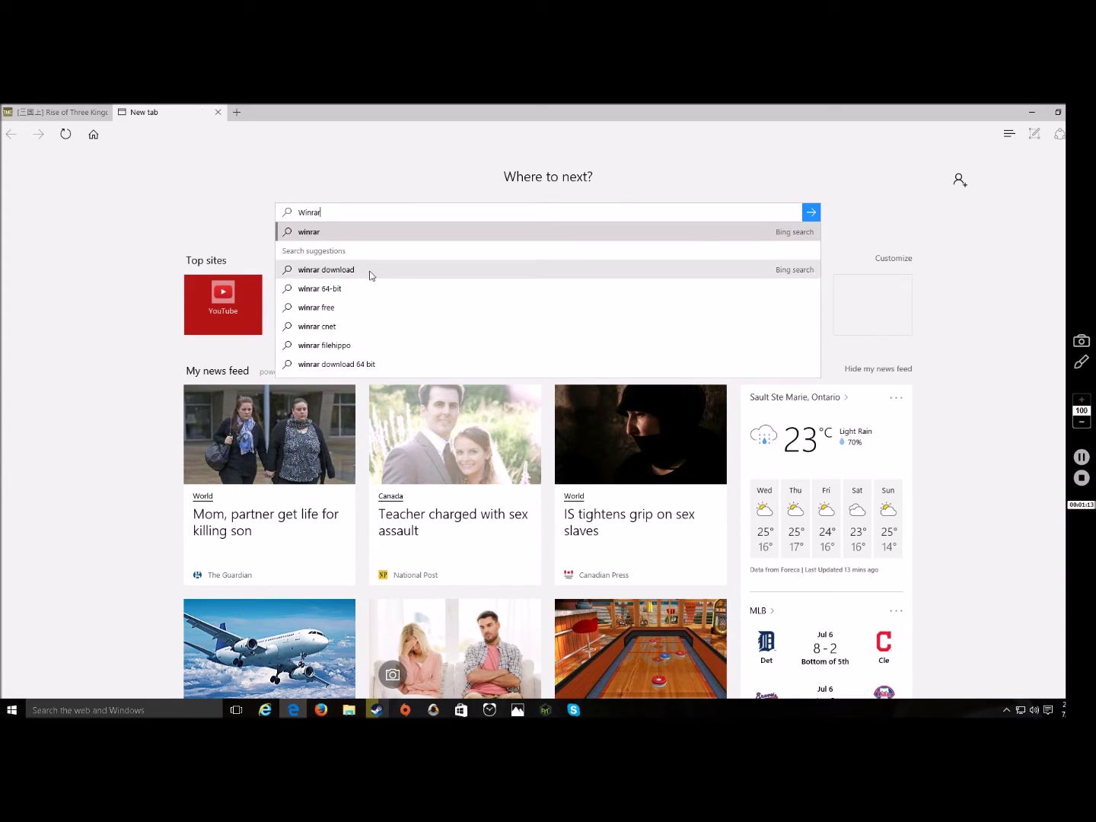
{"action": "left_click", "coordinate": [806, 213]}
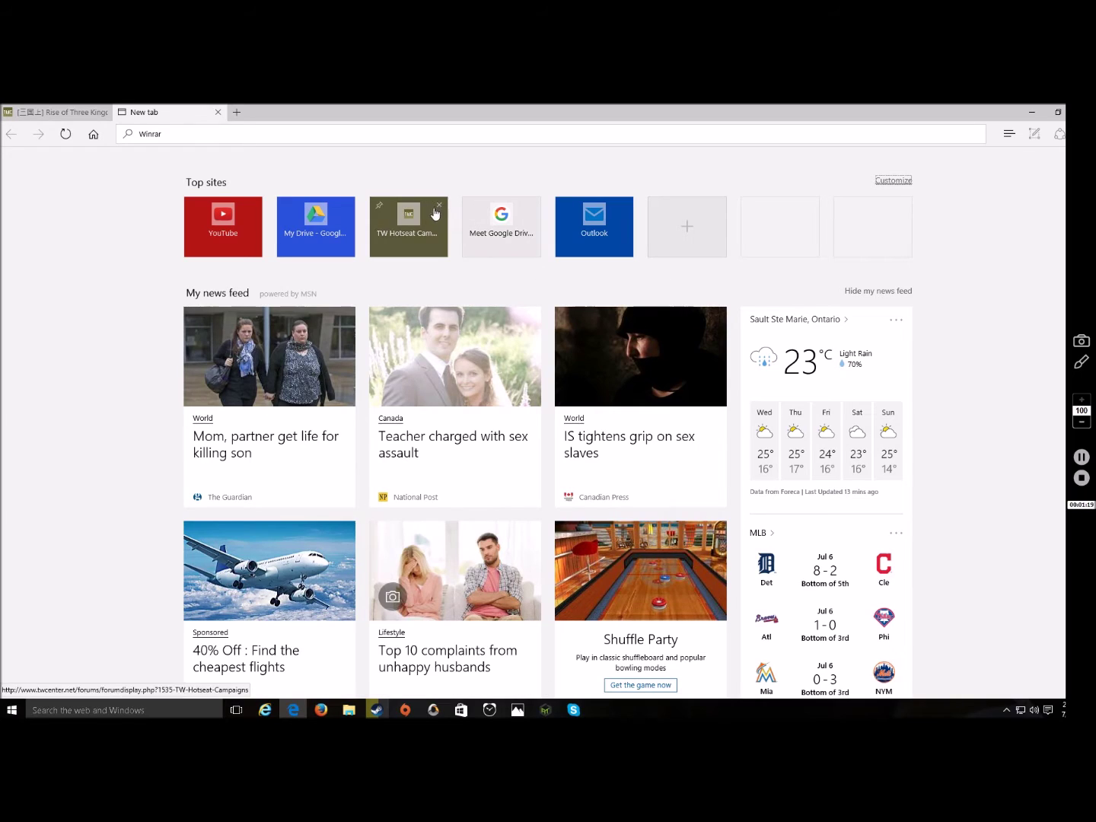
{"action": "left_click", "coordinate": [189, 139]}
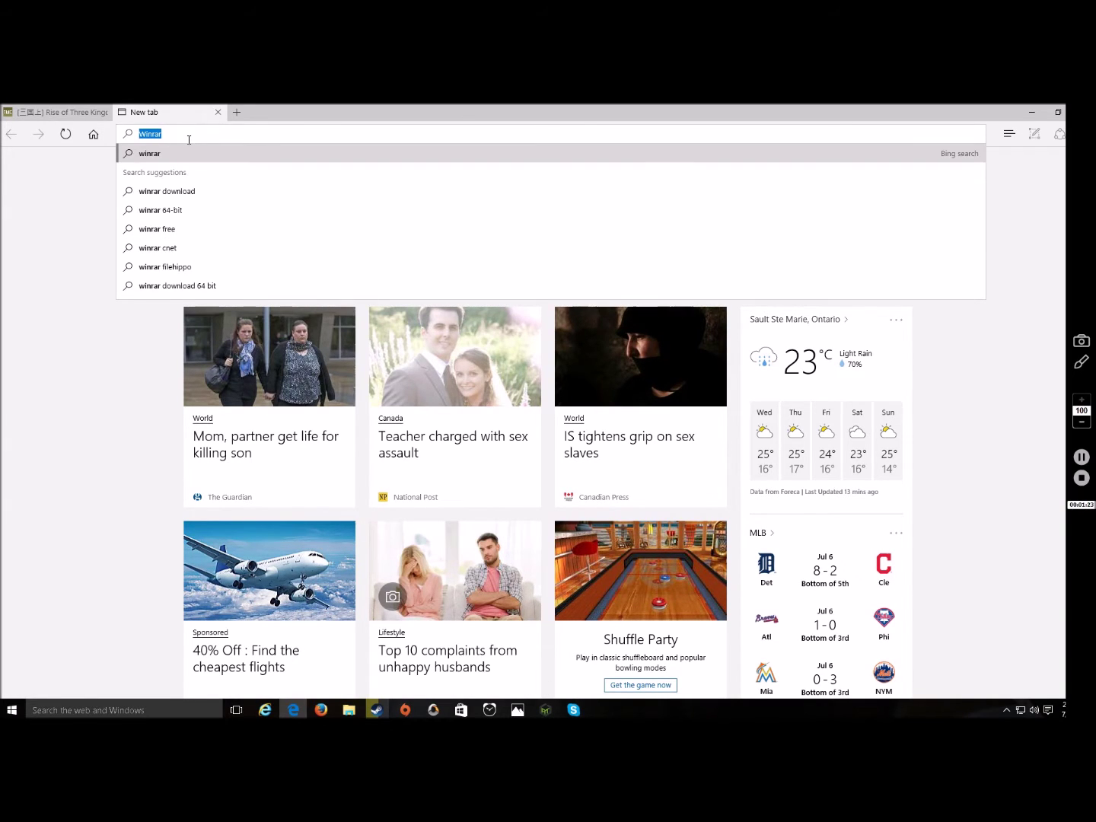
{"action": "key", "text": "BackSpace"}
{"action": "type", "text": "Wi"}
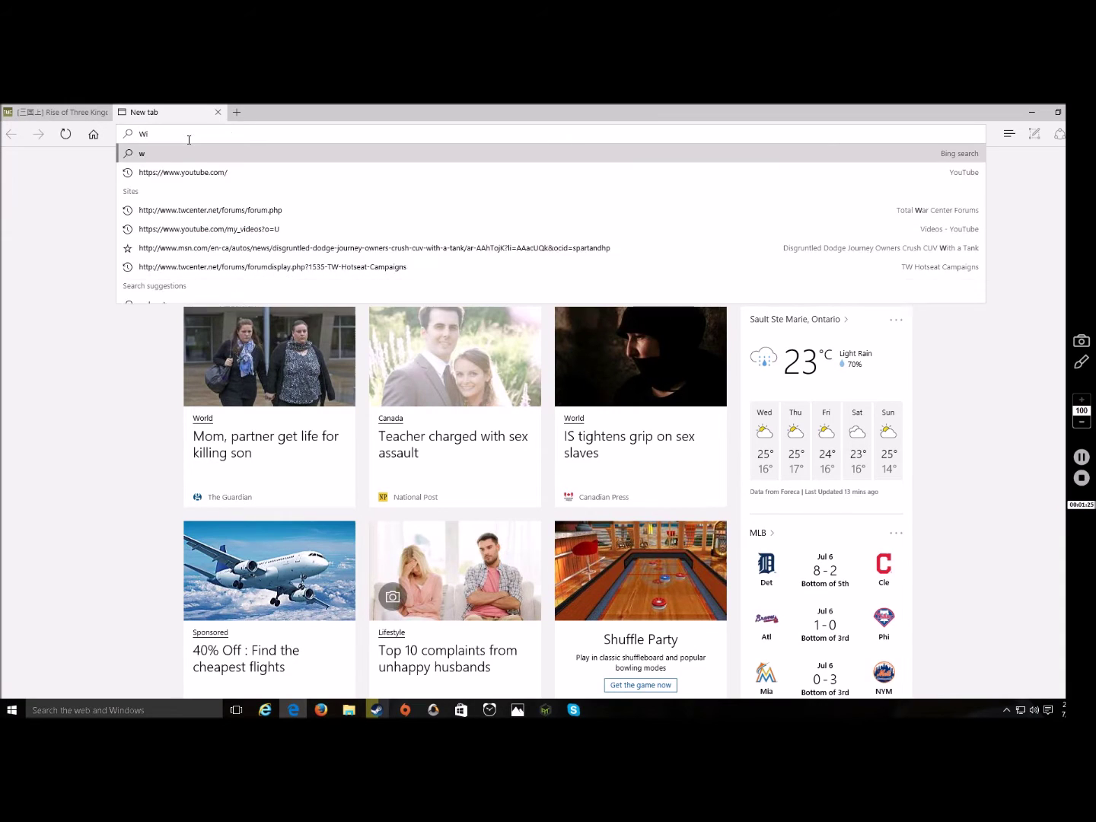
{"action": "type", "text": "nrar"}
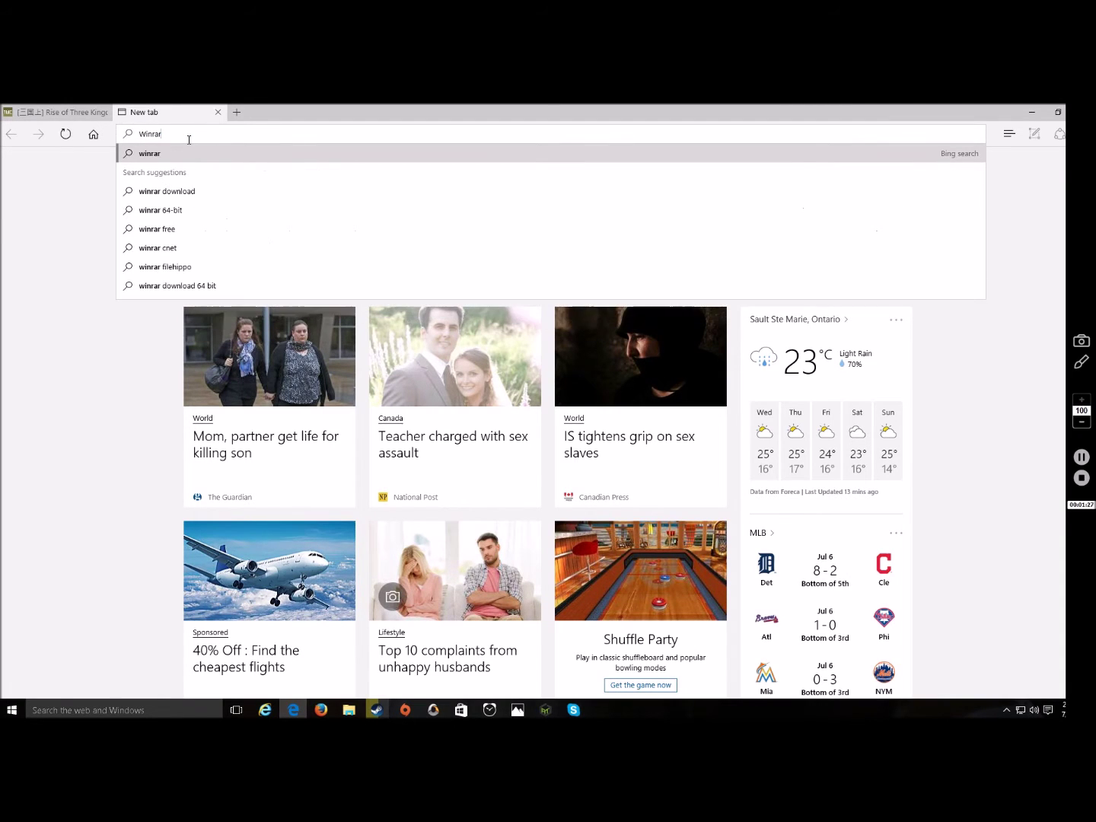
{"action": "key", "text": "Return"}
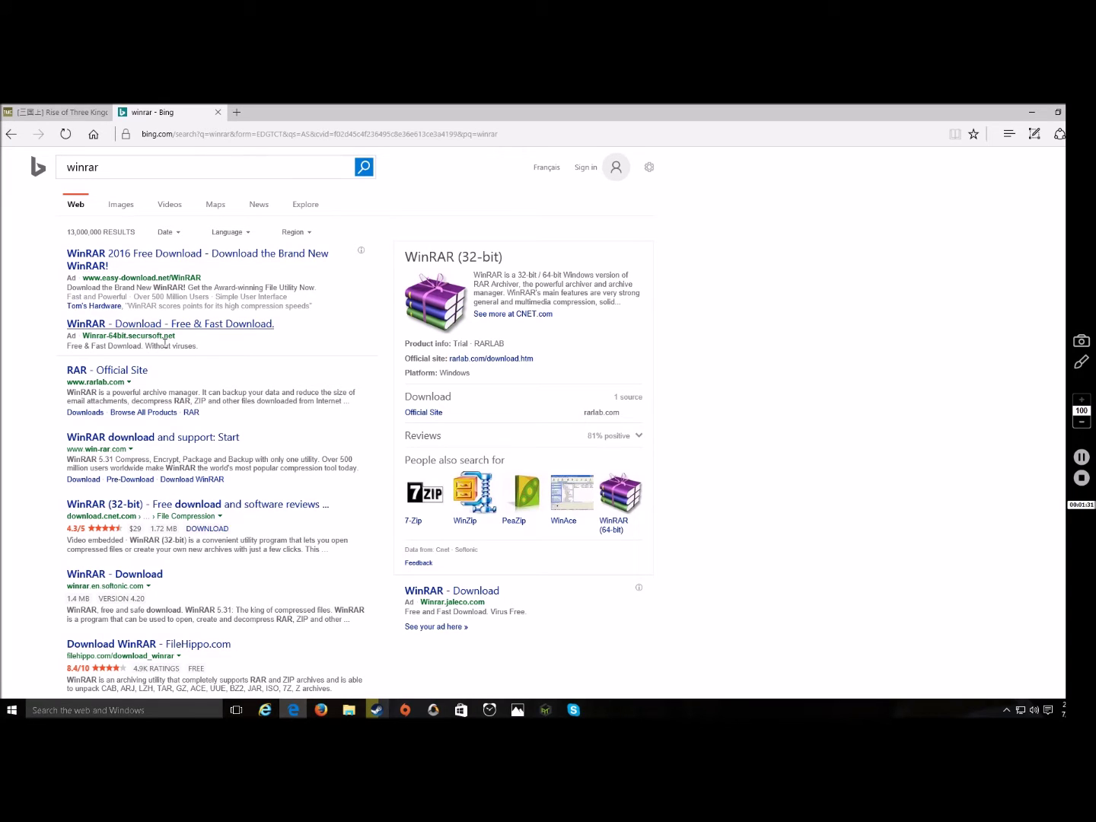
{"action": "left_click", "coordinate": [115, 372]}
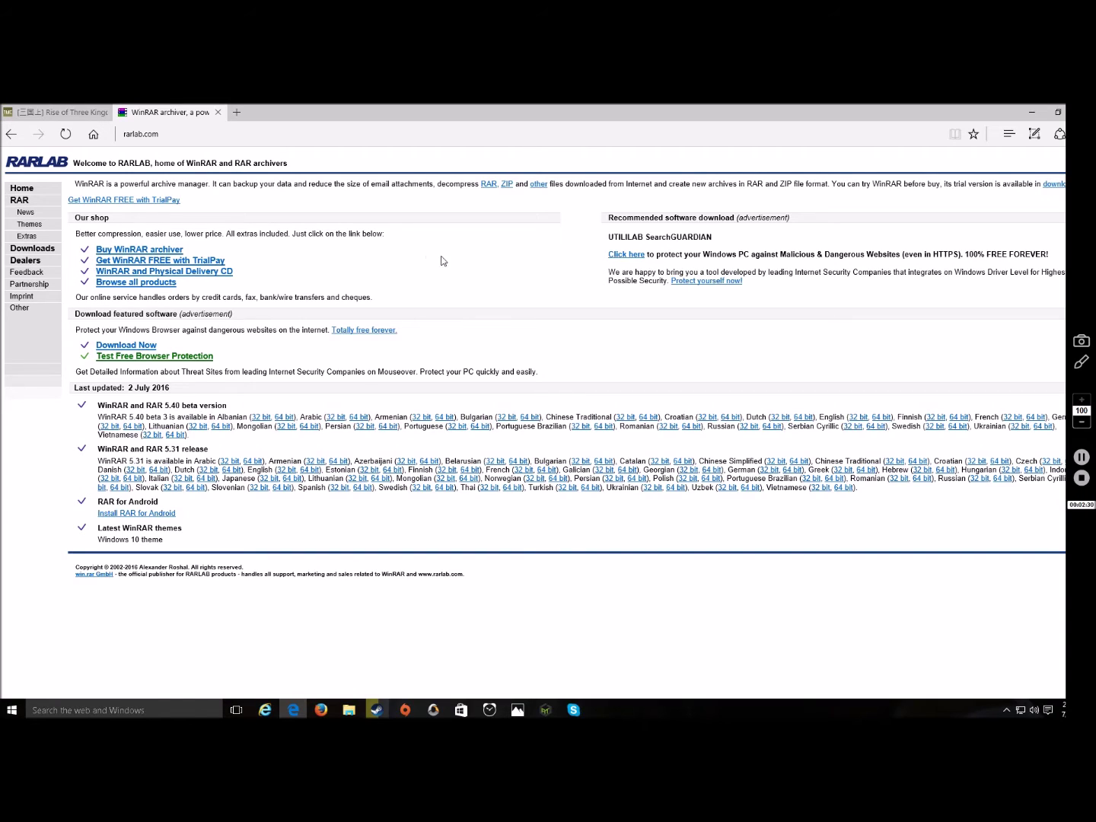
Close the WinRAR tab and open the 'Media Fire Part 1' link from the forum post.
{"action": "left_click", "coordinate": [218, 113]}
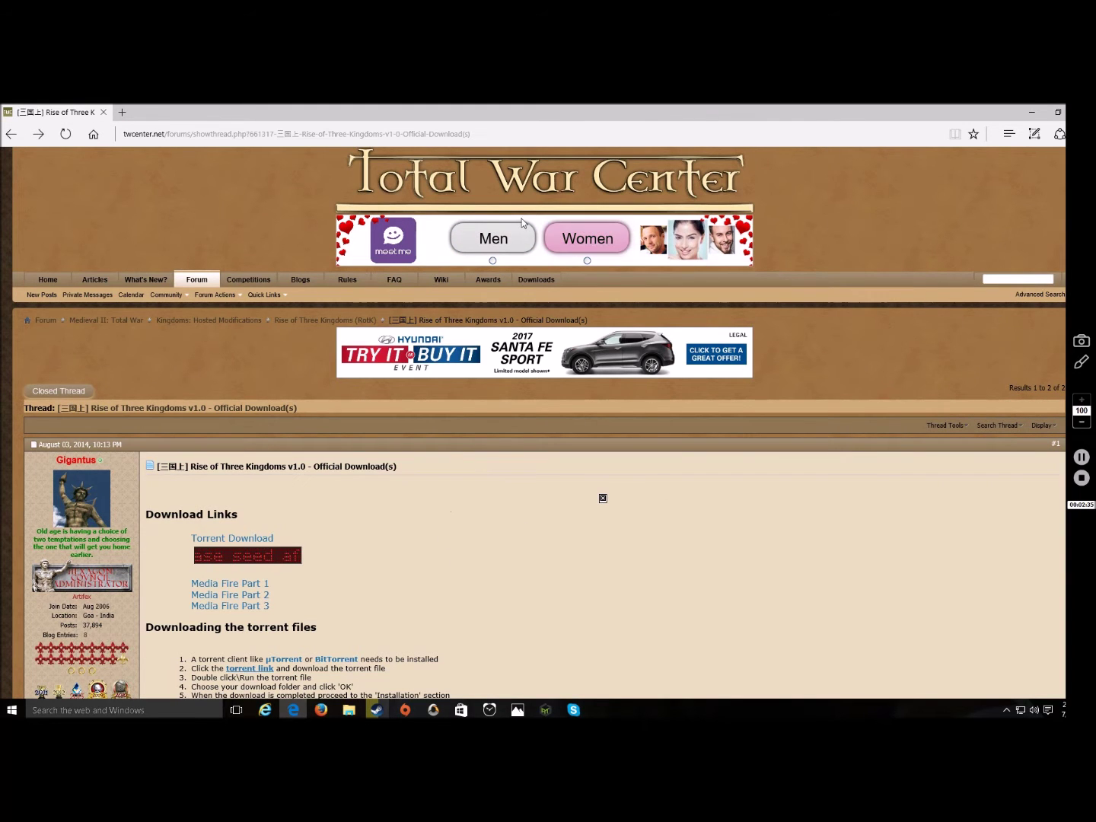
{"action": "scroll", "coordinate": [247, 459], "scroll_direction": "down", "scroll_amount": 2}
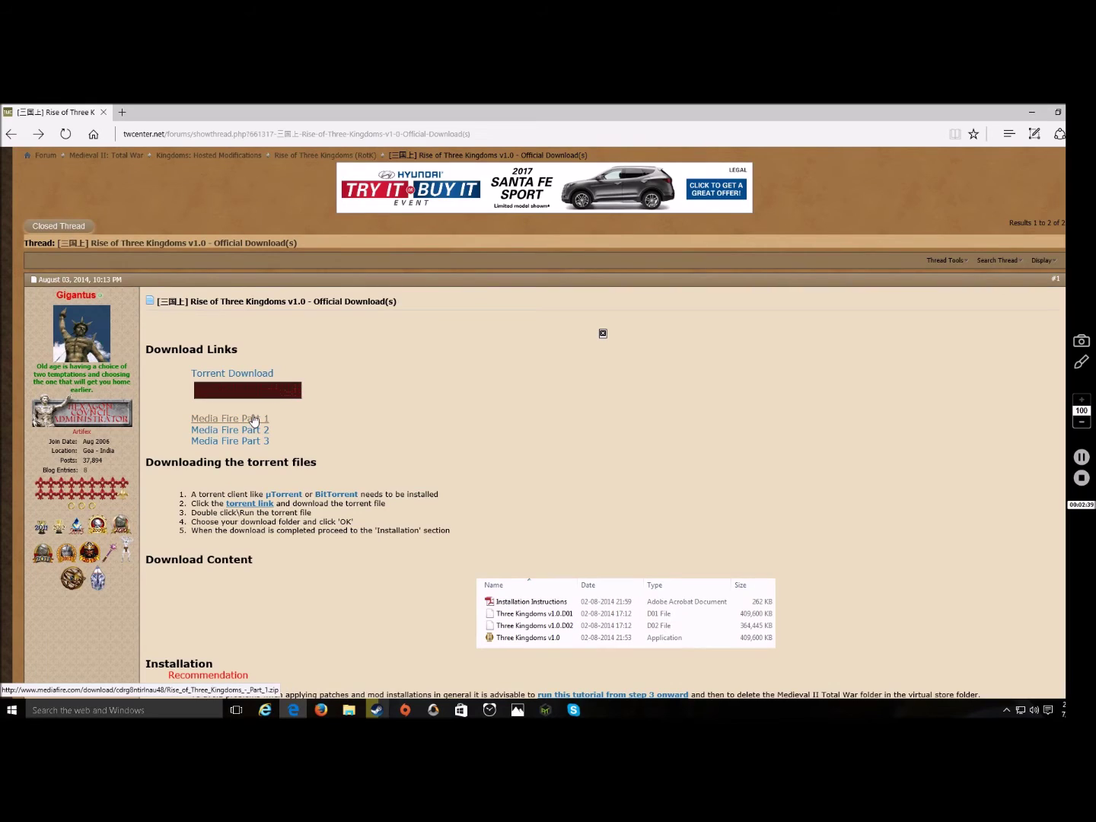
{"action": "left_click", "coordinate": [255, 420]}
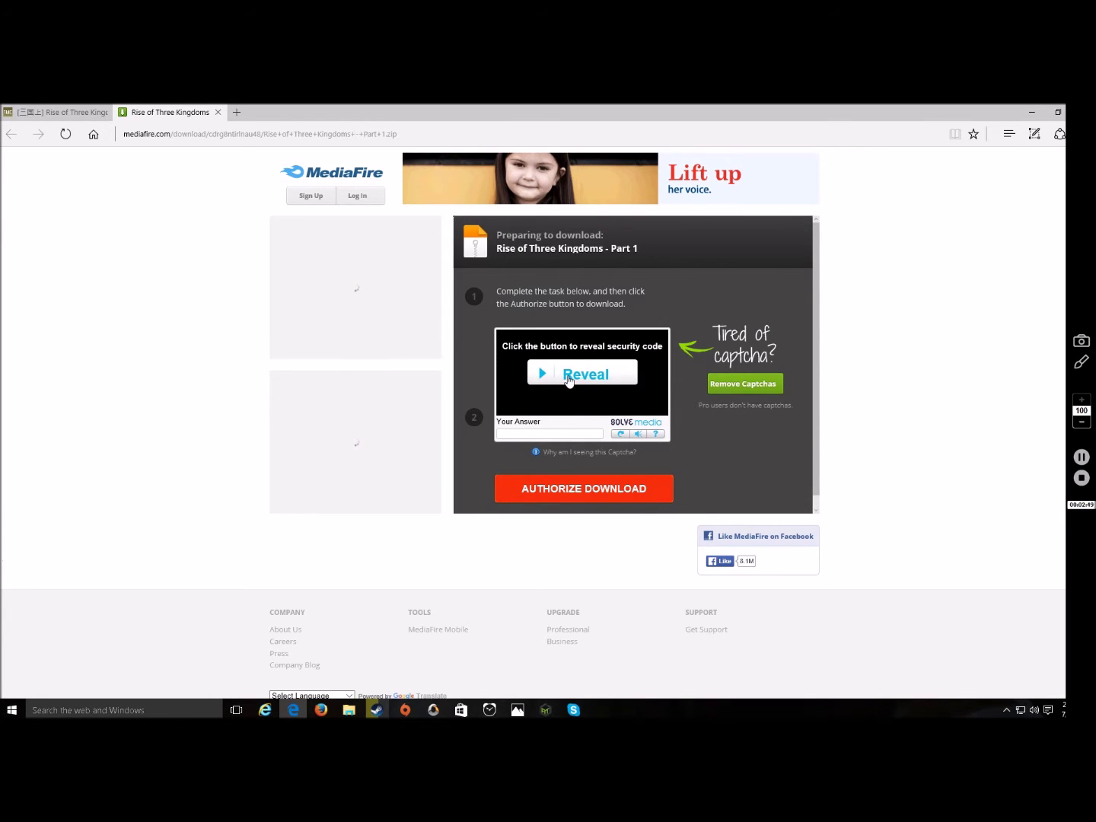
Solve the captcha with 'Hapy as Larry', close the ad popup, and authorize the Part 1 download.
{"action": "left_click", "coordinate": [548, 376]}
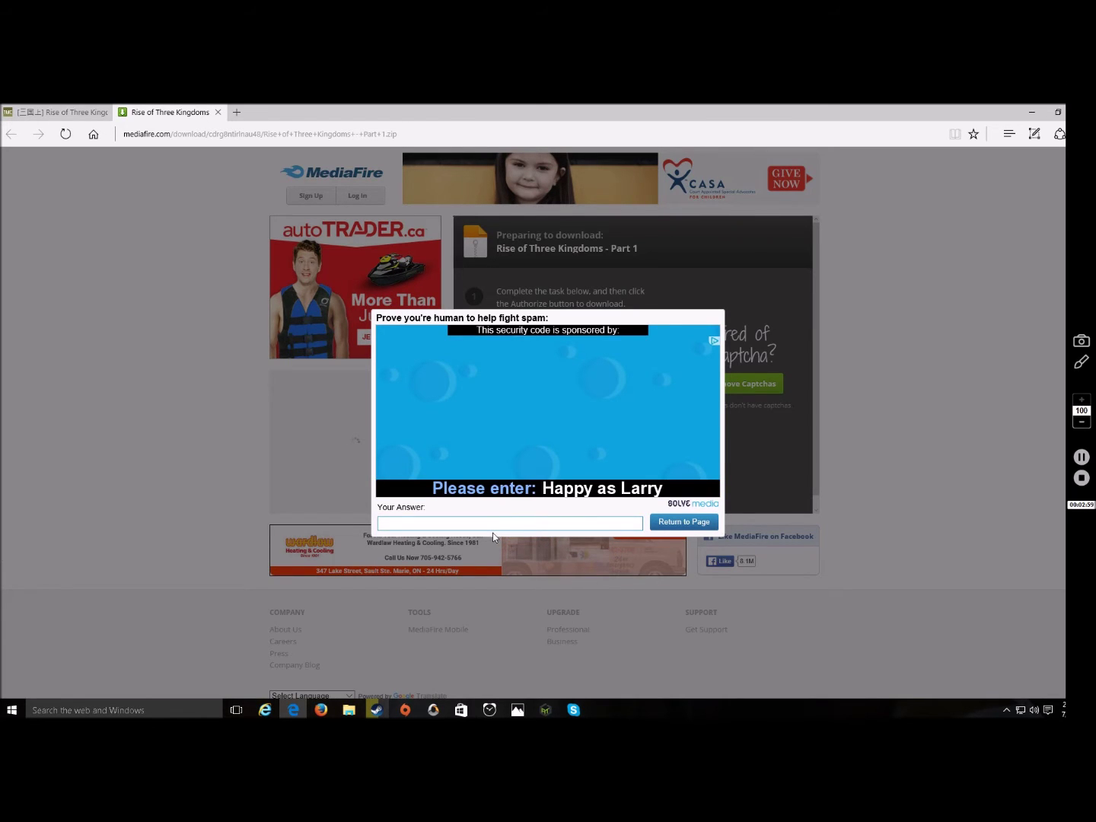
{"action": "left_click", "coordinate": [408, 524]}
{"action": "type", "text": "Ha"}
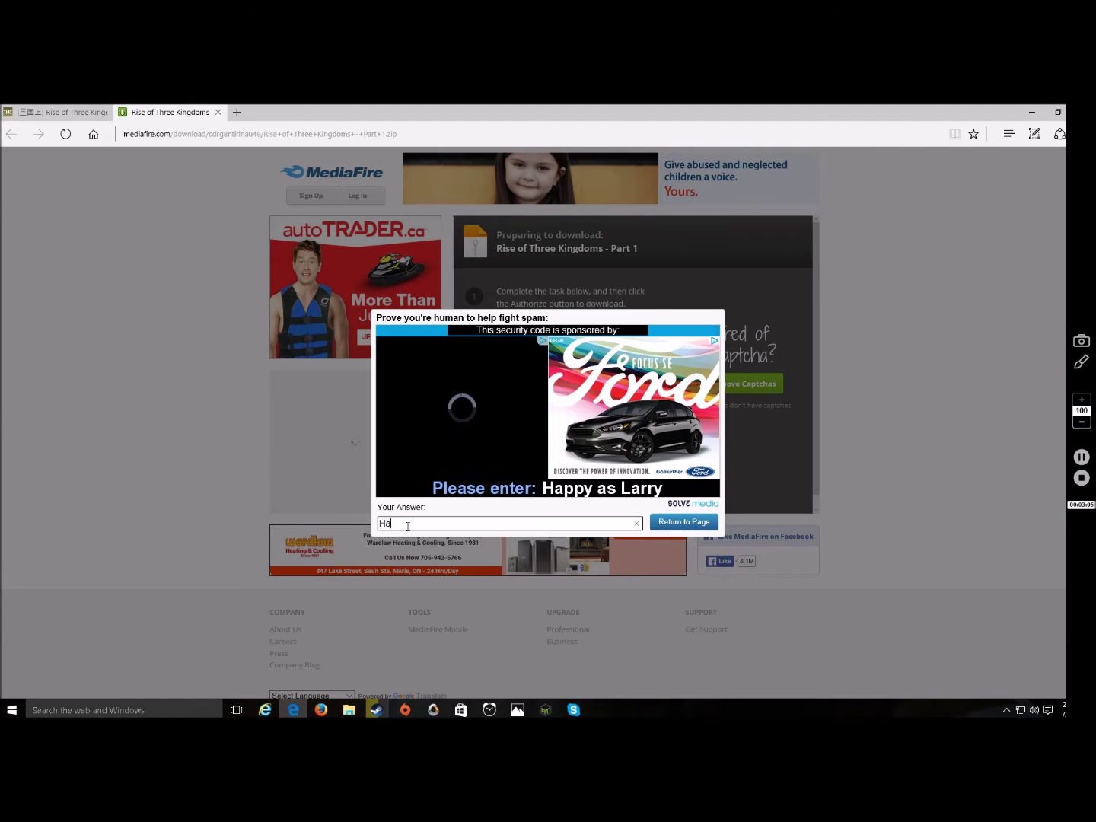
{"action": "type", "text": "py"}
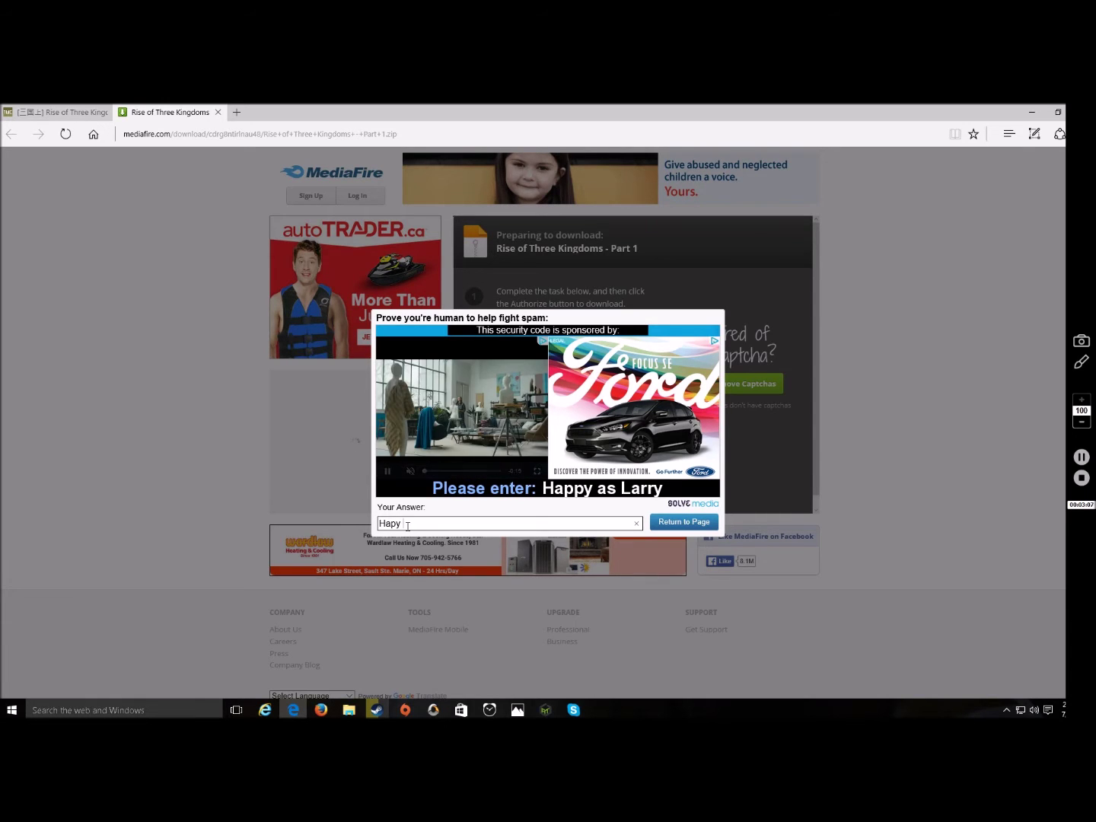
{"action": "type", "text": " as Larry"}
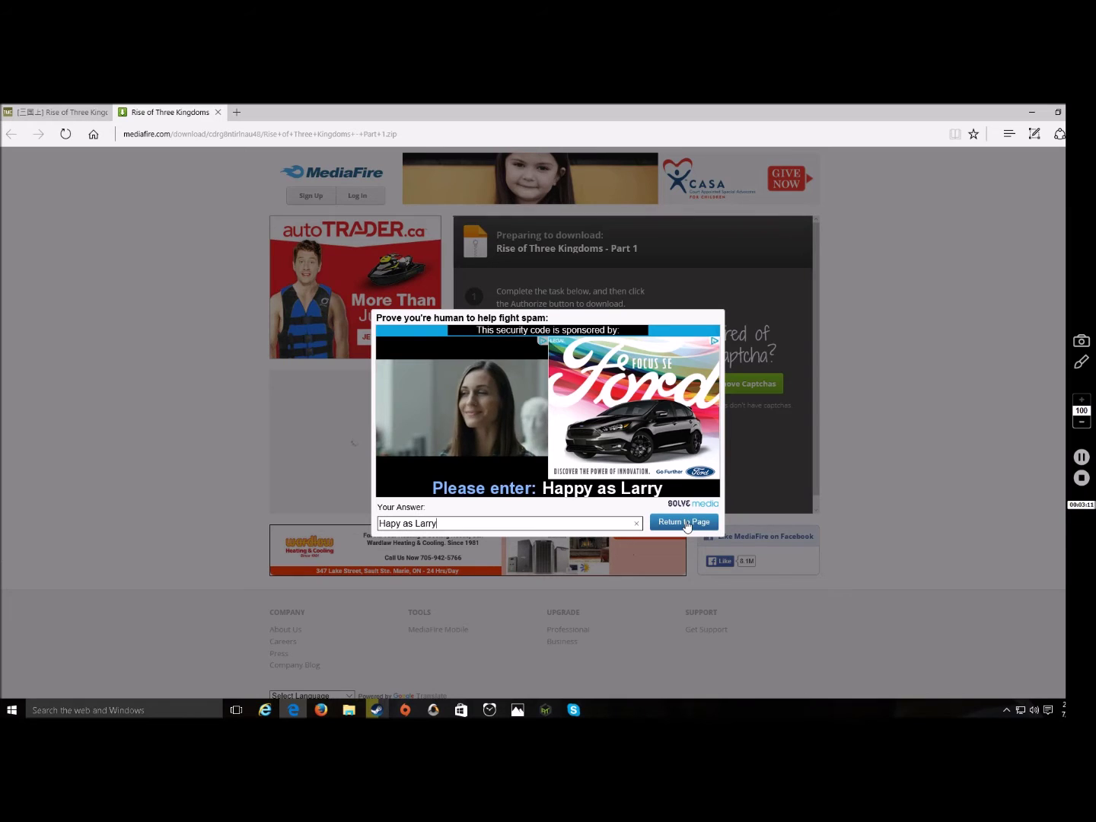
{"action": "left_click", "coordinate": [685, 523]}
{"action": "left_click", "coordinate": [565, 391]}
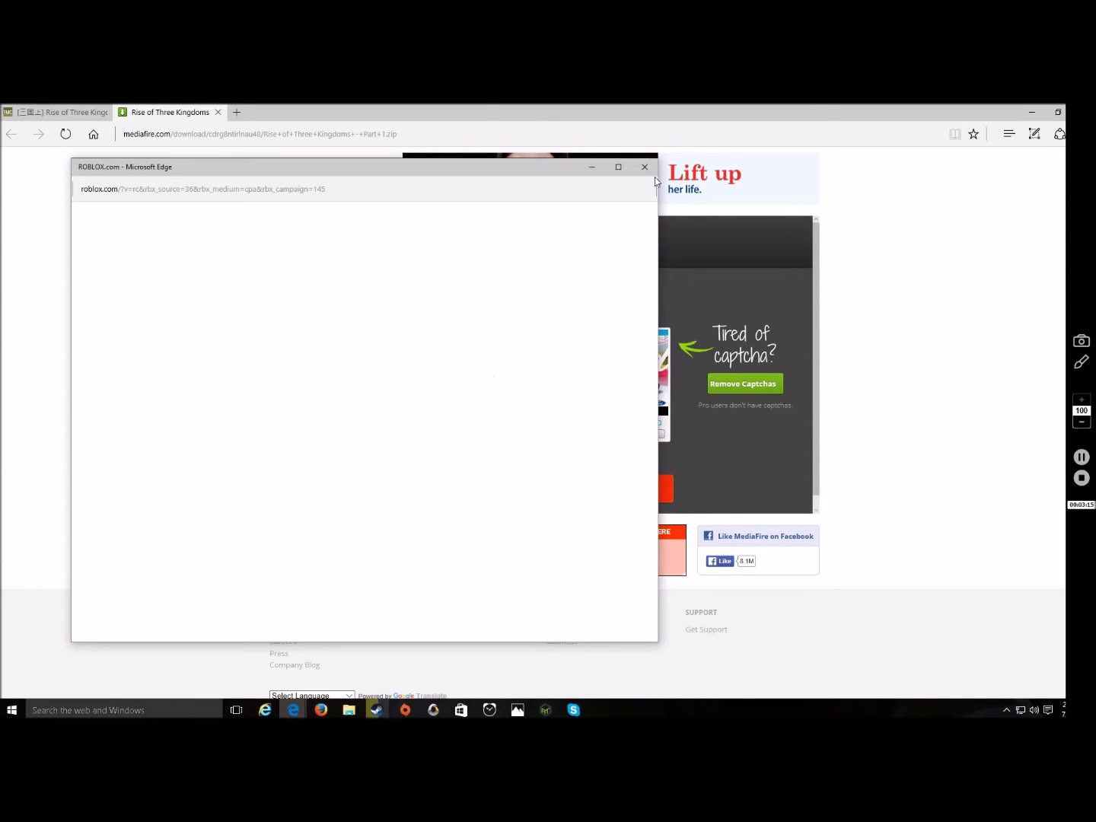
{"action": "left_click", "coordinate": [645, 167]}
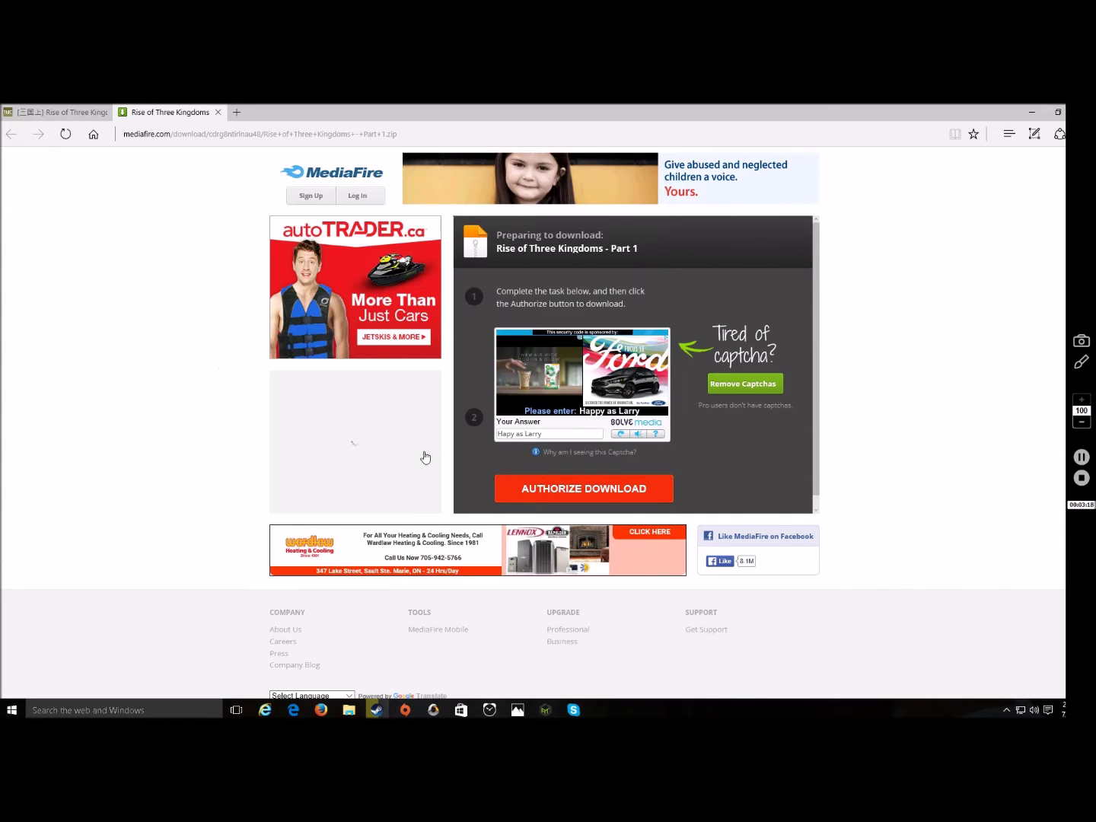
{"action": "left_click", "coordinate": [594, 497]}
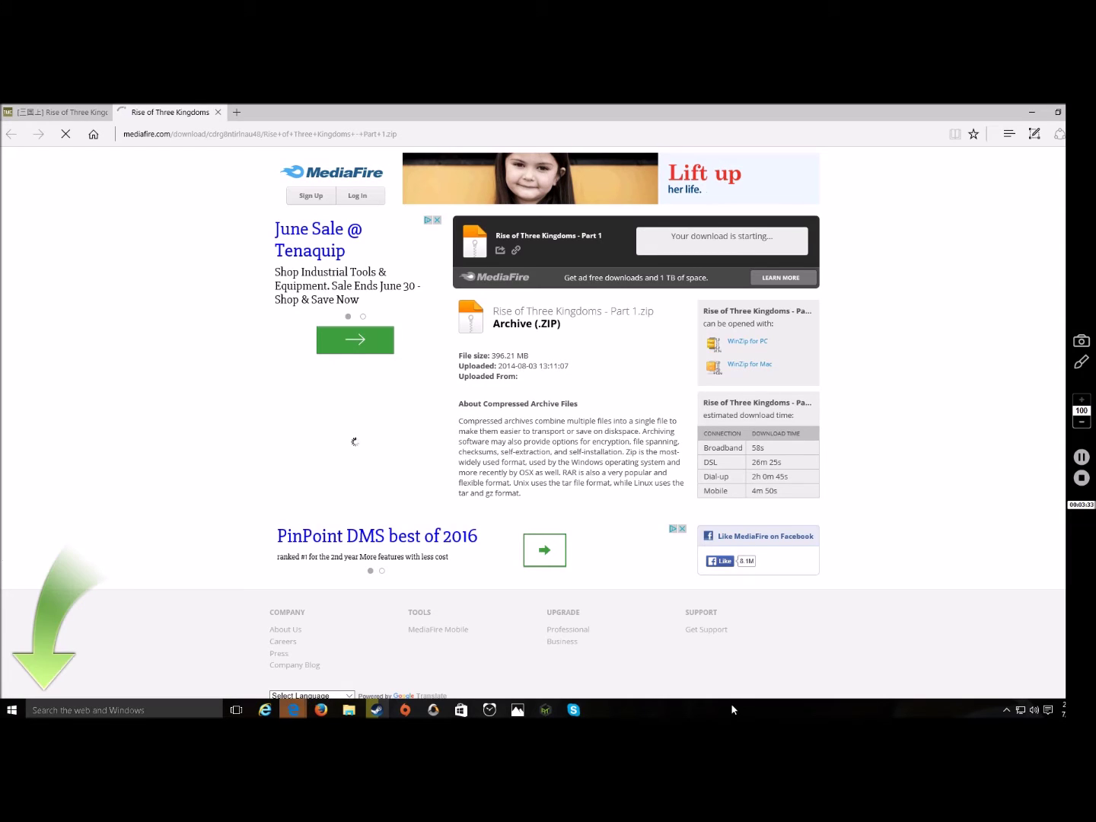
Pause and cancel the Part 1 download, then close the MediaFire download tab.
{"action": "left_click", "coordinate": [704, 681]}
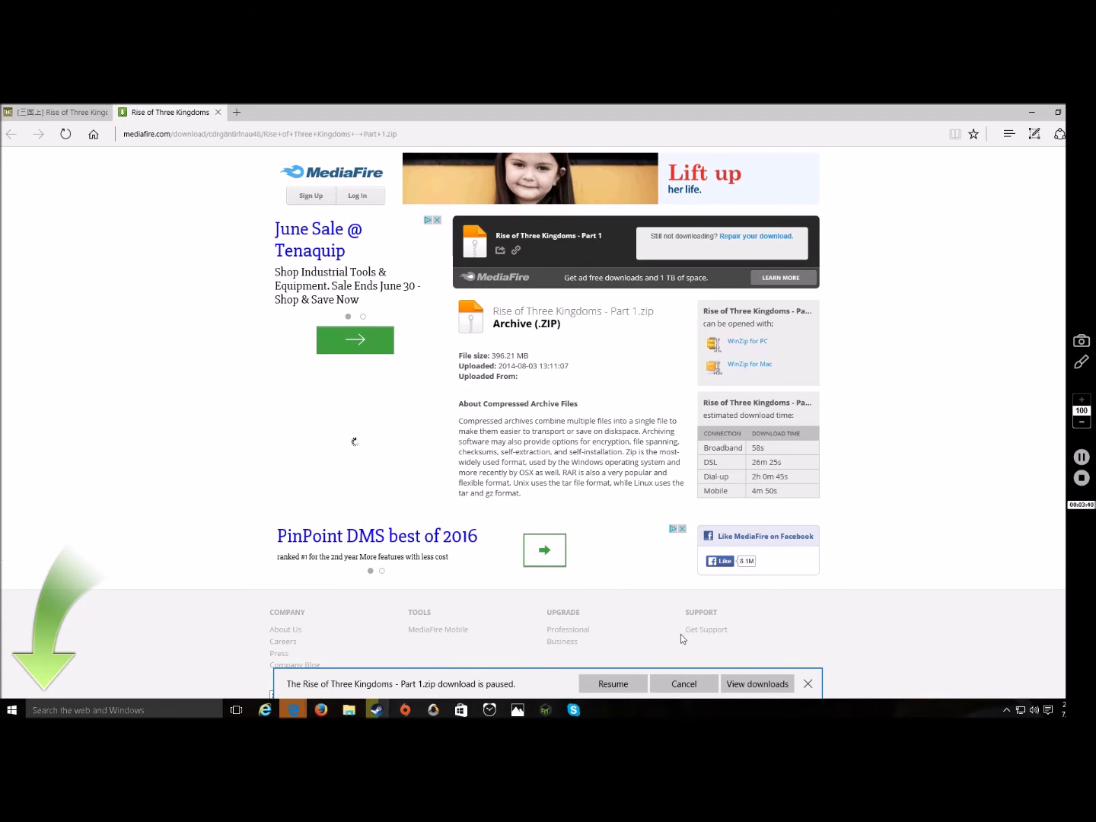
{"action": "left_click", "coordinate": [695, 689]}
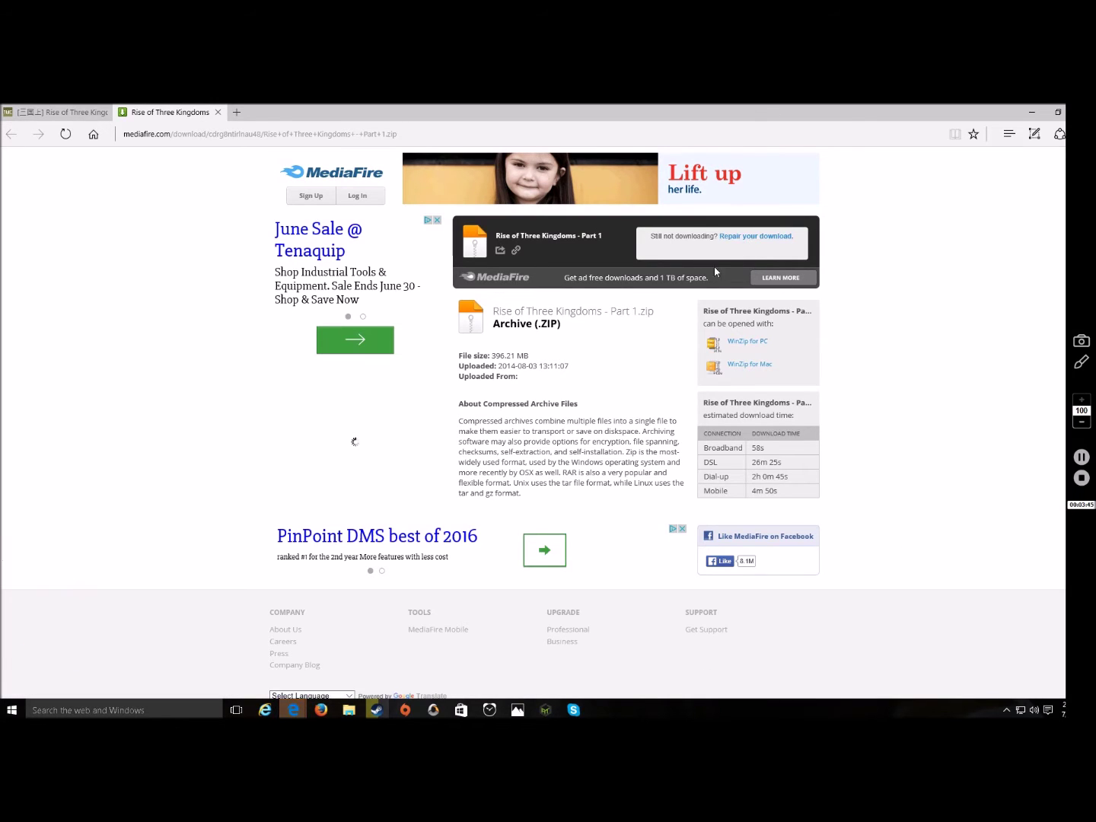
{"action": "left_click", "coordinate": [30, 107]}
{"action": "left_click", "coordinate": [217, 113]}
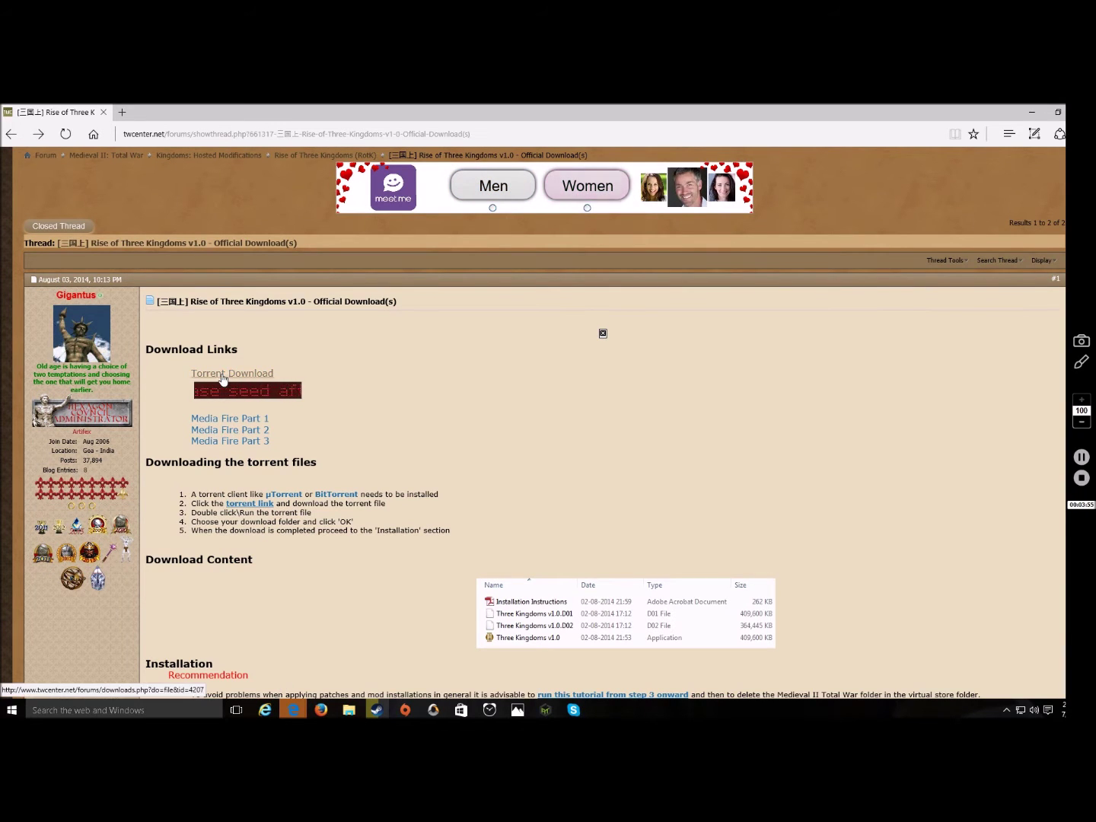
Follow another forum download link, close its ad popup, and minimize Edge.
{"action": "left_click", "coordinate": [220, 386]}
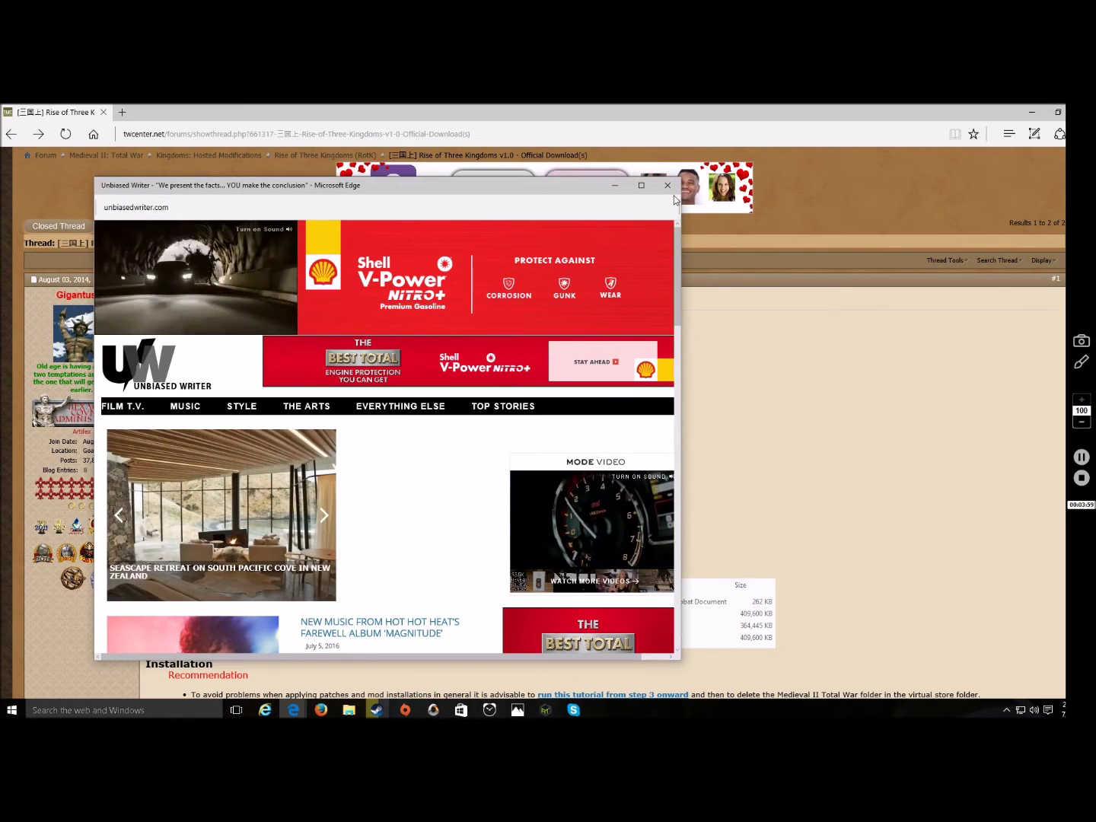
{"action": "key", "text": "ctrl+w"}
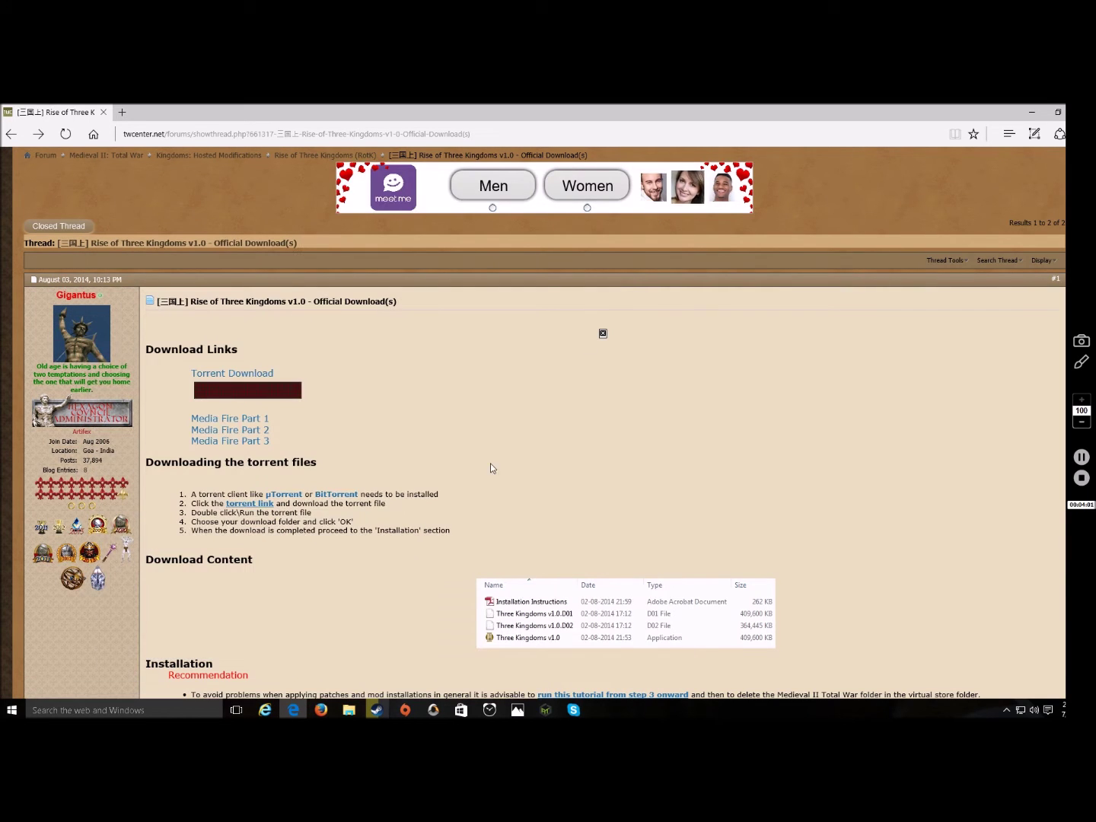
{"action": "left_click", "coordinate": [1033, 113]}
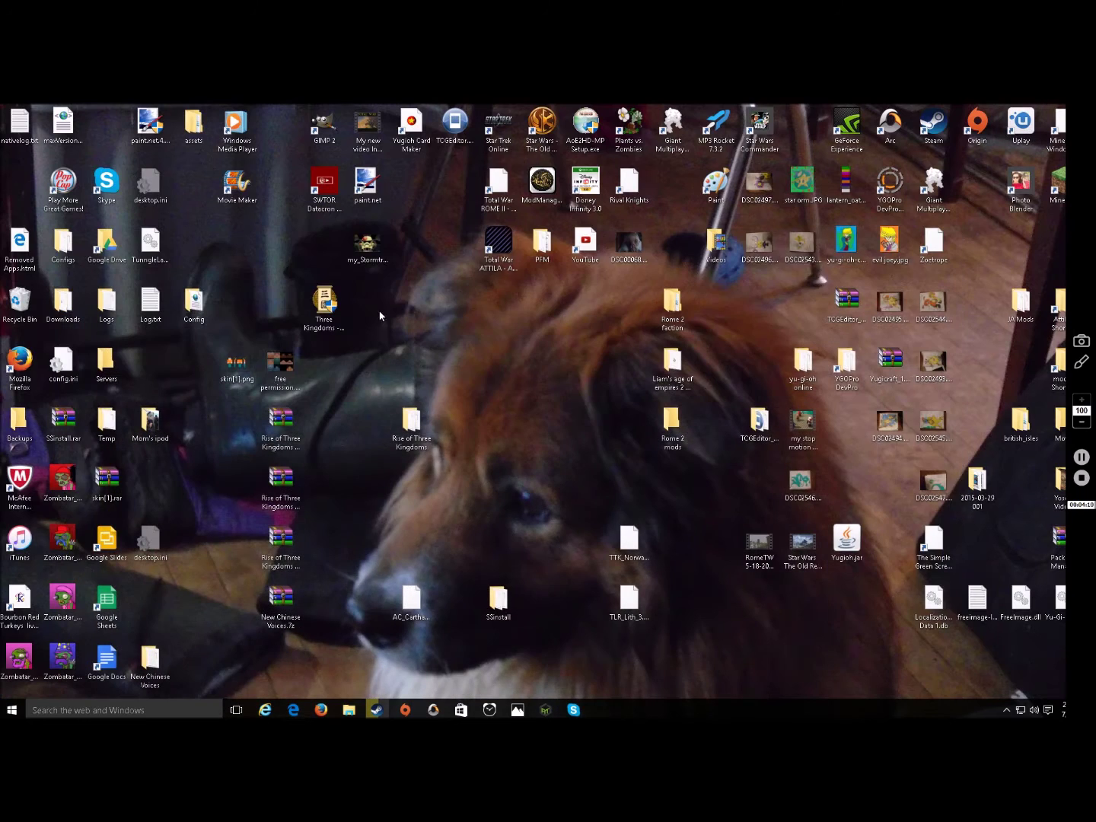
Open File Explorer from Start, look through the Downloads folder's files, then close it.
{"action": "left_click", "coordinate": [10, 711]}
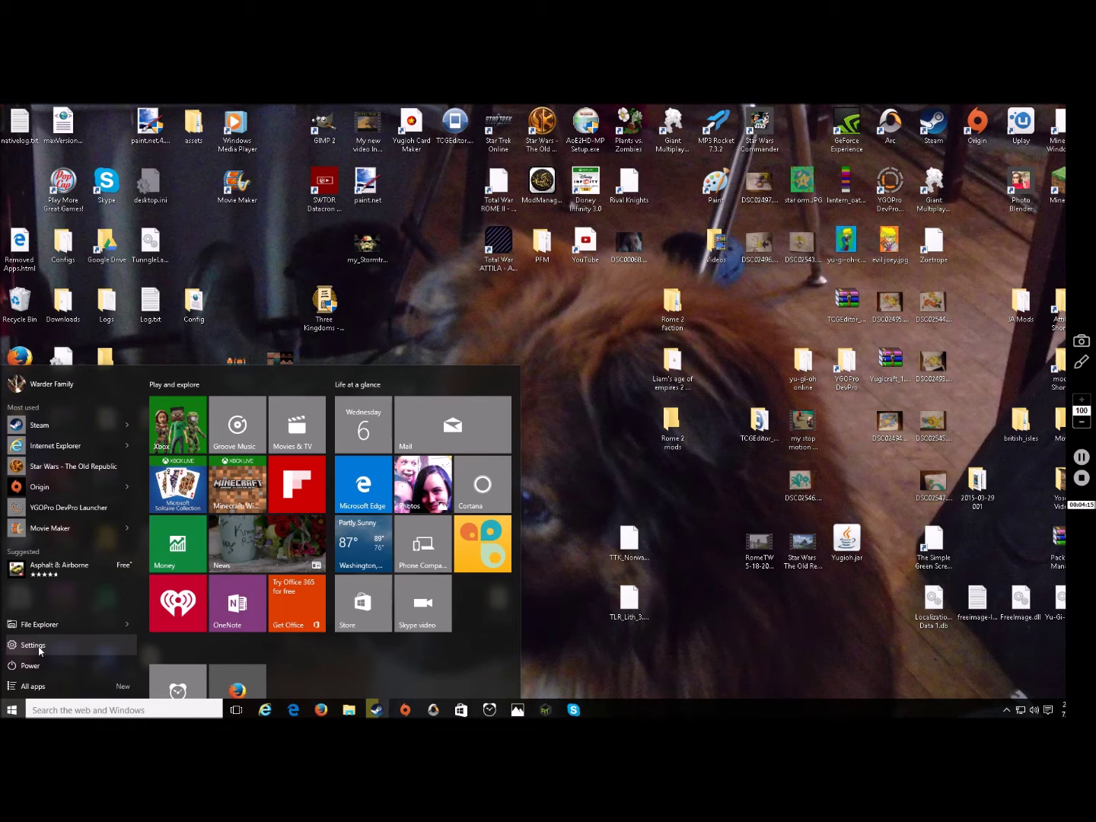
{"action": "left_click", "coordinate": [37, 625]}
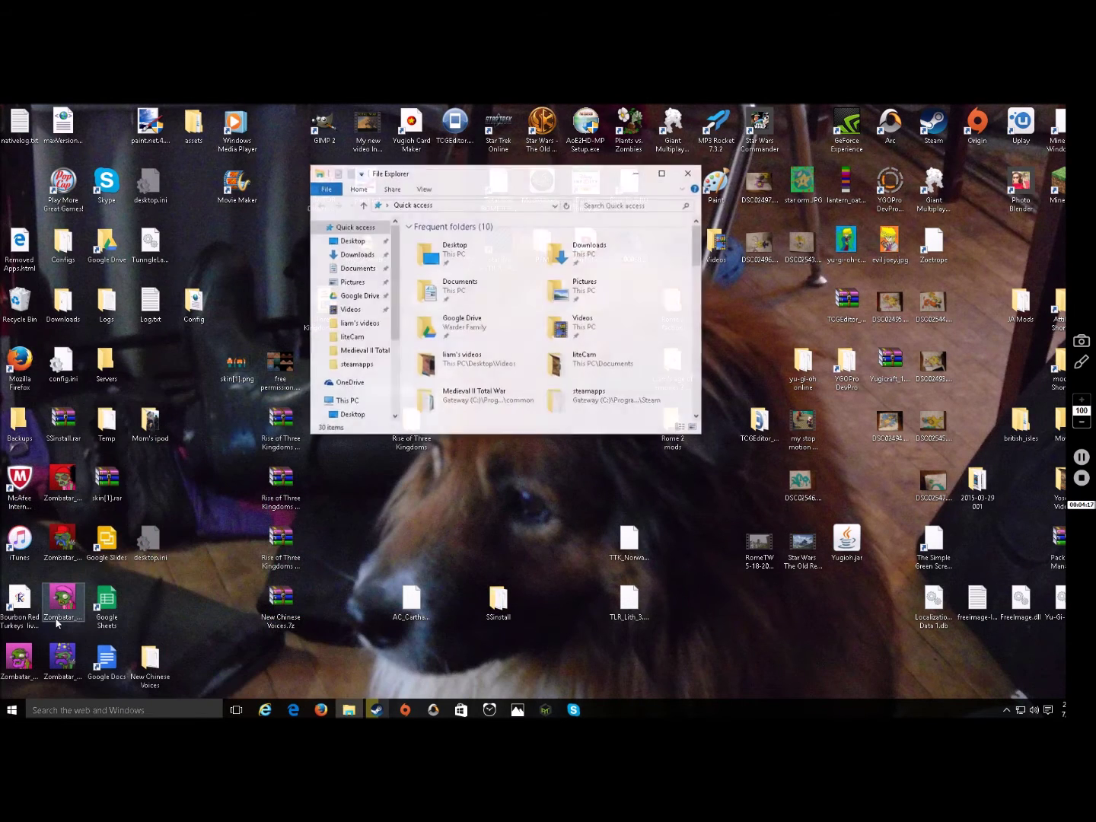
{"action": "left_click", "coordinate": [355, 254]}
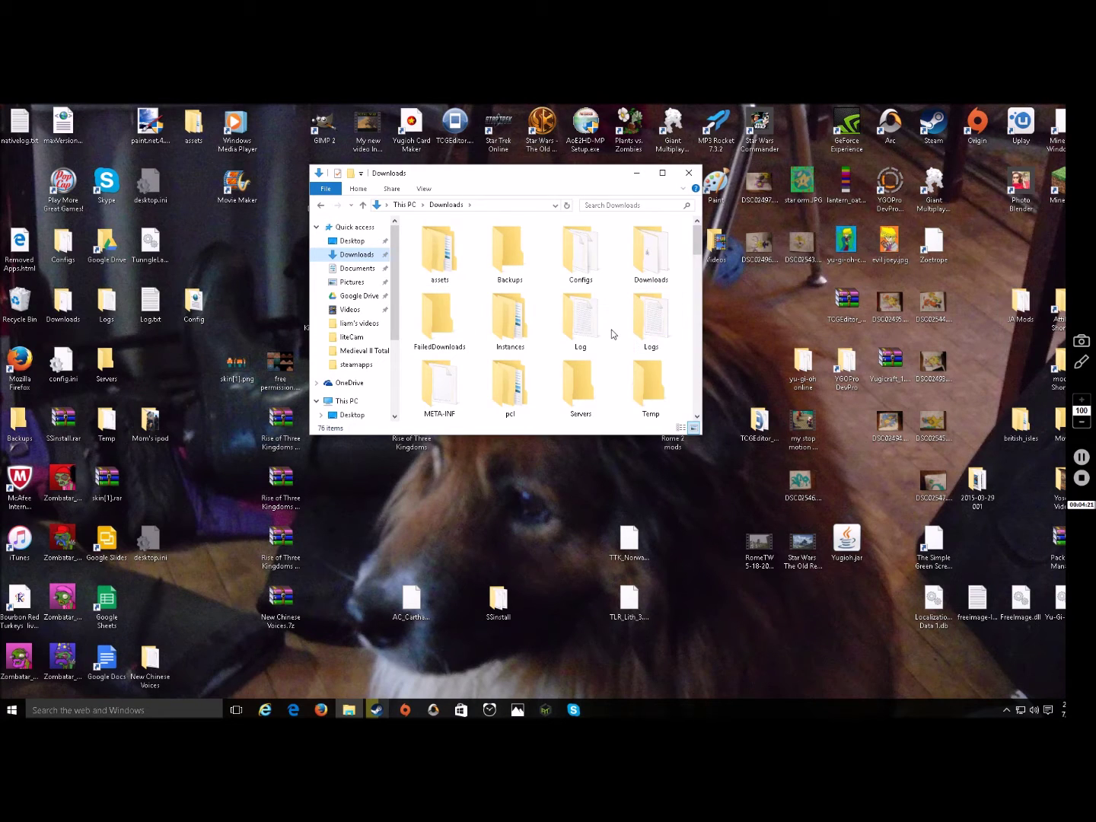
{"action": "scroll", "coordinate": [613, 333], "scroll_direction": "down", "scroll_amount": 2}
{"action": "scroll", "coordinate": [613, 335], "scroll_direction": "down", "scroll_amount": 6}
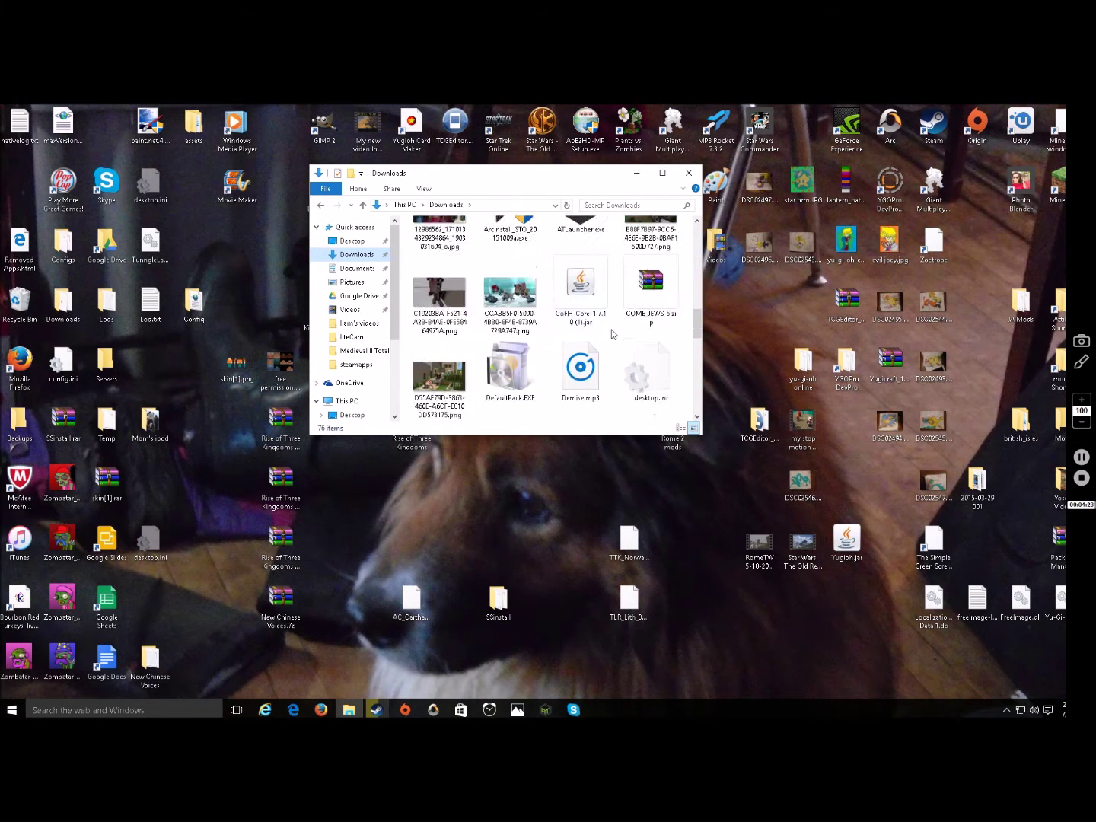
{"action": "scroll", "coordinate": [609, 344], "scroll_direction": "down", "scroll_amount": 3}
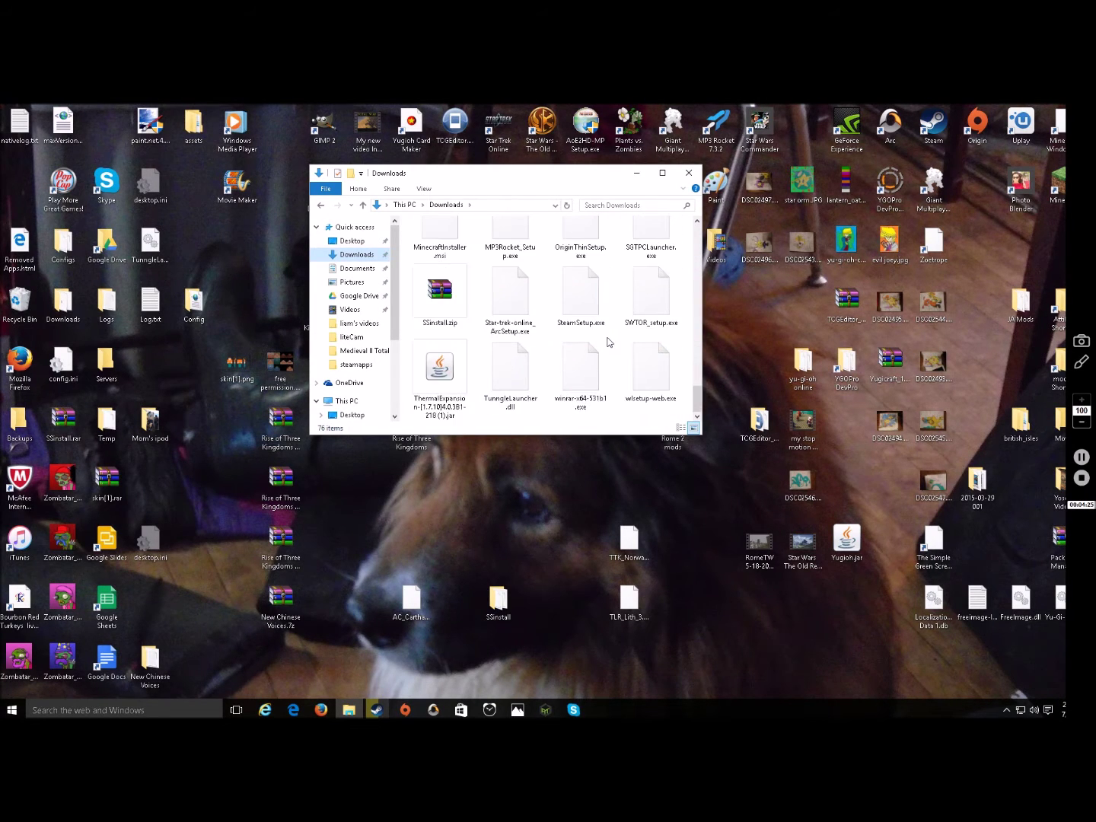
{"action": "scroll", "coordinate": [608, 343], "scroll_direction": "up", "scroll_amount": 5}
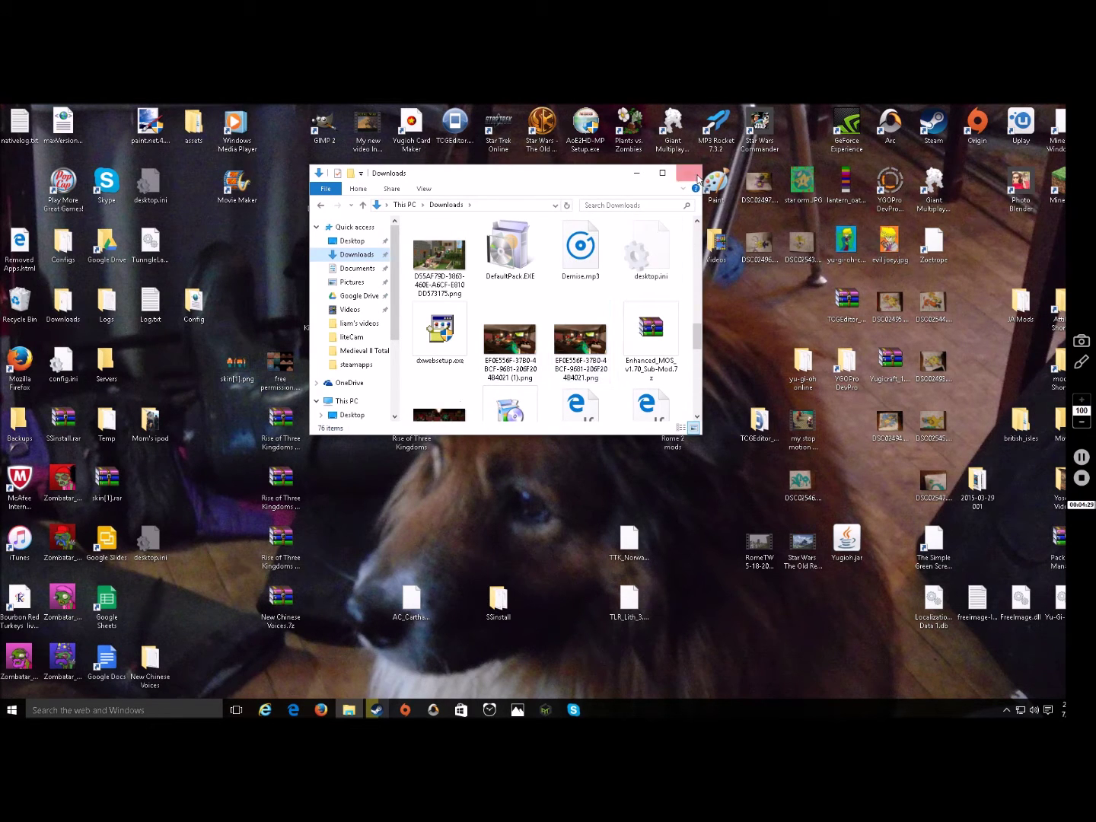
{"action": "left_click", "coordinate": [698, 179]}
Arrange the three zip parts, New Chinese Voices.7z and the Rise of Three Kingdoms folder together.
{"action": "left_click_drag", "start_coordinate": [272, 437], "coordinate": [233, 488]}
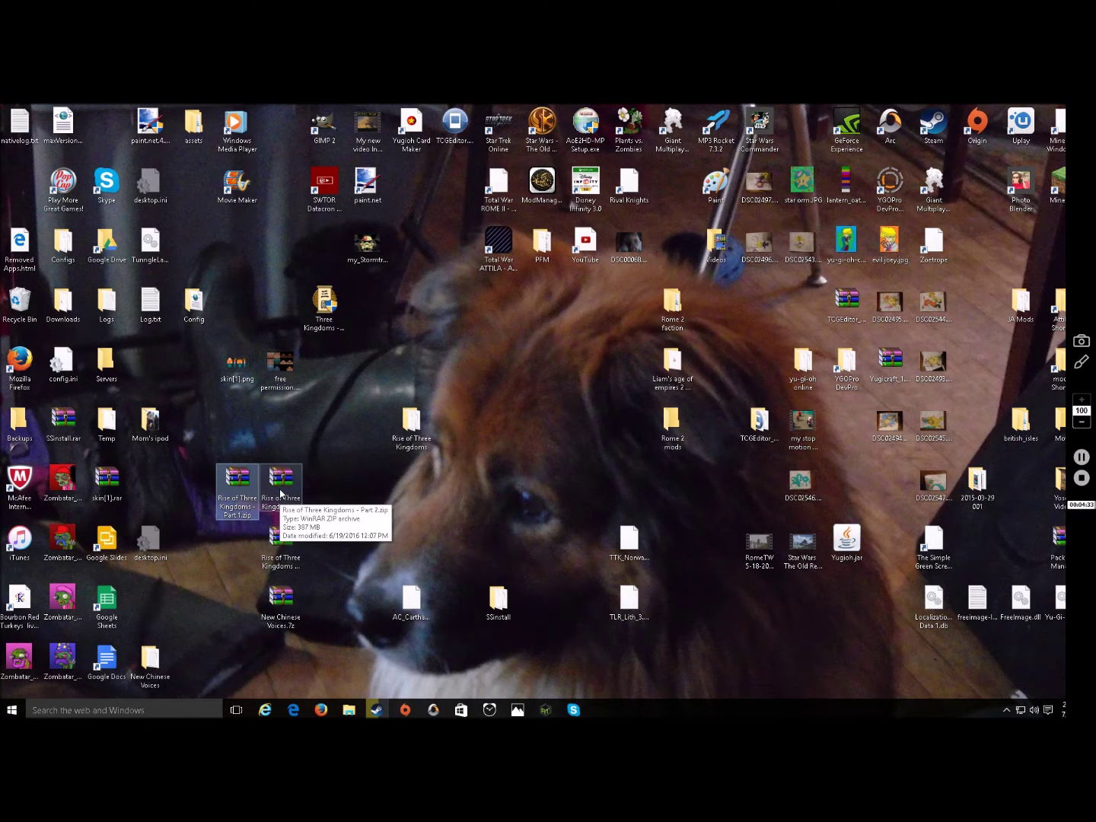
{"action": "left_click_drag", "start_coordinate": [280, 537], "coordinate": [324, 495]}
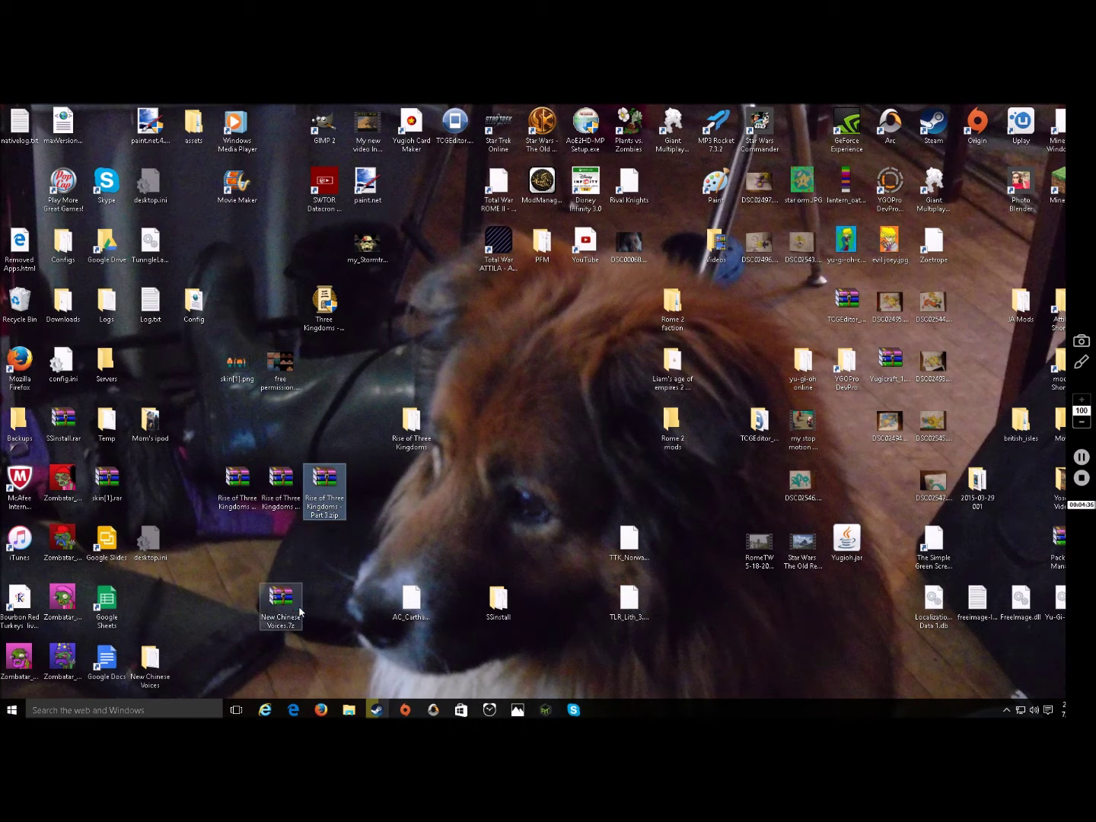
{"action": "left_click_drag", "start_coordinate": [300, 609], "coordinate": [473, 491]}
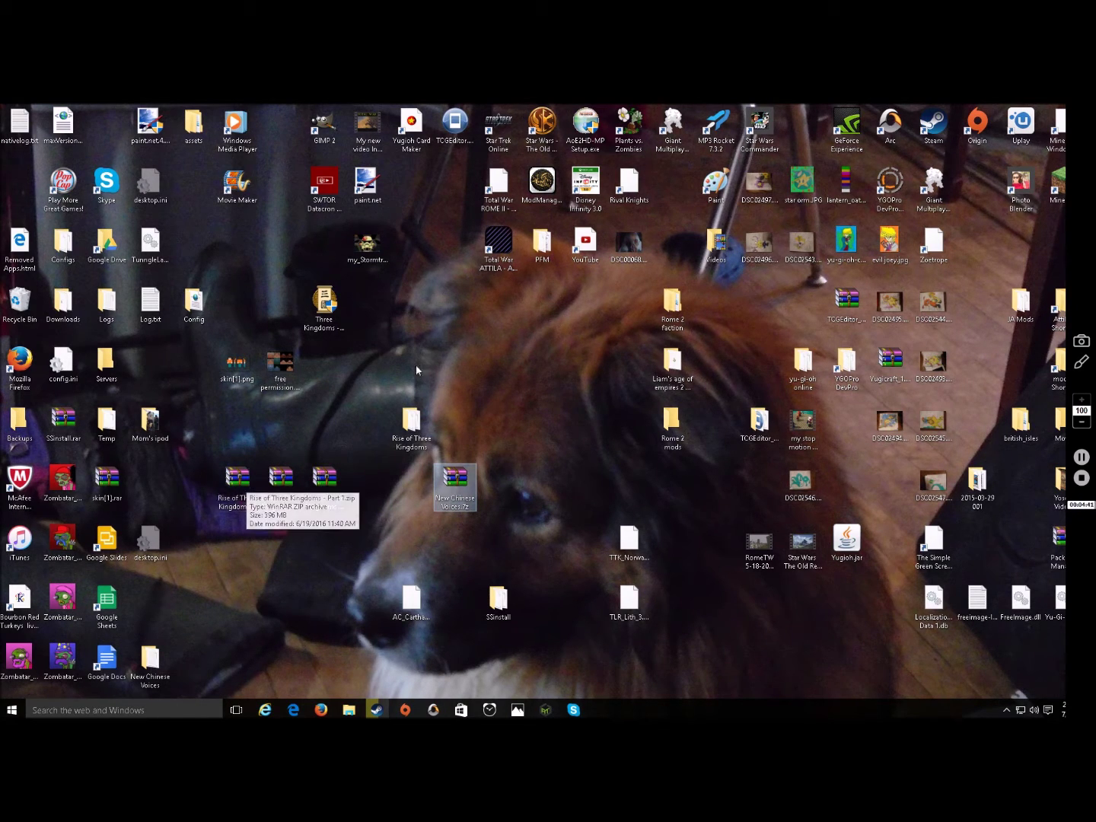
{"action": "left_click_drag", "start_coordinate": [410, 428], "coordinate": [243, 428]}
{"action": "left_click", "coordinate": [397, 389]}
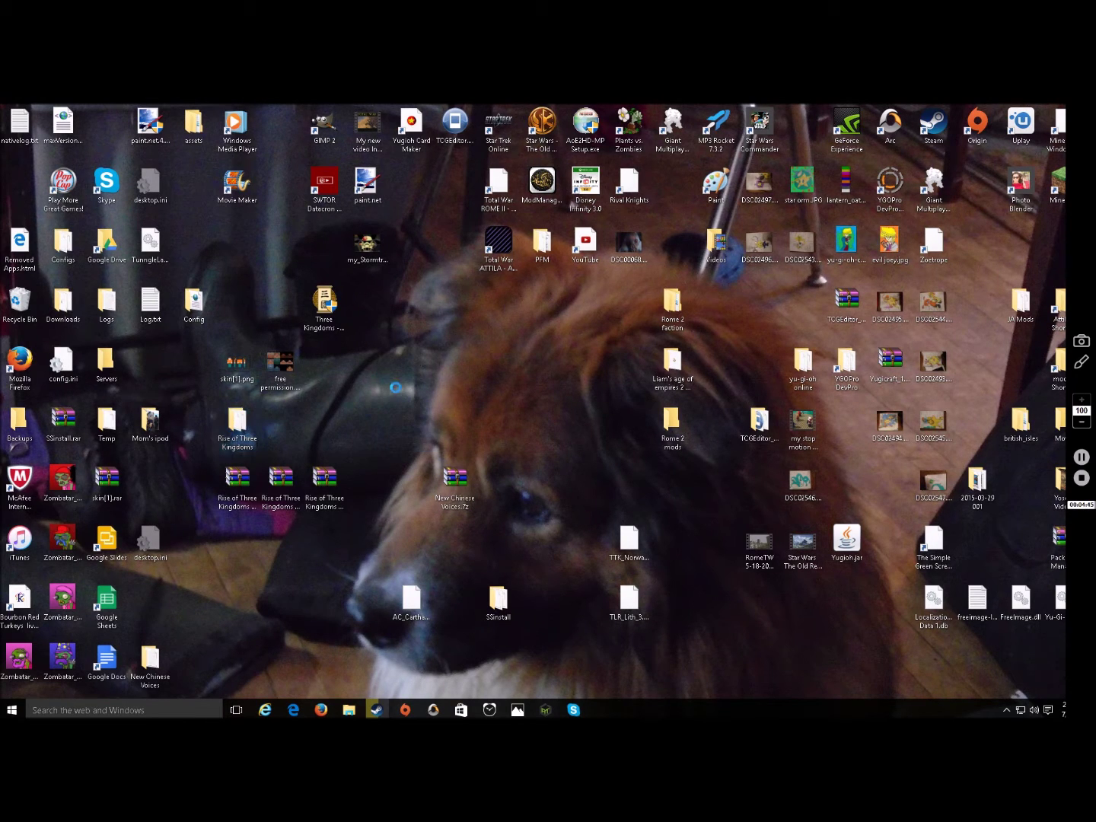
Create a new desktop folder, delete it, then select Rise of Three Kingdoms - Part 1.zip.
{"action": "right_click", "coordinate": [397, 388]}
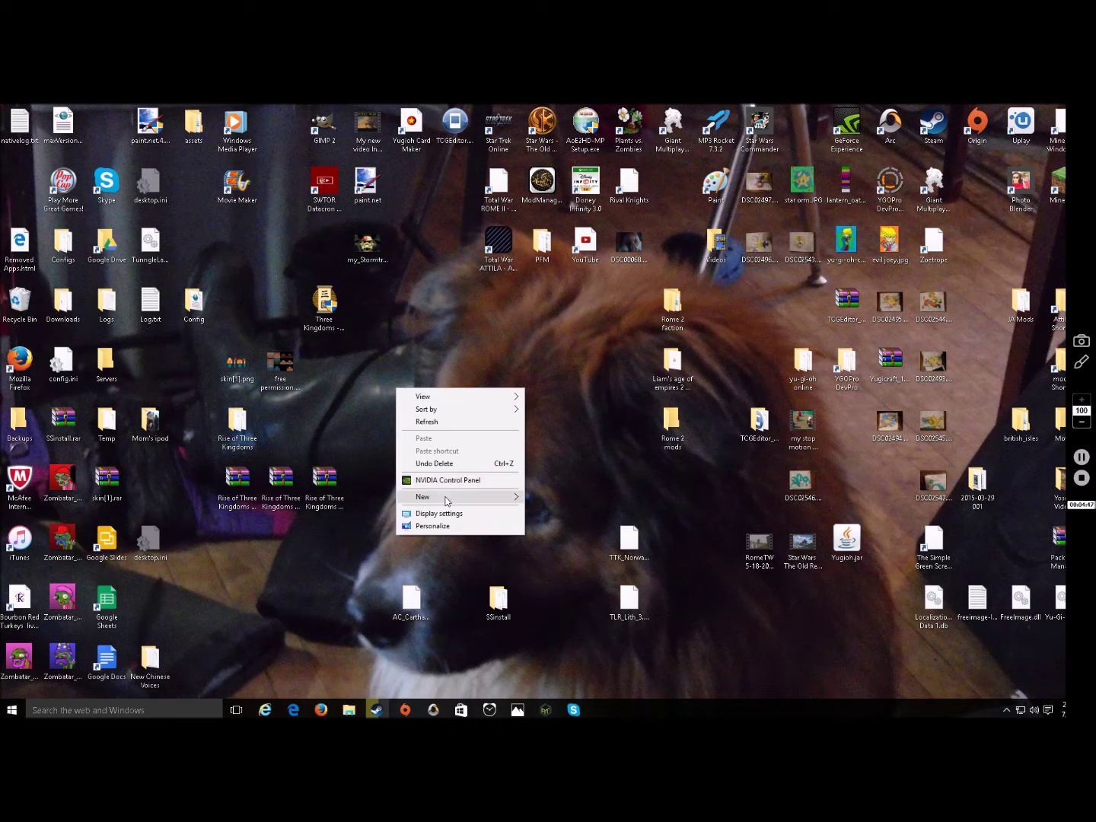
{"action": "mouse_move", "coordinate": [446, 504]}
{"action": "left_click", "coordinate": [554, 499]}
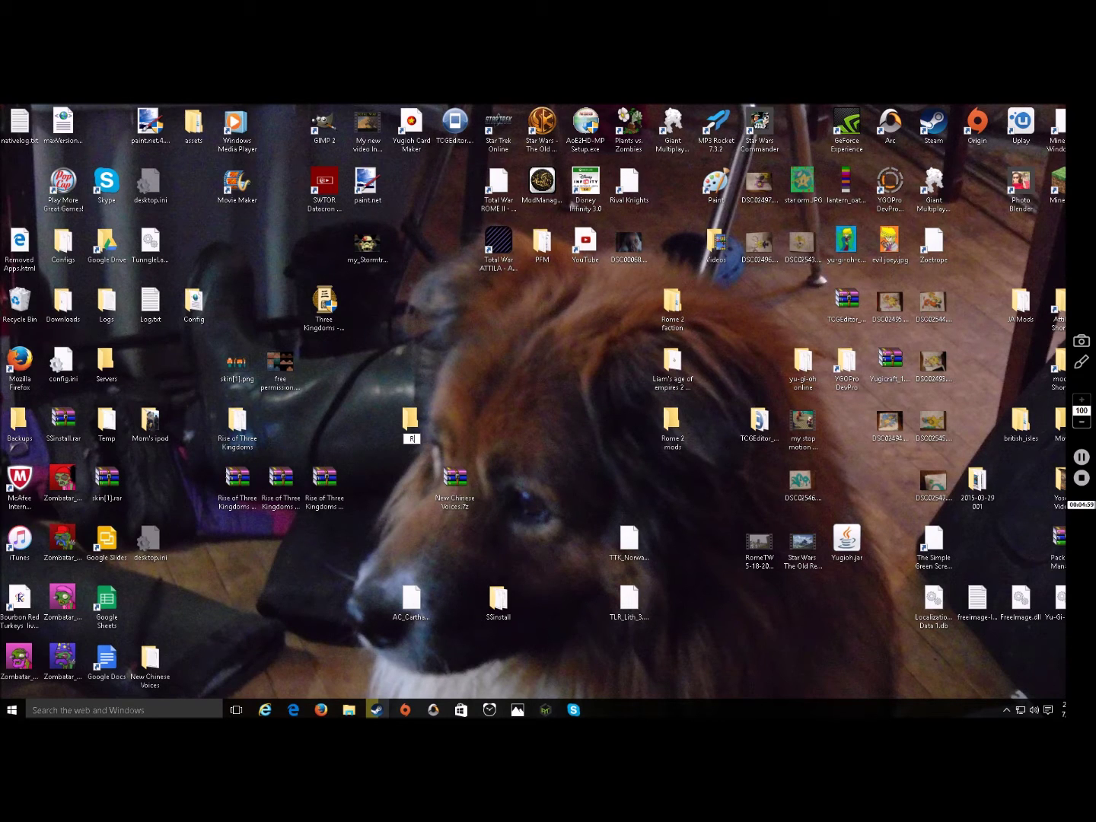
{"action": "right_click", "coordinate": [414, 417]}
{"action": "left_click", "coordinate": [438, 379]}
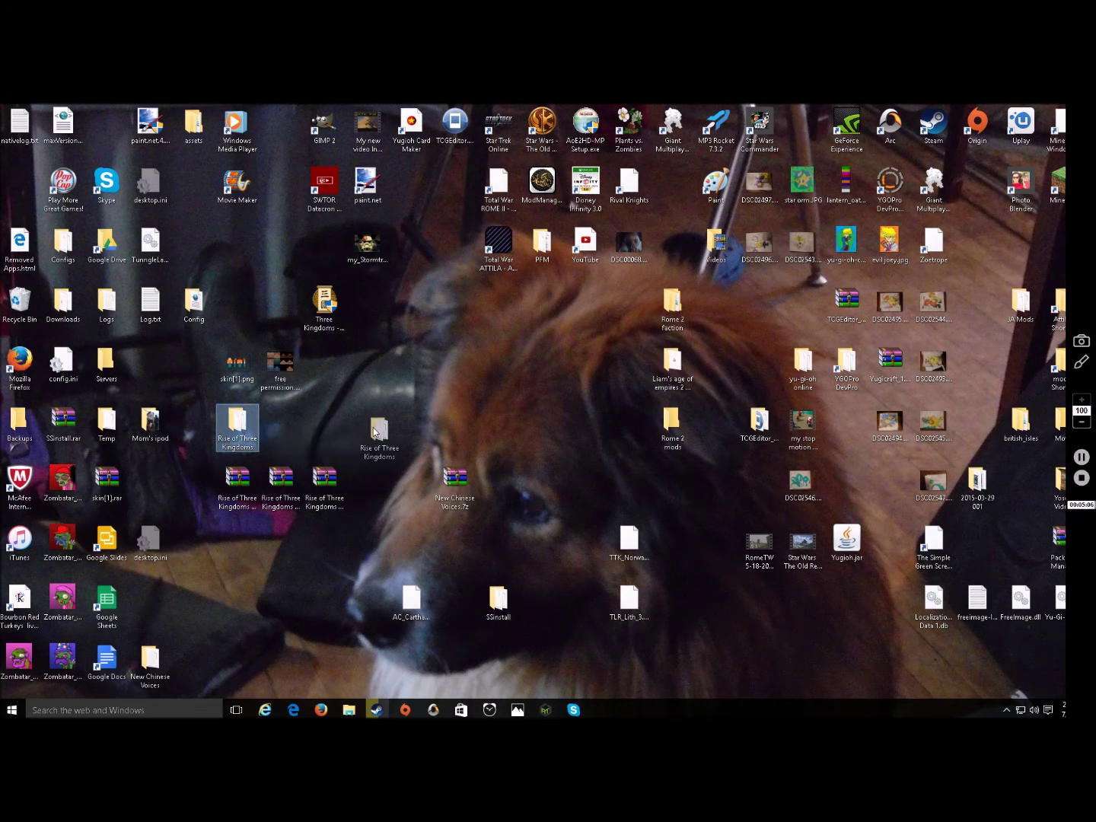
{"action": "left_click", "coordinate": [233, 417]}
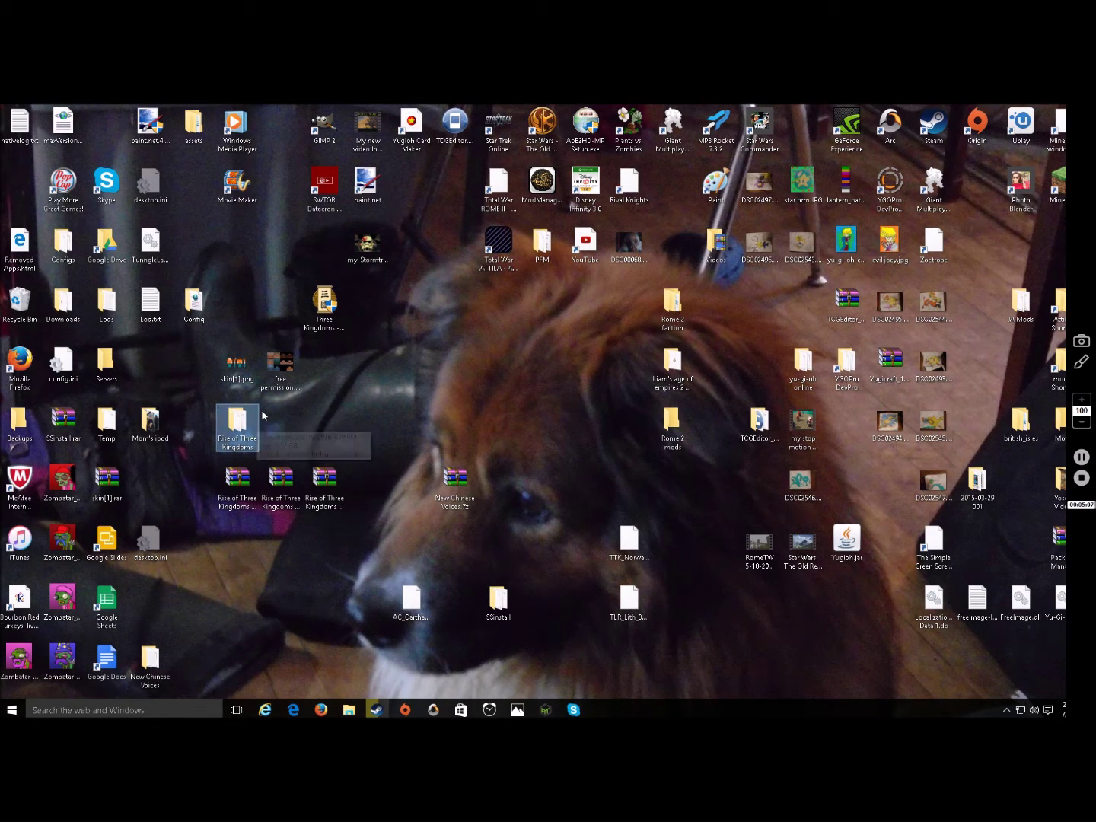
{"action": "left_click", "coordinate": [243, 497]}
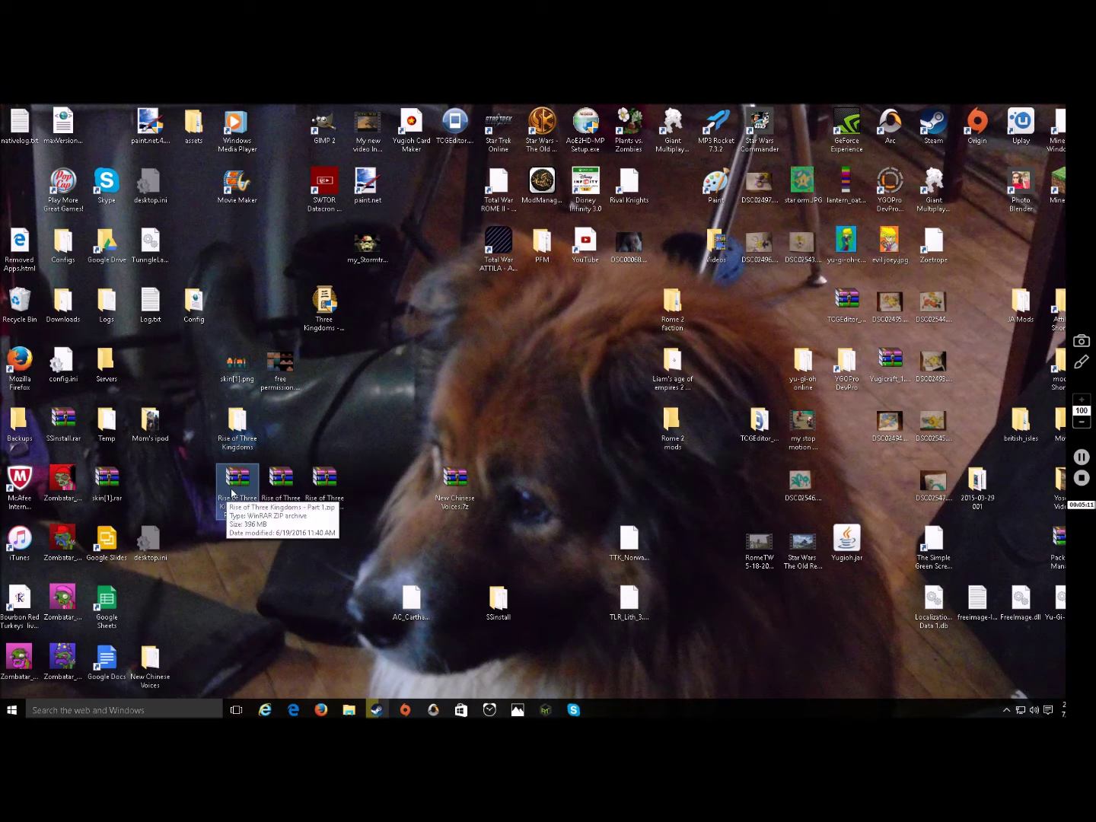
Open Part 1.zip in WinRAR, dismiss the licence reminder, and browse into its Rise of Three Kingdoms folder.
{"action": "double_click", "coordinate": [236, 484]}
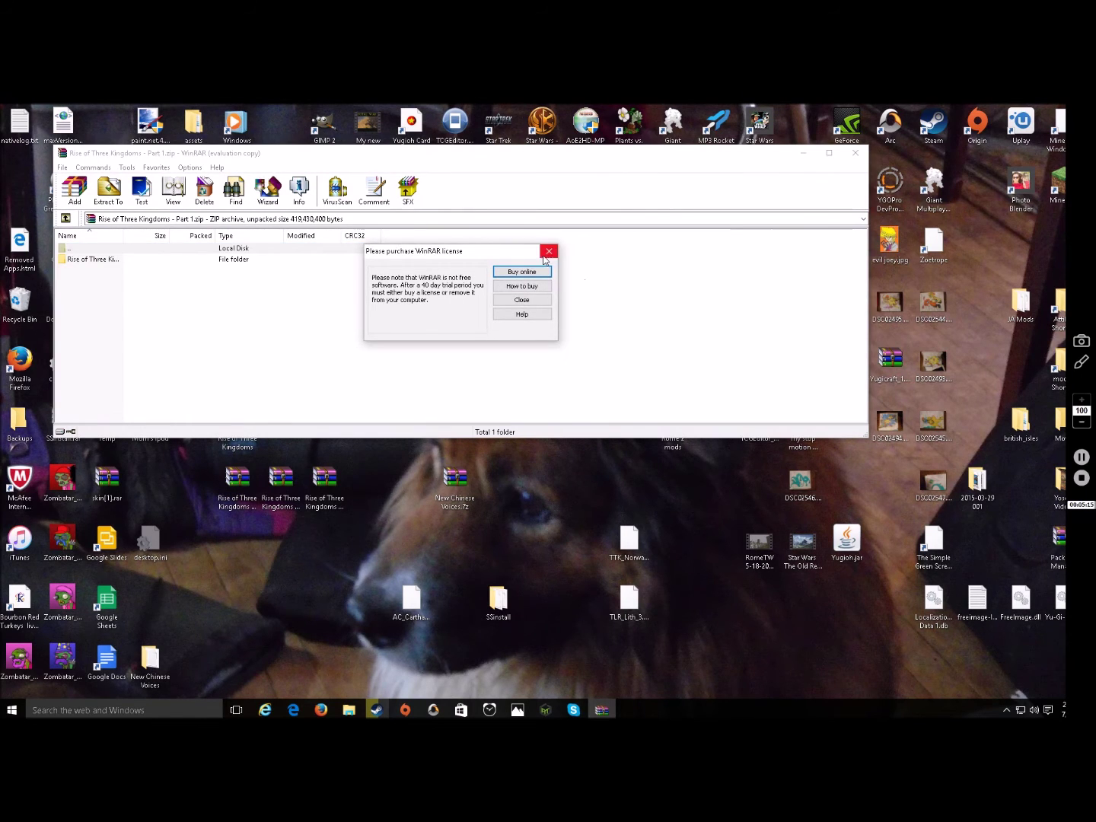
{"action": "left_click", "coordinate": [549, 251]}
{"action": "double_click", "coordinate": [108, 261]}
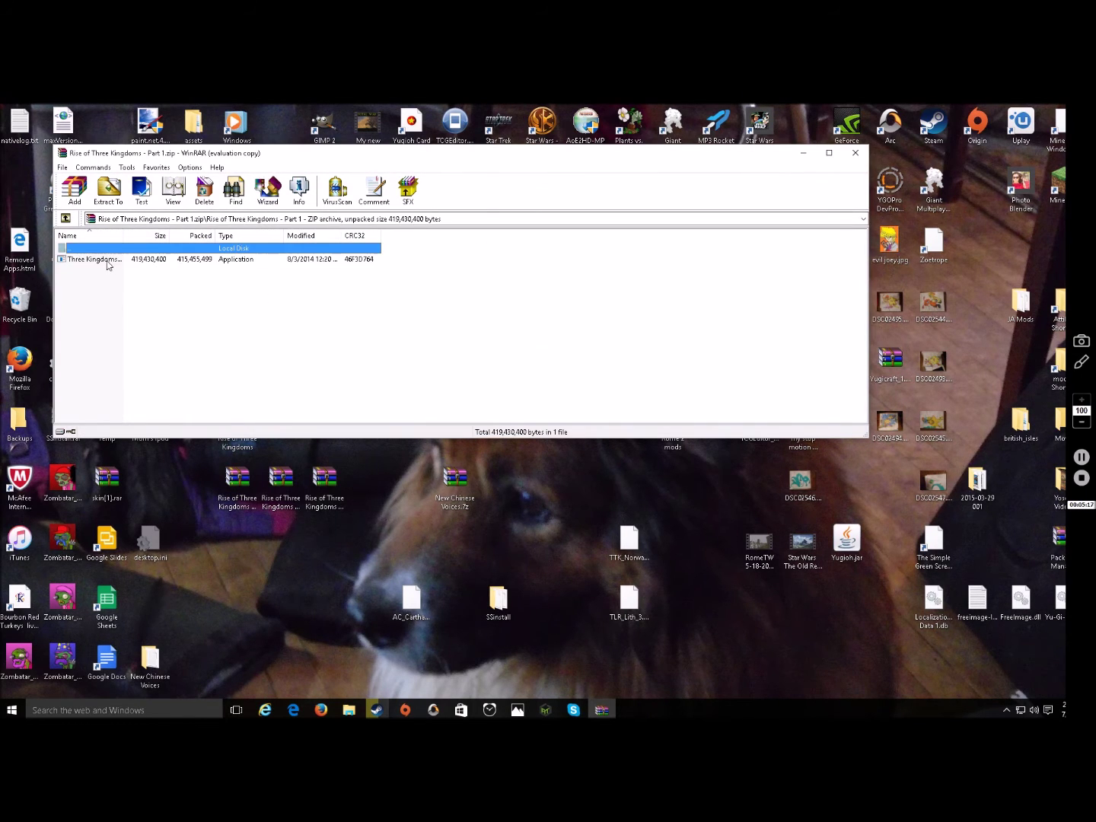
{"action": "left_click", "coordinate": [102, 263]}
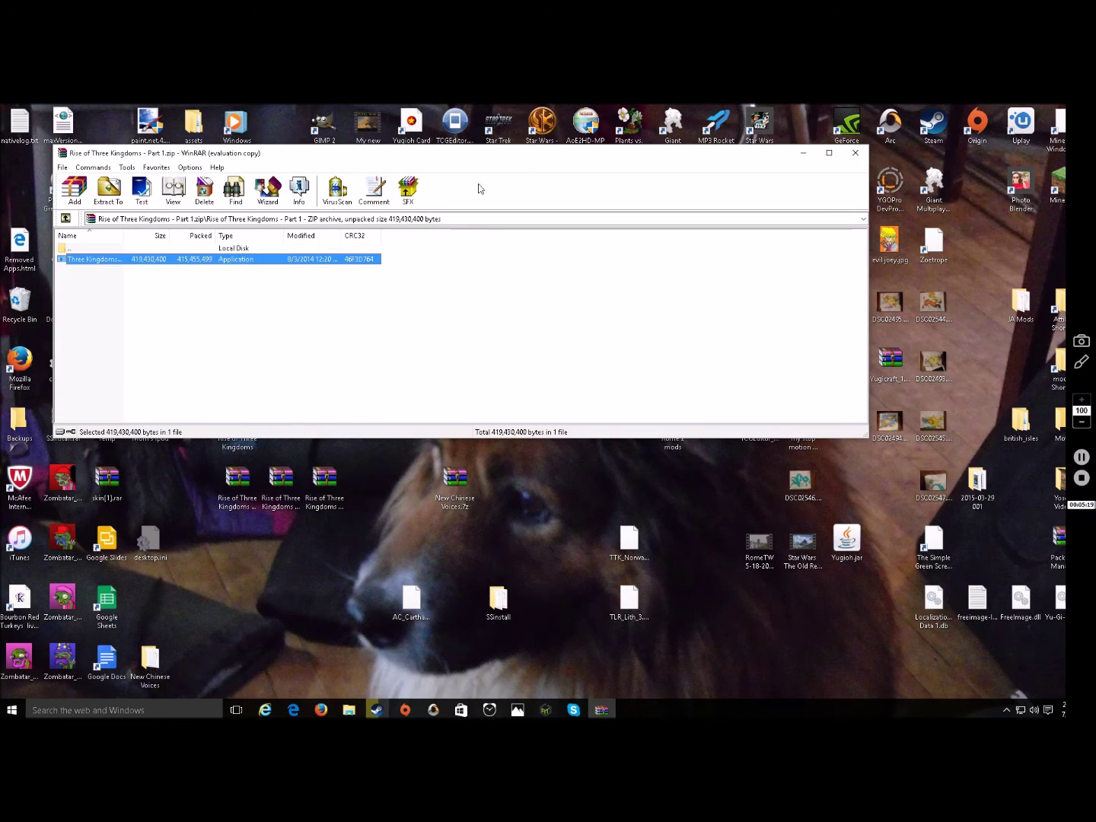
{"action": "double_click", "coordinate": [519, 161]}
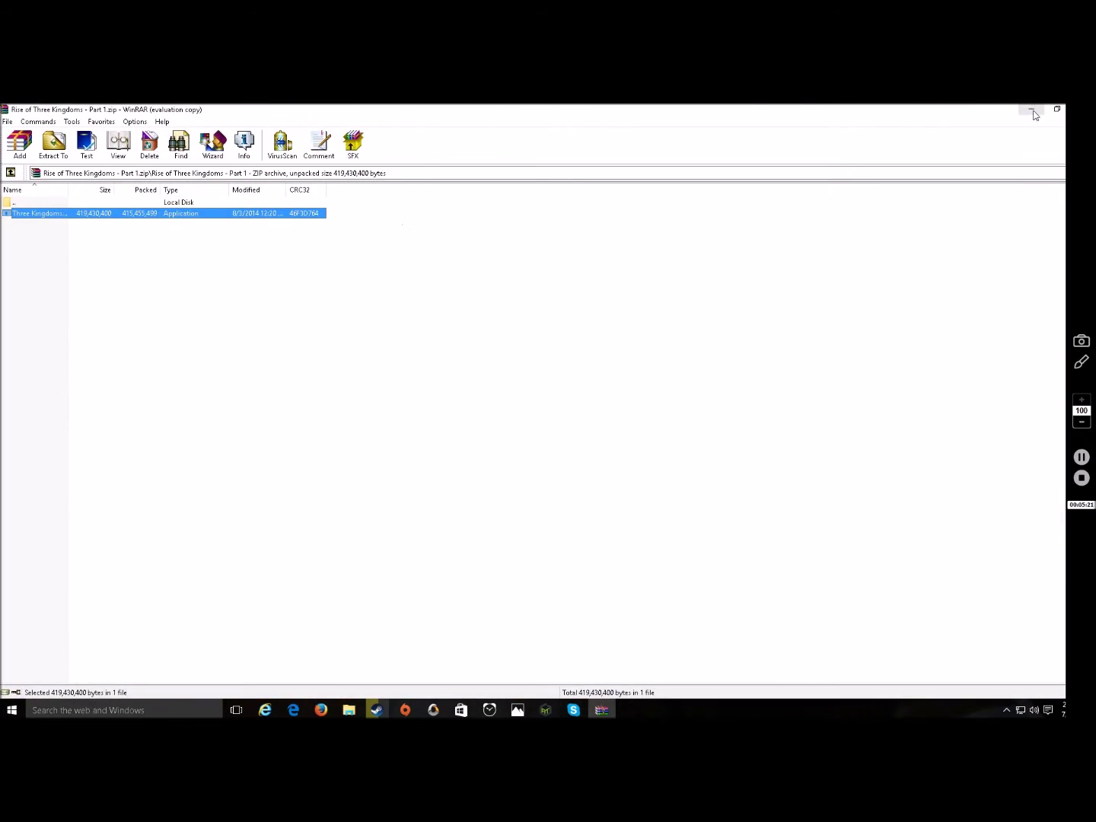
{"action": "left_click", "coordinate": [1031, 111]}
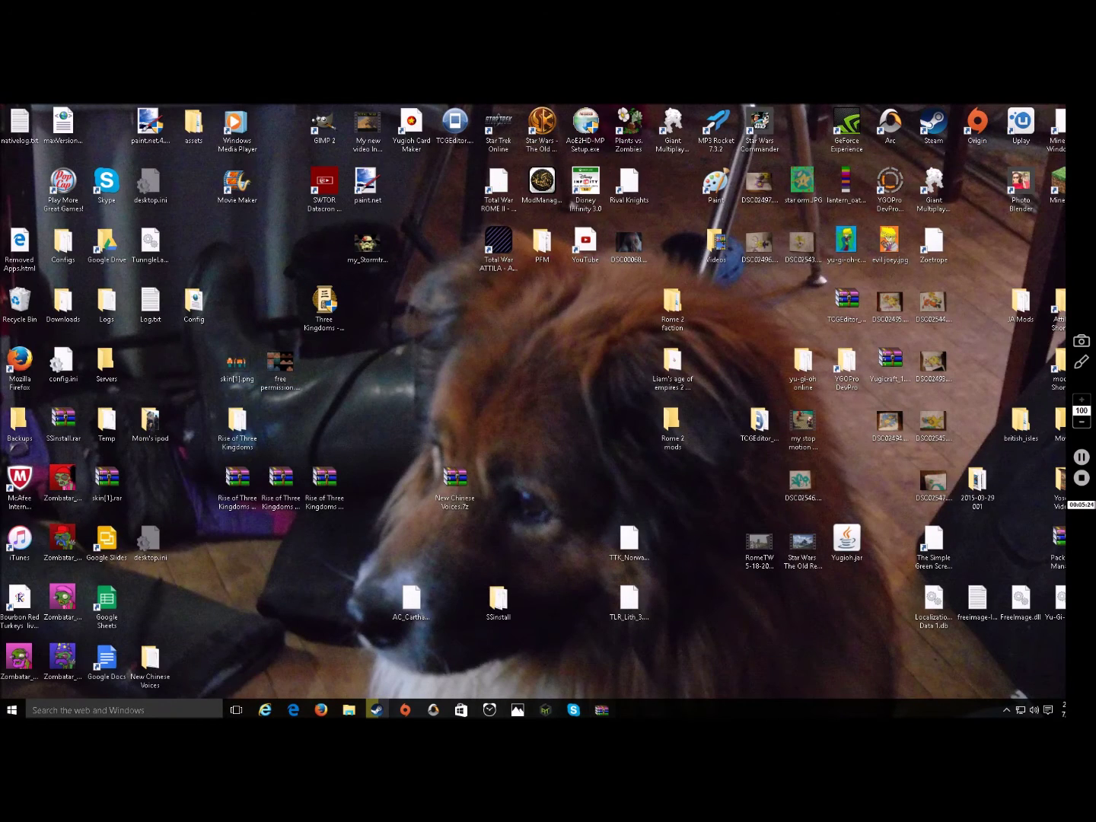
{"action": "left_click", "coordinate": [601, 708]}
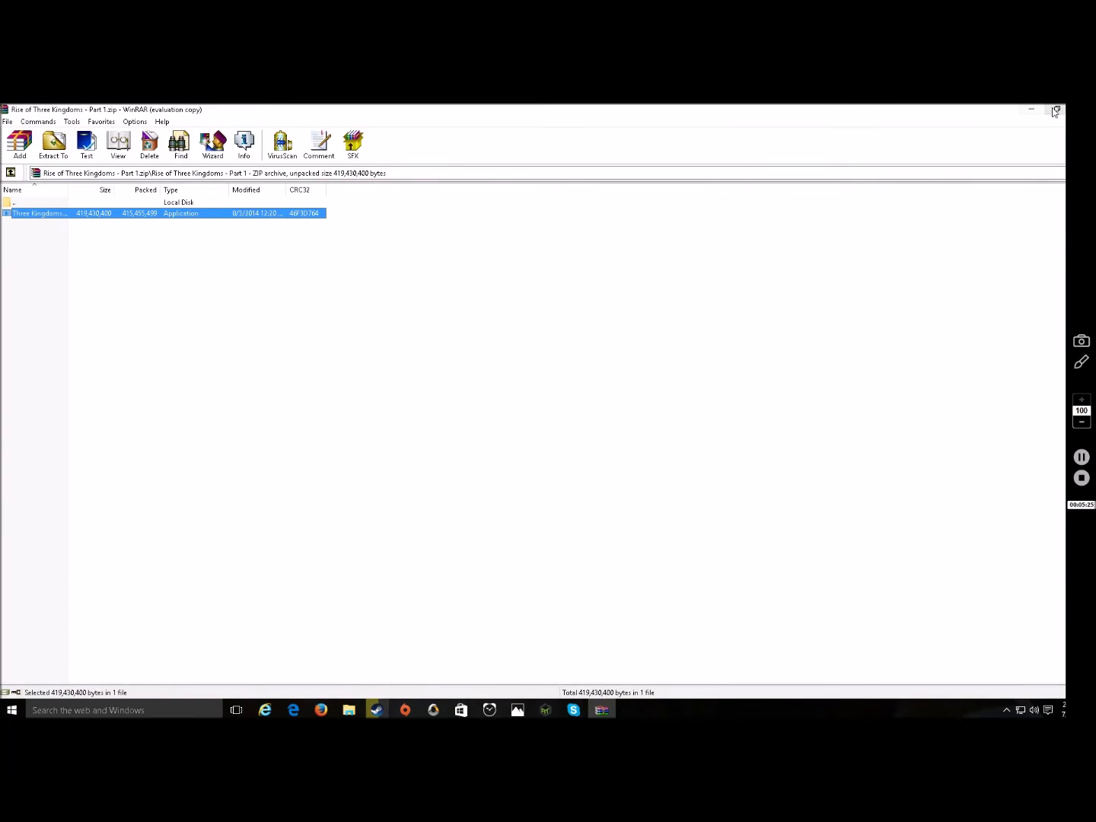
{"action": "left_click", "coordinate": [1056, 111]}
Drag Three Kingdoms v1.0.exe into the desktop Rise of Three Kingdoms folder and close WinRAR.
{"action": "left_click_drag", "start_coordinate": [441, 161], "coordinate": [667, 129]}
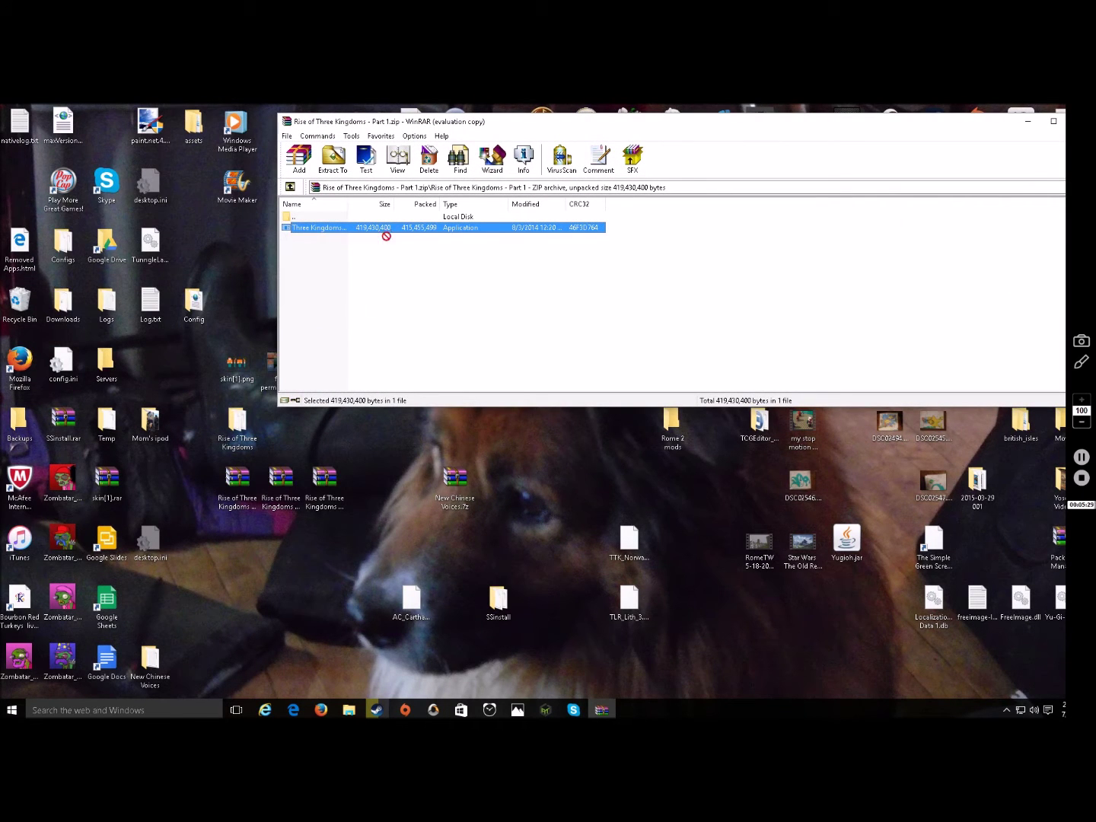
{"action": "left_click_drag", "start_coordinate": [388, 236], "coordinate": [244, 428]}
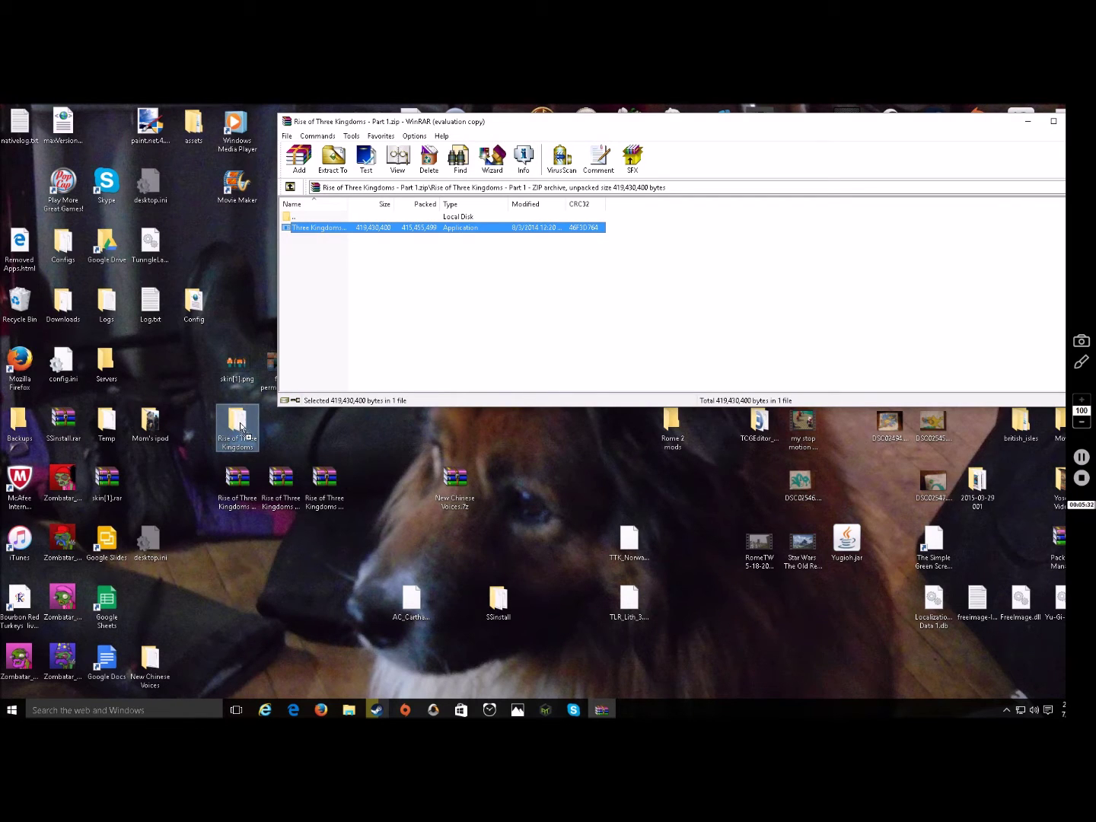
{"action": "left_click_drag", "start_coordinate": [242, 427], "coordinate": [401, 265]}
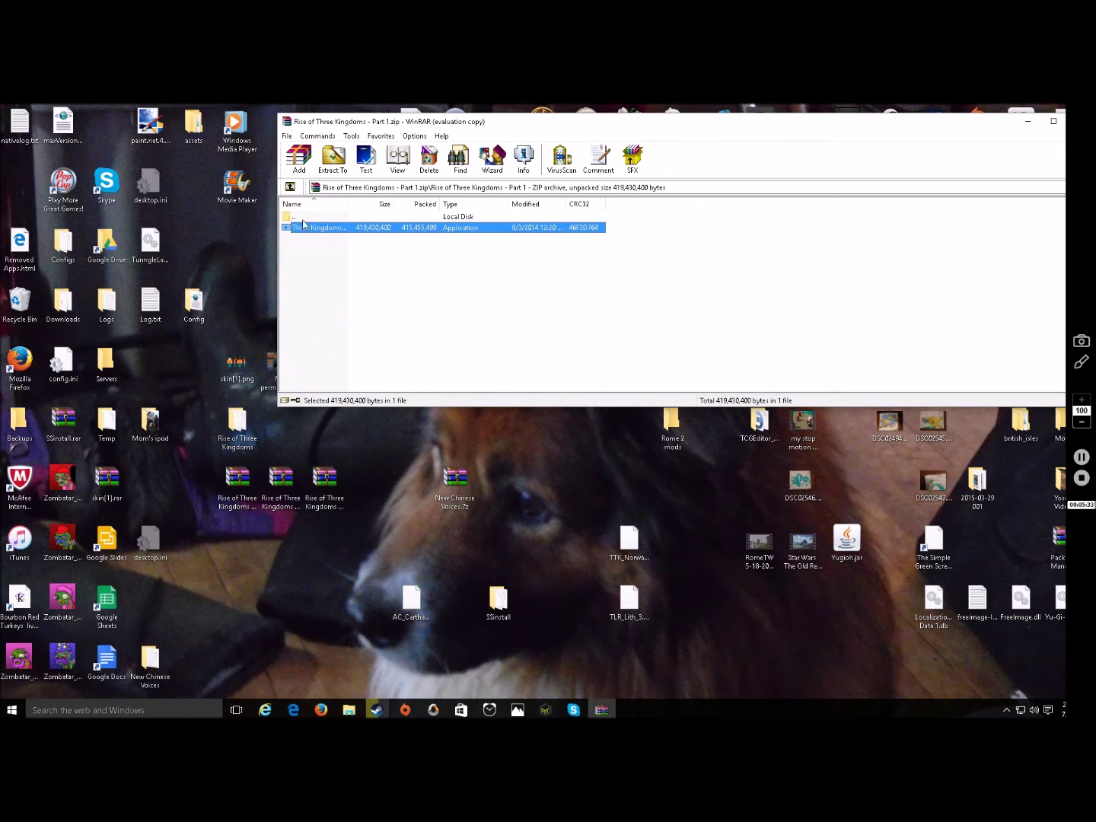
{"action": "left_click_drag", "start_coordinate": [997, 125], "coordinate": [926, 129]}
{"action": "left_click", "coordinate": [1006, 122]}
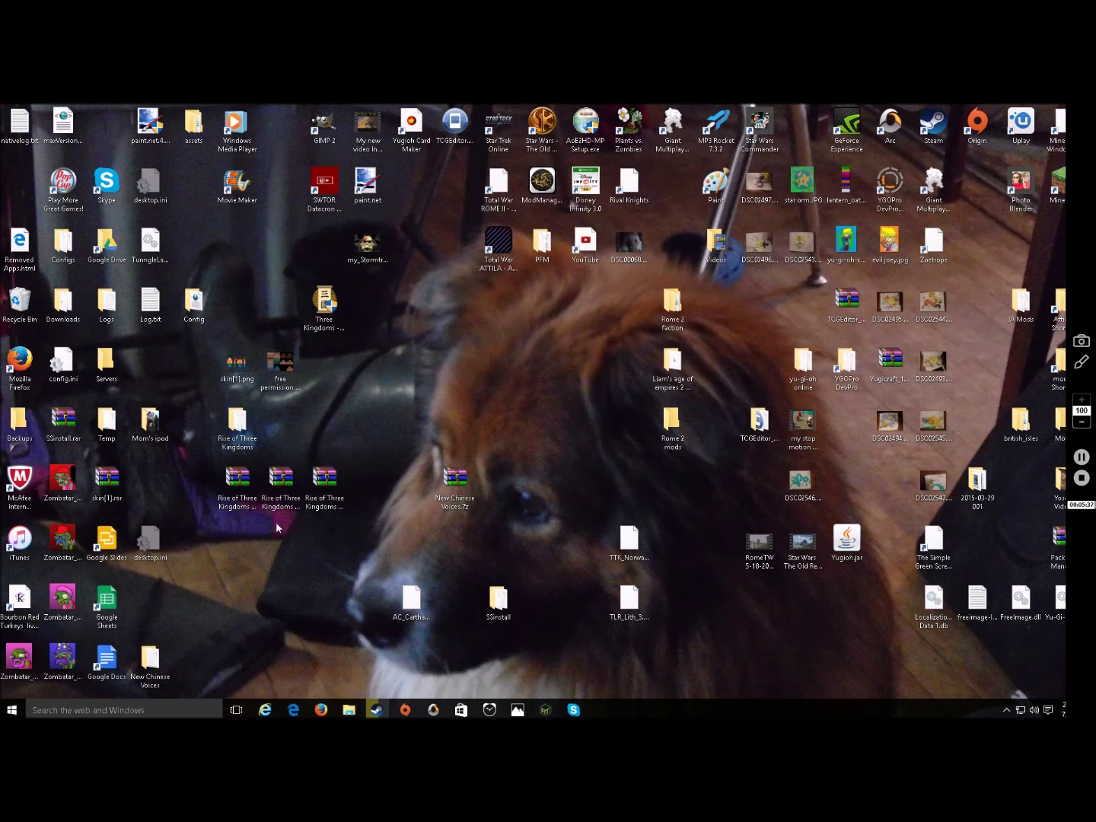
{"action": "double_click", "coordinate": [268, 471]}
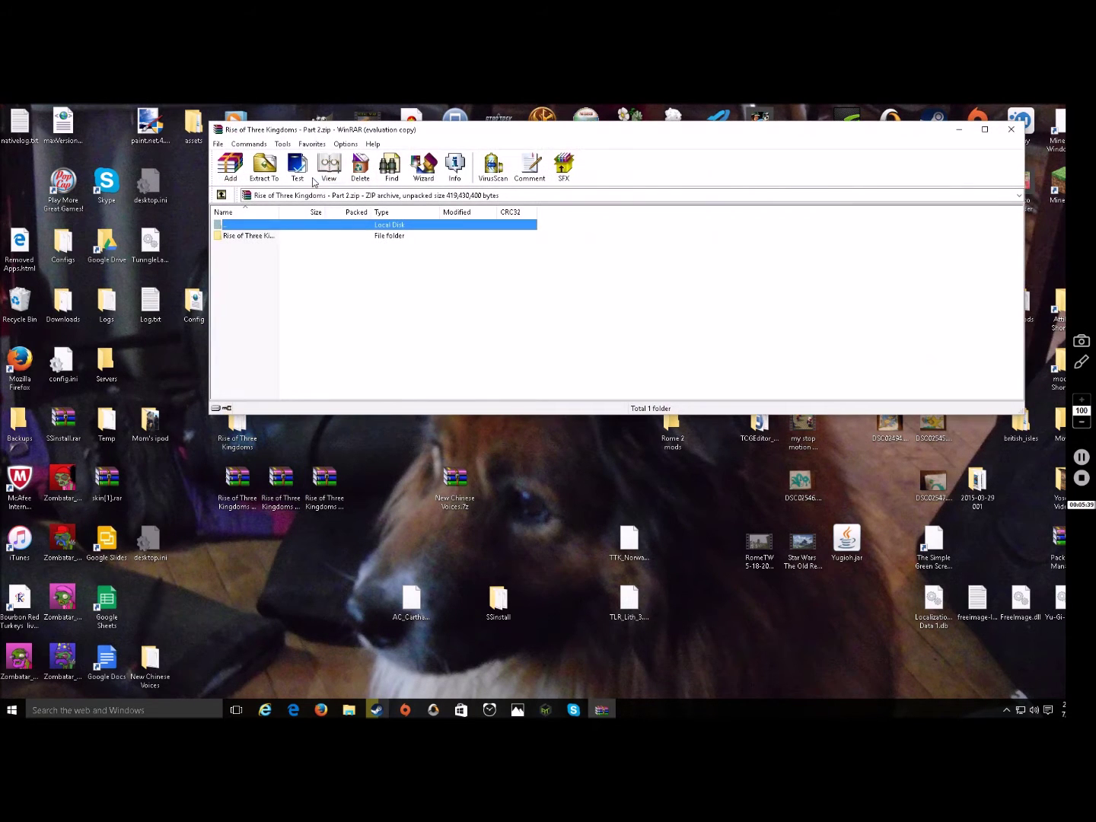
{"action": "left_click", "coordinate": [262, 236]}
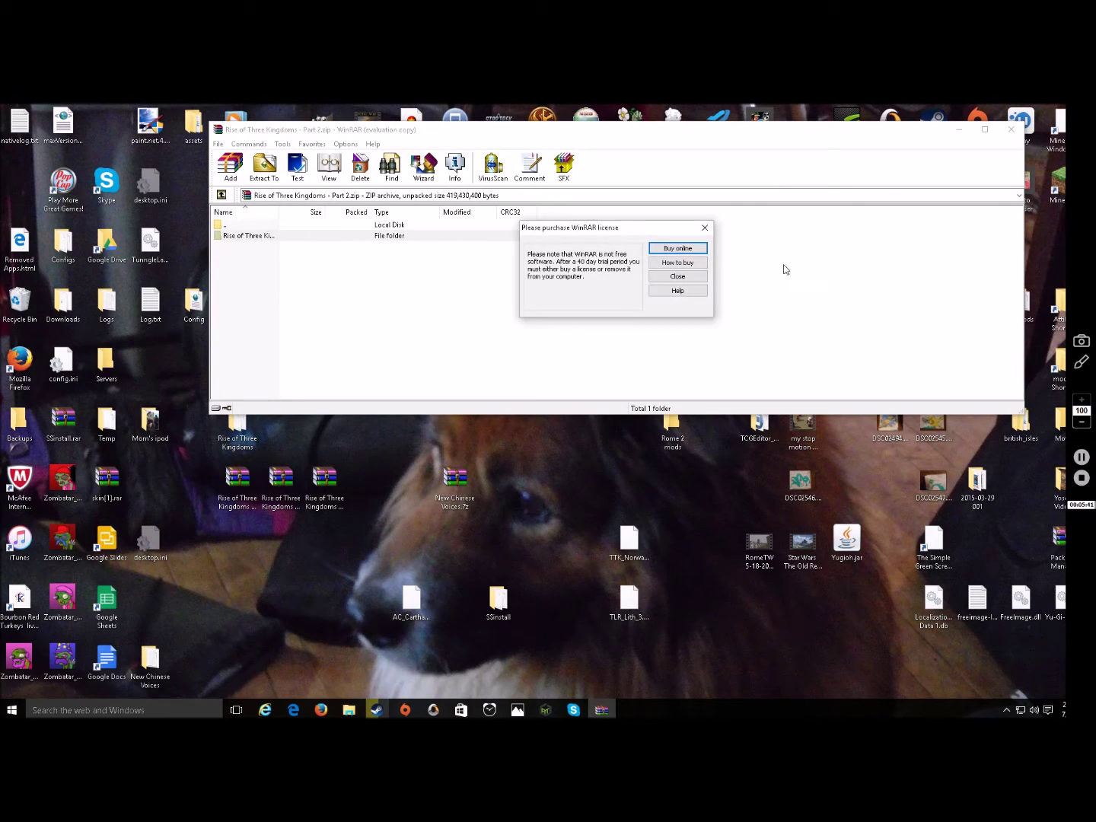
{"action": "left_click", "coordinate": [705, 229]}
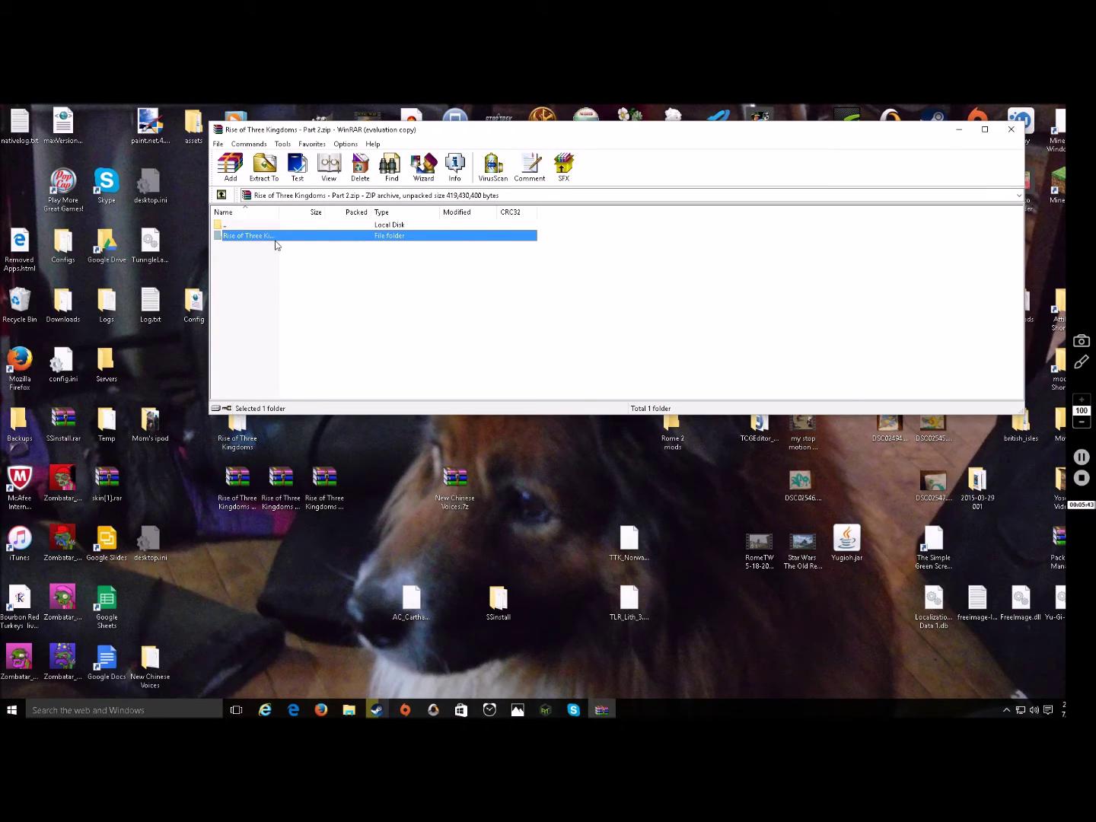
{"action": "left_click", "coordinate": [275, 237]}
{"action": "double_click", "coordinate": [335, 237]}
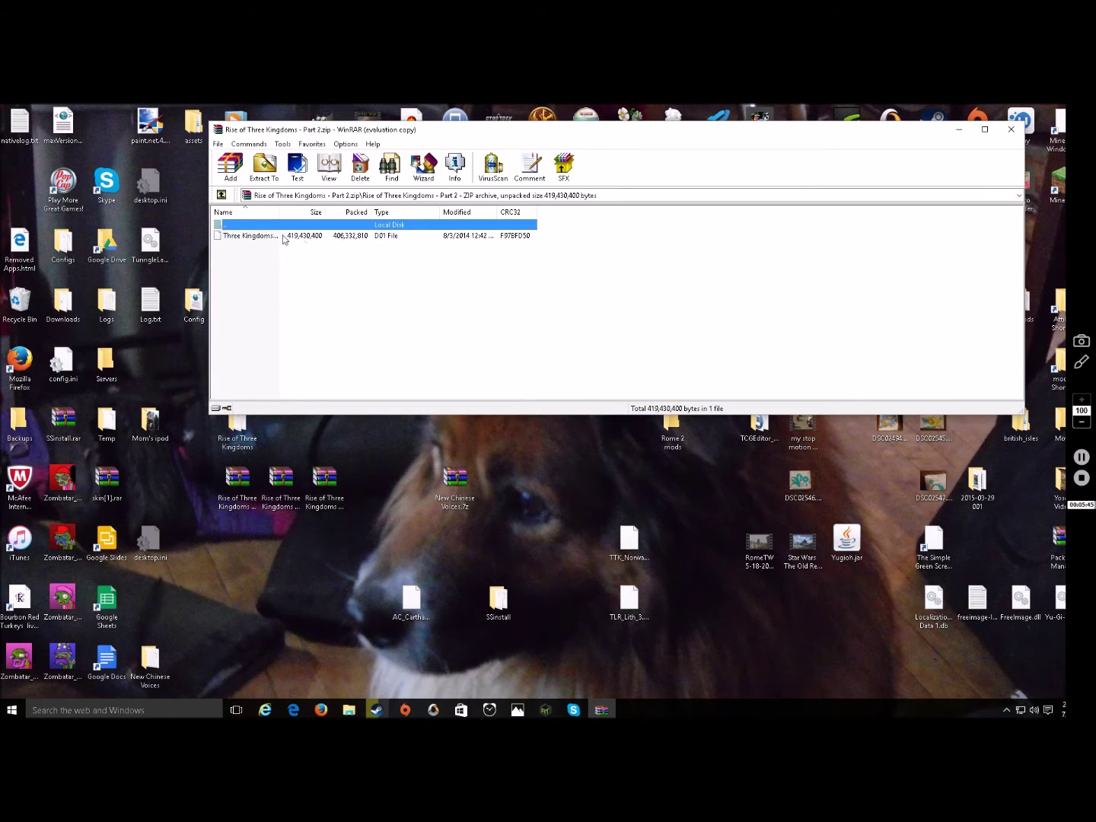
{"action": "left_click", "coordinate": [267, 237]}
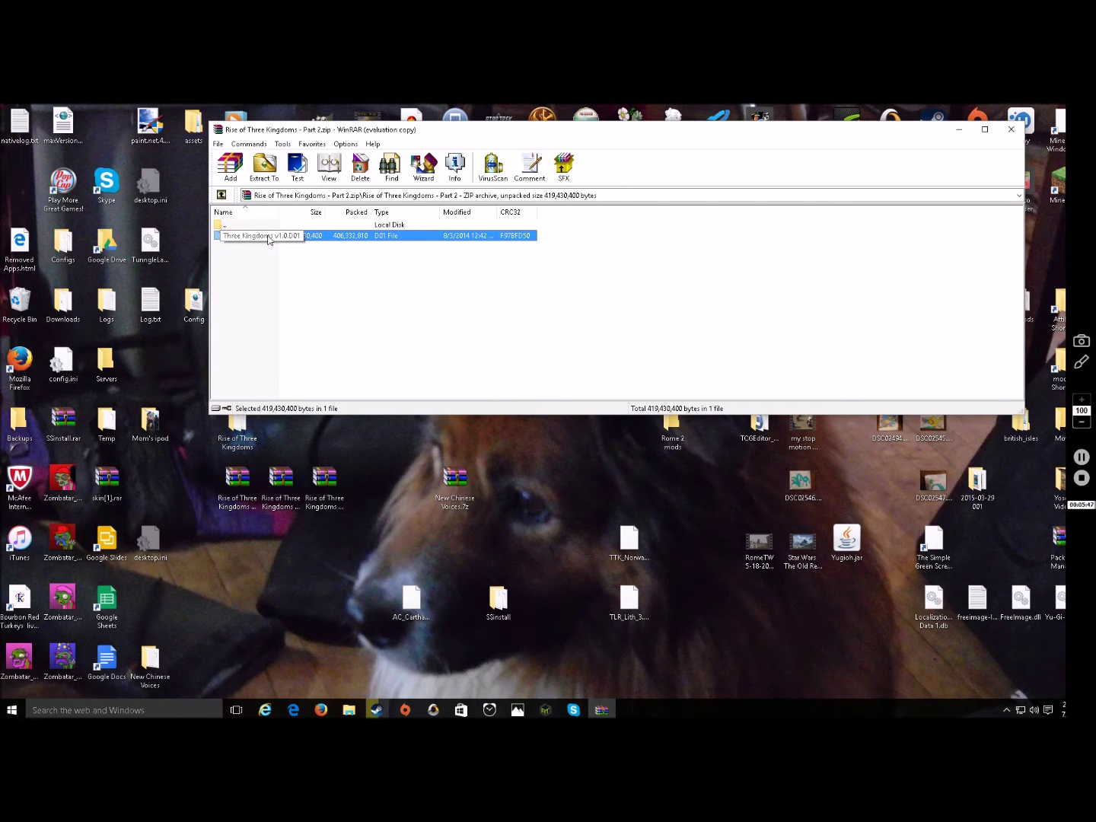
{"action": "left_click_drag", "start_coordinate": [268, 238], "coordinate": [301, 252]}
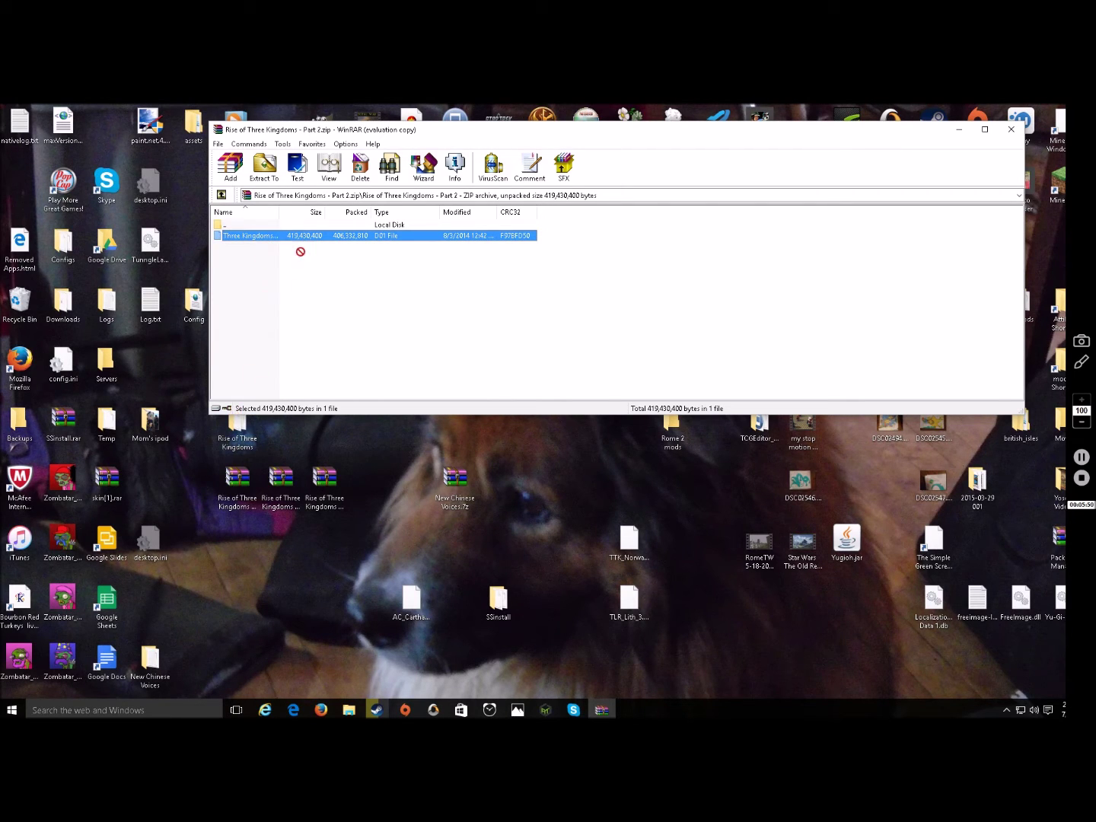
{"action": "left_click", "coordinate": [1010, 129]}
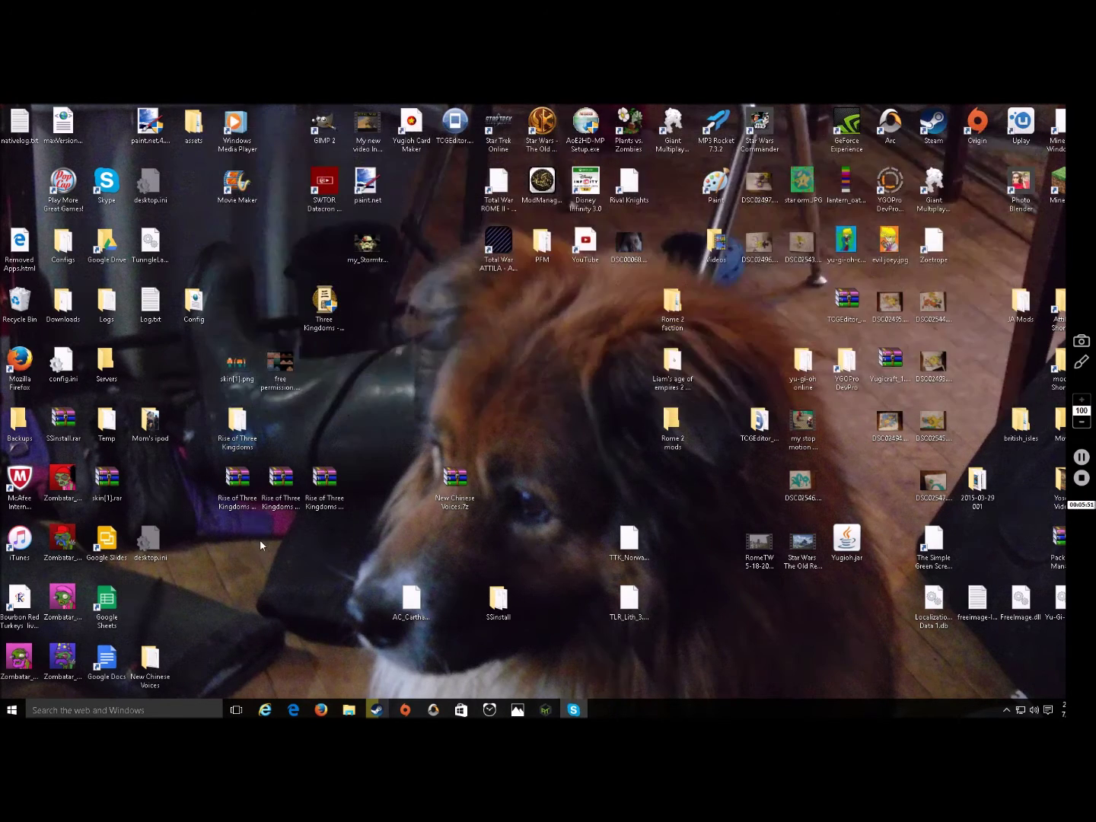
{"action": "double_click", "coordinate": [328, 496]}
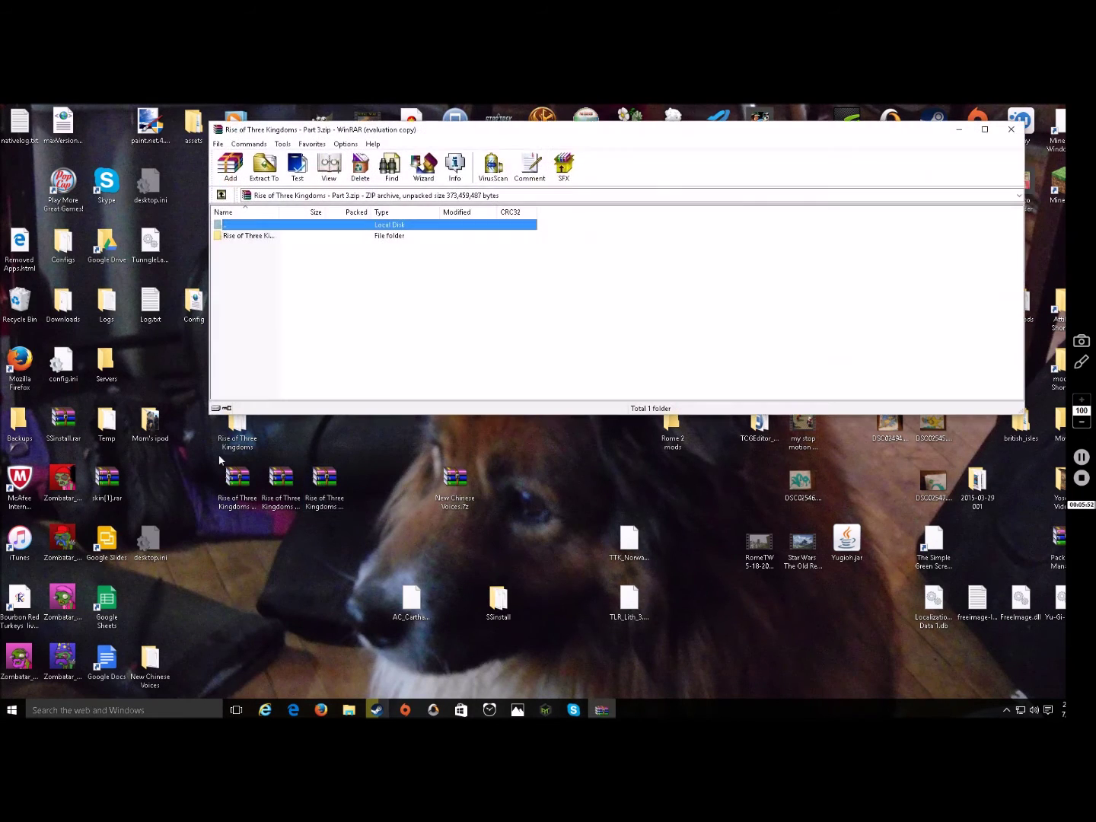
{"action": "left_click", "coordinate": [418, 238]}
{"action": "left_click", "coordinate": [704, 226]}
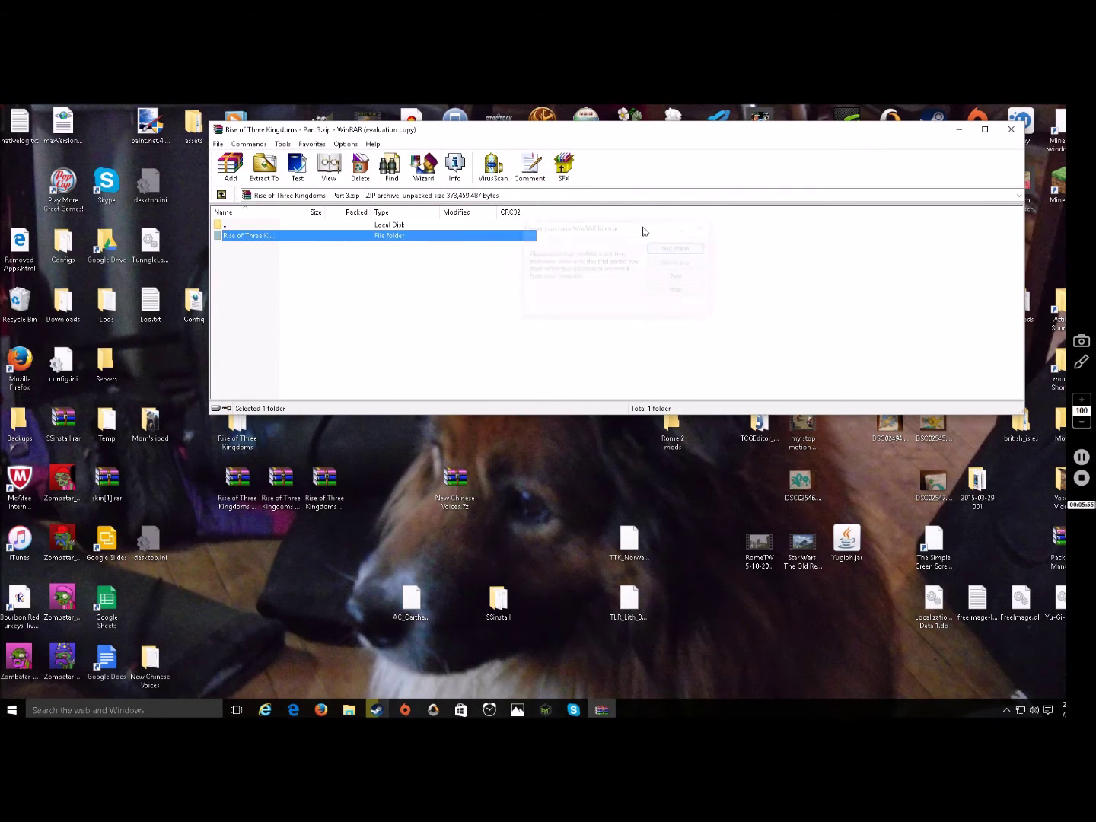
{"action": "double_click", "coordinate": [341, 236]}
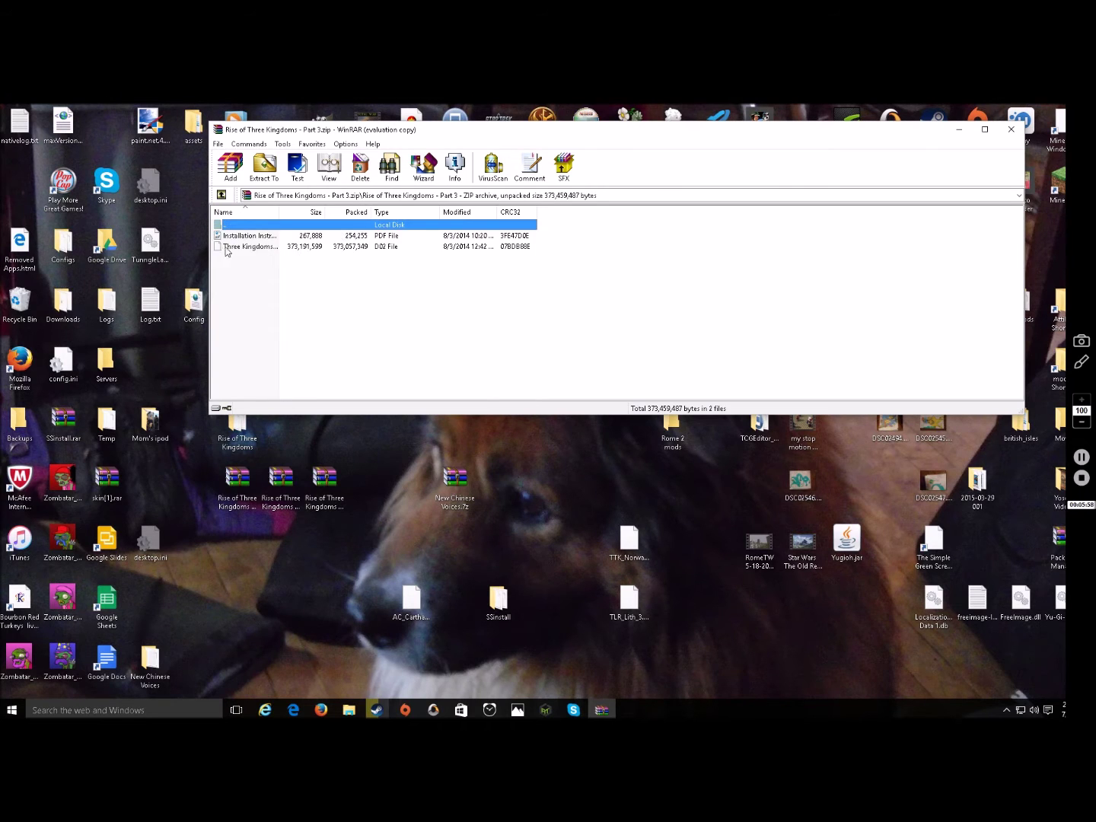
{"action": "left_click", "coordinate": [1010, 132]}
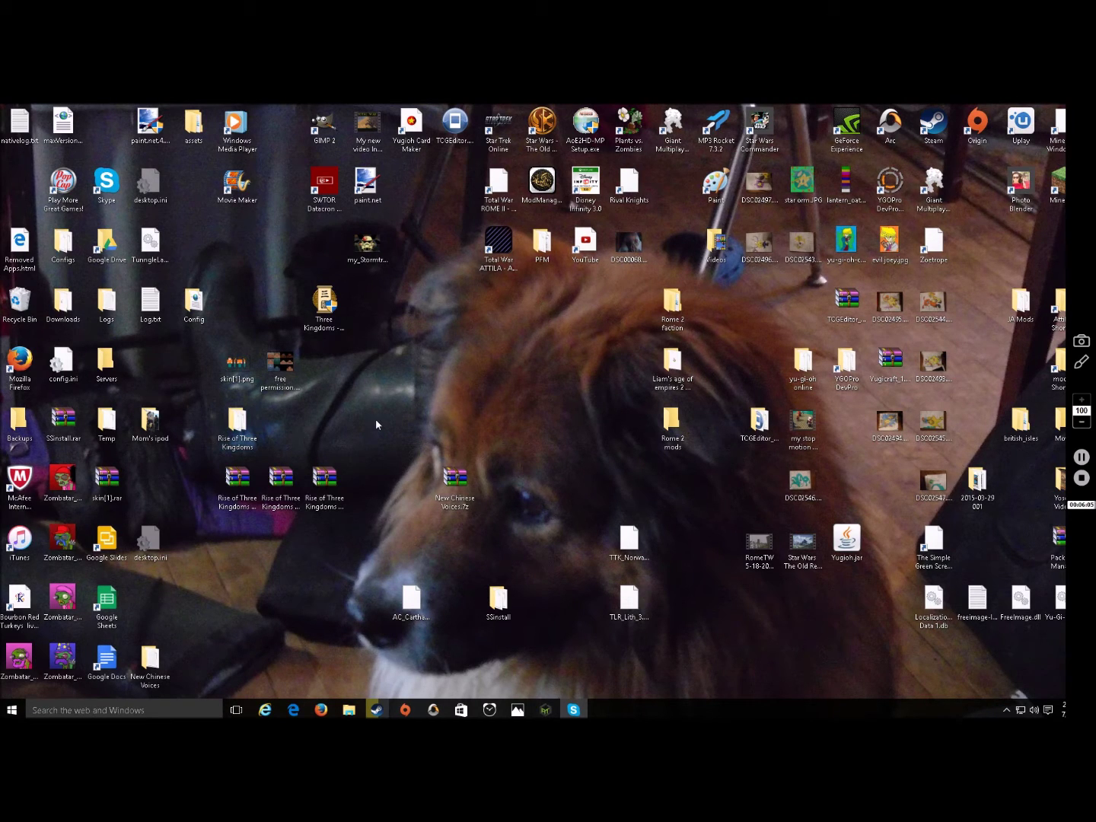
Open the Rise of Three Kingdoms desktop folder and run Three Kingdoms v1.0.exe.
{"action": "double_click", "coordinate": [226, 432]}
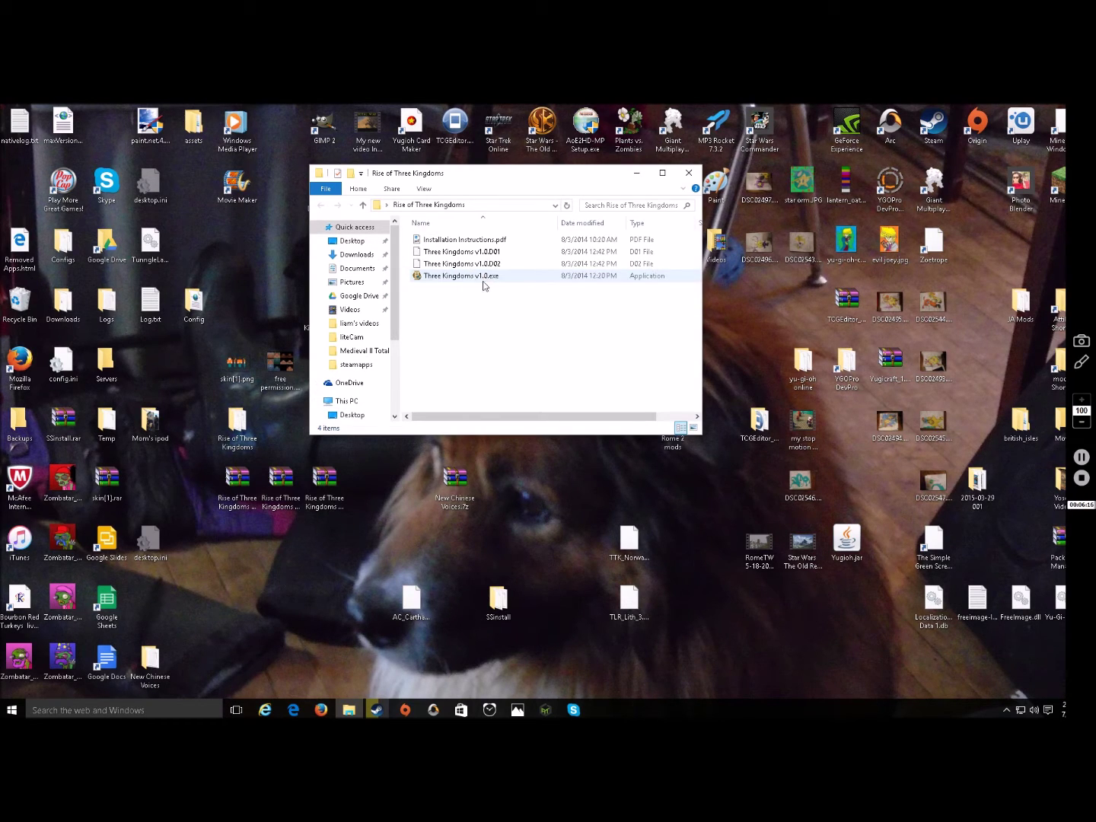
{"action": "mouse_move", "coordinate": [489, 280]}
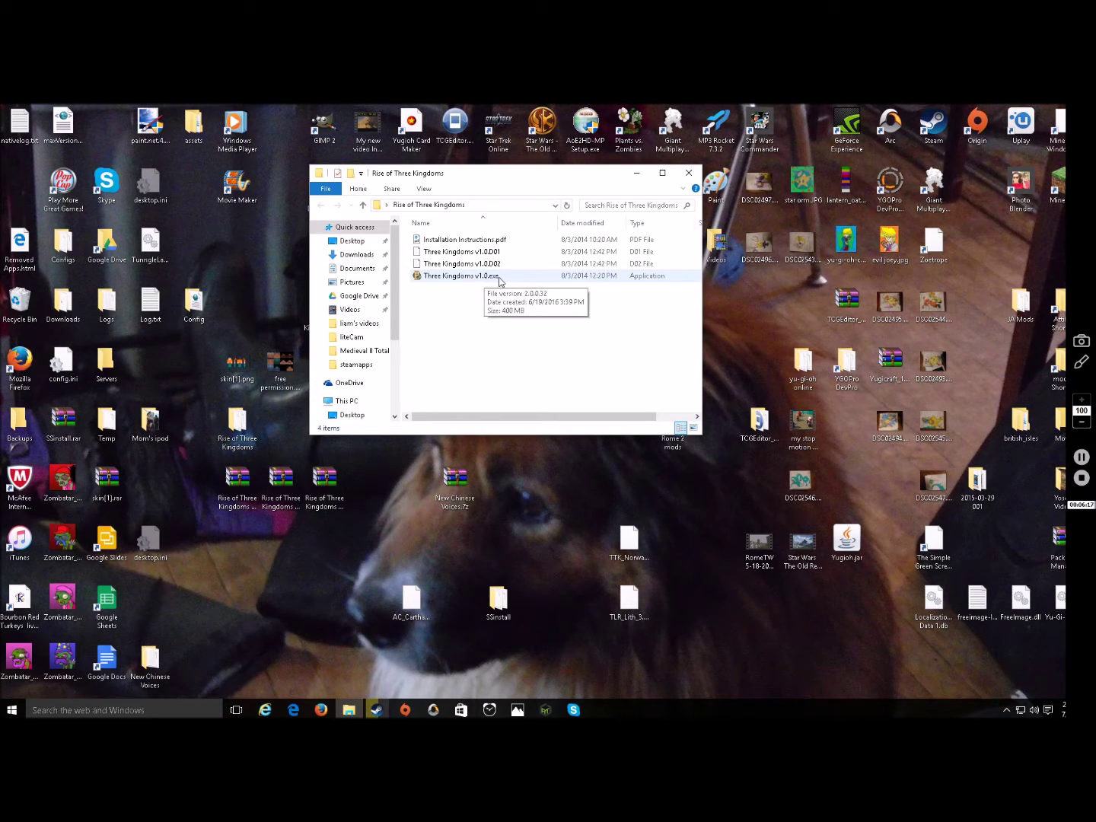
{"action": "double_click", "coordinate": [484, 278]}
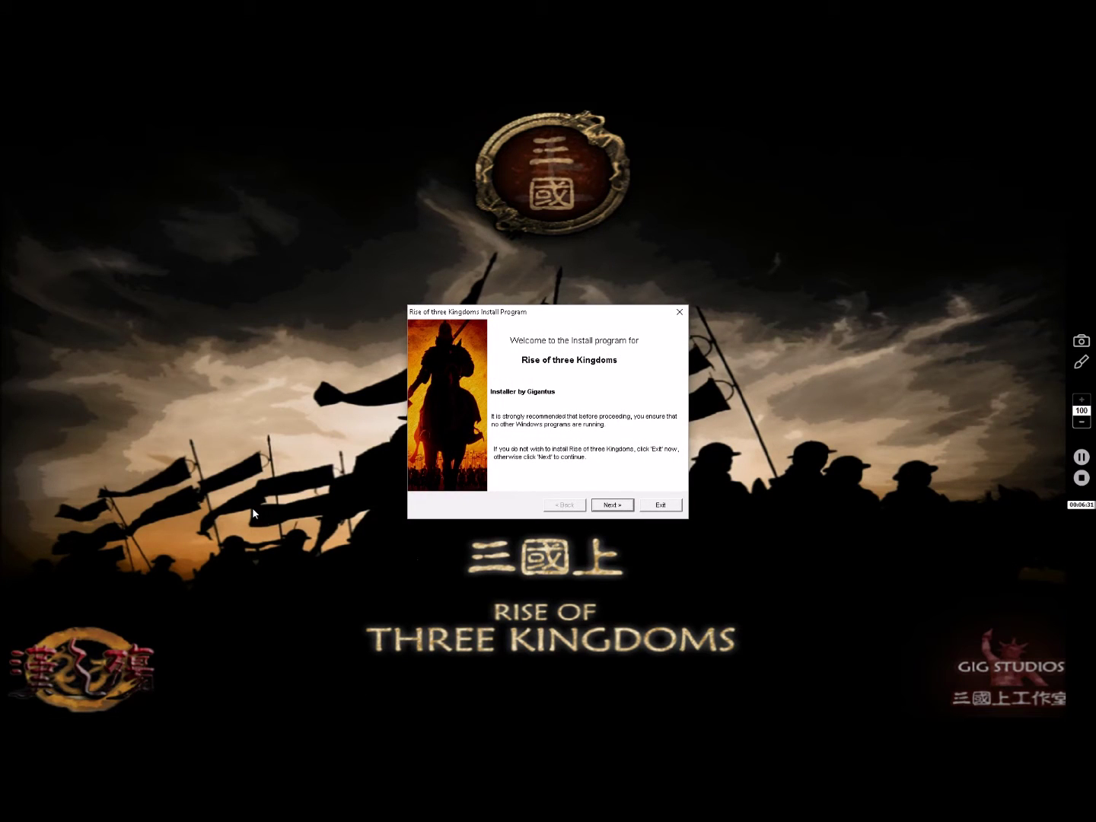
Pass the welcome and information pages, agree to the licence terms, and reach the Directory page.
{"action": "left_click", "coordinate": [614, 506]}
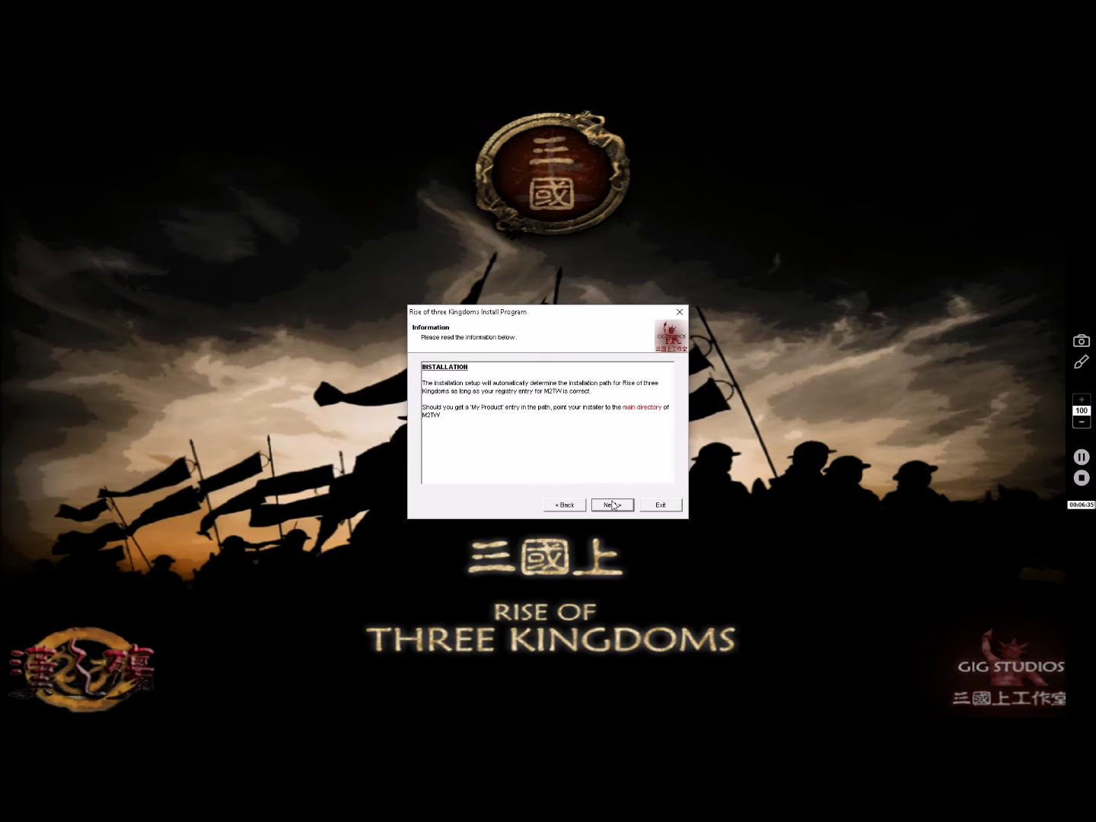
{"action": "left_click", "coordinate": [611, 504]}
{"action": "left_click", "coordinate": [461, 469]}
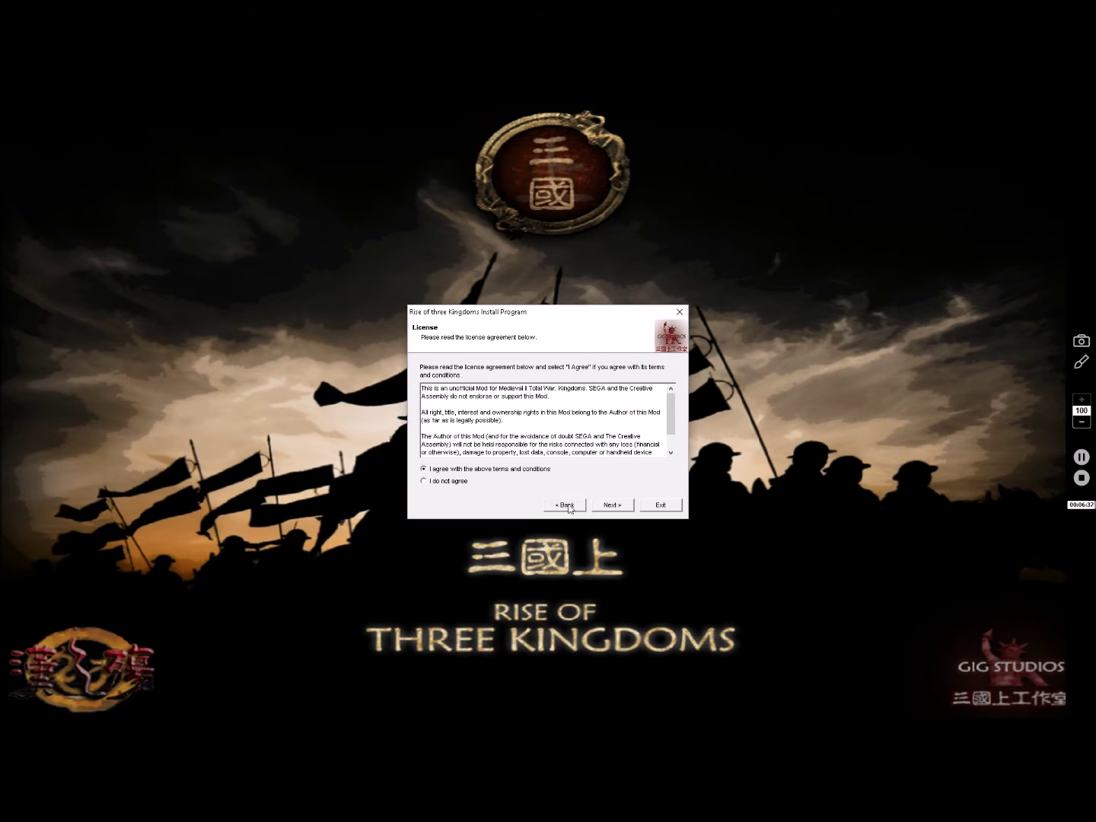
{"action": "left_click", "coordinate": [600, 505]}
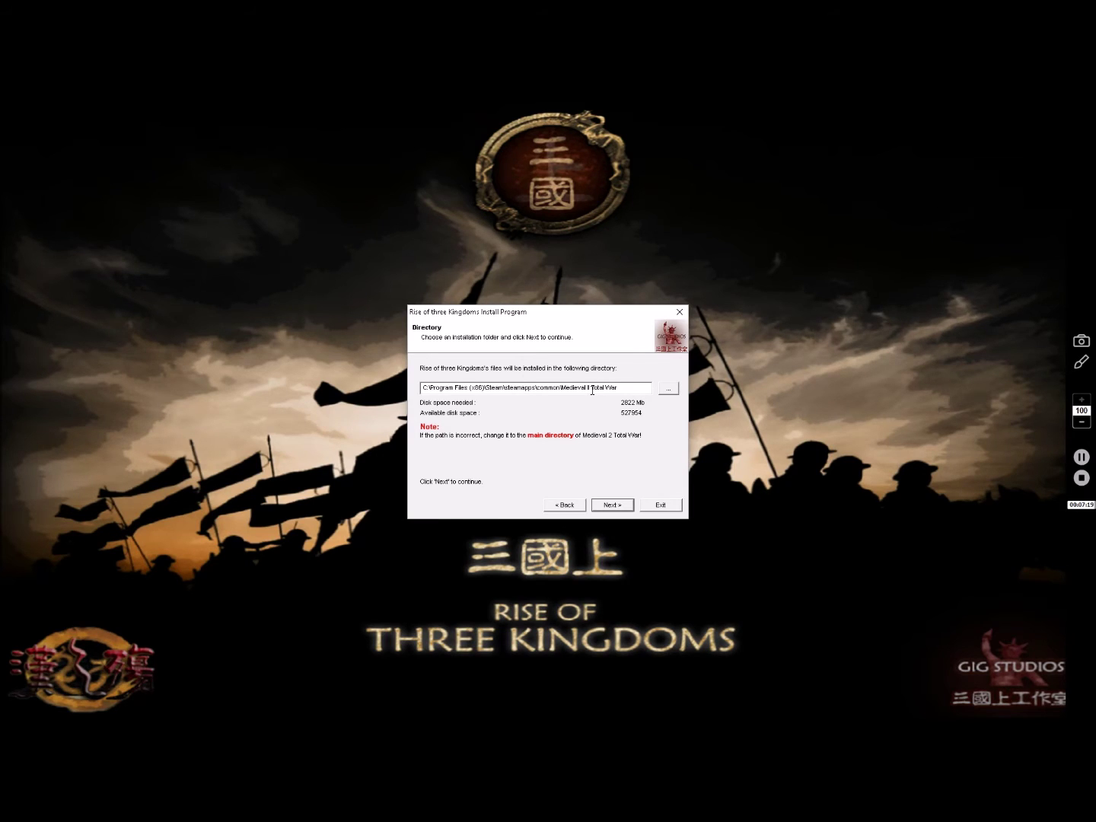
{"action": "left_click", "coordinate": [668, 386]}
{"action": "scroll", "coordinate": [567, 455], "scroll_direction": "up", "scroll_amount": 15}
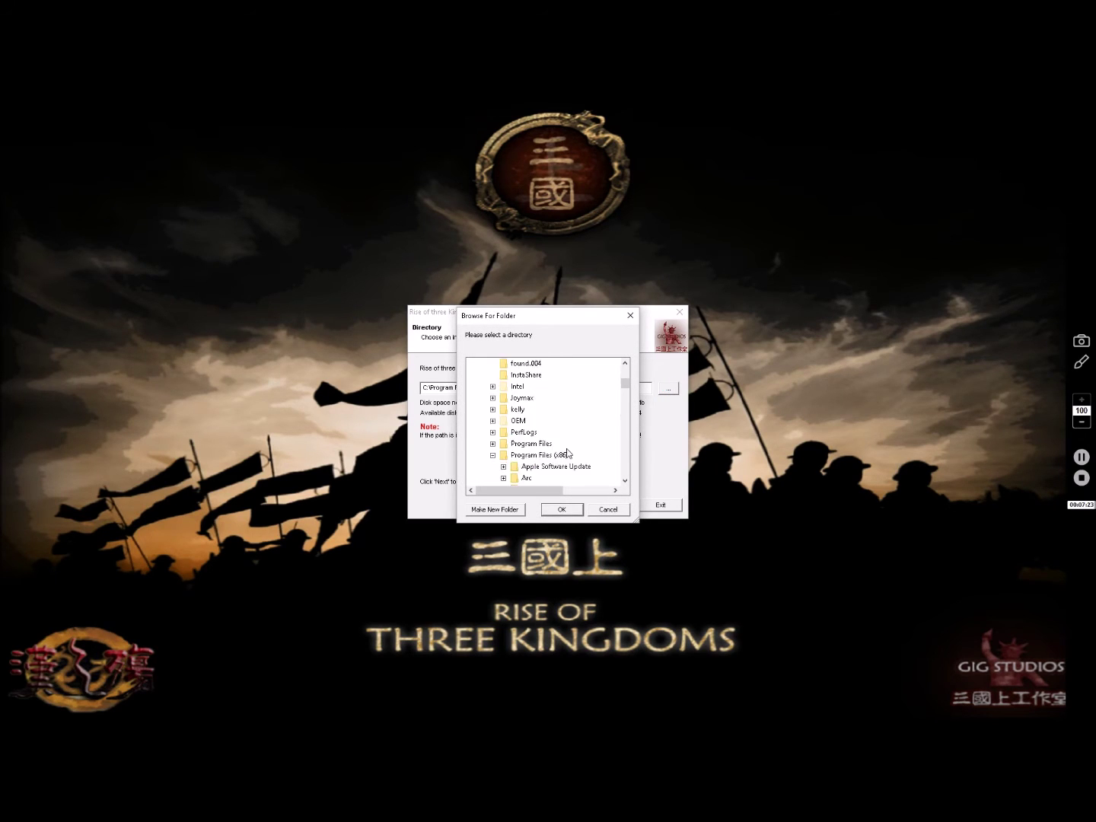
{"action": "scroll", "coordinate": [567, 455], "scroll_direction": "down", "scroll_amount": 15}
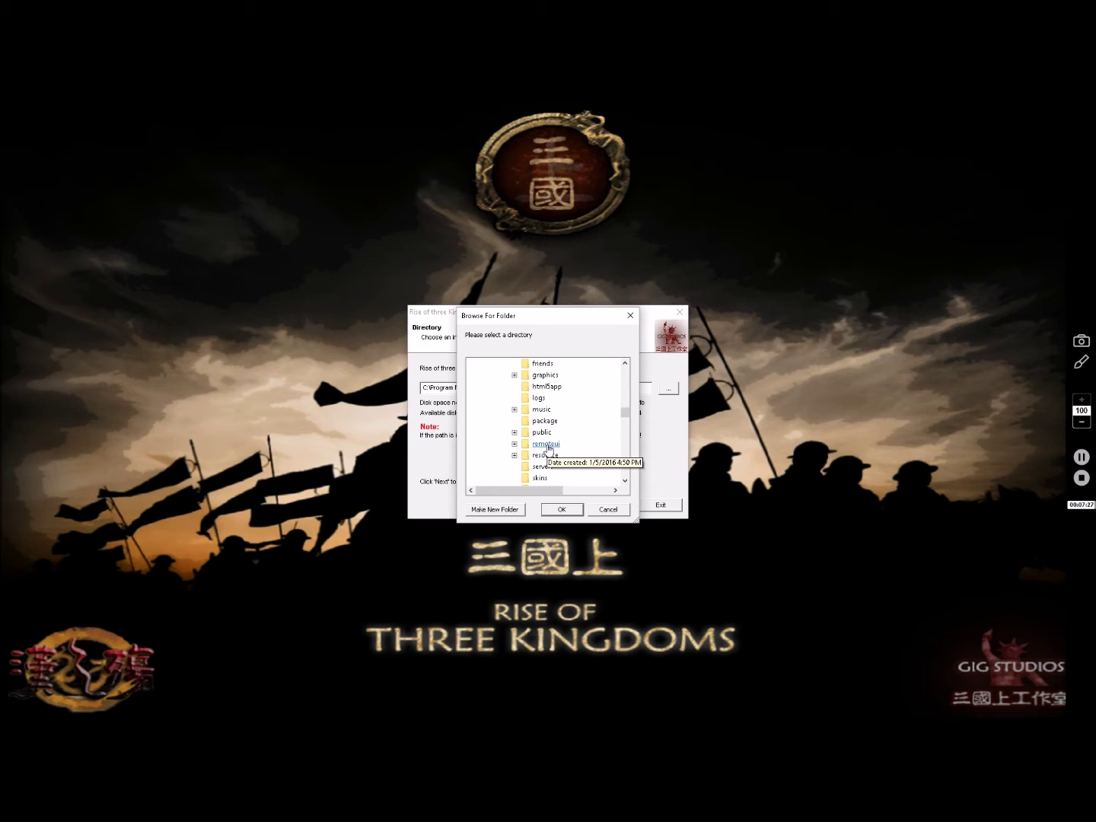
{"action": "scroll", "coordinate": [575, 421], "scroll_direction": "down", "scroll_amount": 5}
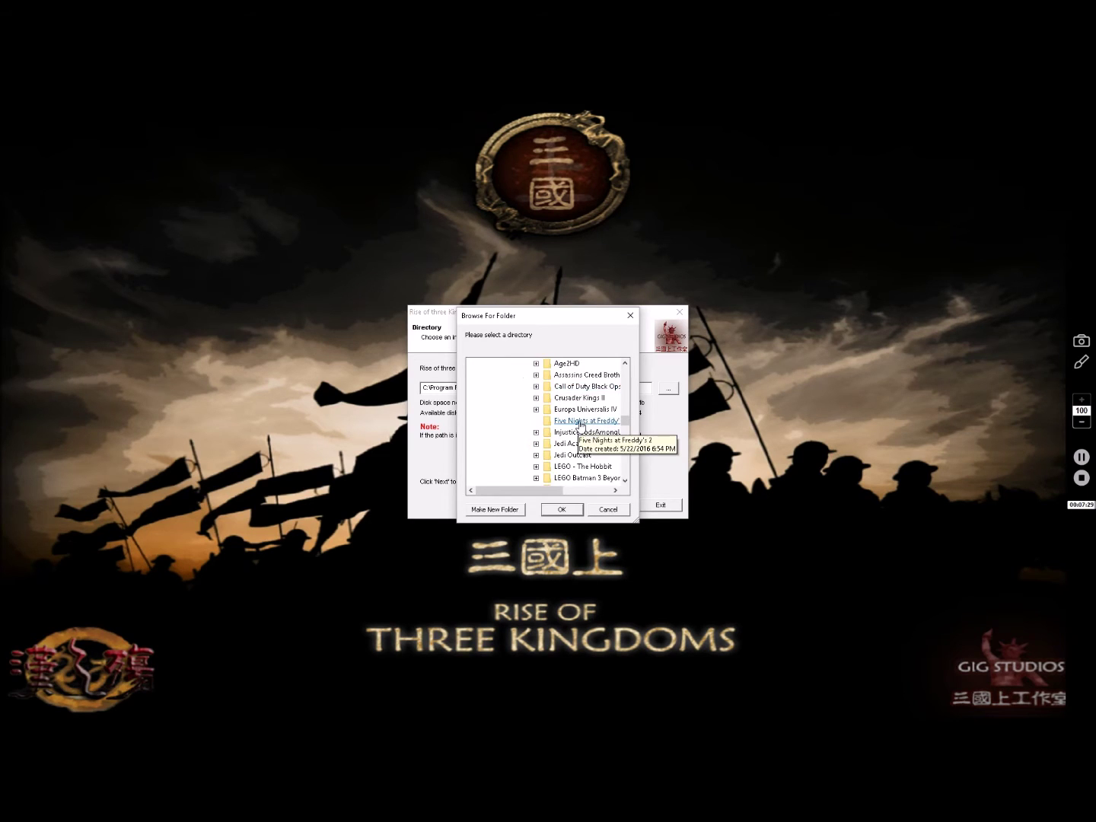
{"action": "scroll", "coordinate": [592, 442], "scroll_direction": "up", "scroll_amount": 7}
{"action": "scroll", "coordinate": [576, 432], "scroll_direction": "up", "scroll_amount": 1}
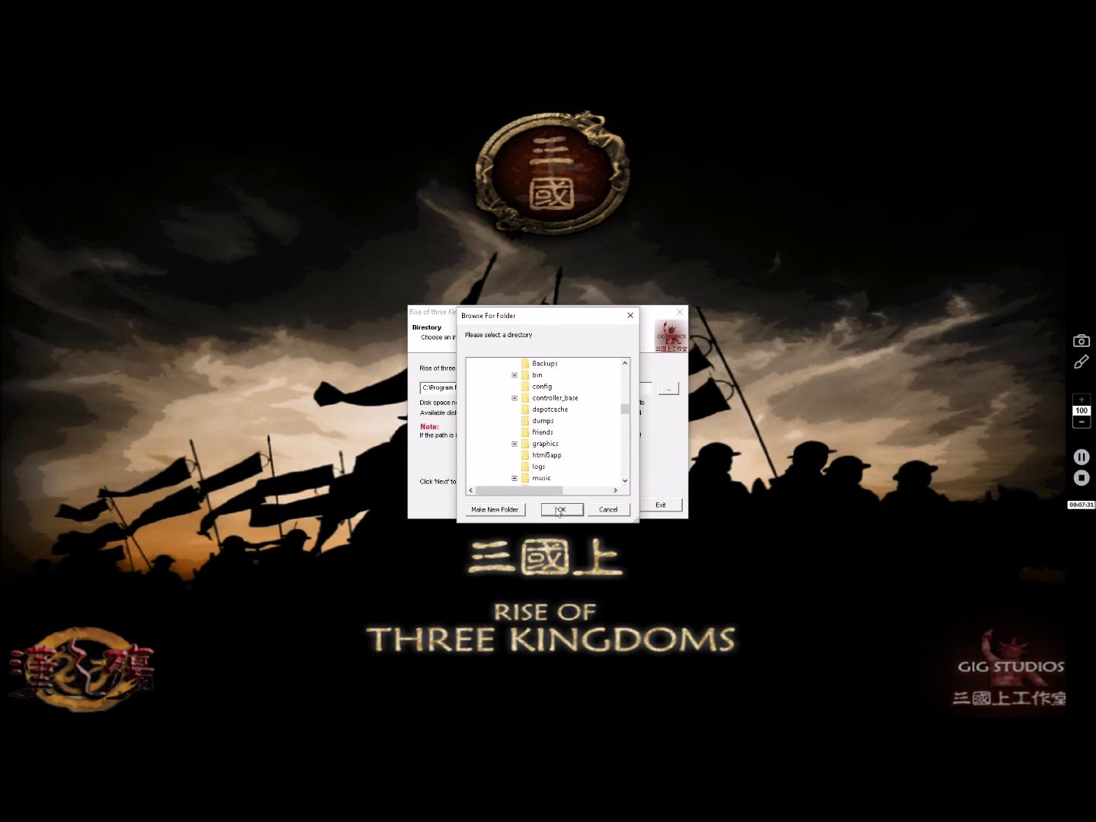
{"action": "left_click", "coordinate": [601, 510]}
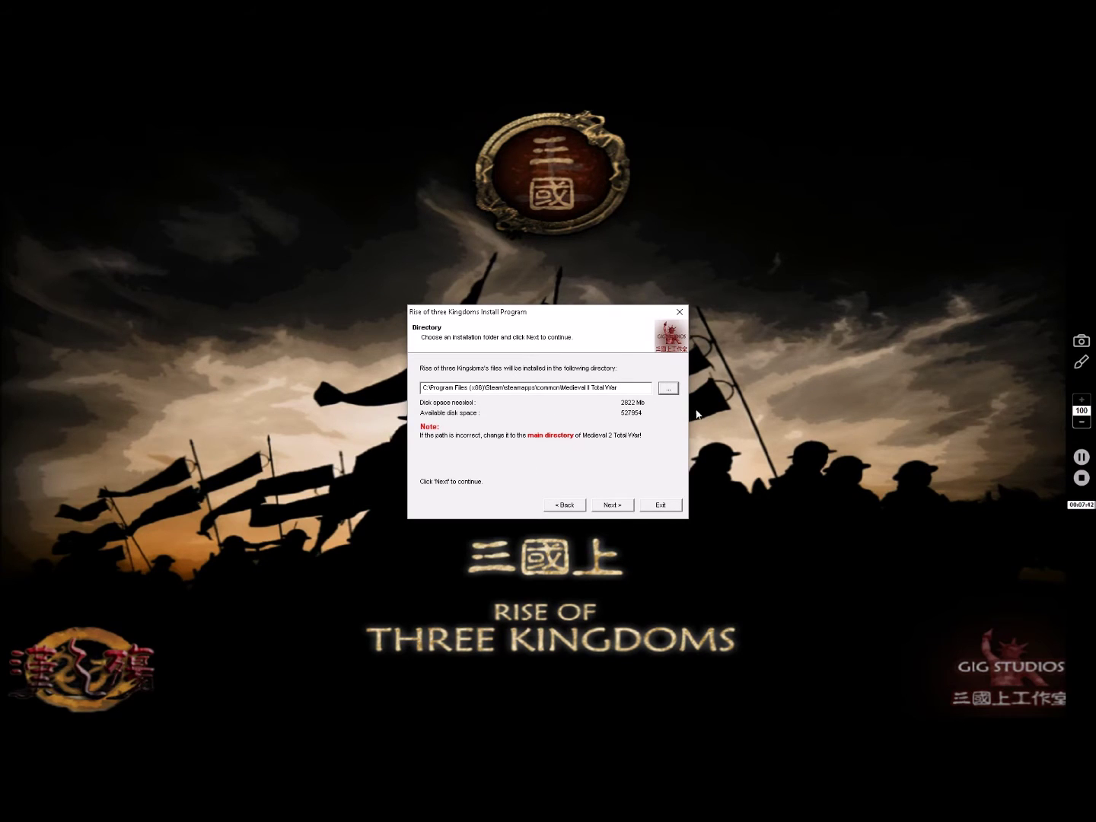
{"action": "left_click", "coordinate": [668, 387]}
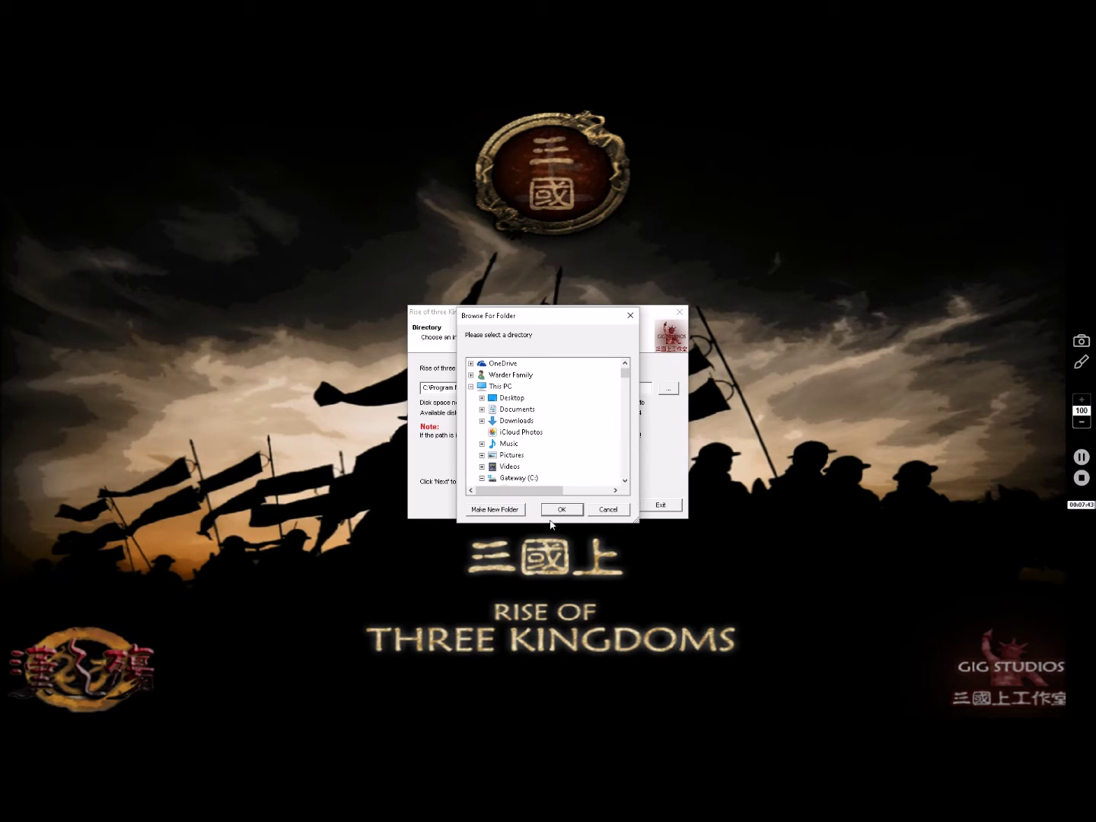
{"action": "left_click", "coordinate": [631, 315]}
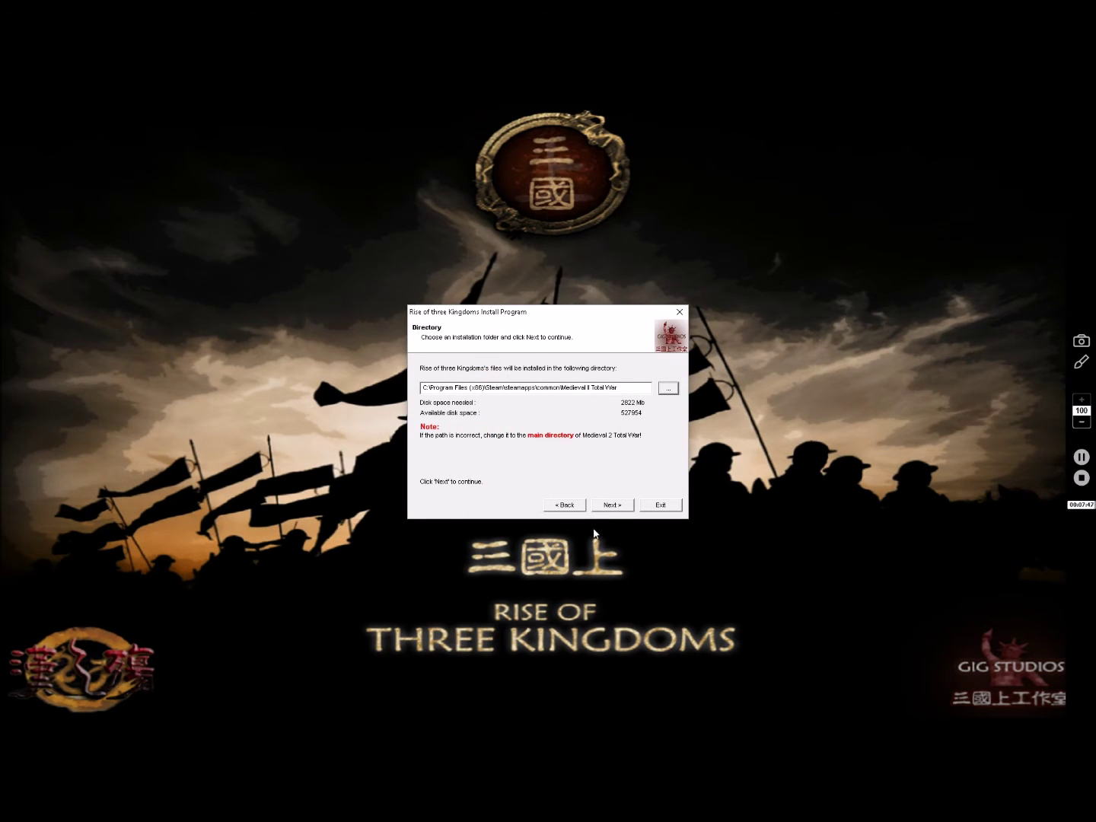
{"action": "left_click", "coordinate": [611, 506]}
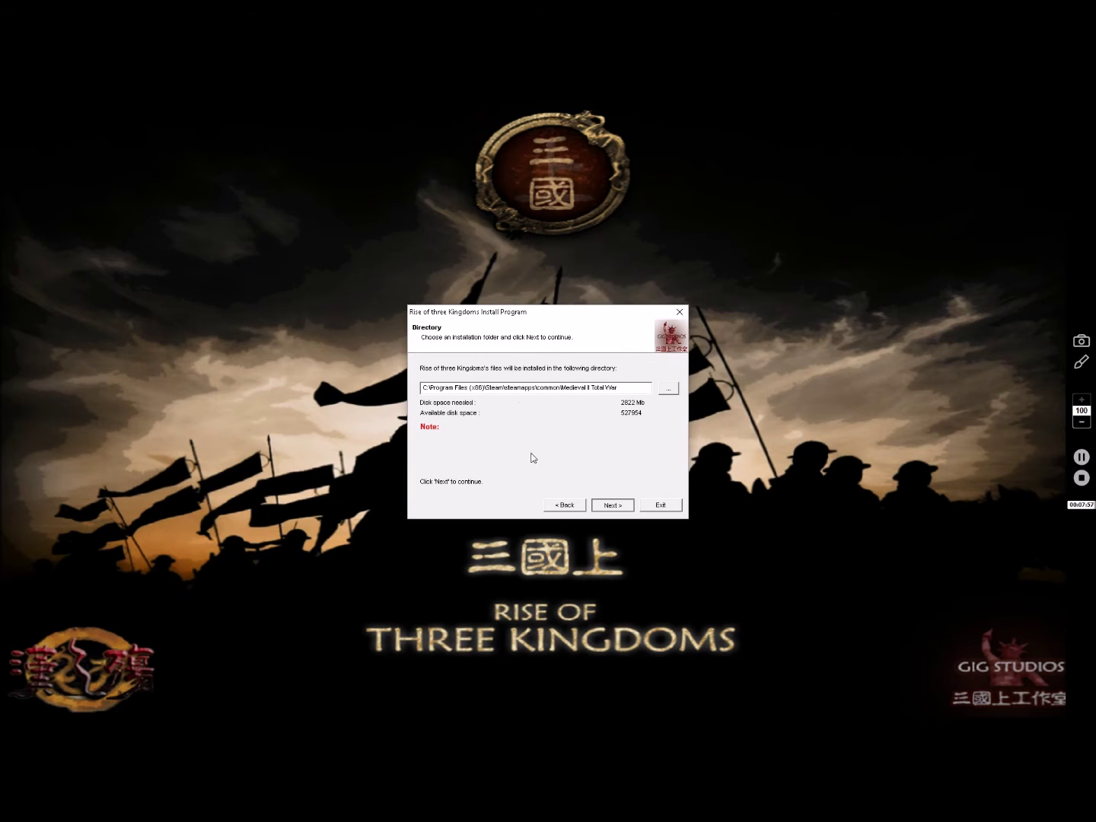
Advance to the Confirmation page, quit the installer without installing, and close its files folder.
{"action": "key", "text": "Return"}
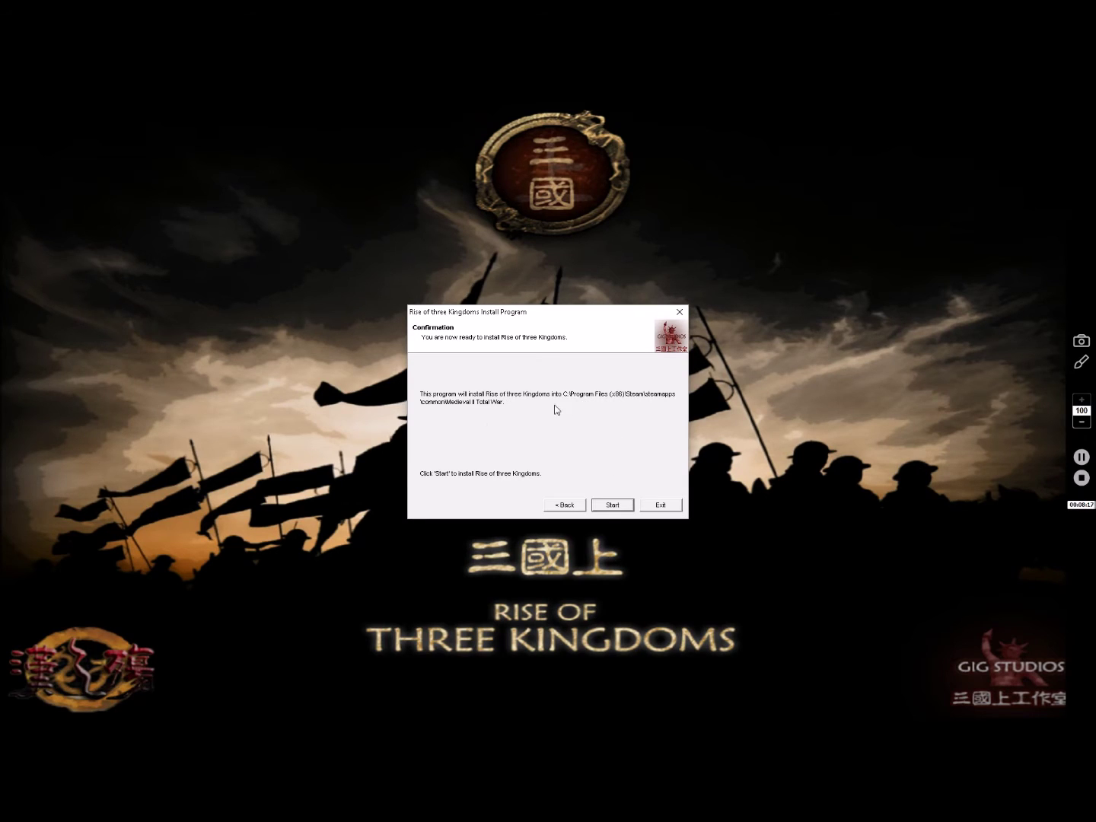
{"action": "left_click", "coordinate": [611, 509]}
{"action": "left_click", "coordinate": [662, 511]}
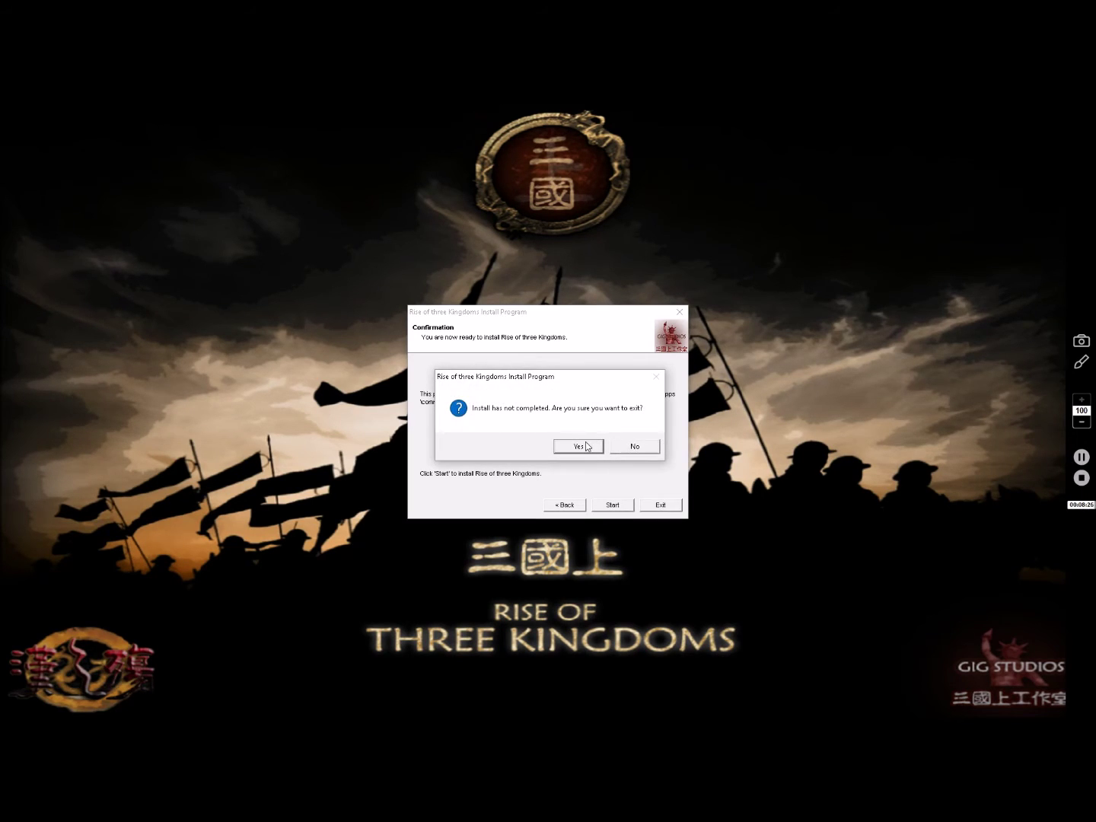
{"action": "left_click", "coordinate": [582, 447]}
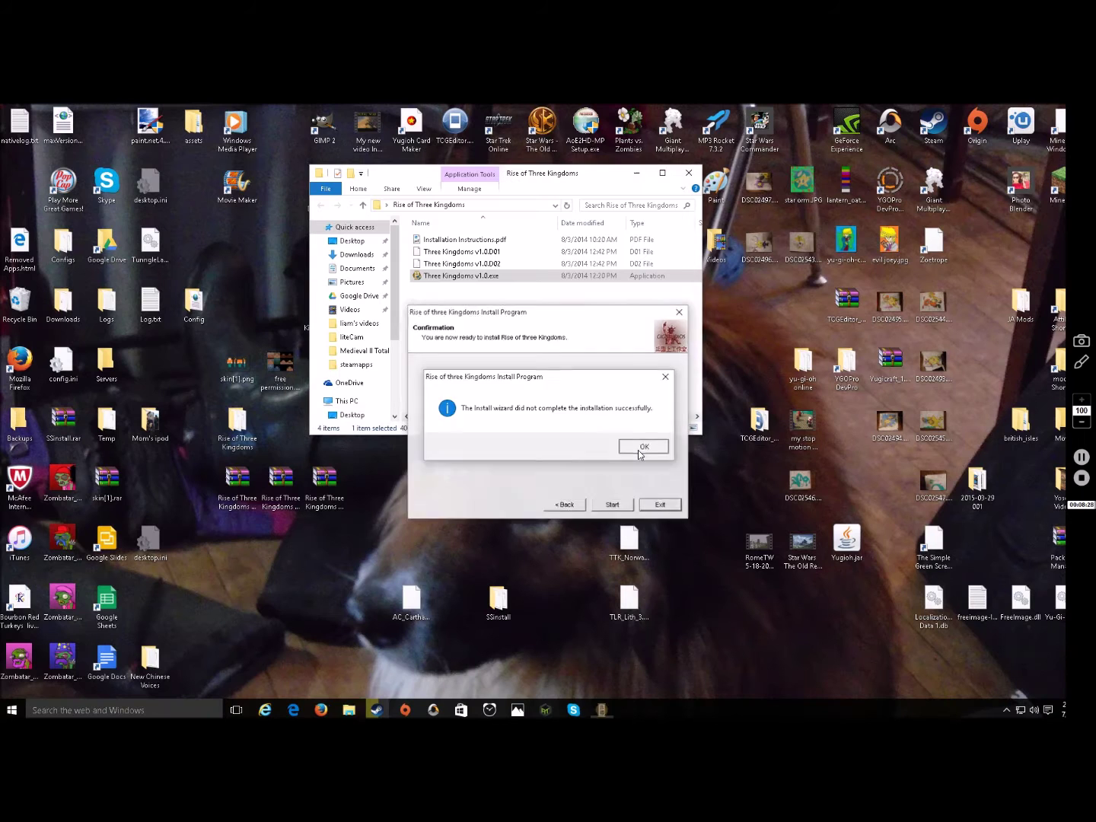
{"action": "left_click", "coordinate": [643, 447]}
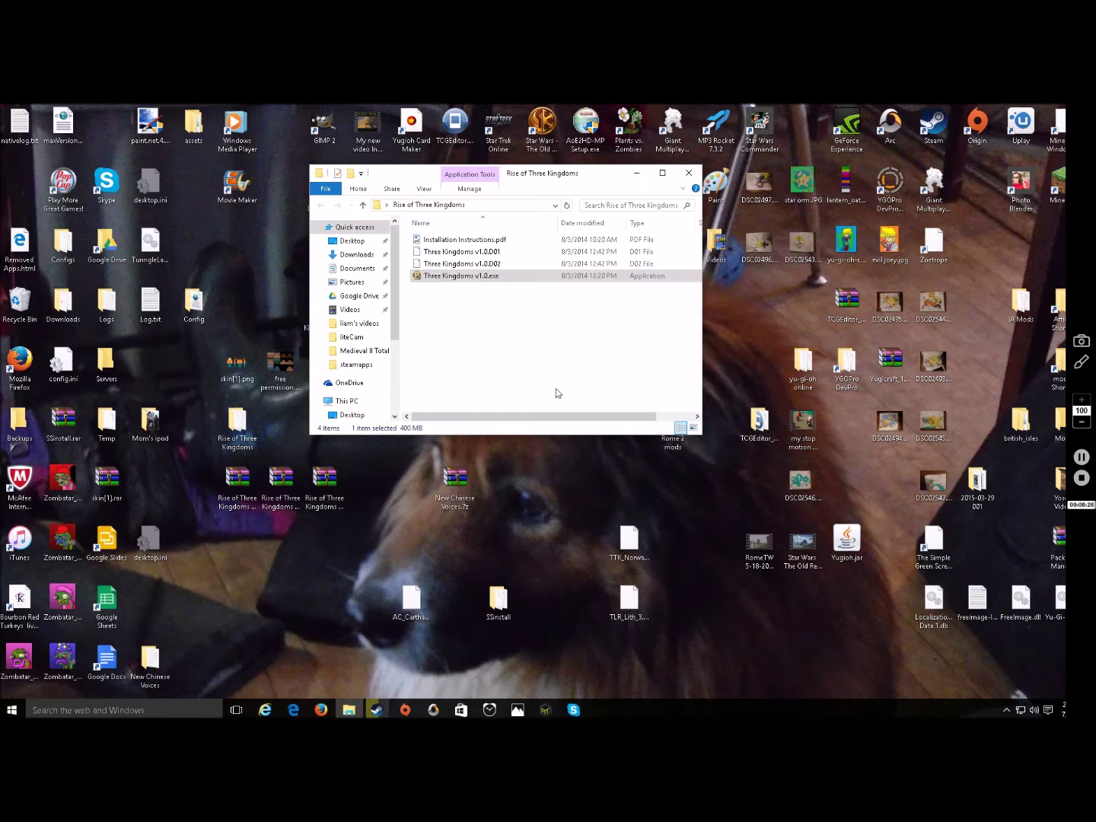
{"action": "left_click", "coordinate": [689, 174]}
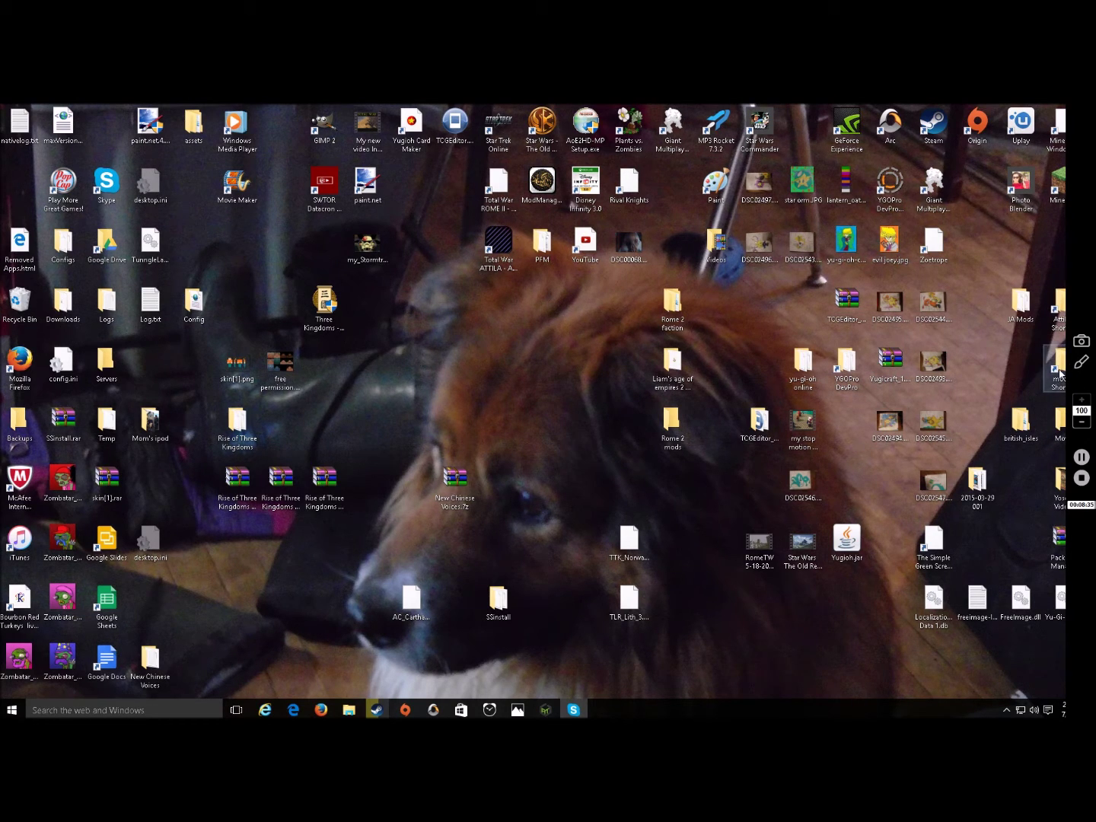
Place the 'mods - Shortcut' icon among the desktop icons and bring up the Start menu.
{"action": "left_click_drag", "start_coordinate": [1059, 364], "coordinate": [1022, 362]}
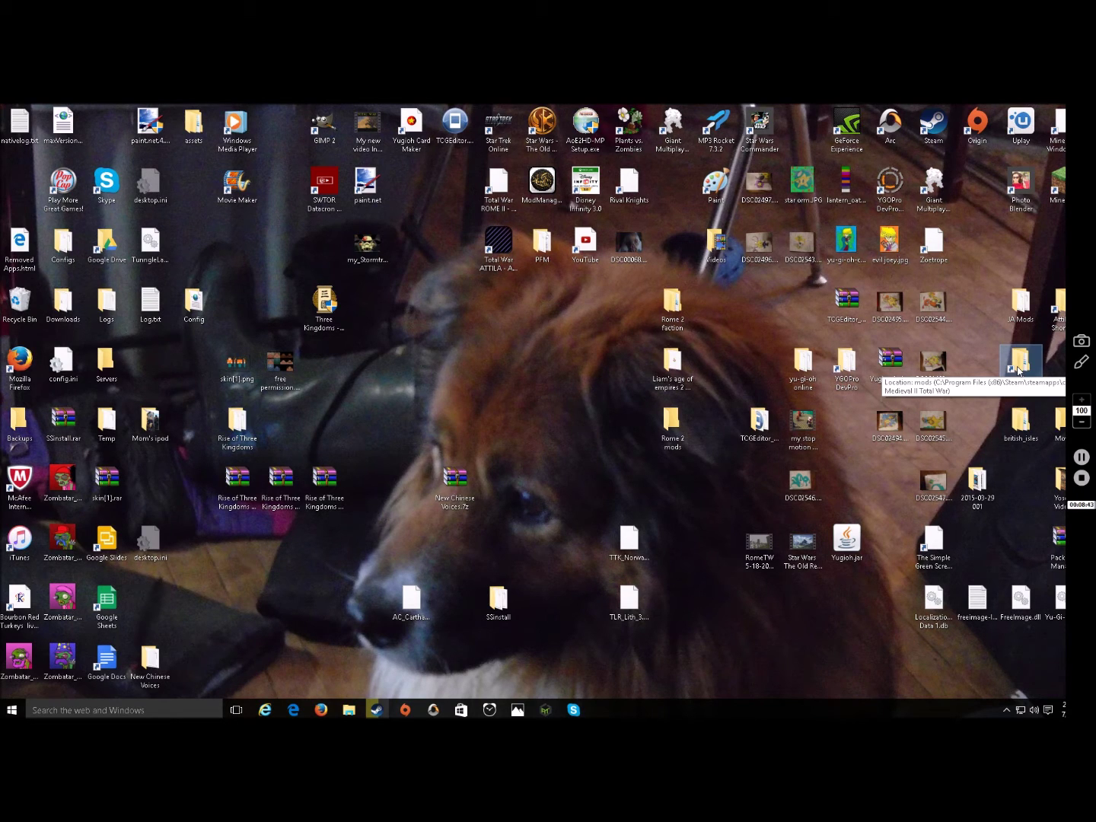
{"action": "left_click_drag", "start_coordinate": [1018, 371], "coordinate": [982, 309]}
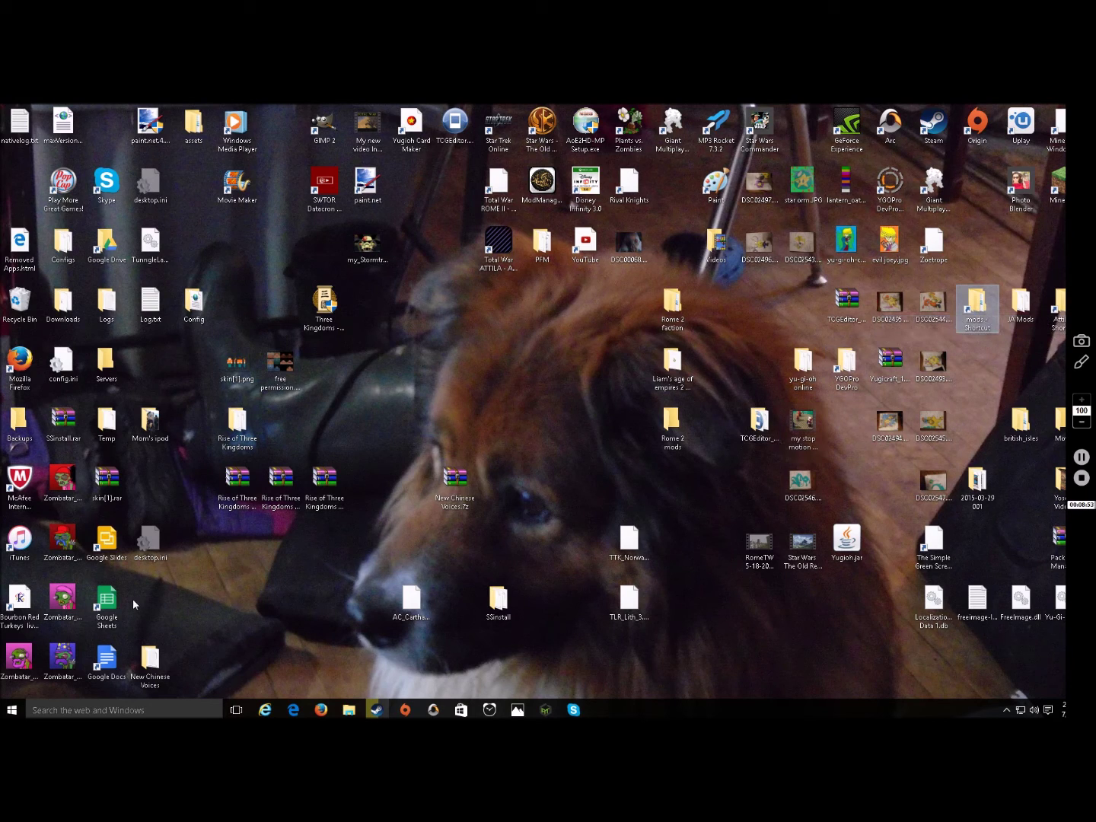
{"action": "left_click", "coordinate": [10, 708]}
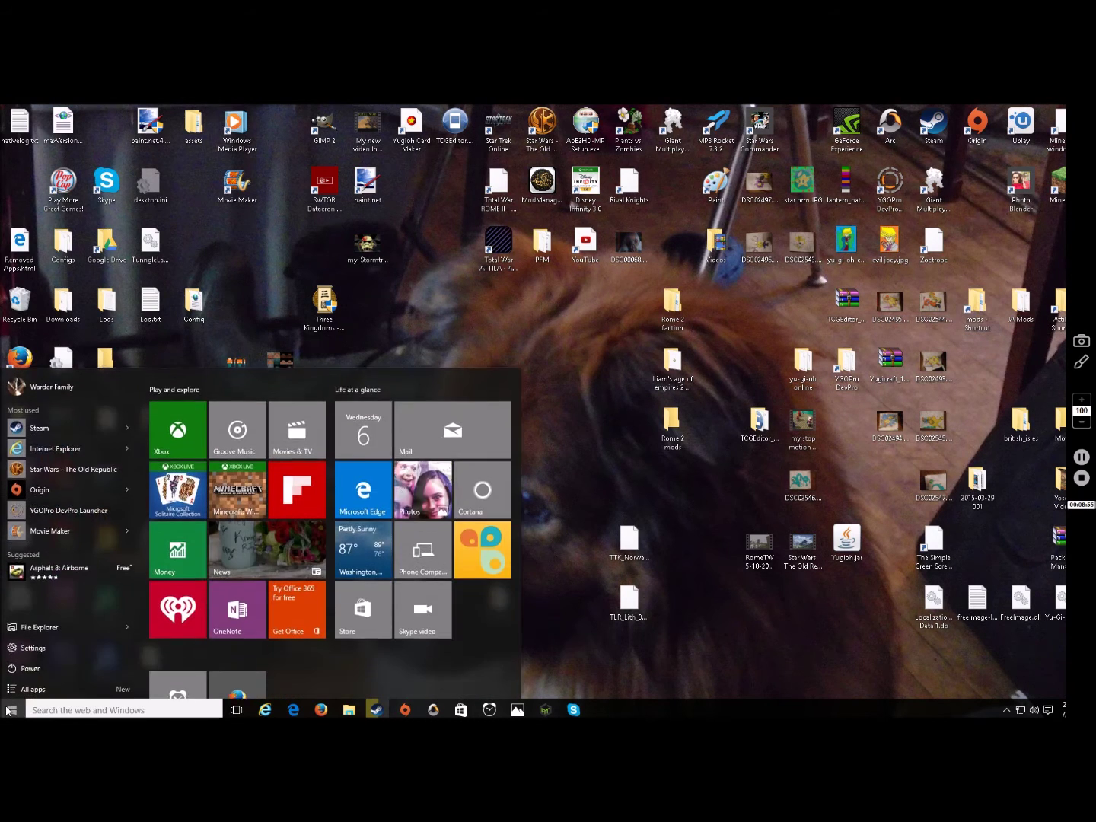
In File Explorer, browse from the C: drive through Program Files (x86) into the Steam folder.
{"action": "left_click", "coordinate": [61, 626]}
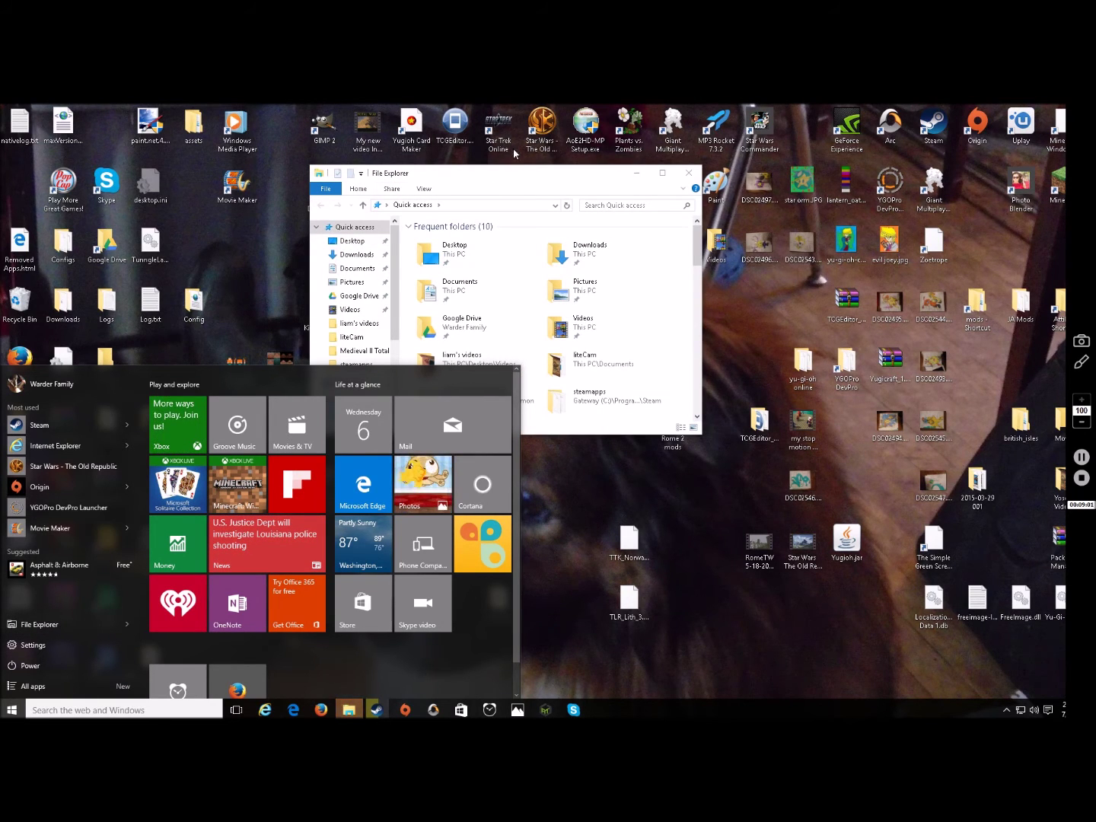
{"action": "left_click", "coordinate": [493, 182]}
{"action": "scroll", "coordinate": [339, 403], "scroll_direction": "down", "scroll_amount": 6}
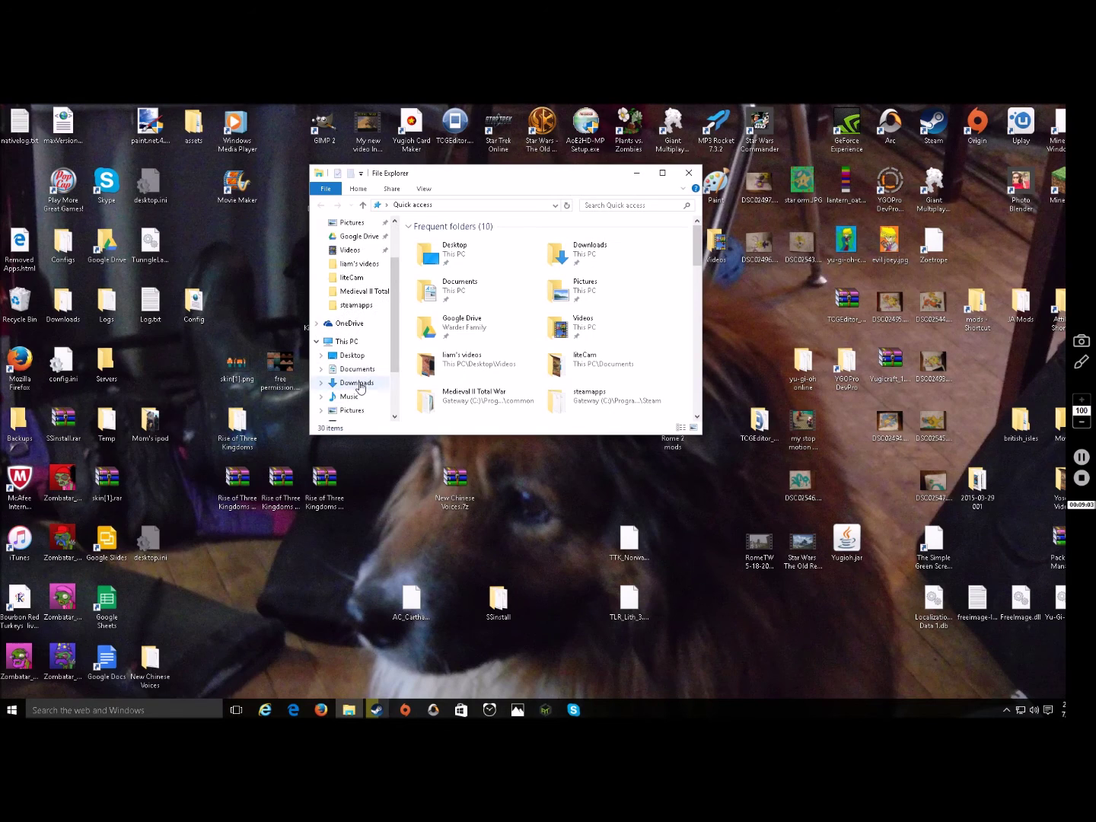
{"action": "left_click", "coordinate": [356, 400]}
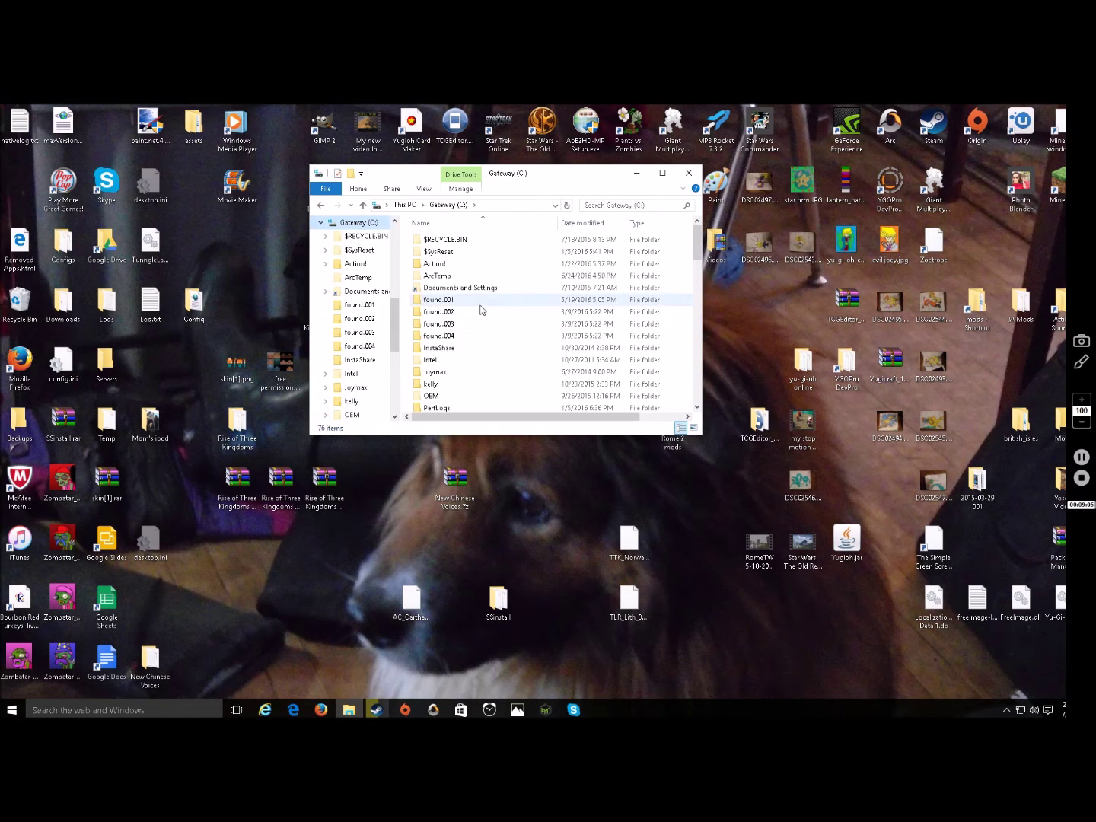
{"action": "scroll", "coordinate": [480, 319], "scroll_direction": "down", "scroll_amount": 3}
{"action": "double_click", "coordinate": [476, 335]}
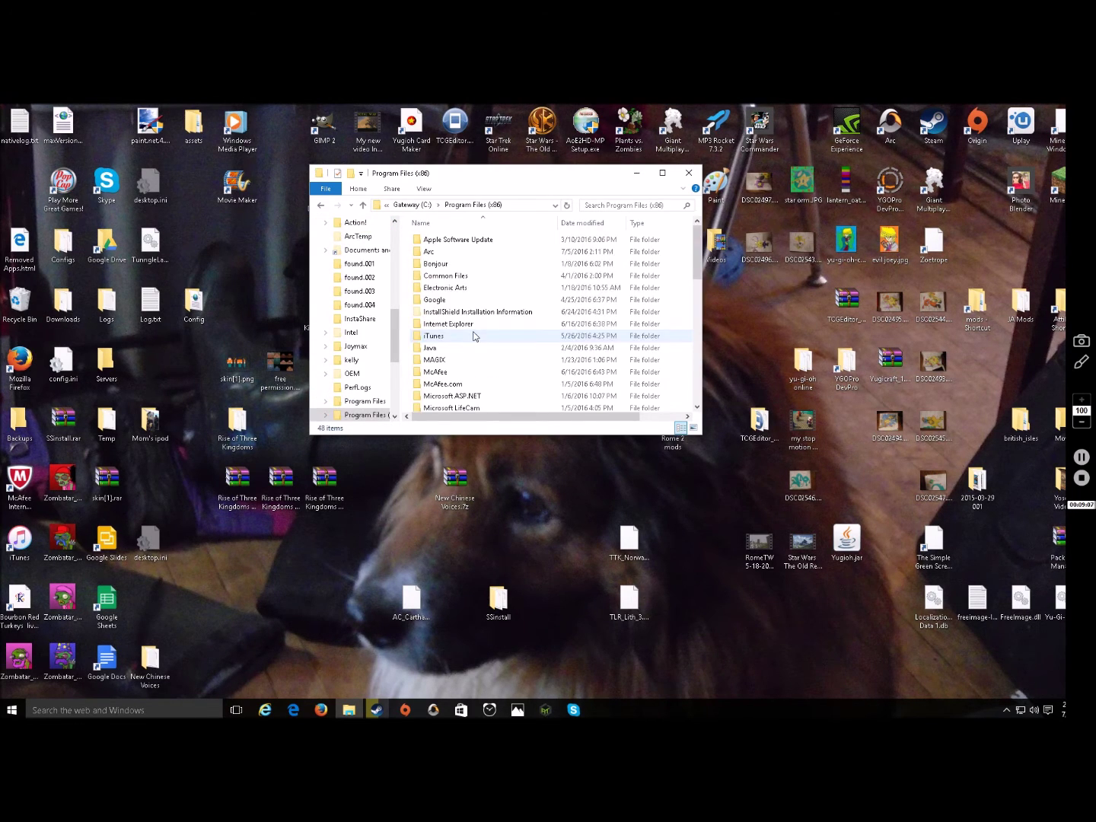
{"action": "scroll", "coordinate": [474, 350], "scroll_direction": "down", "scroll_amount": 5}
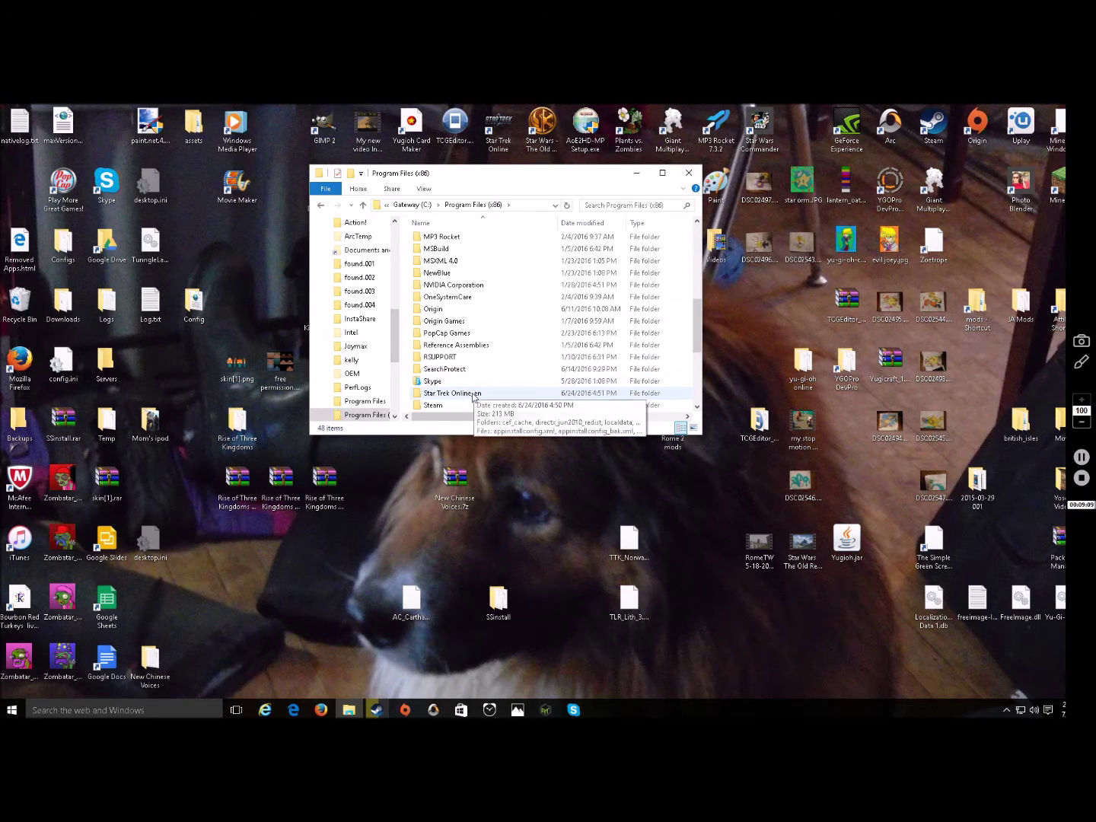
{"action": "scroll", "coordinate": [475, 389], "scroll_direction": "down", "scroll_amount": 1}
{"action": "left_click", "coordinate": [451, 362]}
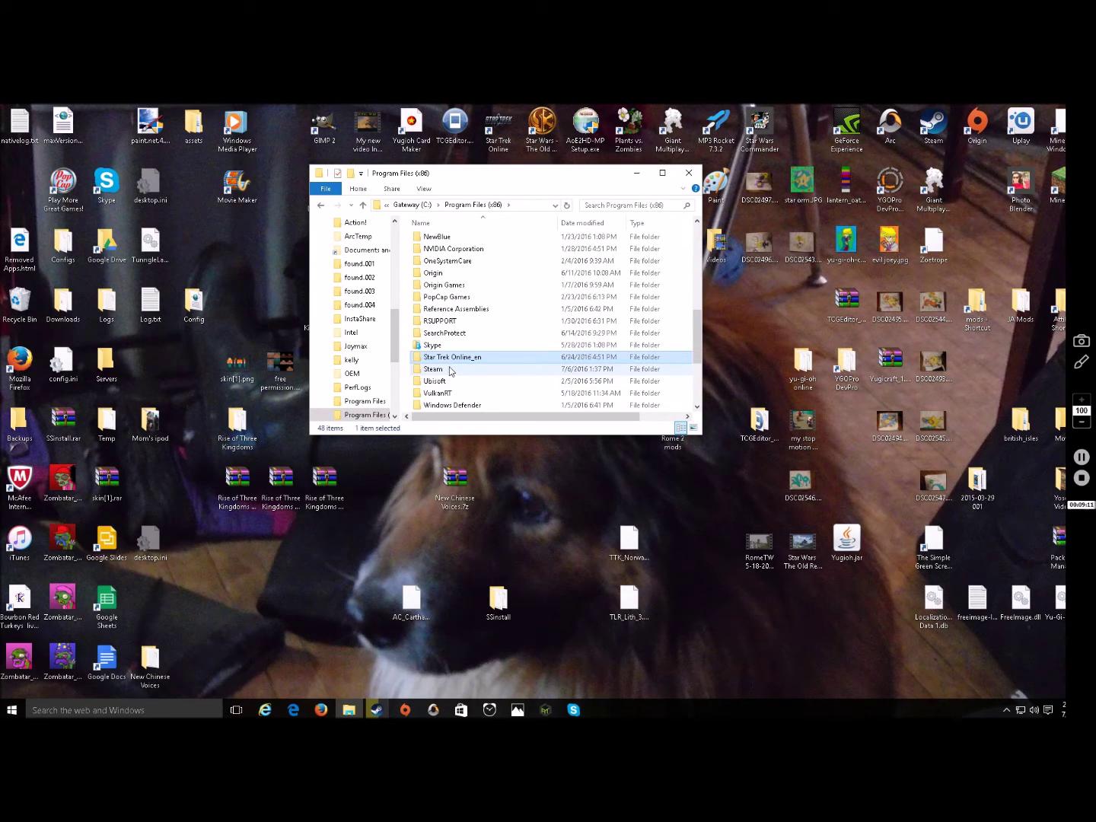
{"action": "double_click", "coordinate": [451, 369]}
Continue through steamapps\common\Medieval II Total War into the mods folder listing Three_Kingdoms.
{"action": "scroll", "coordinate": [456, 341], "scroll_direction": "down", "scroll_amount": 3}
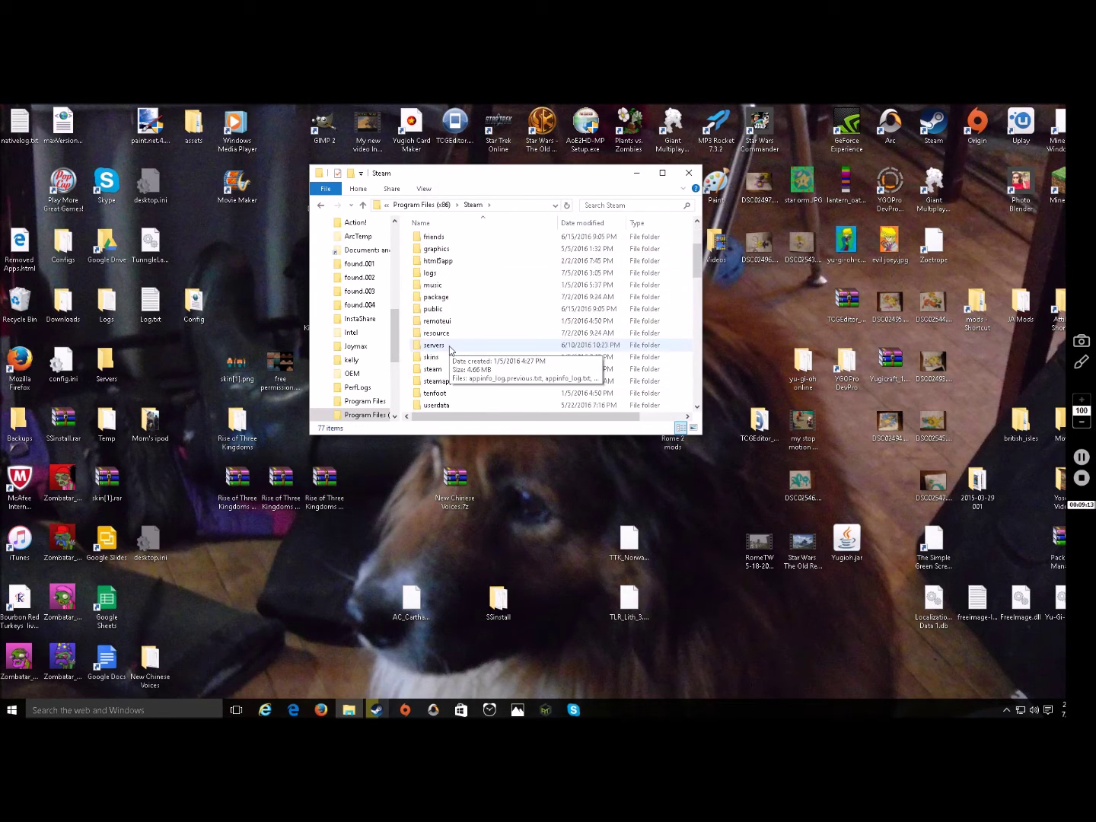
{"action": "double_click", "coordinate": [457, 380]}
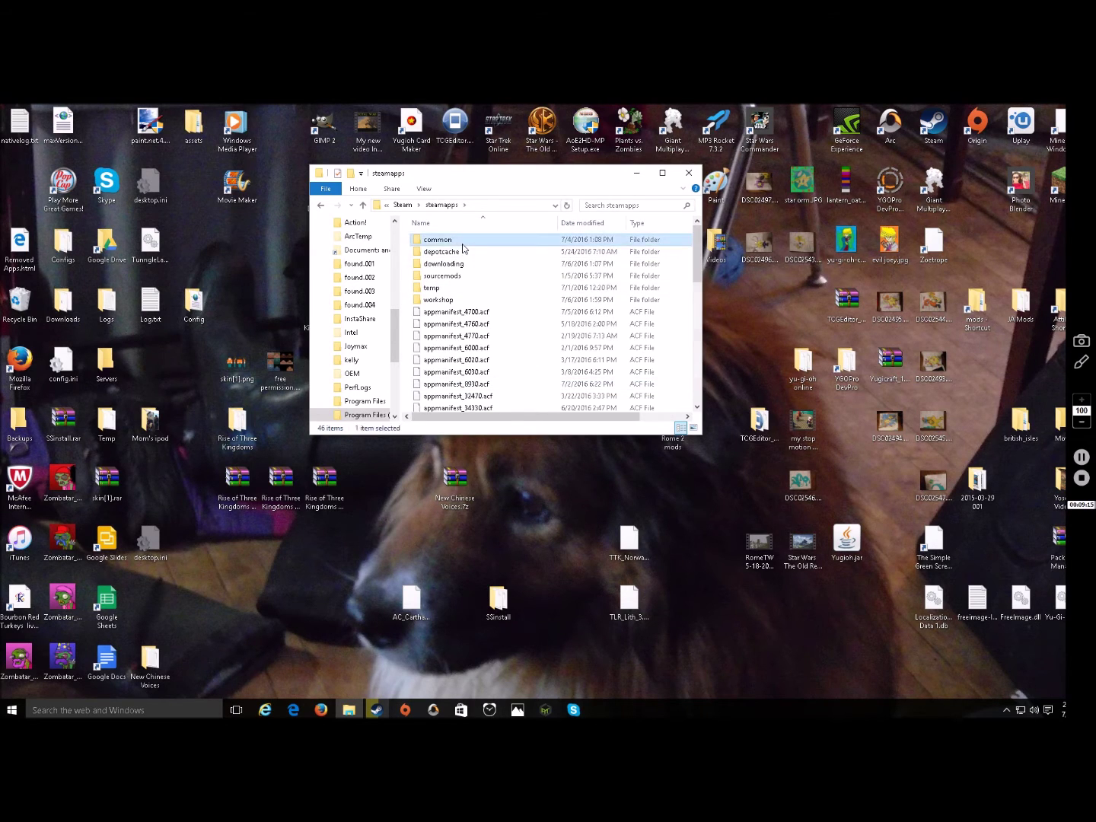
{"action": "double_click", "coordinate": [448, 240]}
{"action": "scroll", "coordinate": [498, 339], "scroll_direction": "down", "scroll_amount": 5}
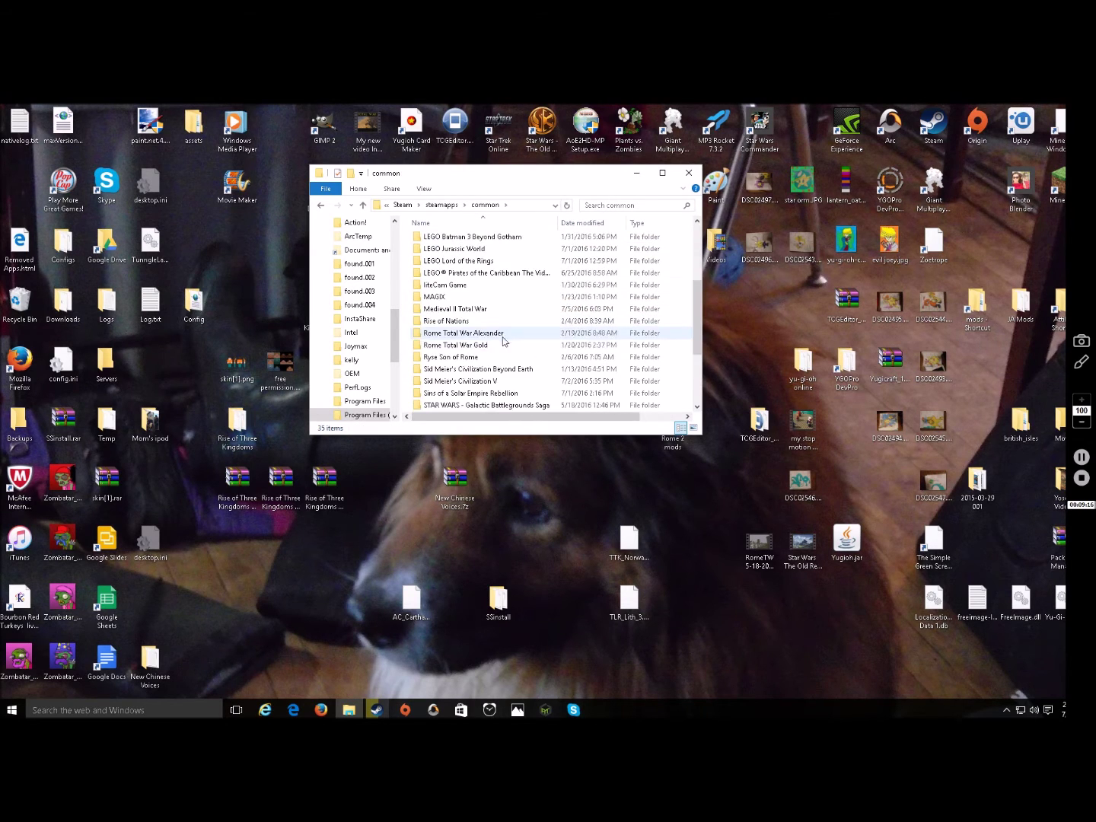
{"action": "double_click", "coordinate": [471, 308]}
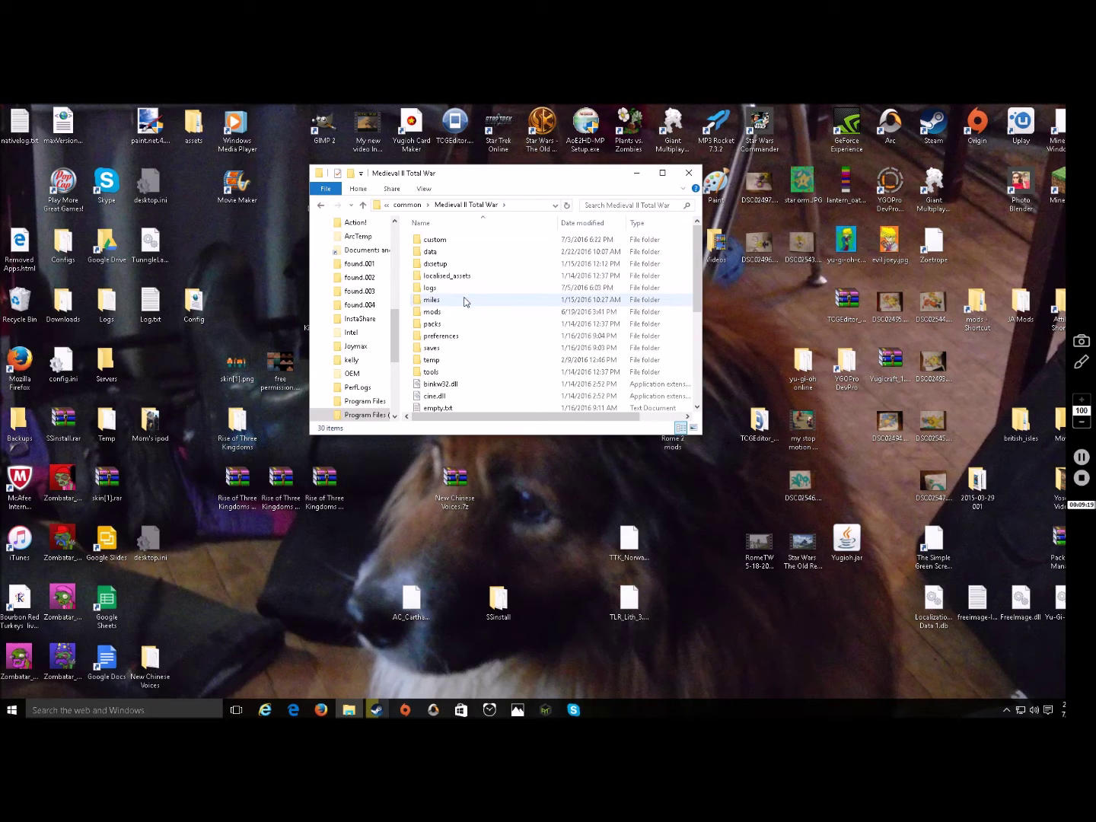
{"action": "double_click", "coordinate": [456, 311]}
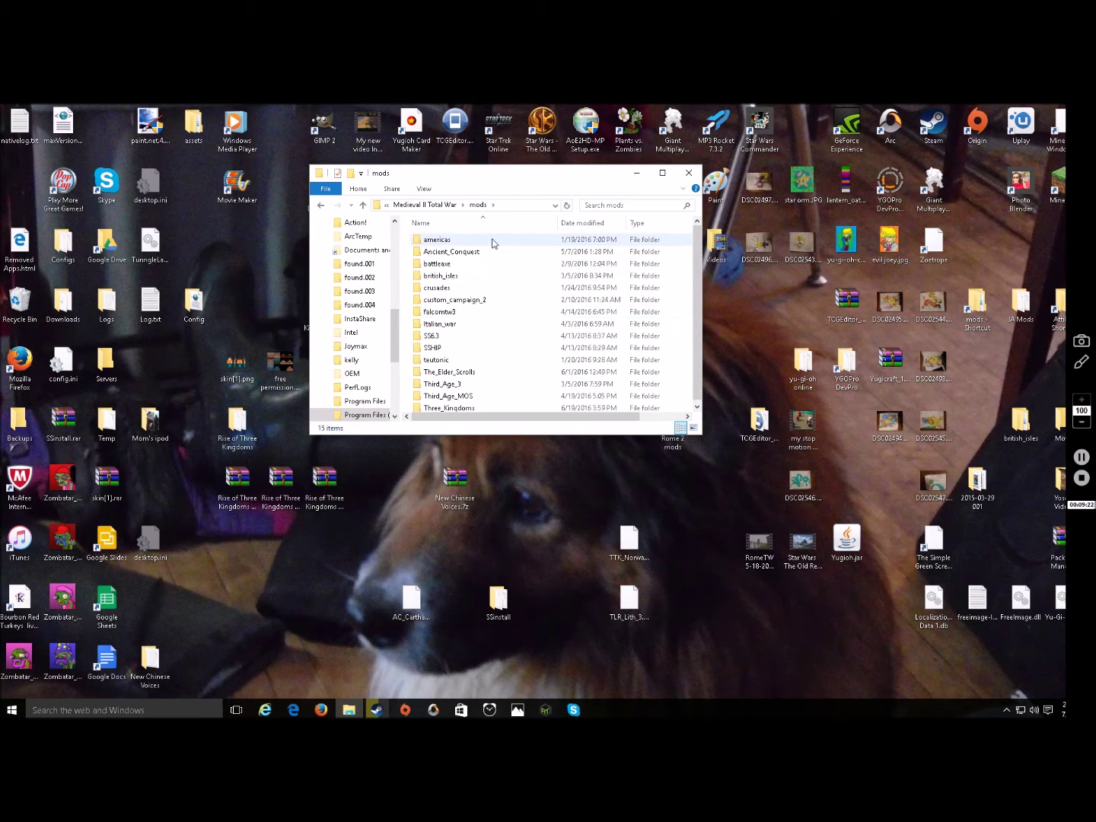
{"action": "scroll", "coordinate": [489, 266], "scroll_direction": "down", "scroll_amount": 1}
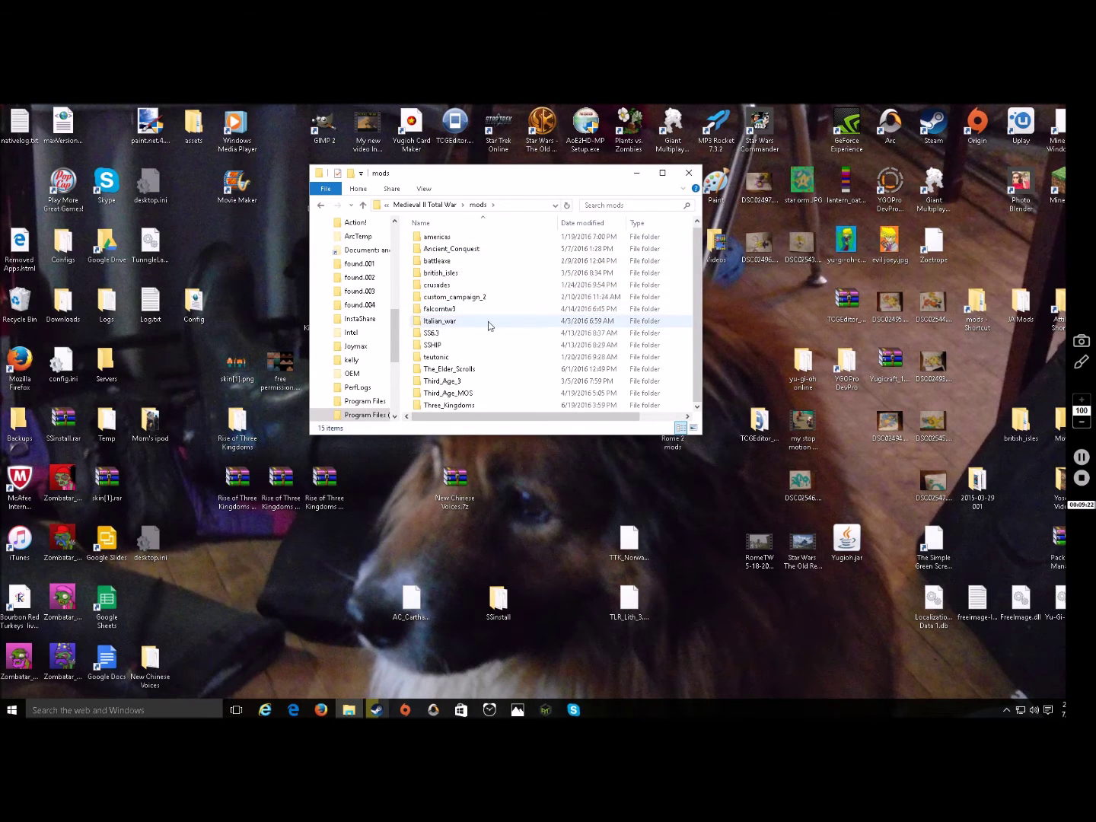
Inspect Three_Kingdoms (custom, data, packs, preferences, saves), return to mods, and move the window right.
{"action": "double_click", "coordinate": [472, 408]}
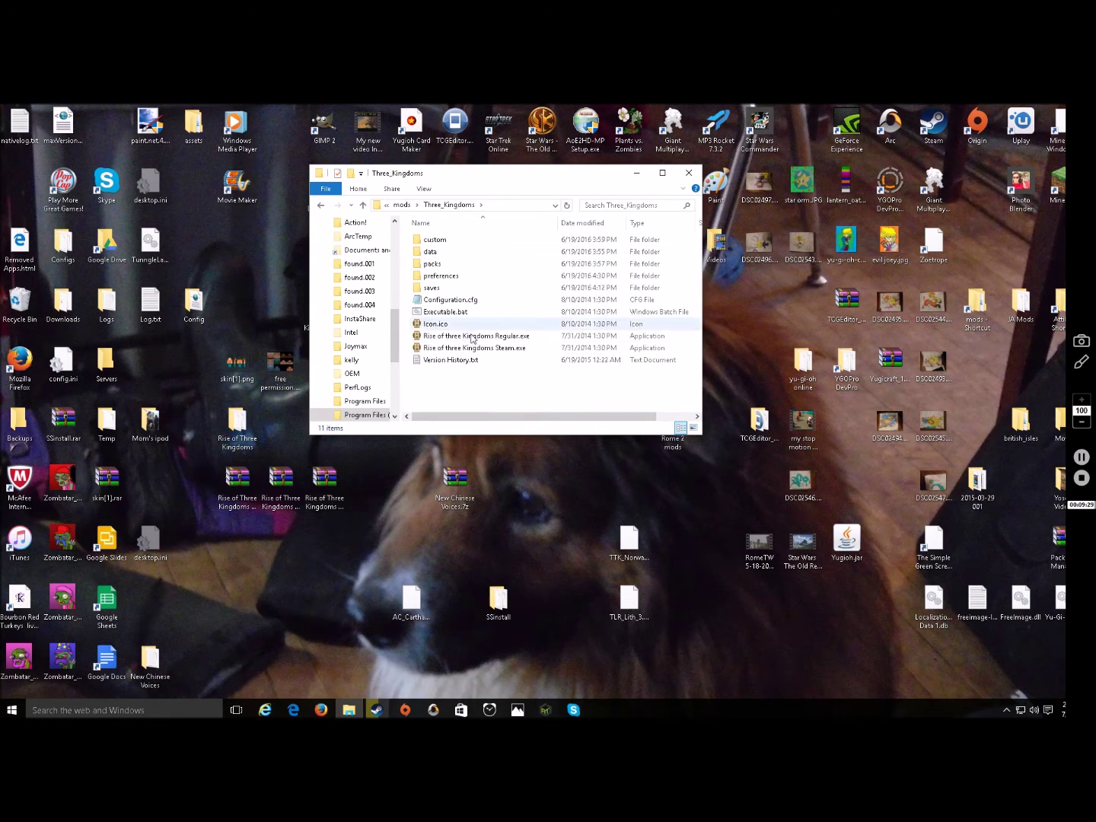
{"action": "left_click", "coordinate": [321, 205]}
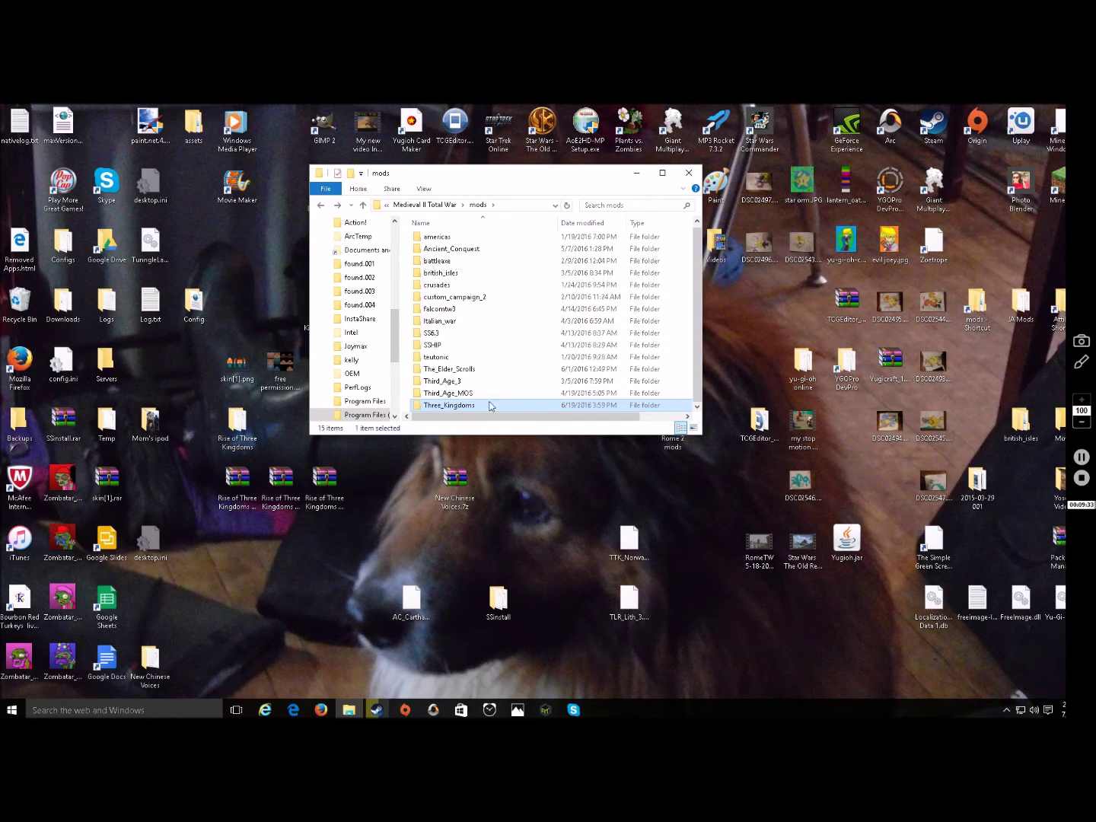
{"action": "left_click", "coordinate": [322, 206]}
{"action": "left_click", "coordinate": [319, 206]}
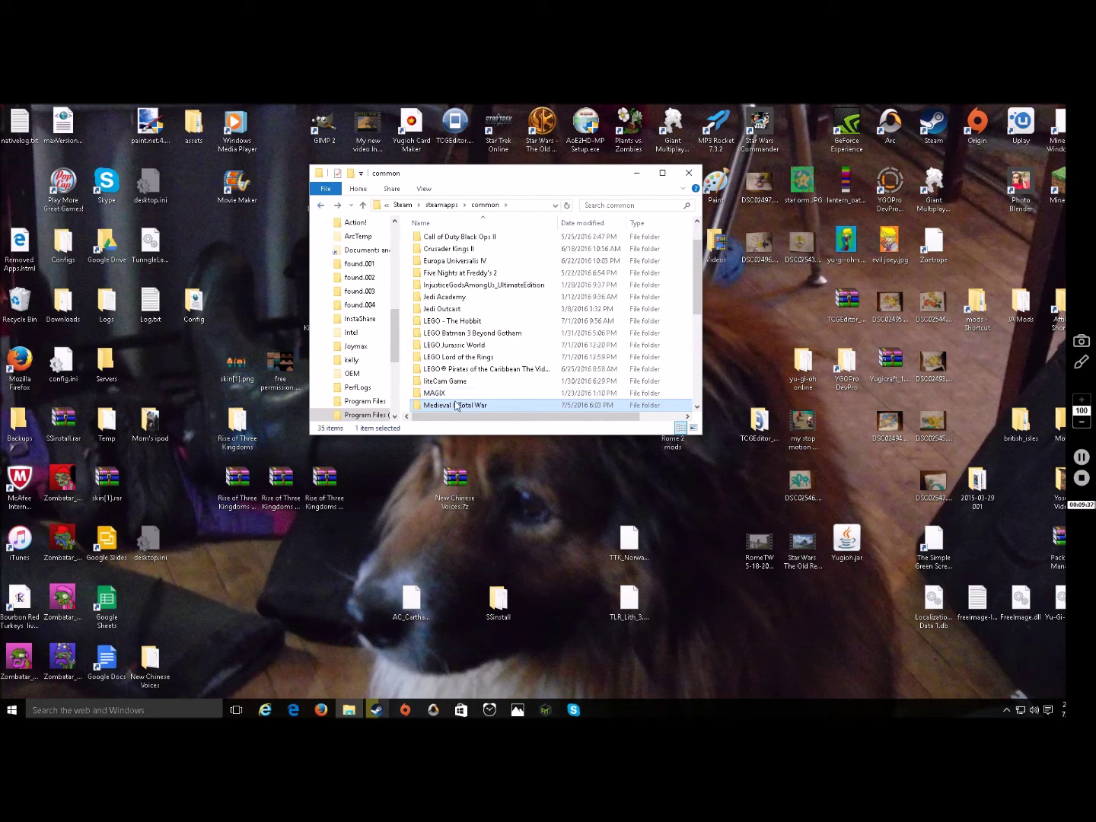
{"action": "double_click", "coordinate": [477, 407]}
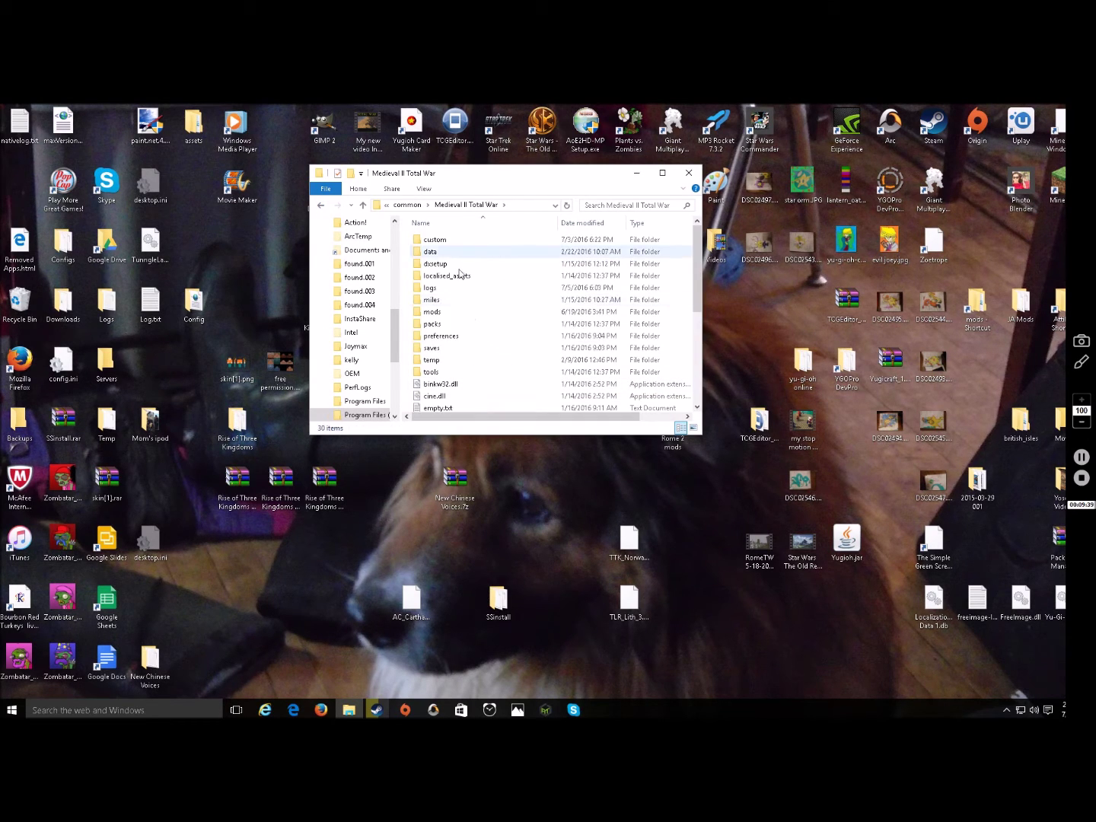
{"action": "double_click", "coordinate": [446, 311]}
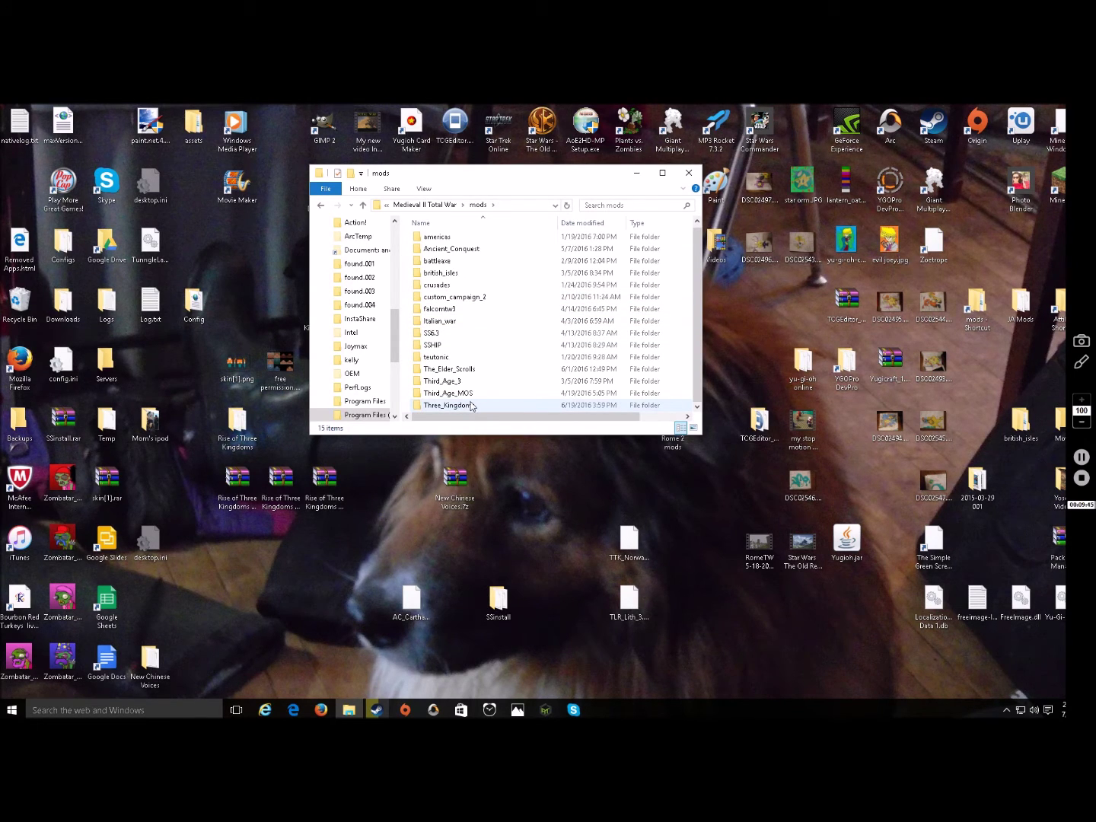
{"action": "mouse_move", "coordinate": [471, 409]}
{"action": "left_click_drag", "start_coordinate": [564, 175], "coordinate": [744, 164]}
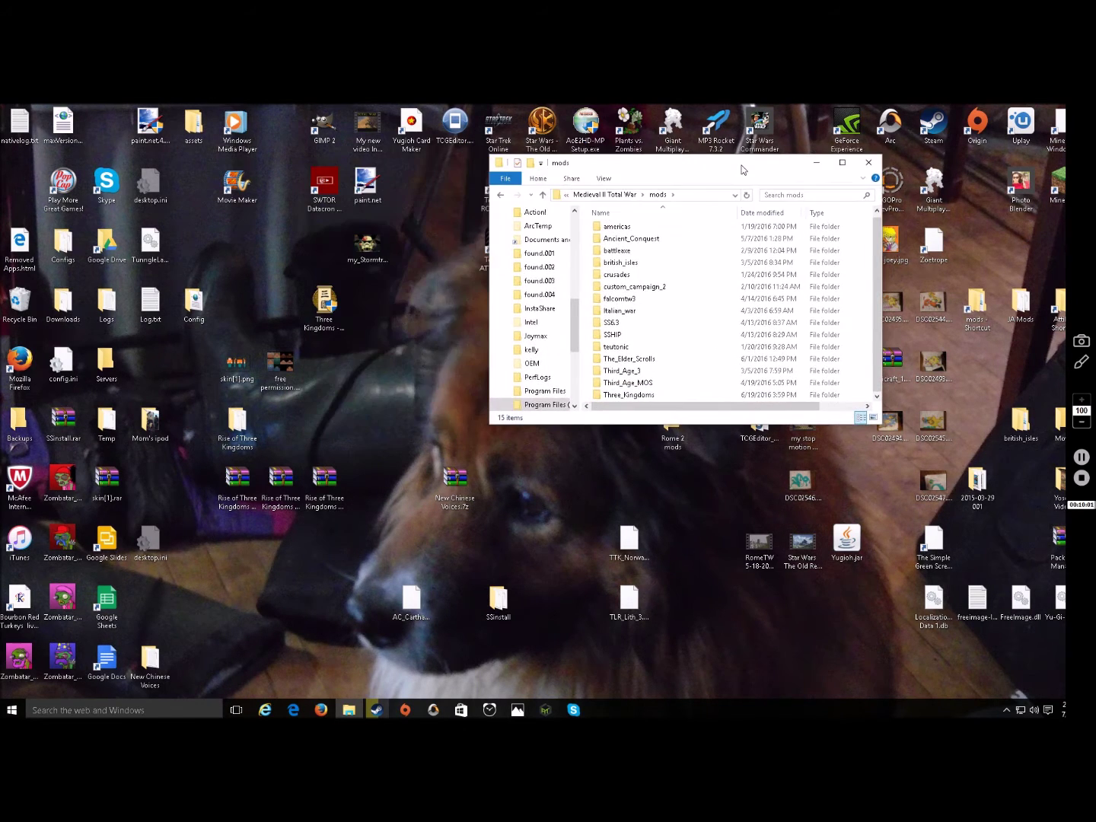
Filter Steam's library to Games and open Medieval II: Total War's launch options from Properties.
{"action": "left_click", "coordinate": [375, 708]}
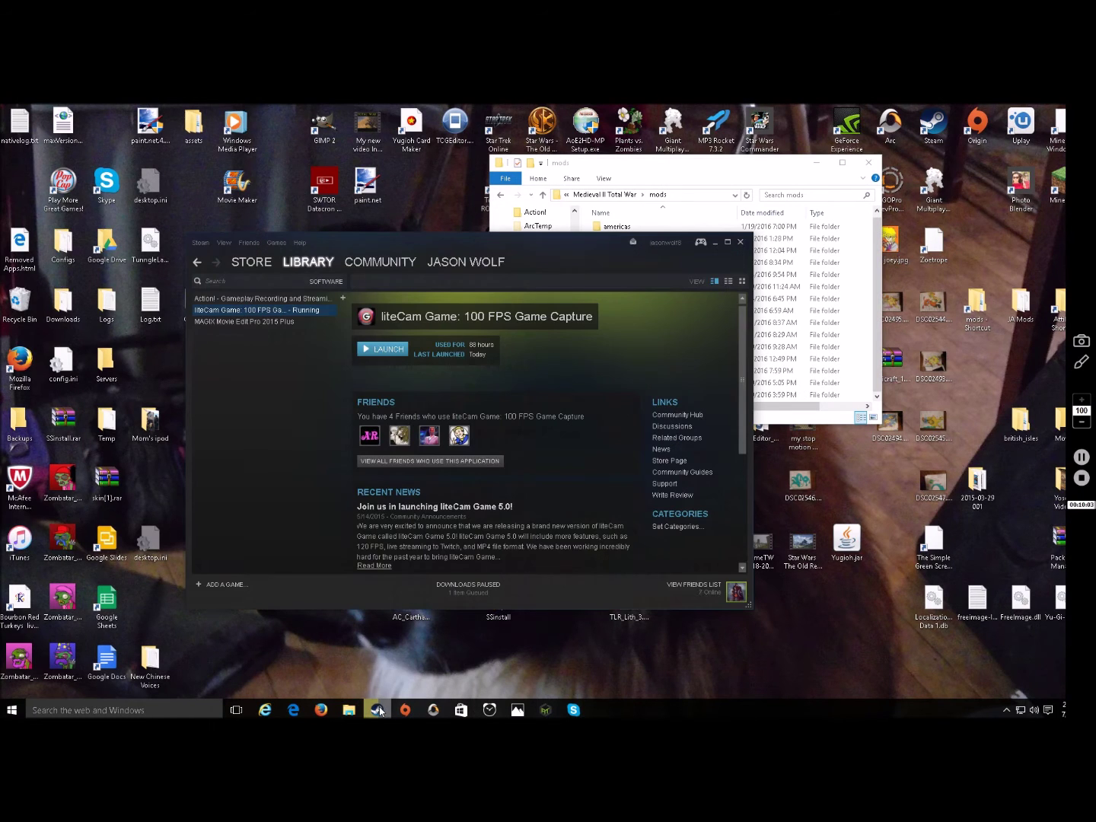
{"action": "left_click", "coordinate": [319, 281]}
{"action": "left_click", "coordinate": [298, 296]}
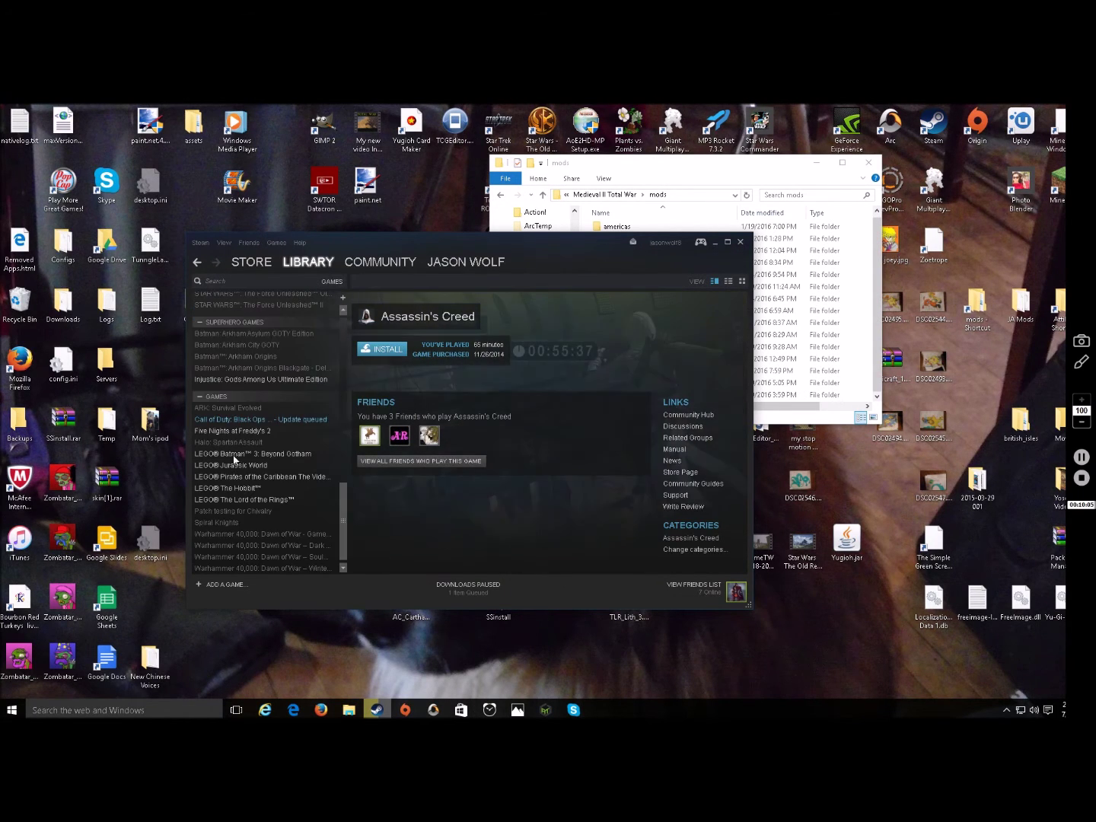
{"action": "scroll", "coordinate": [271, 460], "scroll_direction": "down", "scroll_amount": 5}
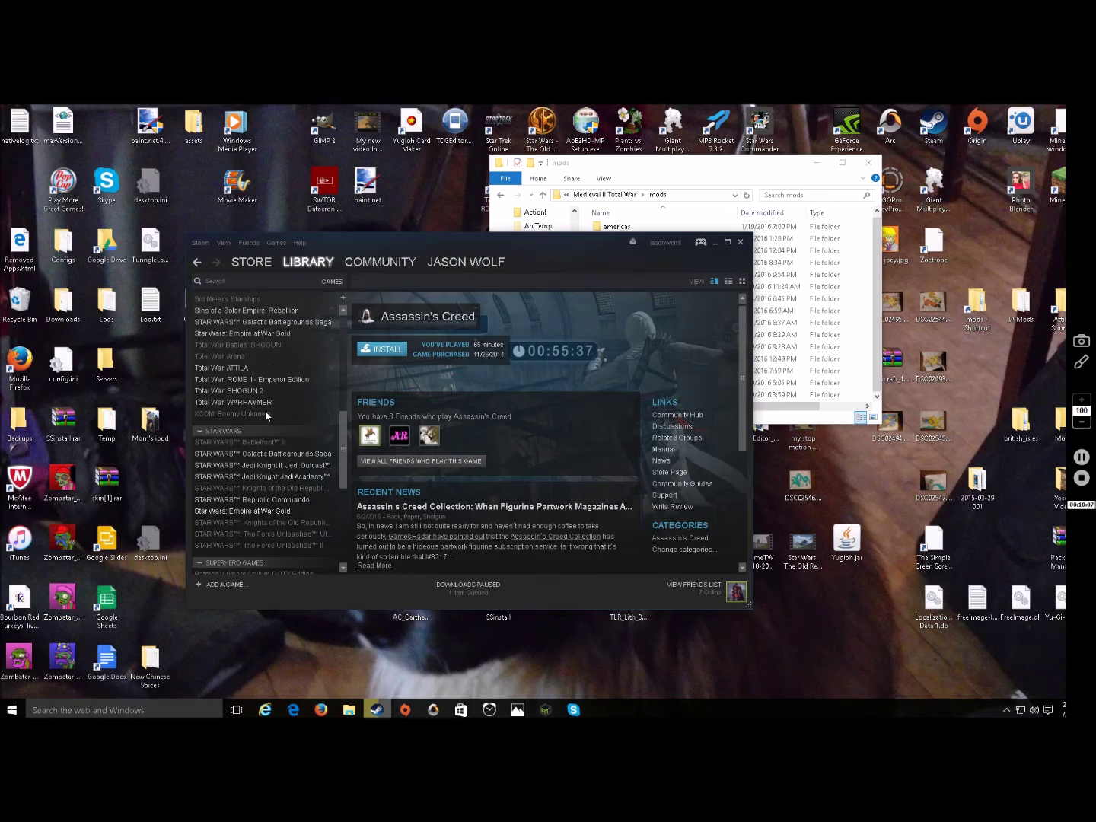
{"action": "scroll", "coordinate": [265, 410], "scroll_direction": "up", "scroll_amount": 3}
{"action": "scroll", "coordinate": [273, 385], "scroll_direction": "up", "scroll_amount": 3}
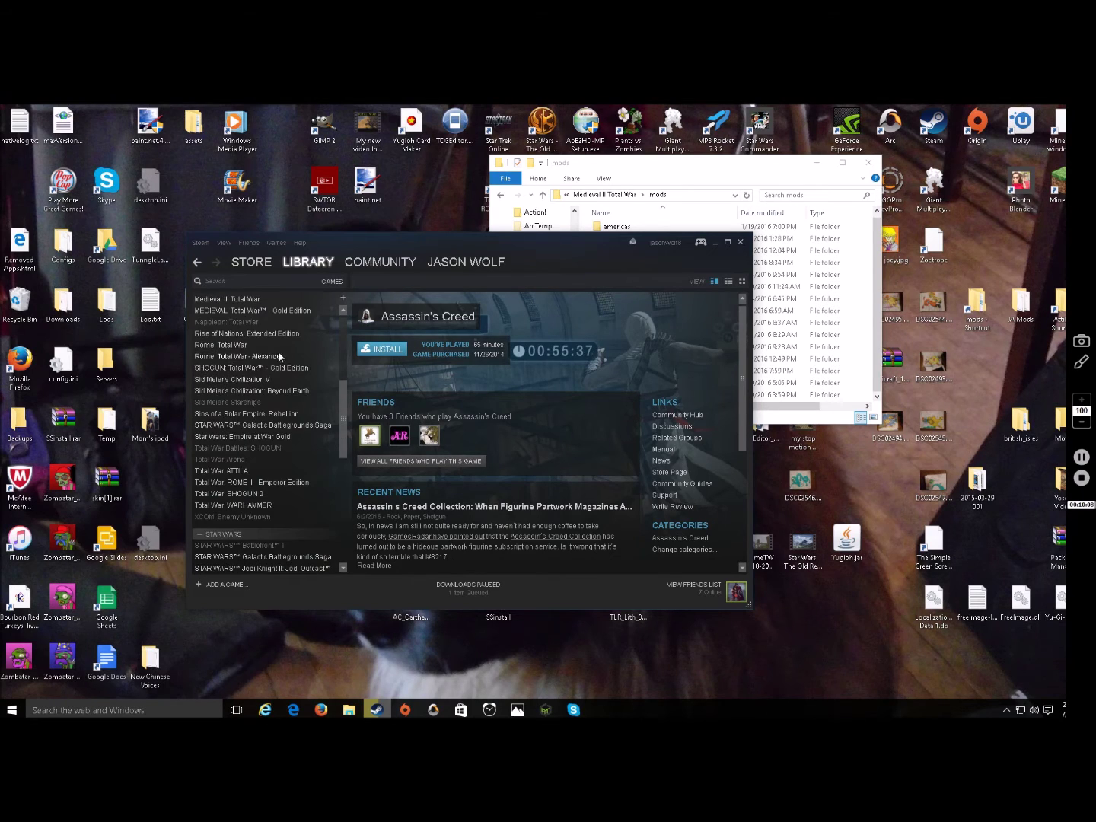
{"action": "left_click", "coordinate": [249, 306]}
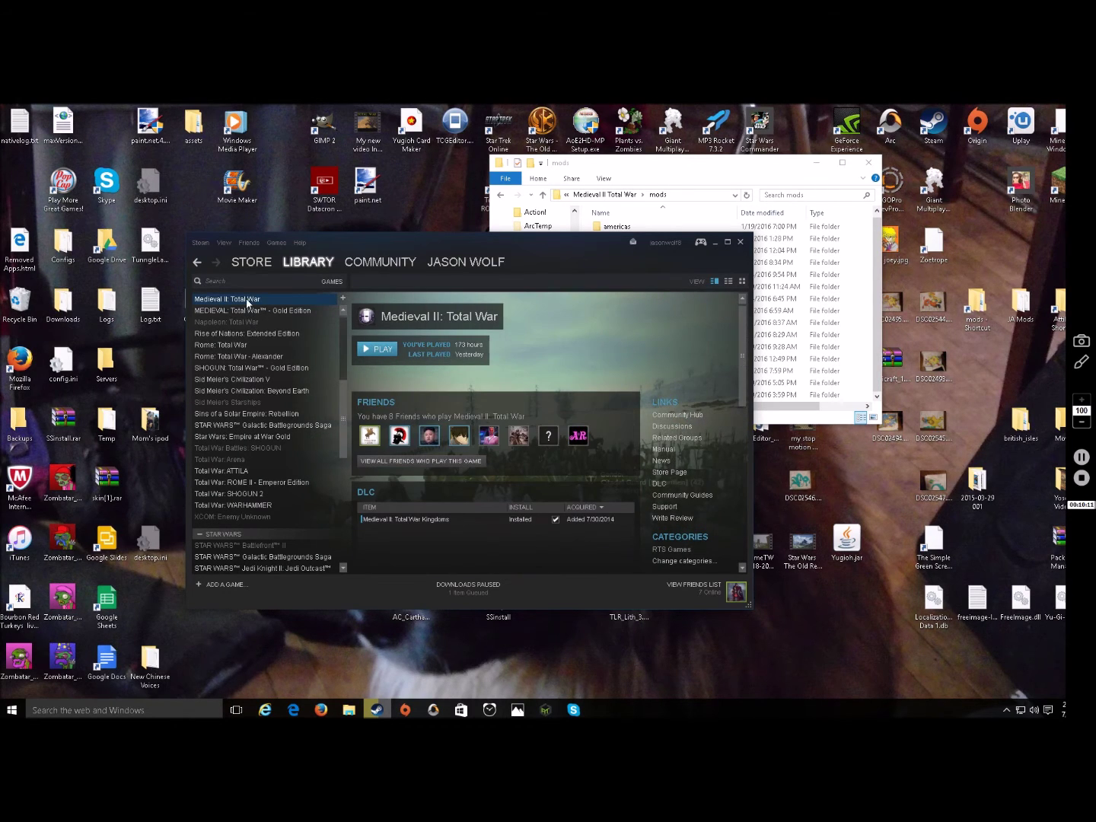
{"action": "right_click", "coordinate": [247, 301]}
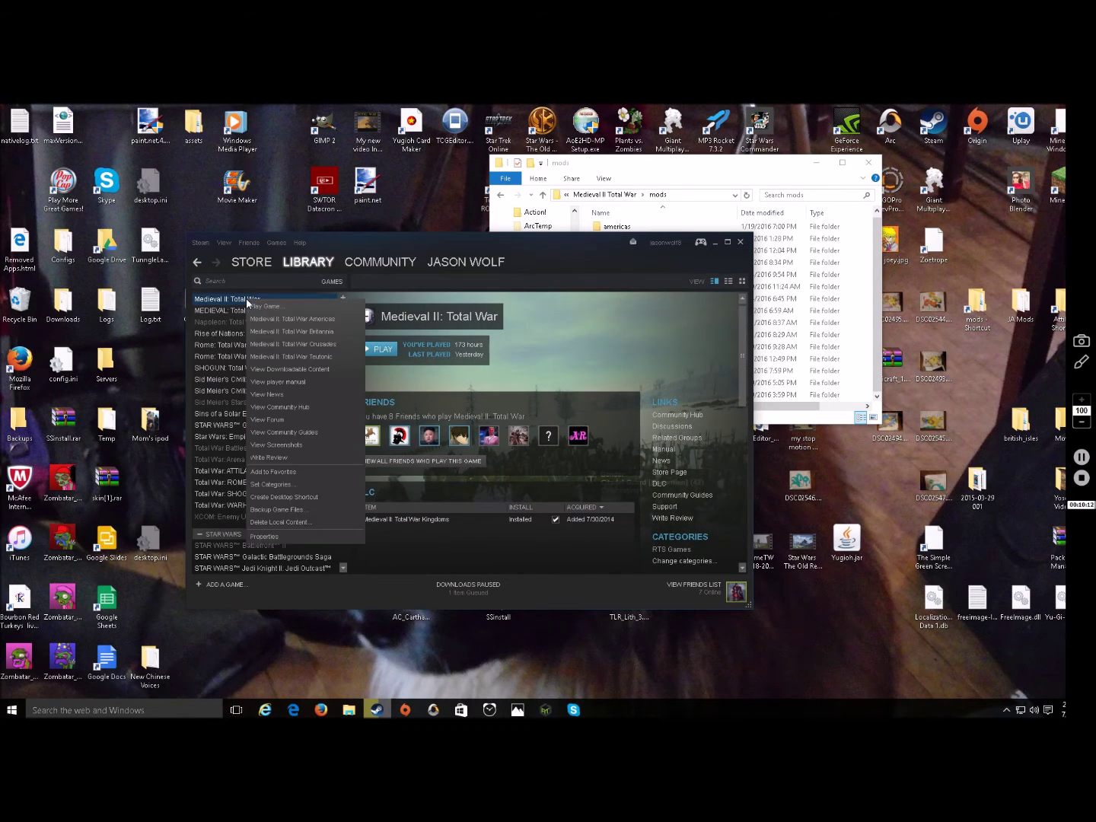
{"action": "left_click", "coordinate": [261, 541]}
{"action": "left_click", "coordinate": [319, 373]}
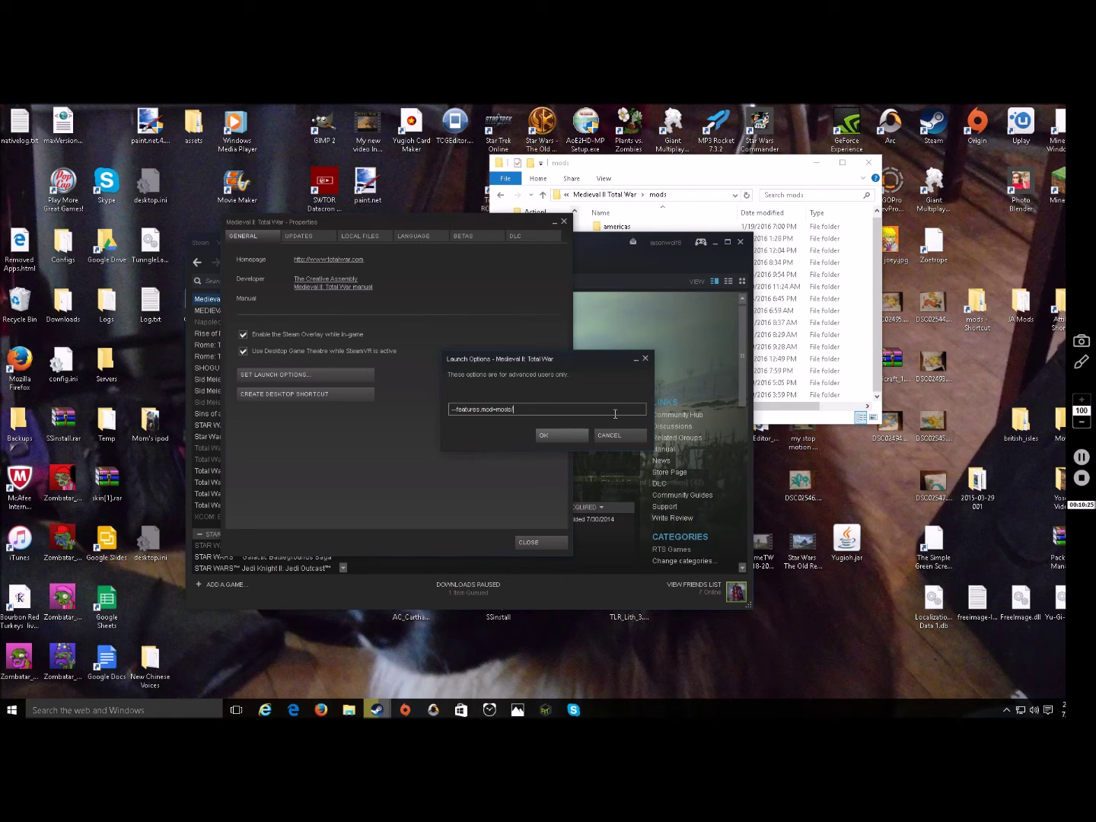
Move the Steam windows aside and copy the Three_Kingdoms folder name from File Explorer.
{"action": "left_click_drag", "start_coordinate": [593, 366], "coordinate": [372, 297]}
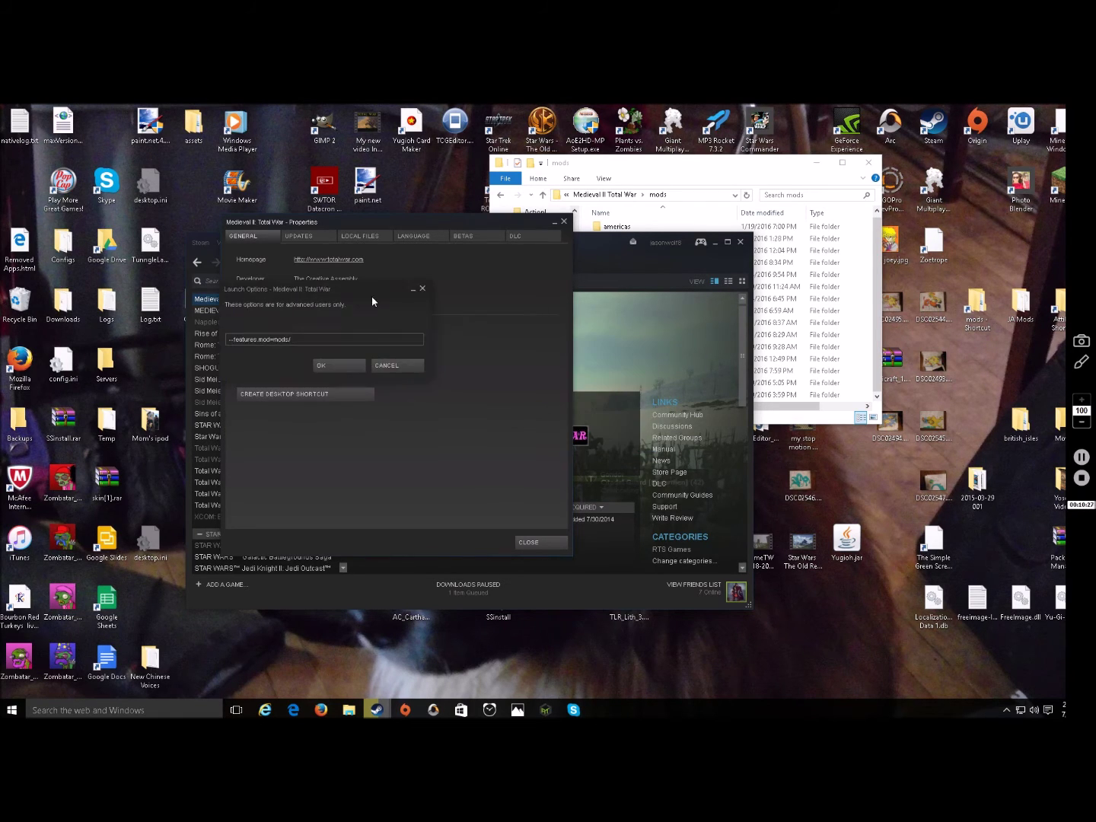
{"action": "left_click_drag", "start_coordinate": [589, 265], "coordinate": [554, 252]}
{"action": "double_click", "coordinate": [633, 229]}
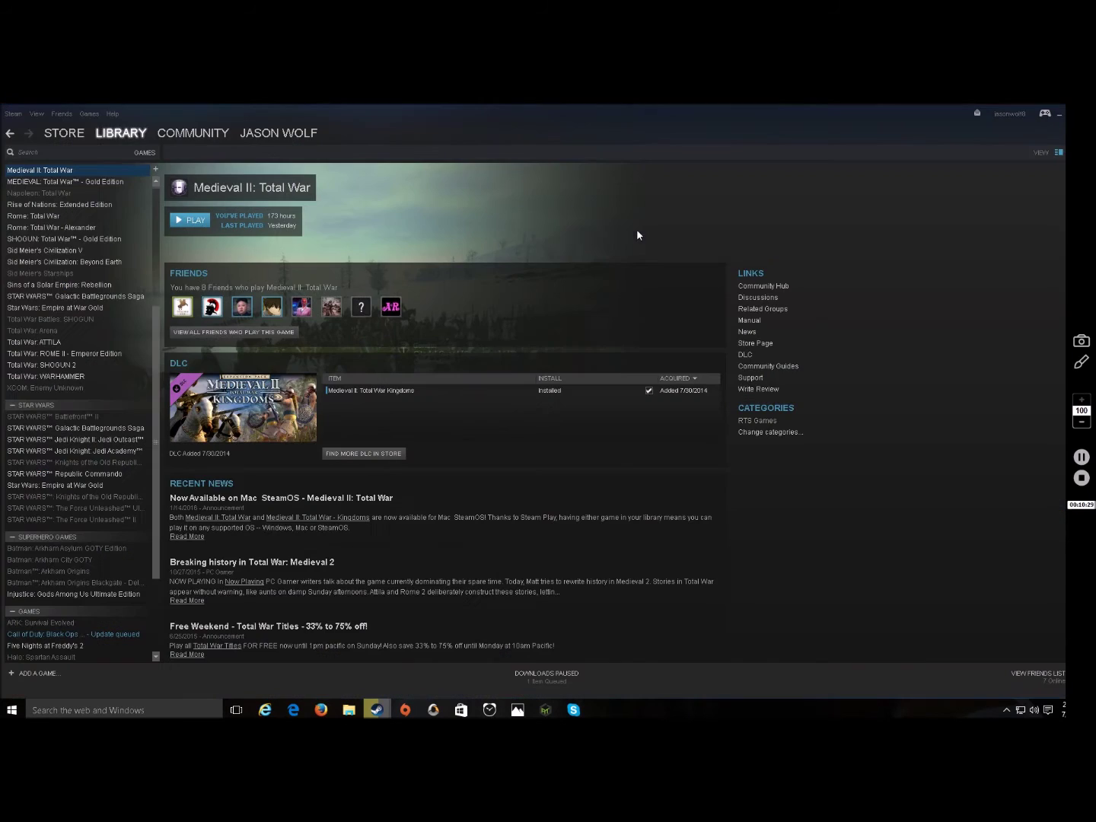
{"action": "left_click", "coordinate": [1058, 114]}
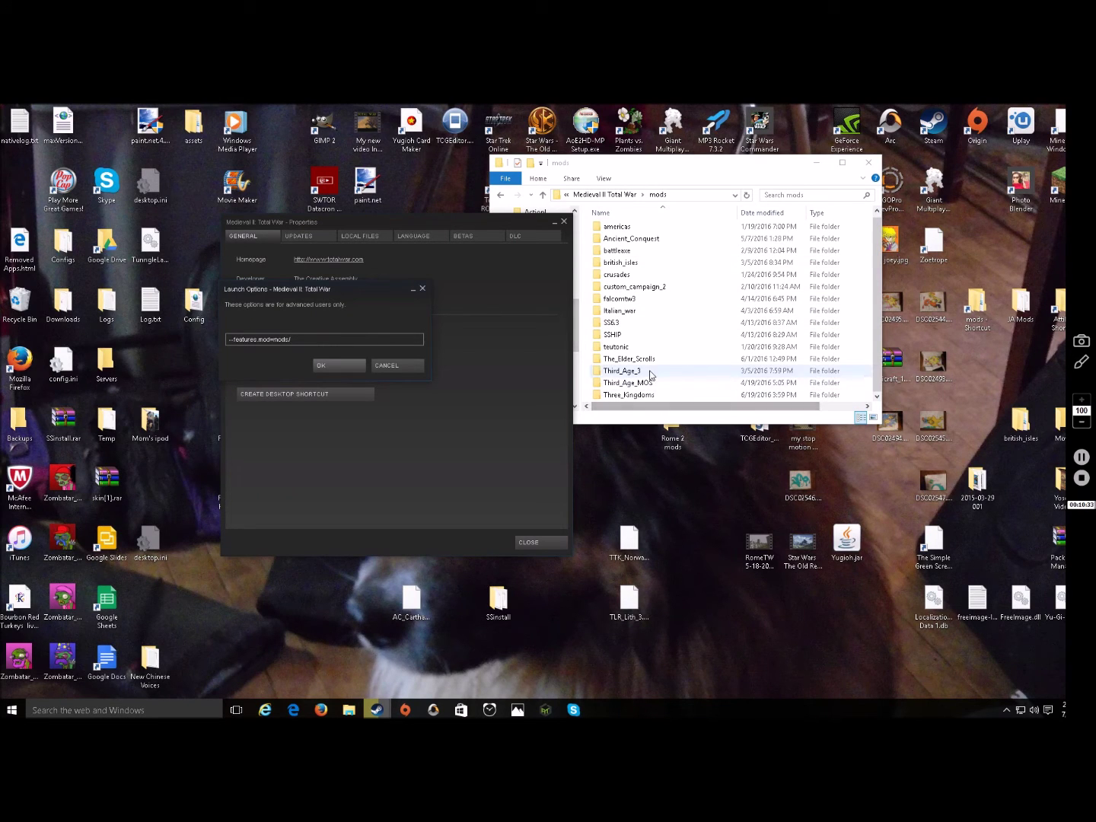
{"action": "right_click", "coordinate": [637, 396]}
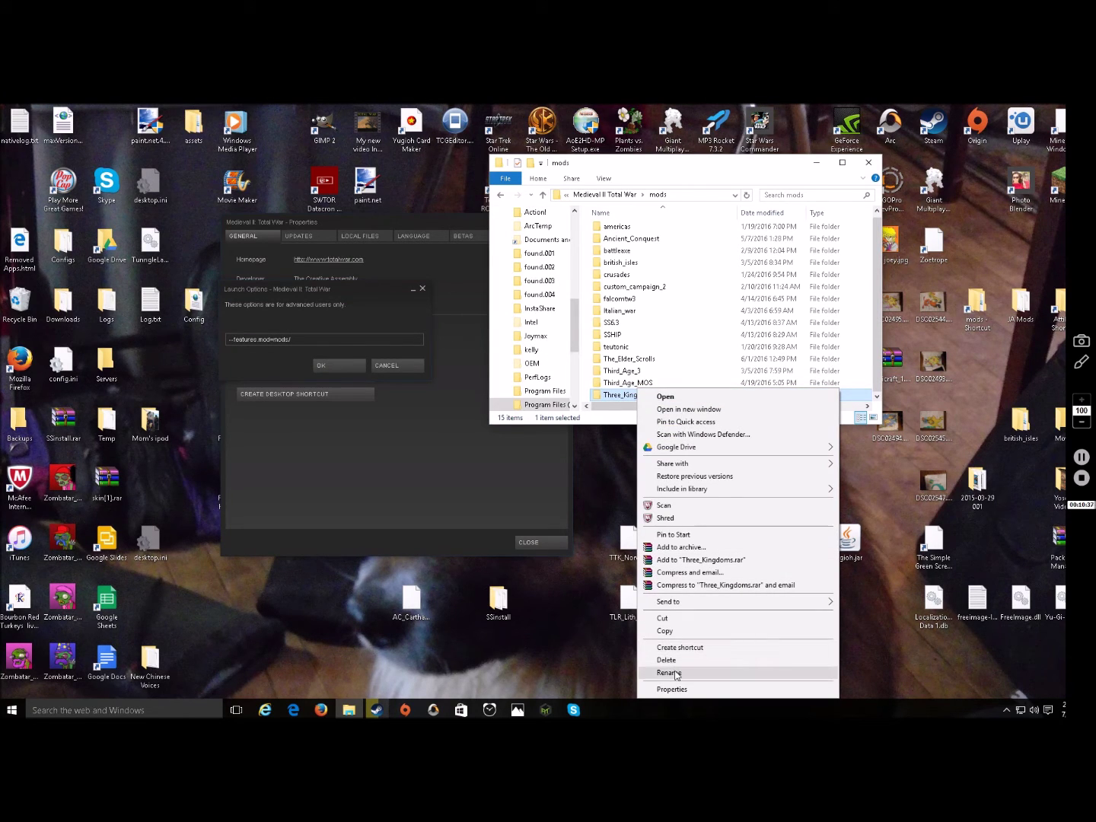
{"action": "left_click", "coordinate": [675, 672]}
{"action": "key", "text": "ctrl+c"}
{"action": "right_click", "coordinate": [646, 396]}
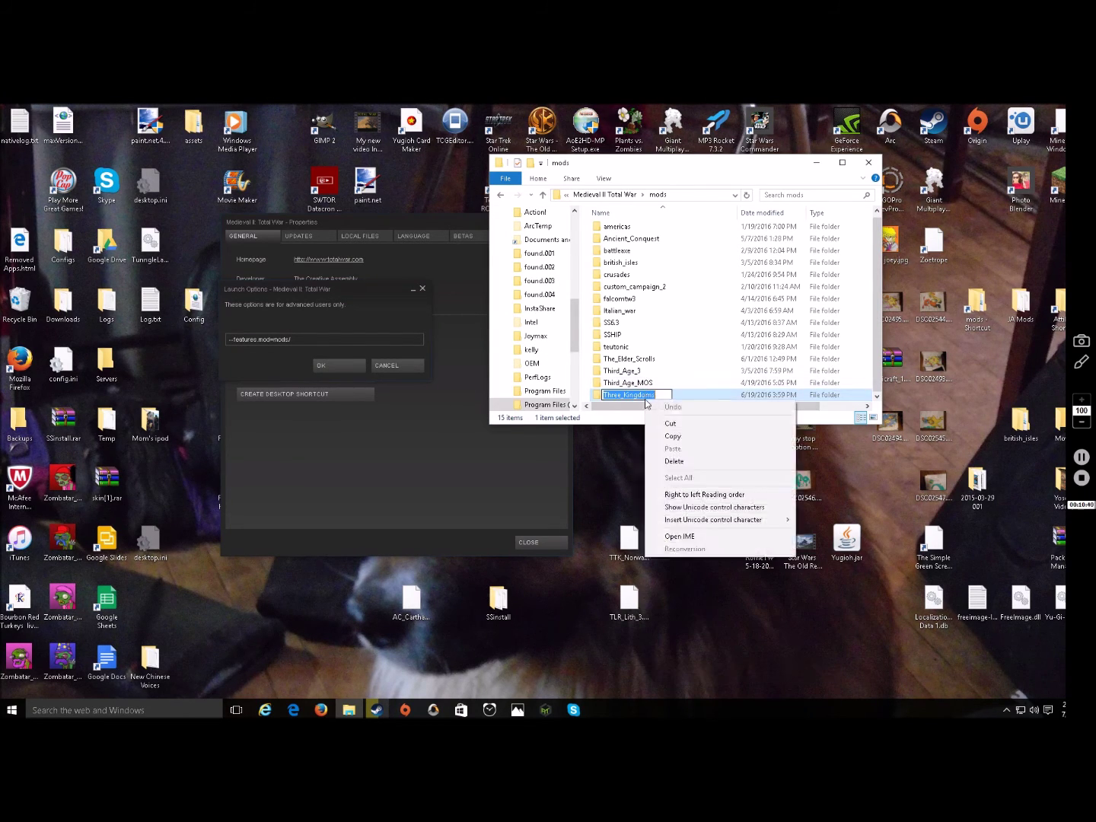
{"action": "left_click", "coordinate": [671, 435]}
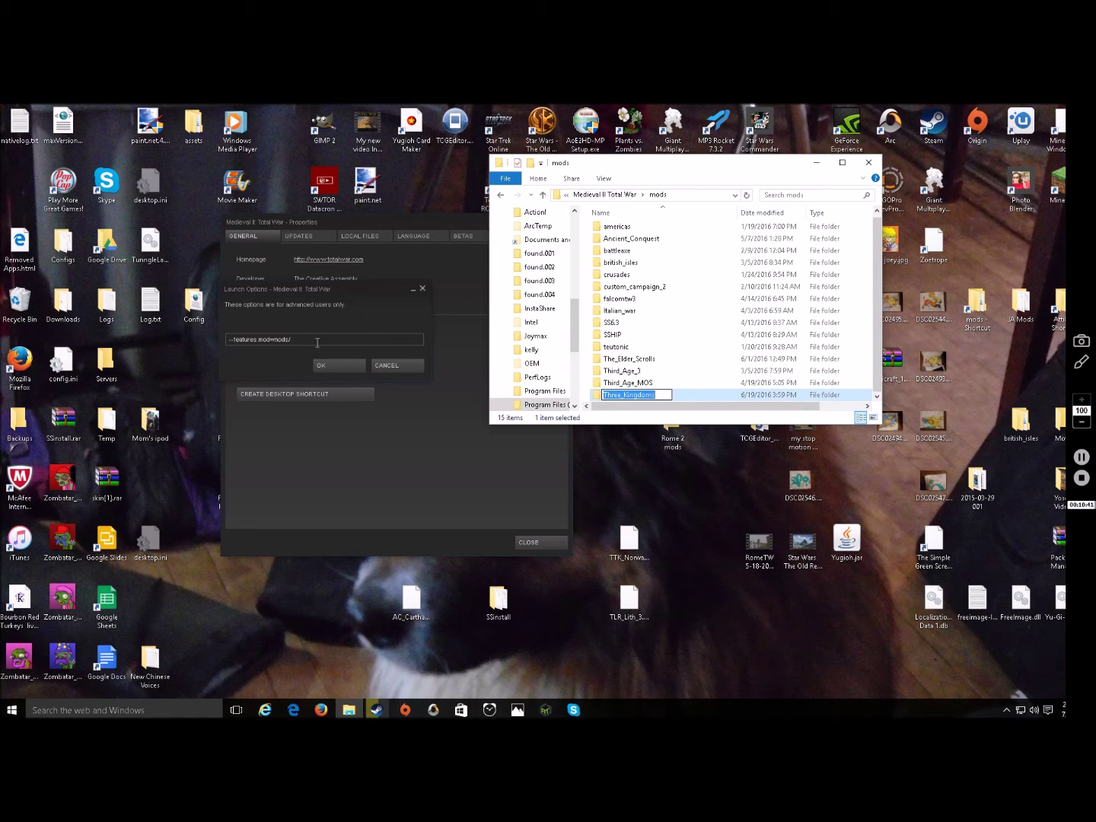
Paste Three_Kingdoms after mods/ in the launch options, confirm, and close Properties.
{"action": "left_click", "coordinate": [318, 341]}
{"action": "right_click", "coordinate": [318, 342]}
{"action": "left_click", "coordinate": [325, 368]}
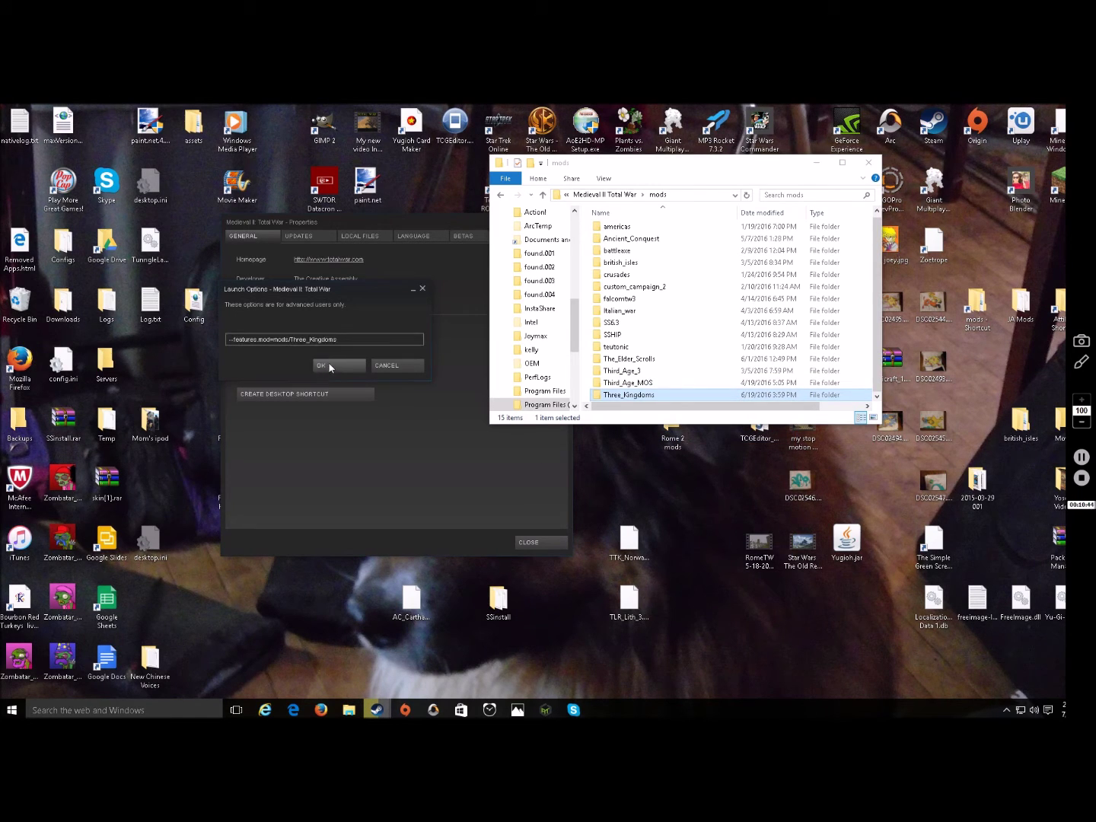
{"action": "left_click", "coordinate": [330, 367]}
{"action": "left_click", "coordinate": [545, 545]}
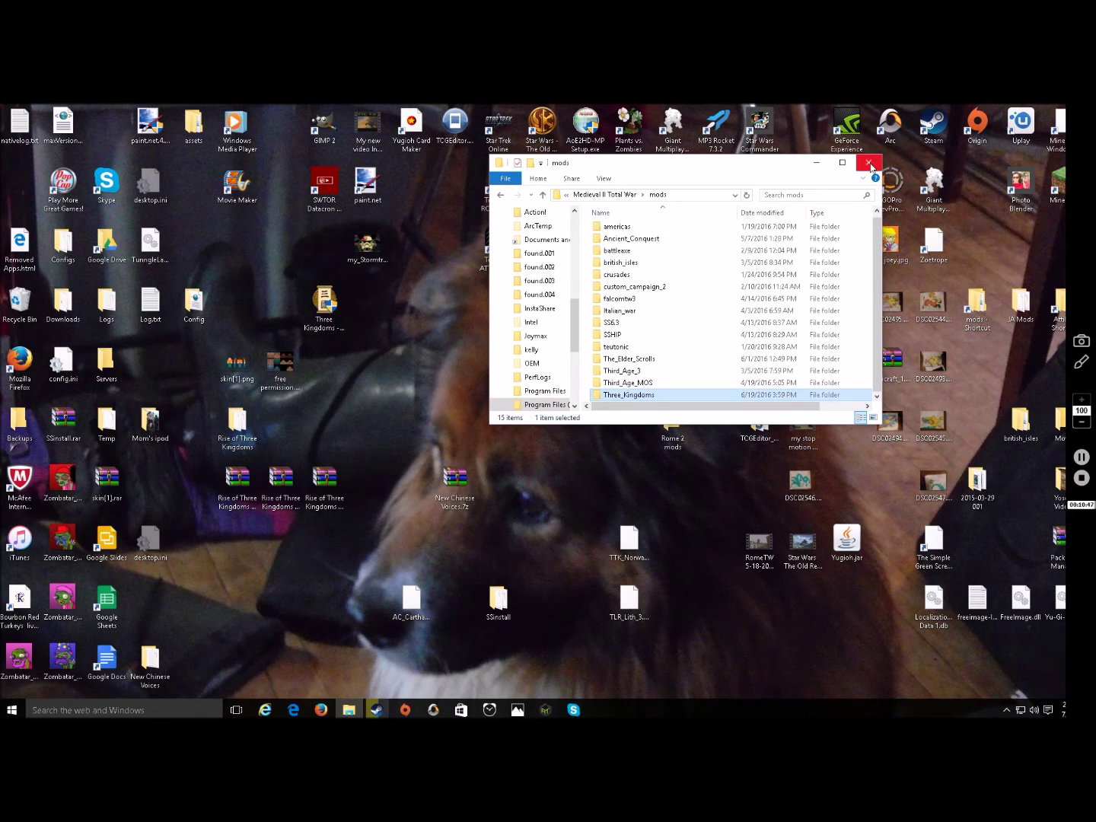
{"action": "left_click", "coordinate": [376, 710]}
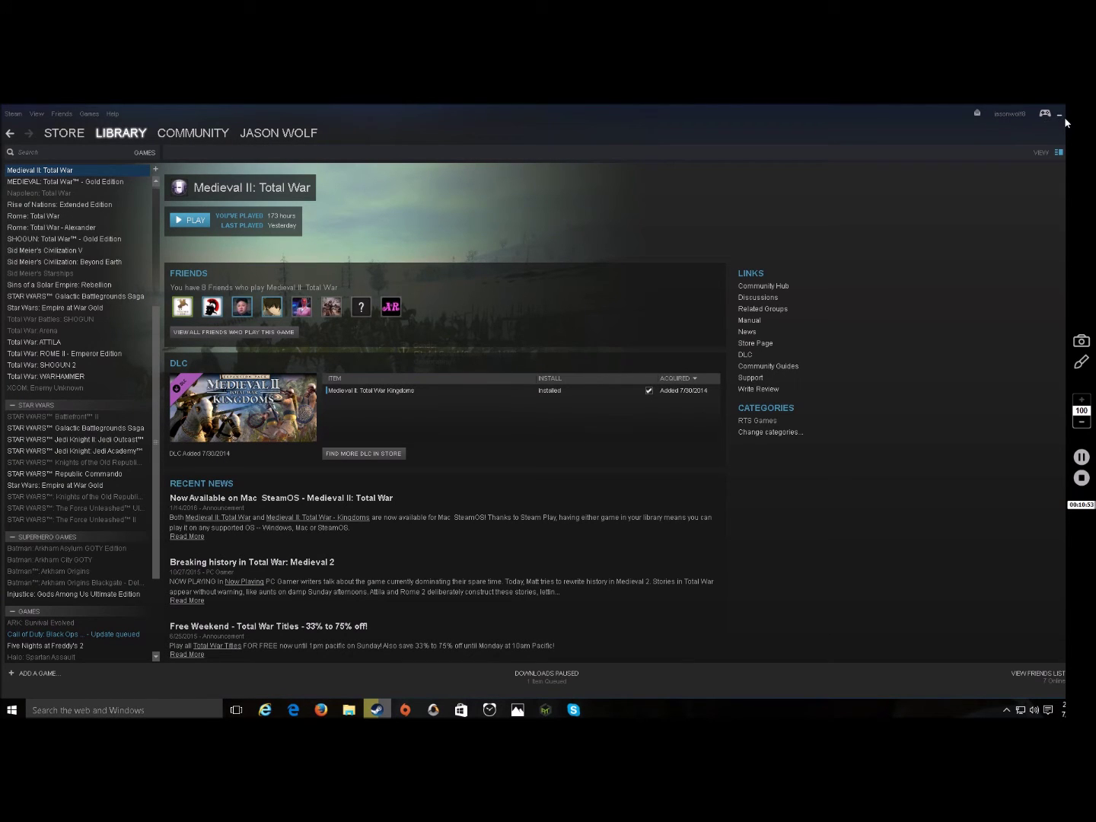
{"action": "left_click", "coordinate": [1065, 115]}
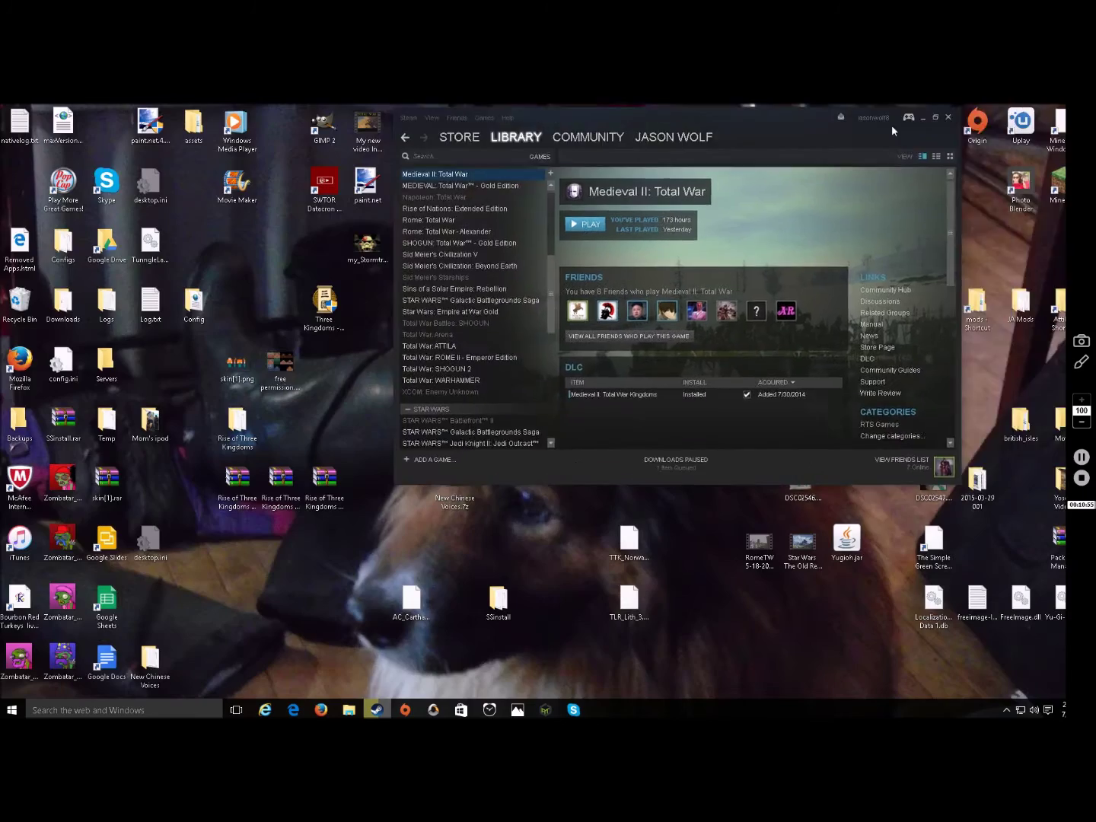
{"action": "left_click_drag", "start_coordinate": [709, 115], "coordinate": [461, 147]}
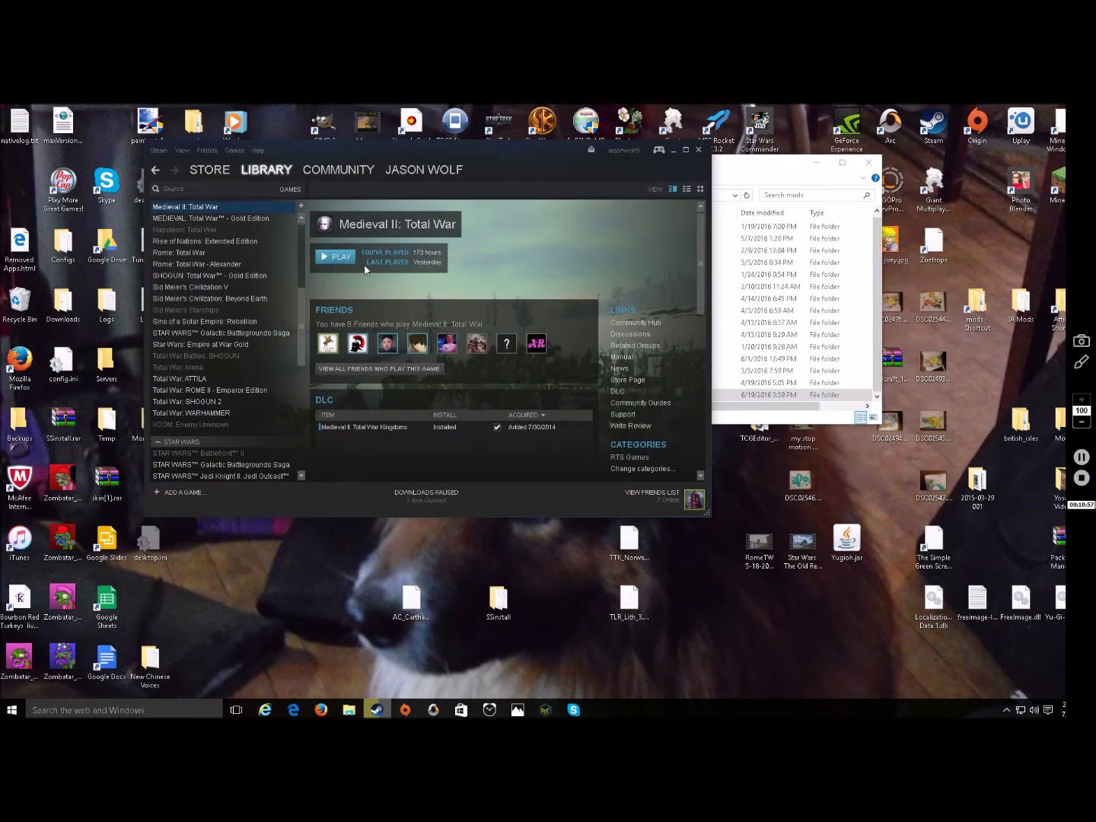
{"action": "left_click", "coordinate": [337, 259]}
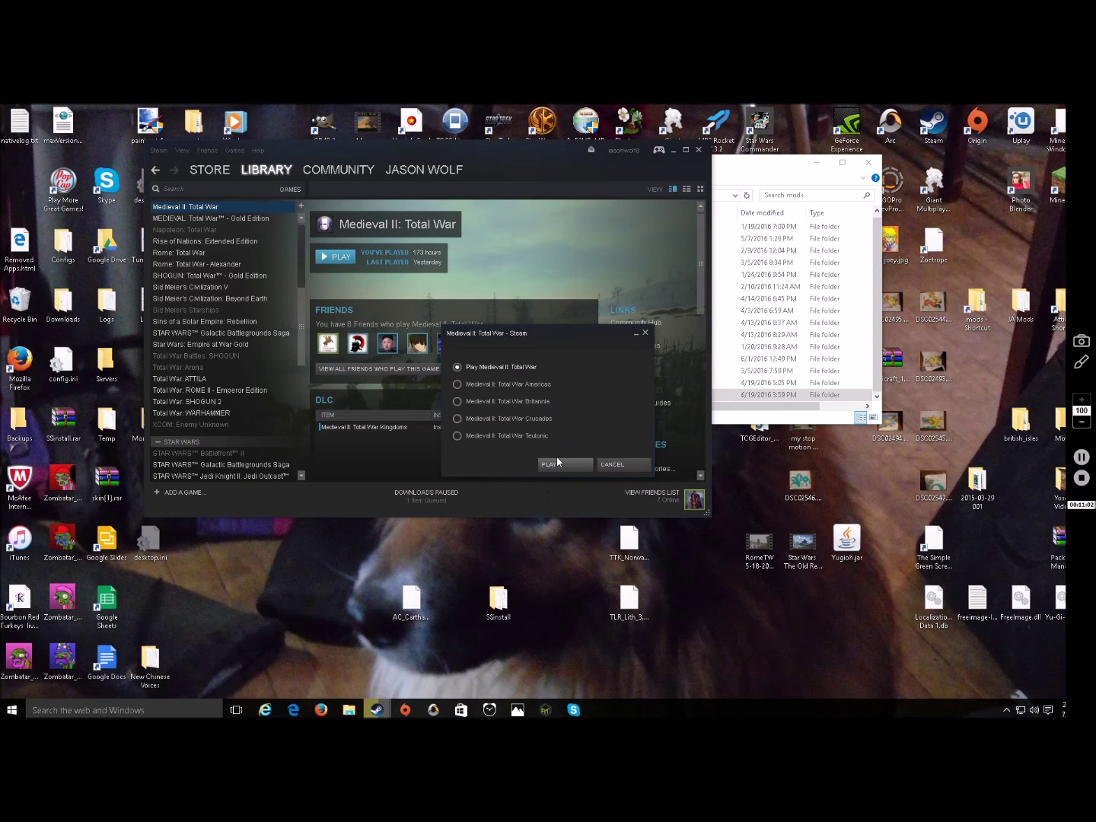
{"action": "left_click", "coordinate": [646, 335]}
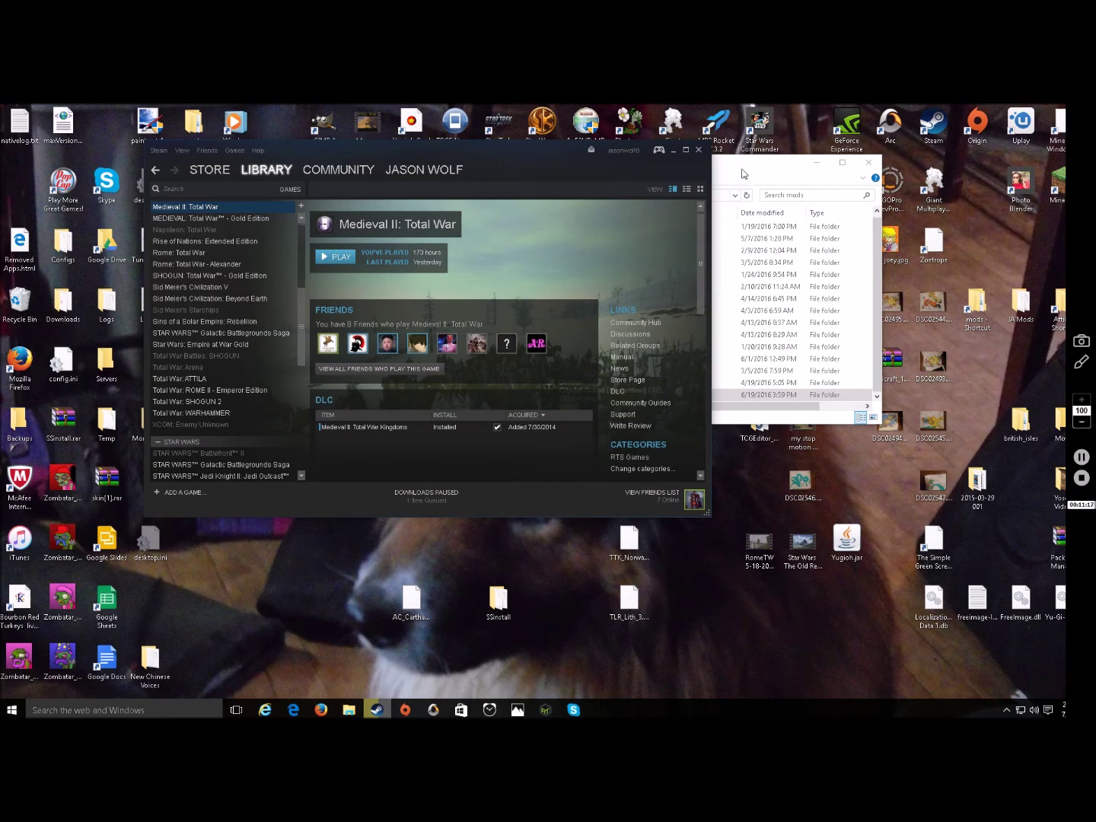
{"action": "left_click_drag", "start_coordinate": [744, 174], "coordinate": [619, 198]}
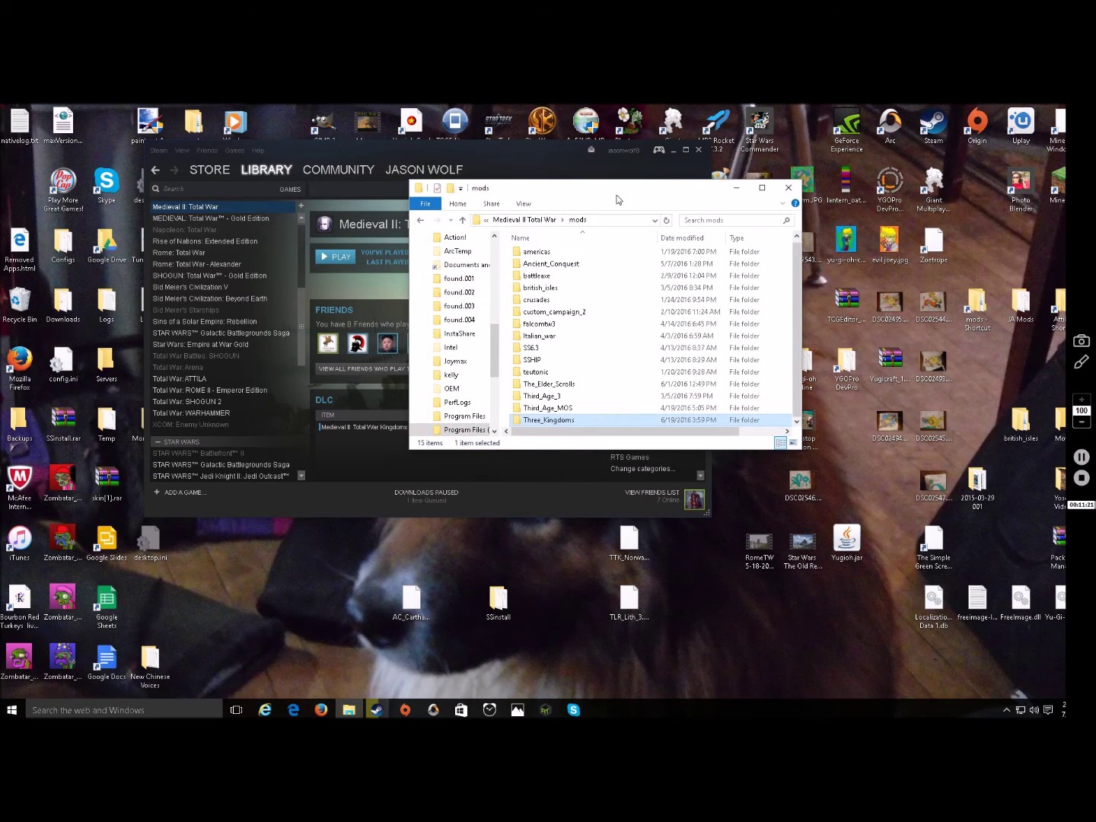
{"action": "left_click", "coordinate": [673, 152]}
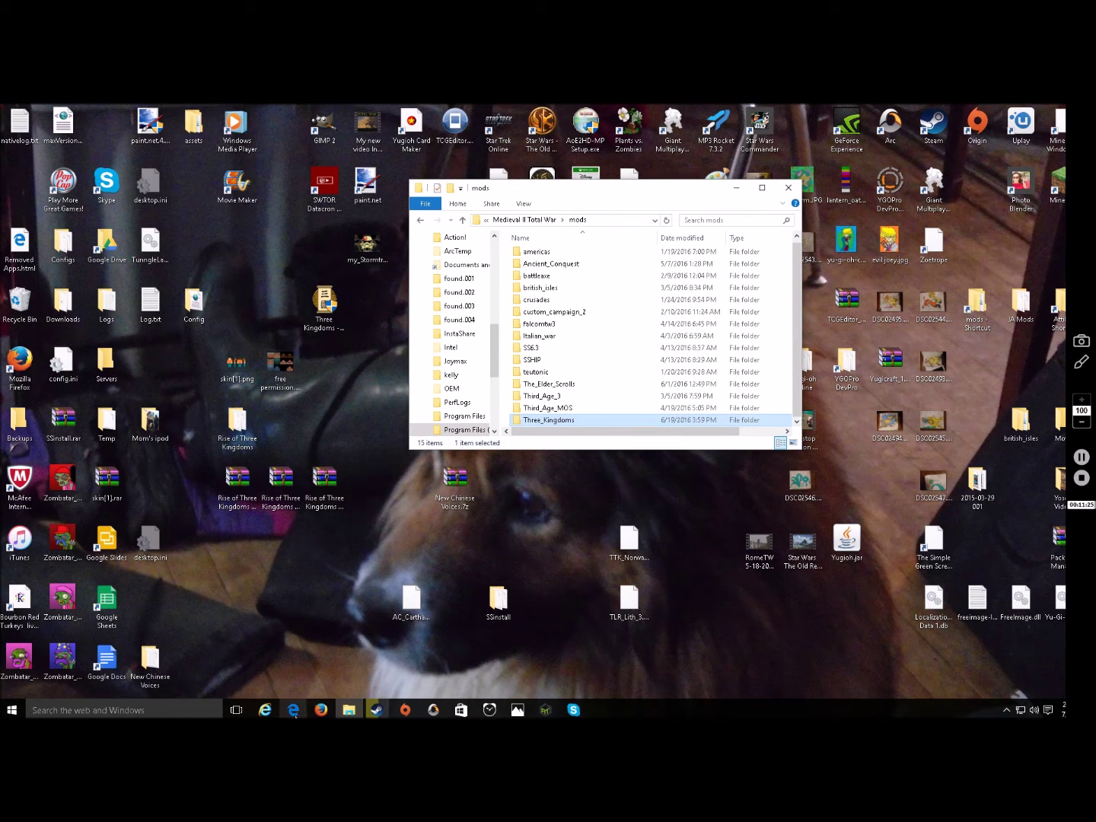
Bring up Edge, skim the official download thread, and return to the RotK thread list.
{"action": "mouse_move", "coordinate": [294, 713]}
{"action": "left_click", "coordinate": [295, 674]}
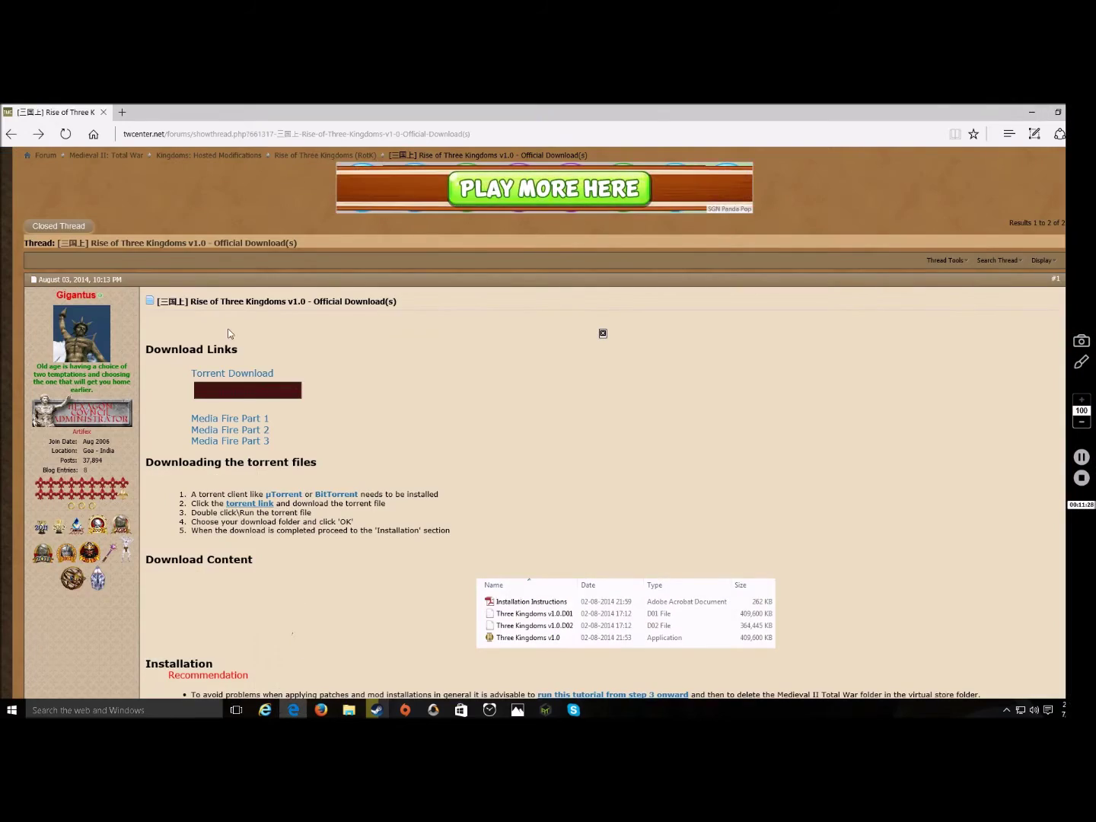
{"action": "scroll", "coordinate": [237, 380], "scroll_direction": "down", "scroll_amount": 6}
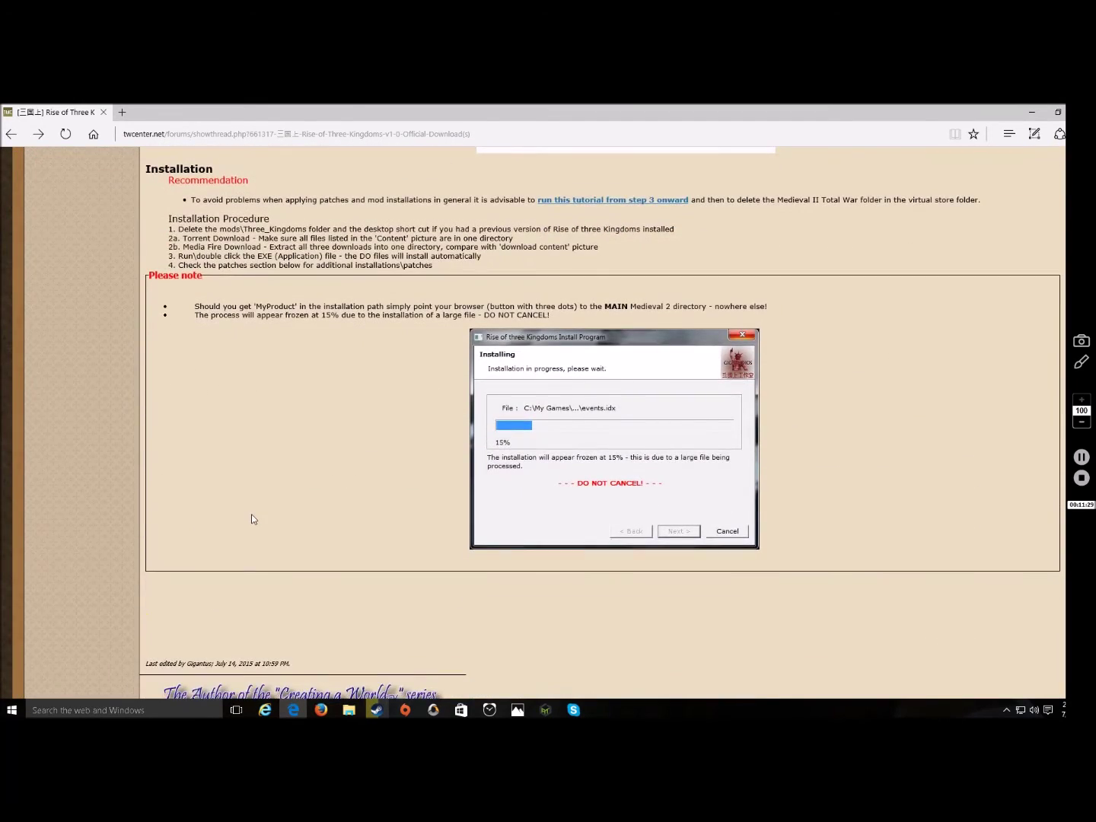
{"action": "scroll", "coordinate": [252, 516], "scroll_direction": "down", "scroll_amount": 5}
{"action": "scroll", "coordinate": [264, 502], "scroll_direction": "up", "scroll_amount": 2}
{"action": "scroll", "coordinate": [263, 501], "scroll_direction": "up", "scroll_amount": 4}
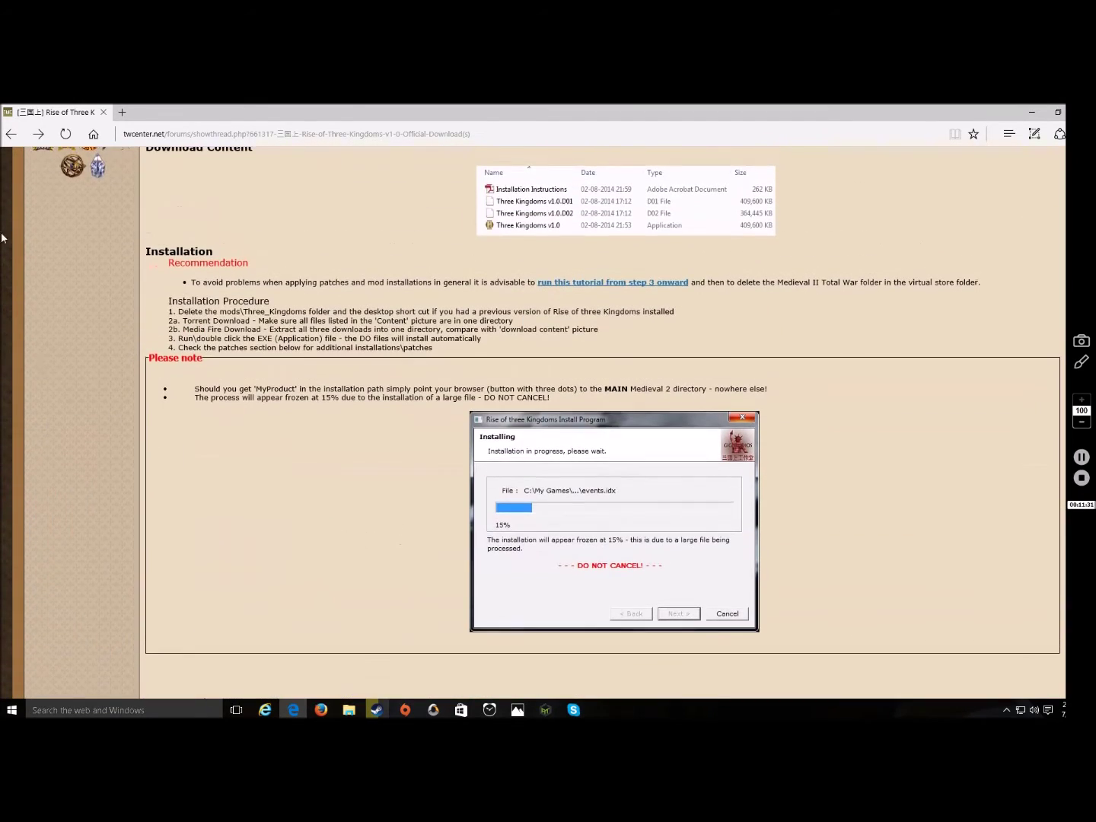
{"action": "left_click", "coordinate": [9, 137]}
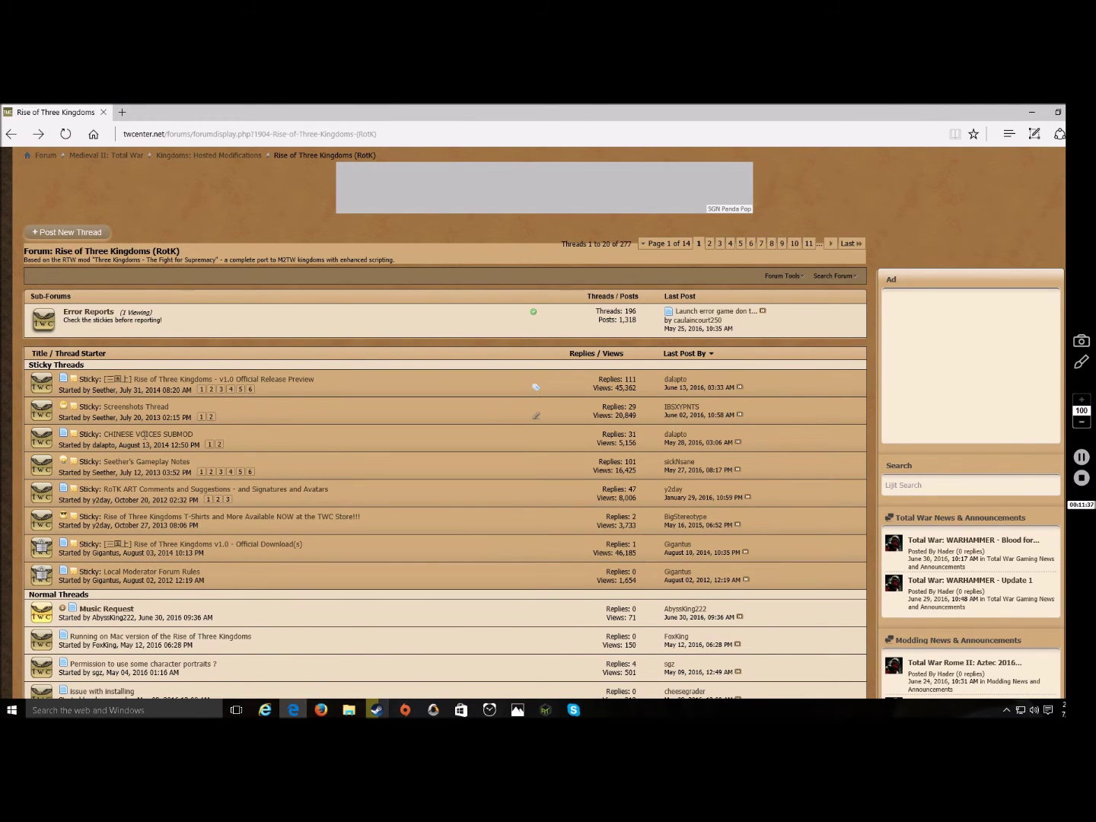
Open the CHINESE VOICES SUBMOD sticky thread and scroll down to its Download section.
{"action": "left_click", "coordinate": [145, 437]}
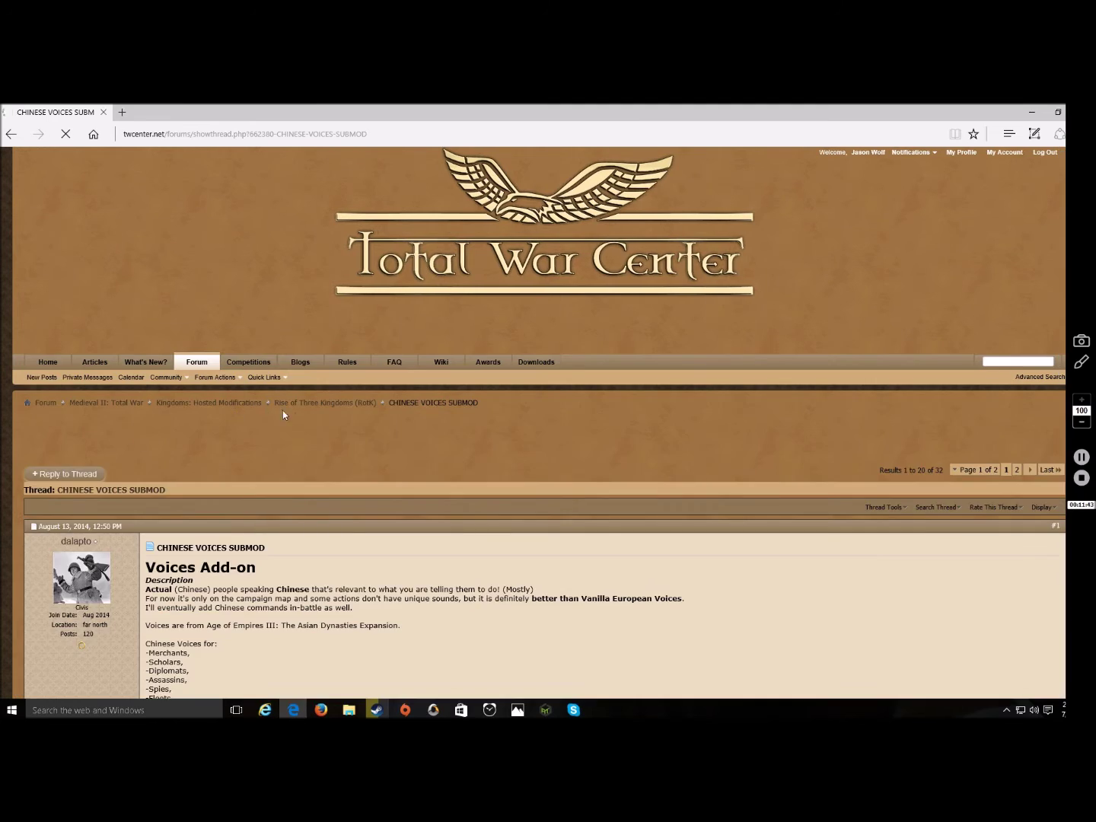
{"action": "scroll", "coordinate": [295, 423], "scroll_direction": "down", "scroll_amount": 3}
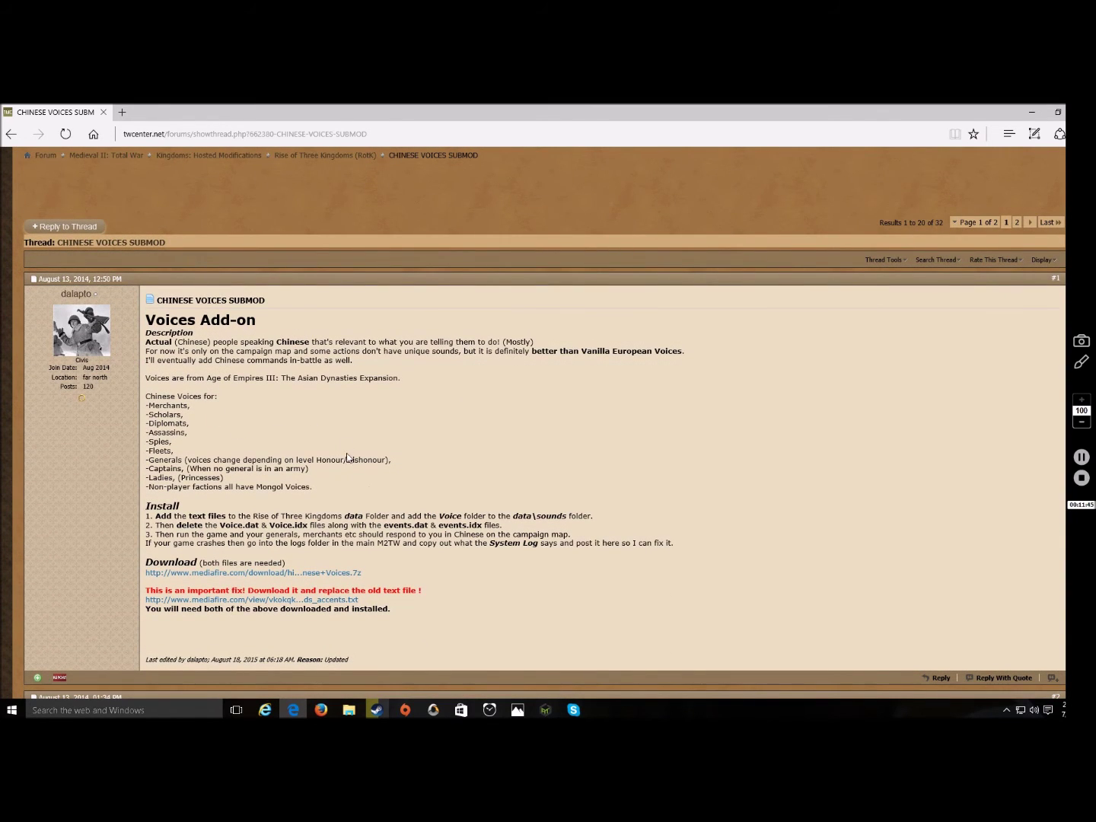
{"action": "scroll", "coordinate": [318, 462], "scroll_direction": "down", "scroll_amount": 1}
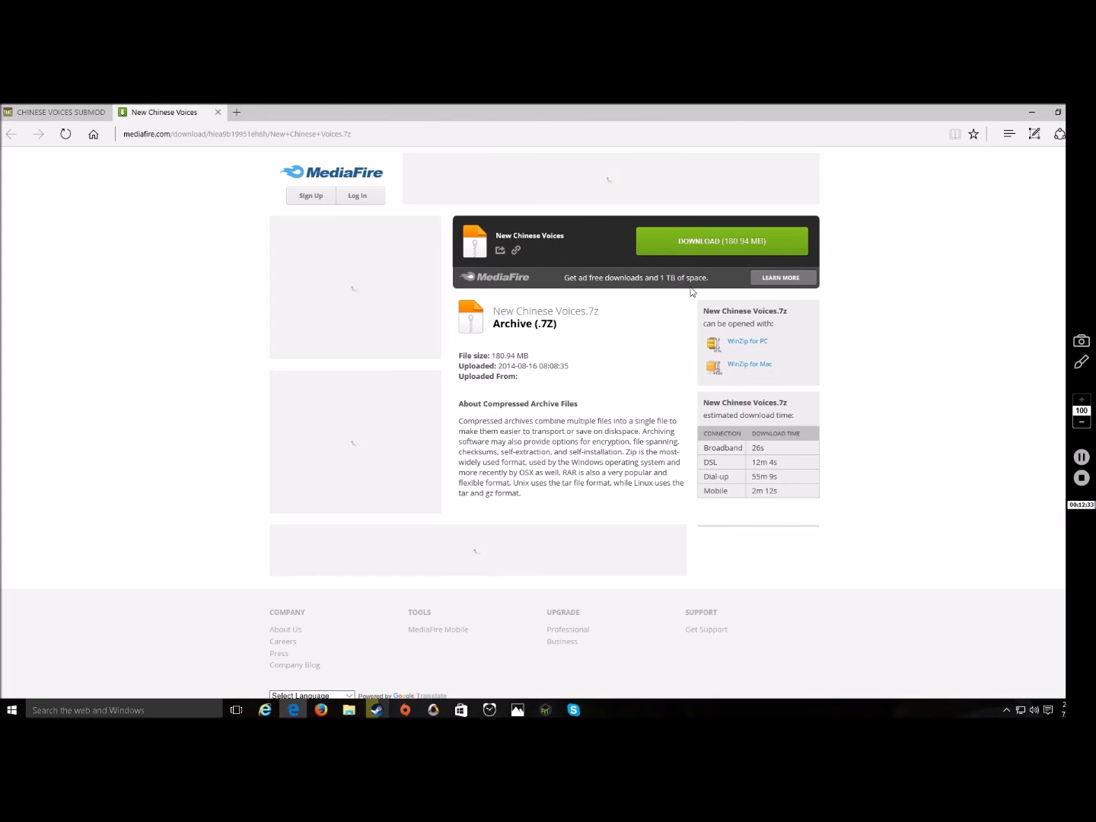
Close the New Chinese Voices page and download descr_sounds_accents.txt from MediaFire.
{"action": "left_click", "coordinate": [219, 113]}
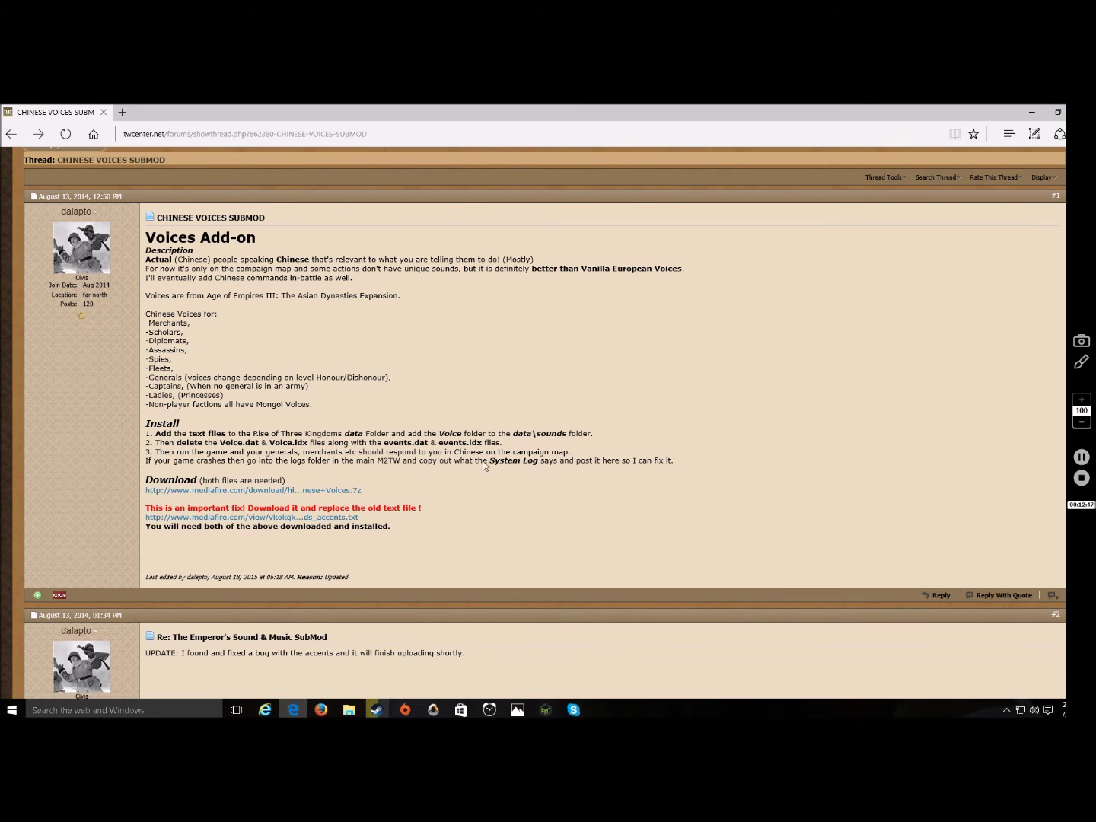
{"action": "left_click", "coordinate": [322, 524]}
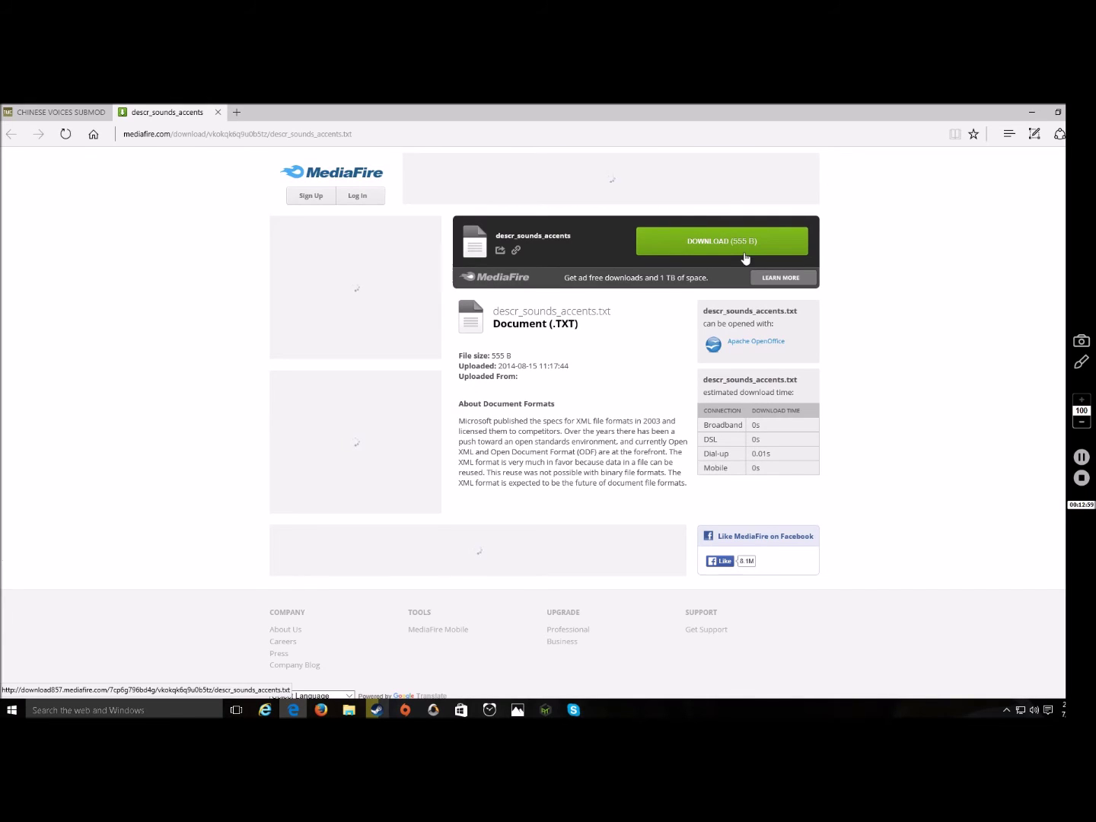
{"action": "left_click", "coordinate": [747, 243]}
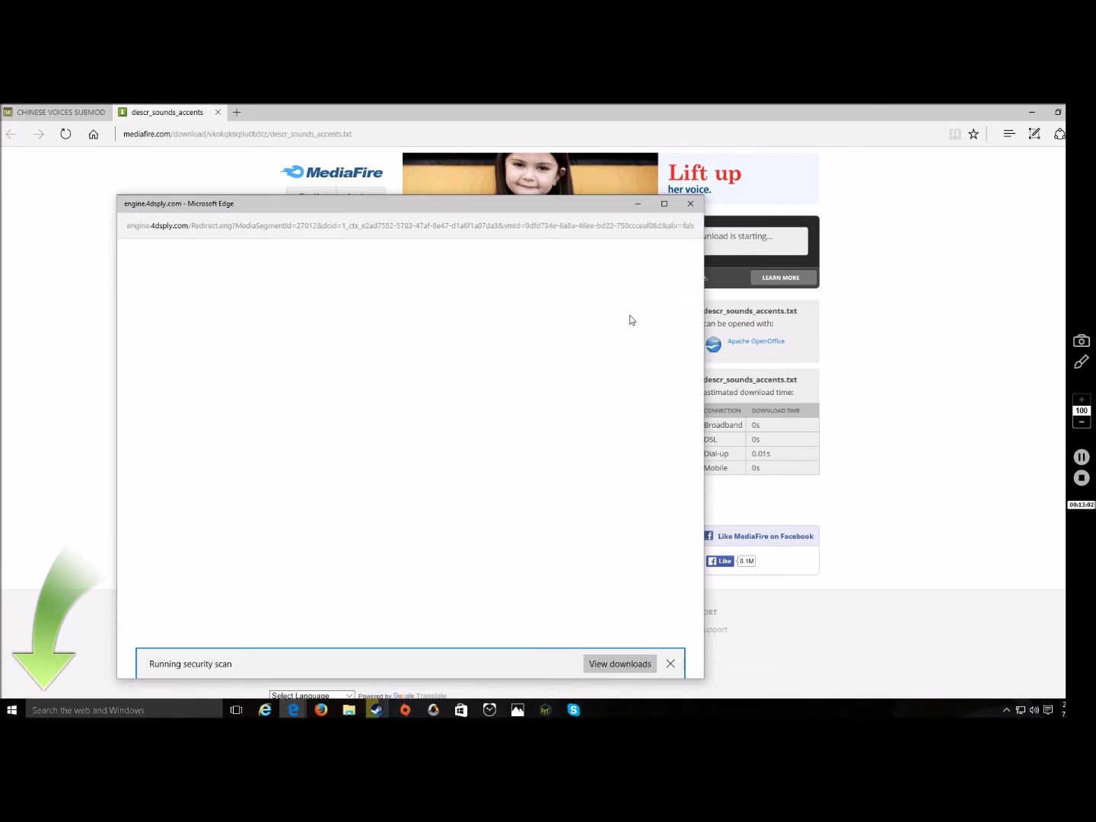
{"action": "left_click", "coordinate": [690, 203]}
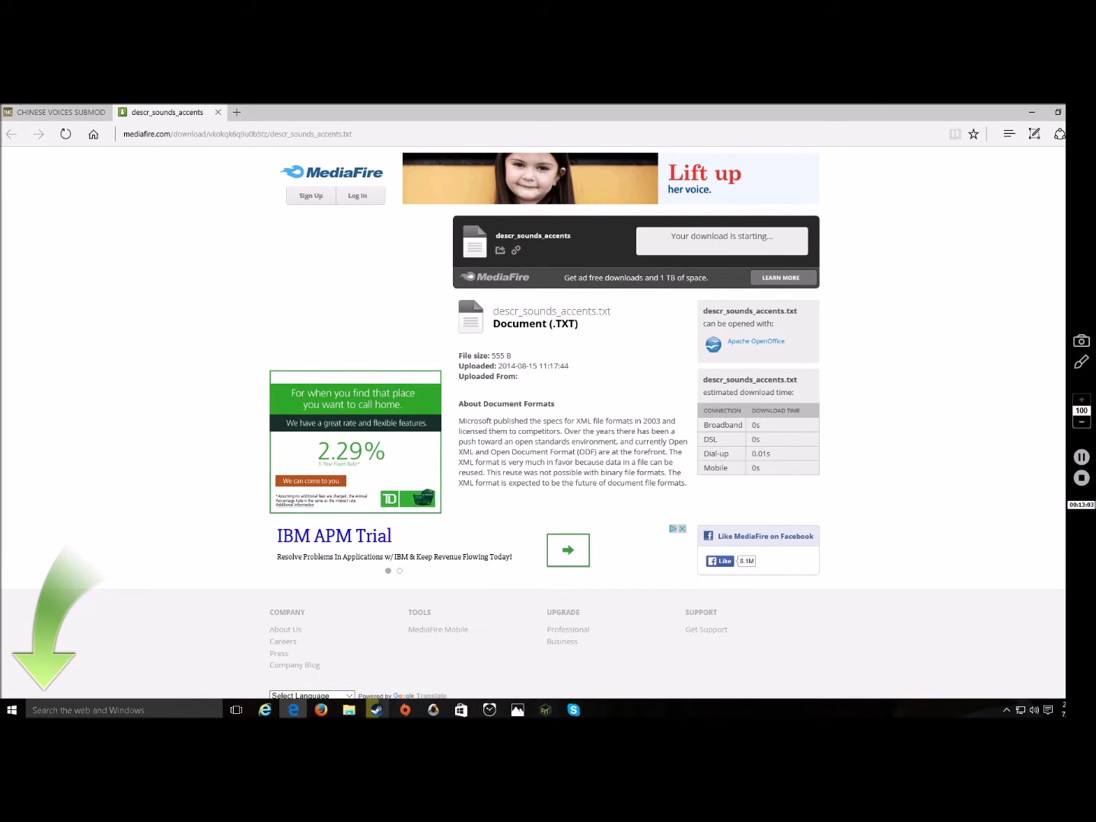
Glance at the mods folder window, then close the descr_sounds_accents.txt MediaFire tab.
{"action": "left_click", "coordinate": [350, 709]}
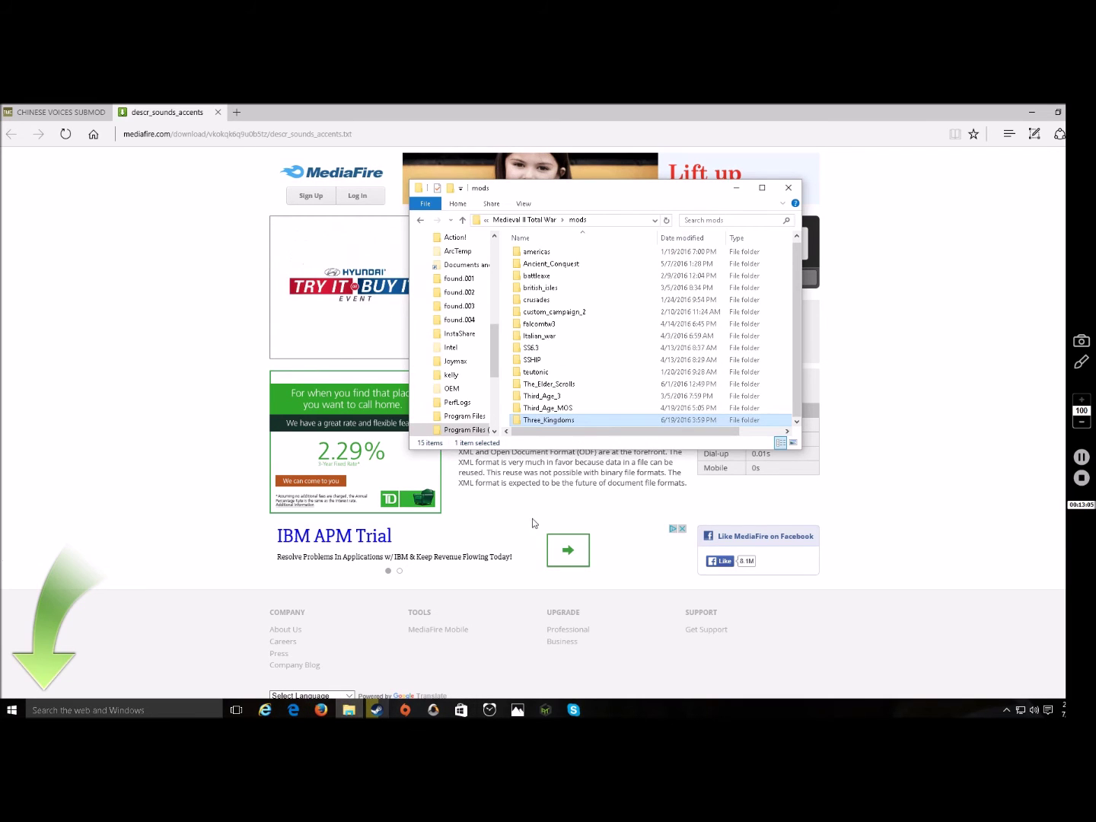
{"action": "left_click", "coordinate": [737, 188]}
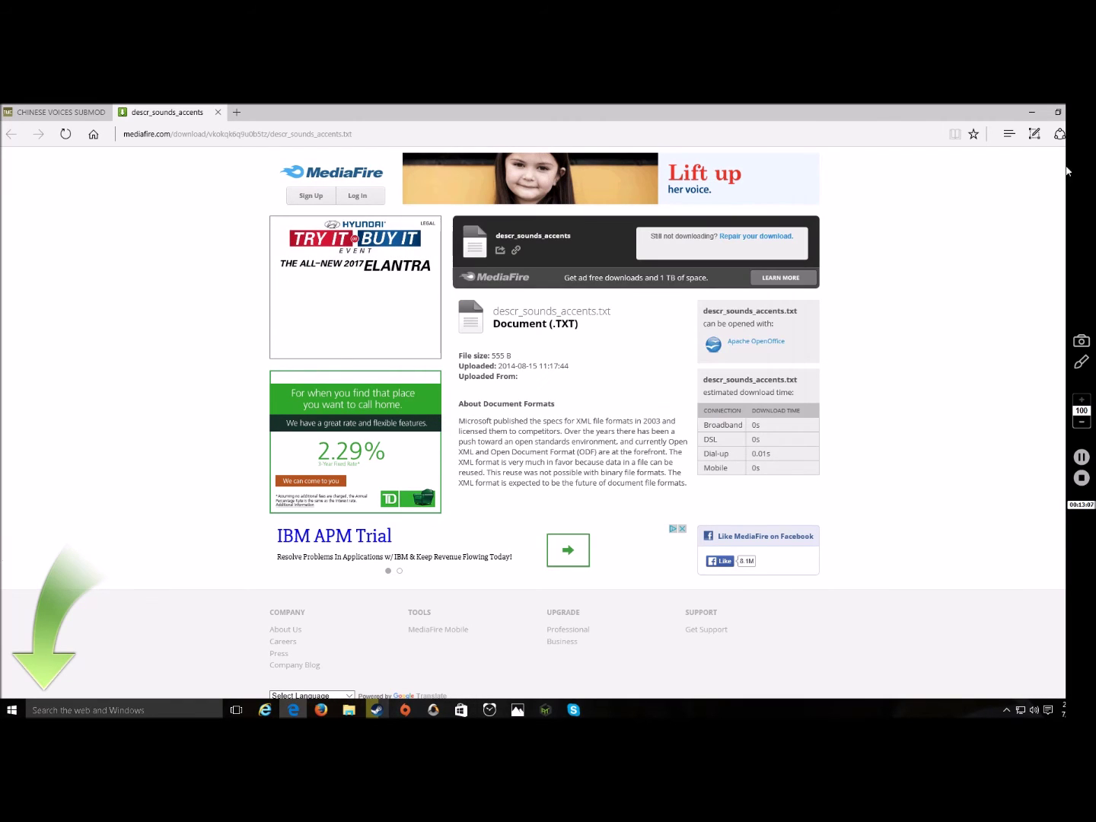
{"action": "left_click", "coordinate": [219, 112]}
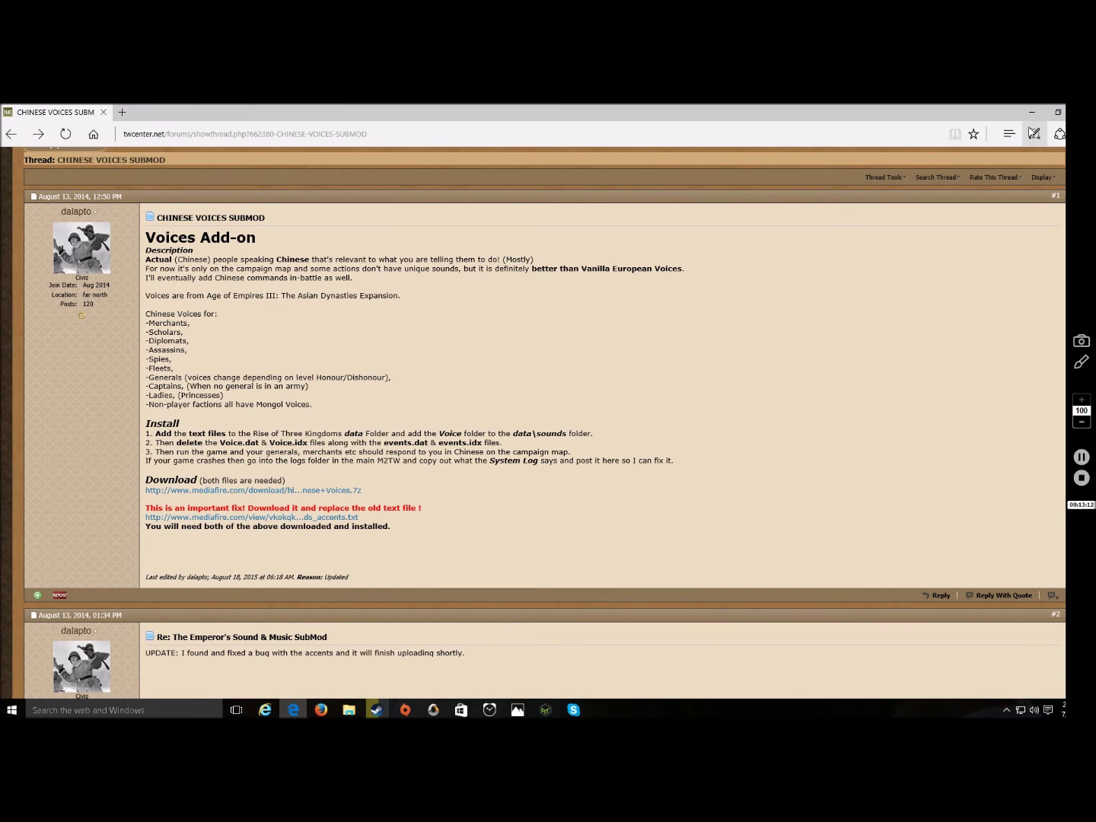
Minimize Edge and open the Downloads folder in File Explorer.
{"action": "left_click", "coordinate": [1037, 111]}
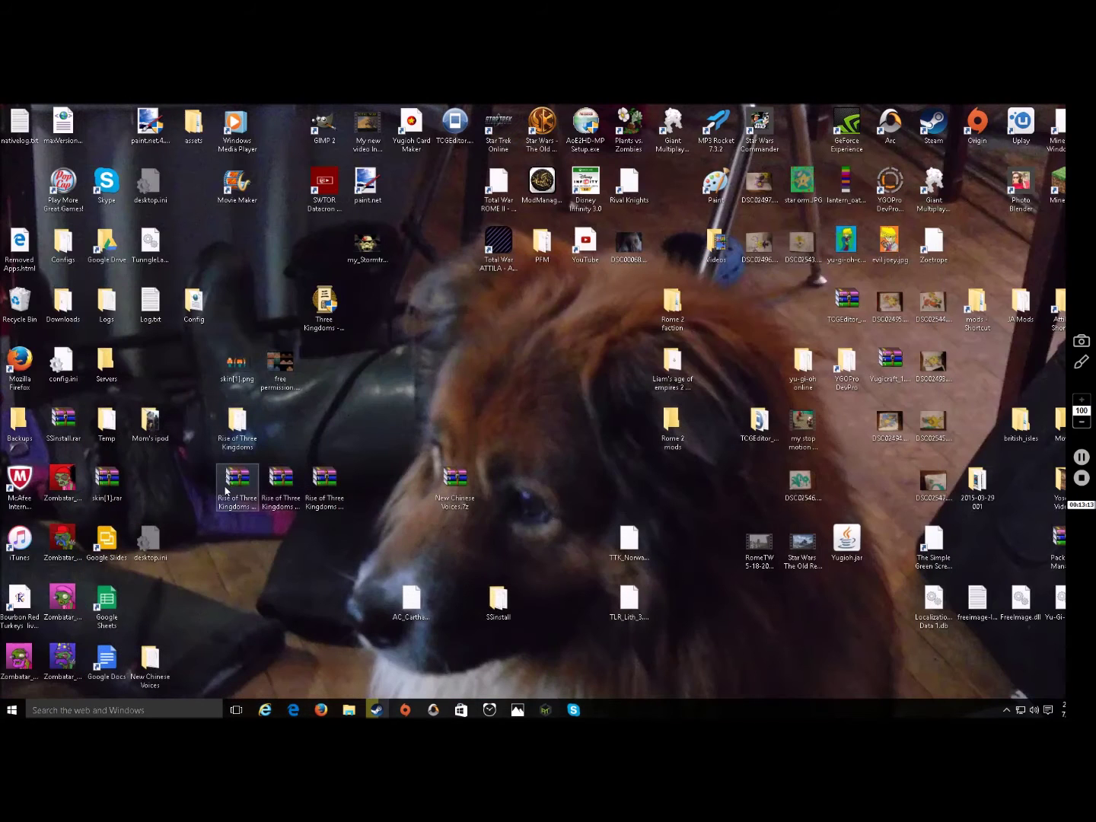
{"action": "left_click", "coordinate": [11, 709]}
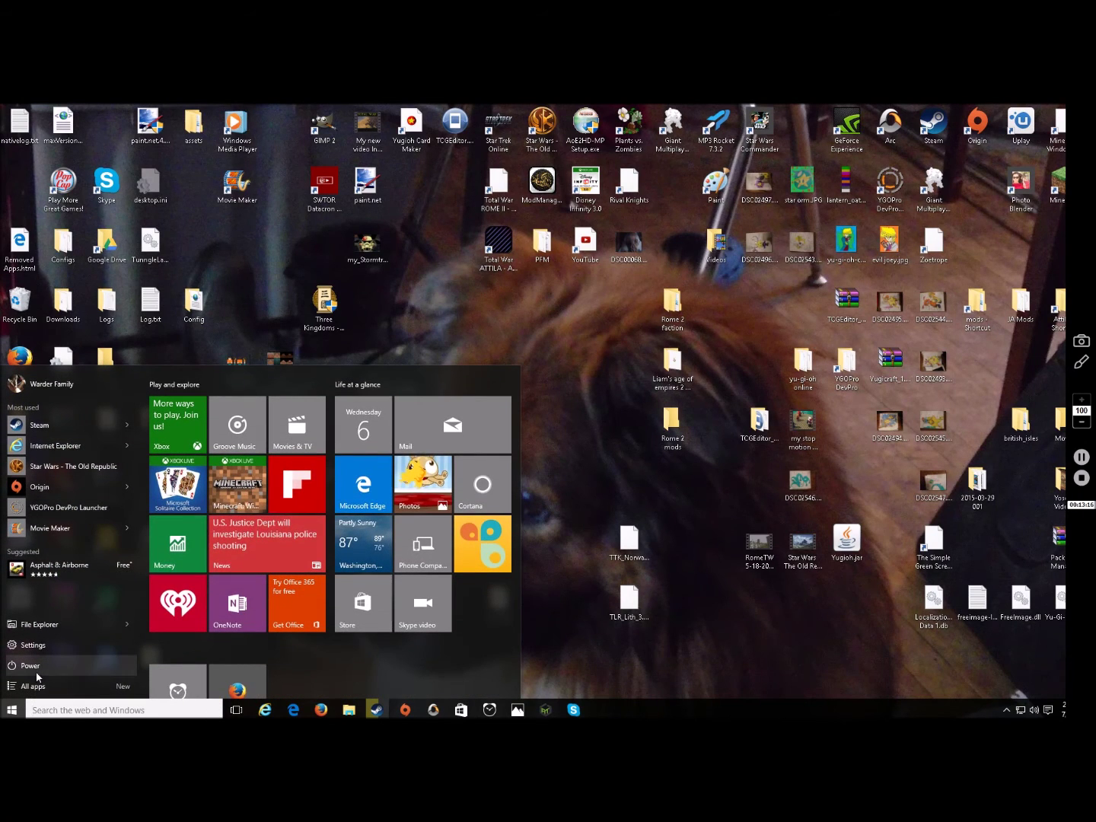
{"action": "left_click", "coordinate": [37, 624]}
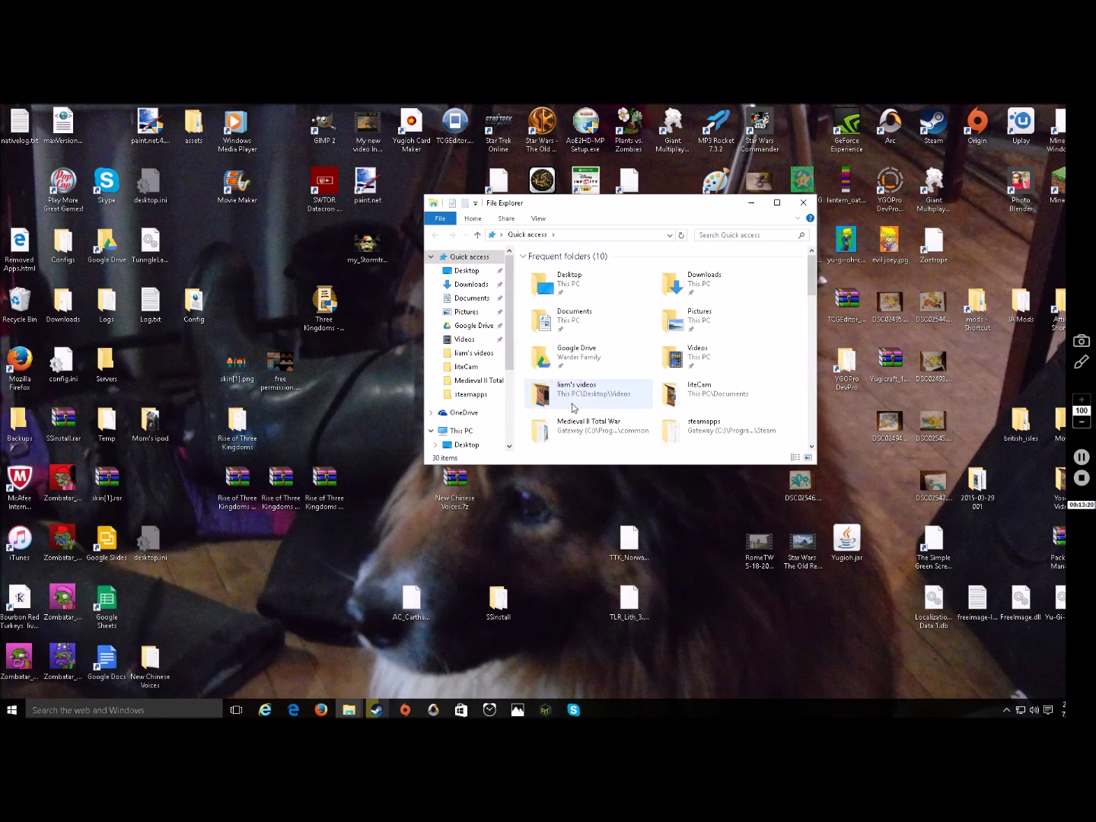
{"action": "left_click", "coordinate": [471, 286]}
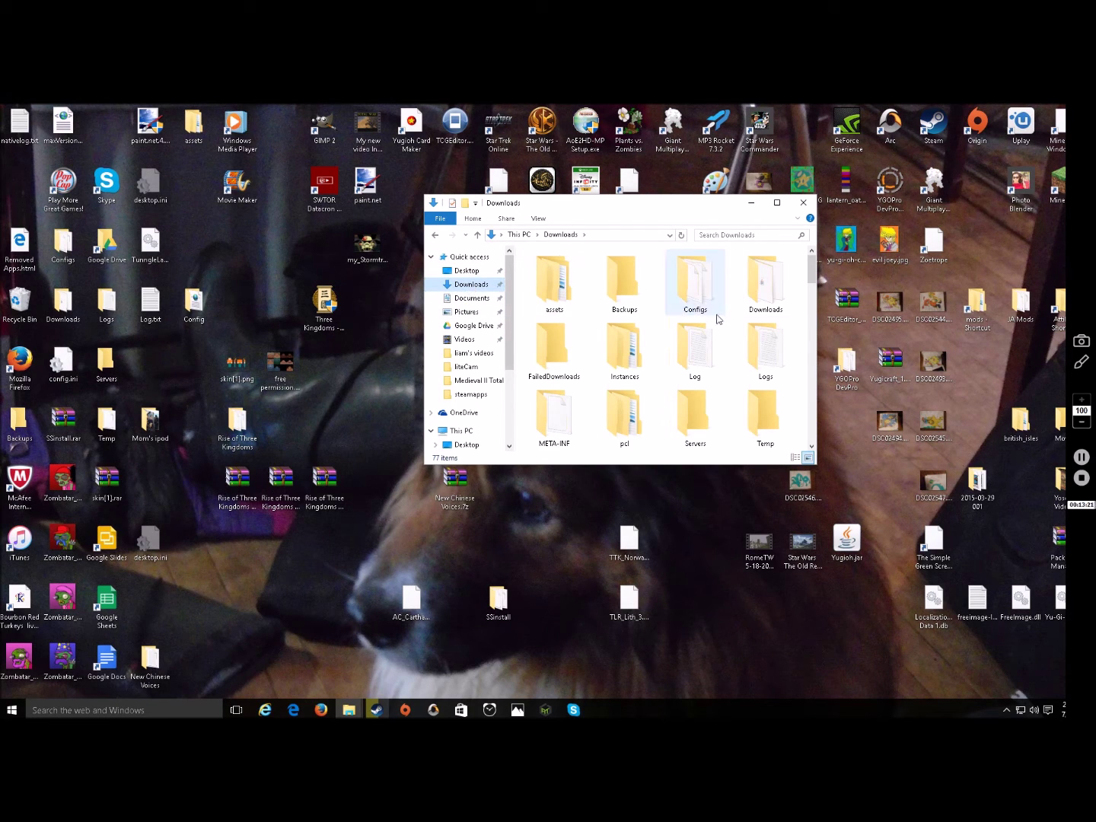
{"action": "scroll", "coordinate": [719, 374], "scroll_direction": "down", "scroll_amount": 5}
{"action": "scroll", "coordinate": [711, 385], "scroll_direction": "down", "scroll_amount": 3}
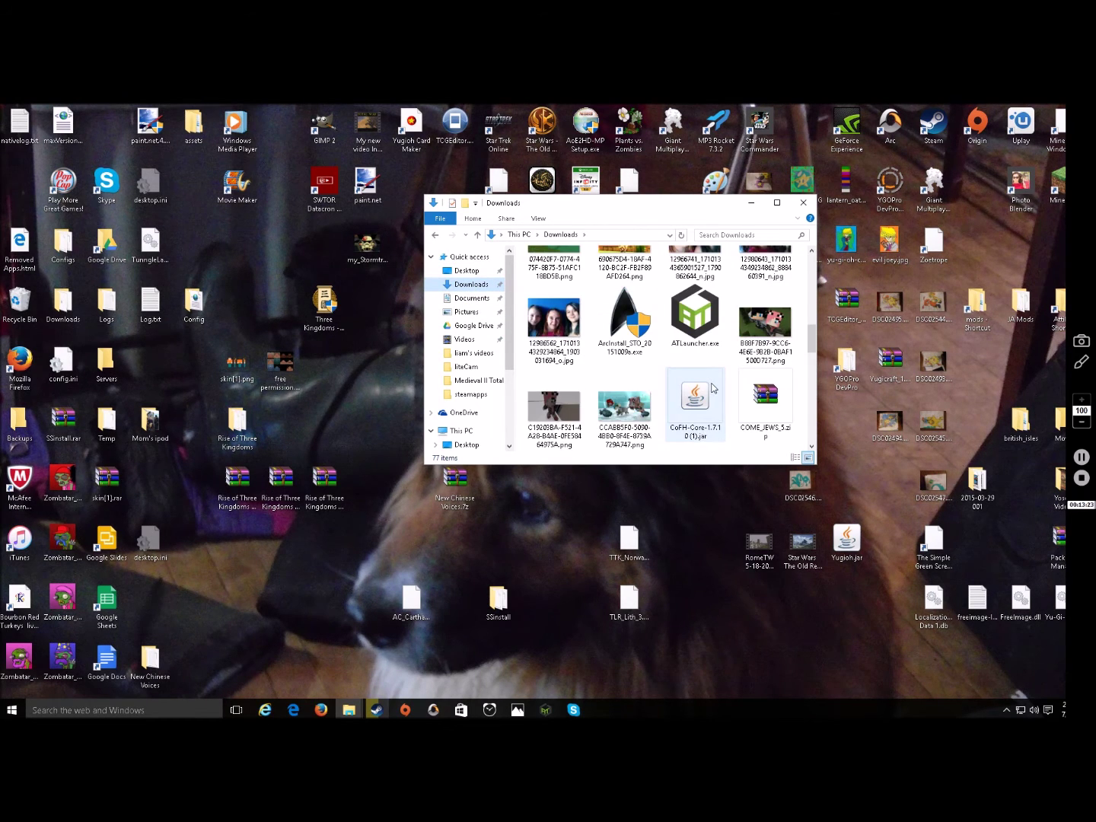
{"action": "scroll", "coordinate": [767, 390], "scroll_direction": "down", "scroll_amount": 3}
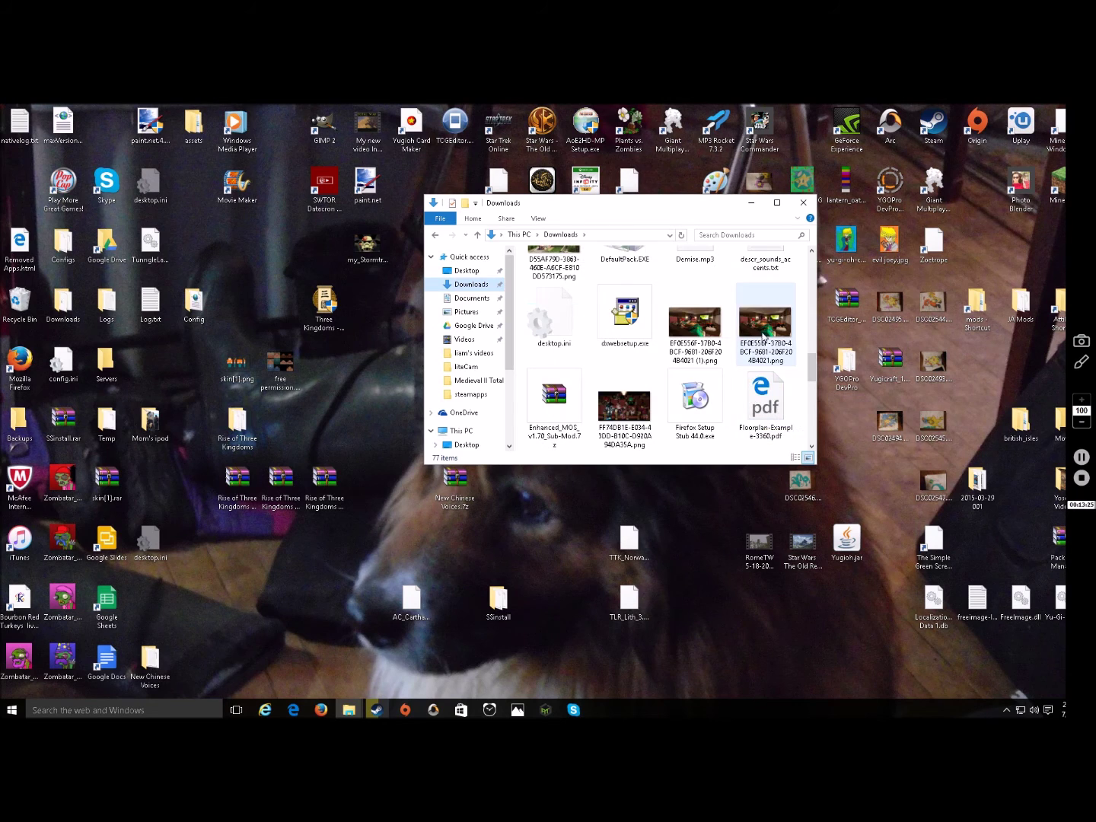
{"action": "scroll", "coordinate": [730, 403], "scroll_direction": "up", "scroll_amount": 2}
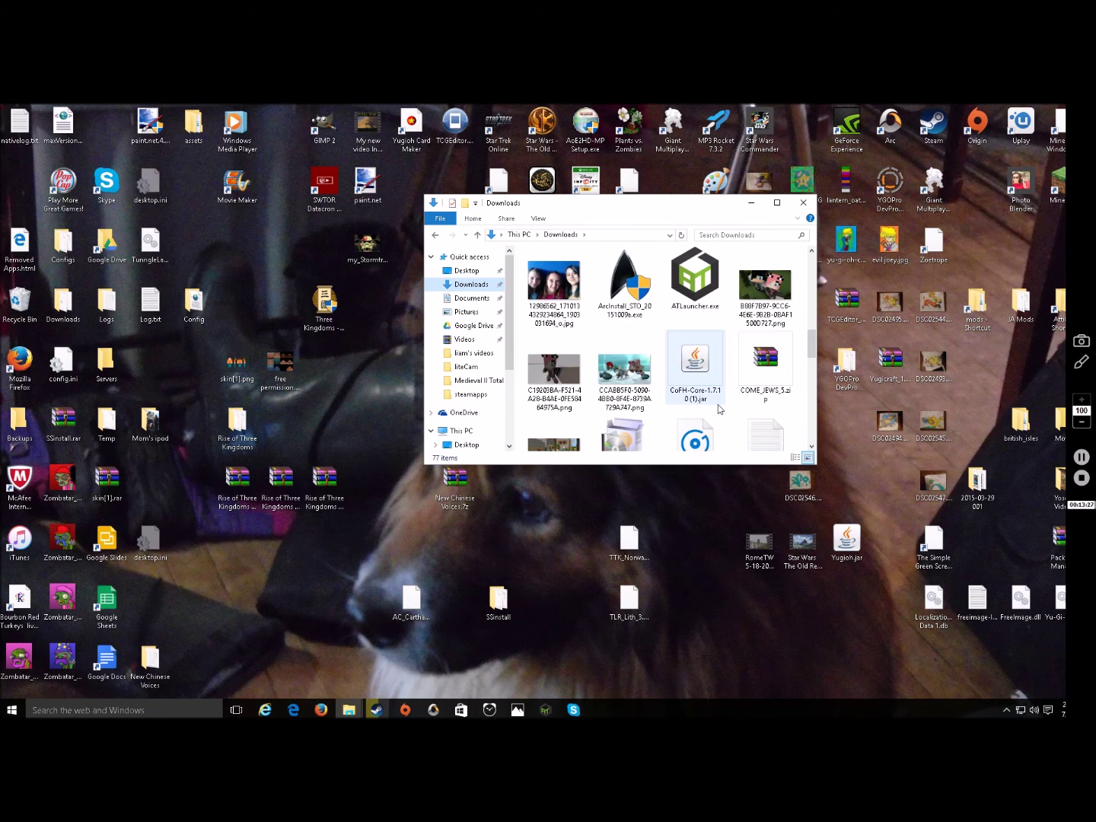
Check the contents of COME_JEWS_5.zip, then delete it from Downloads.
{"action": "double_click", "coordinate": [766, 366]}
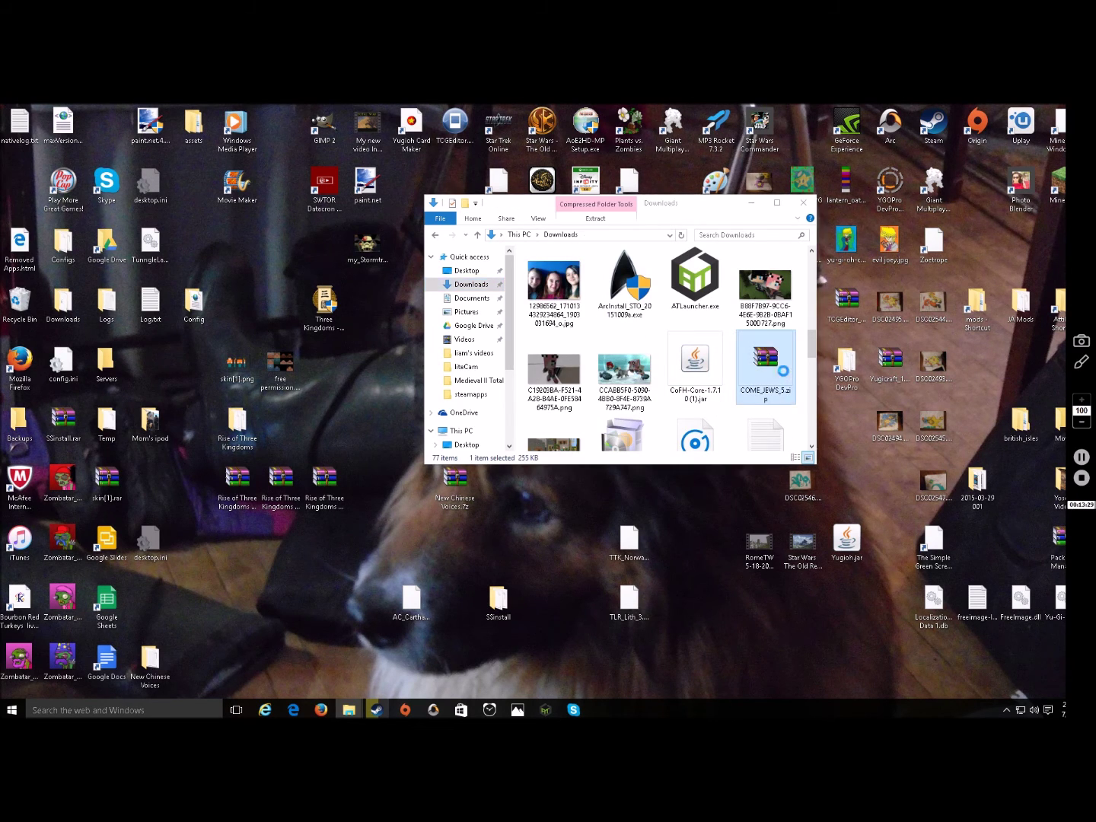
{"action": "left_click", "coordinate": [275, 241]}
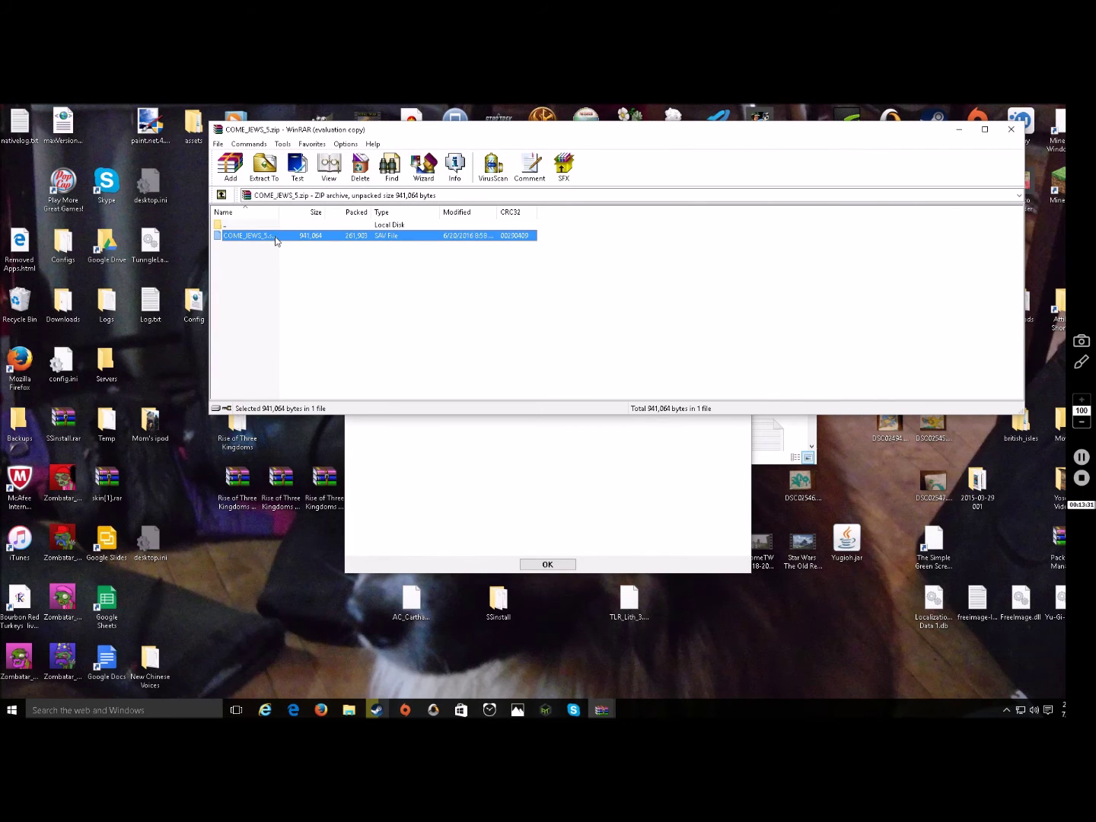
{"action": "left_click", "coordinate": [1011, 129]}
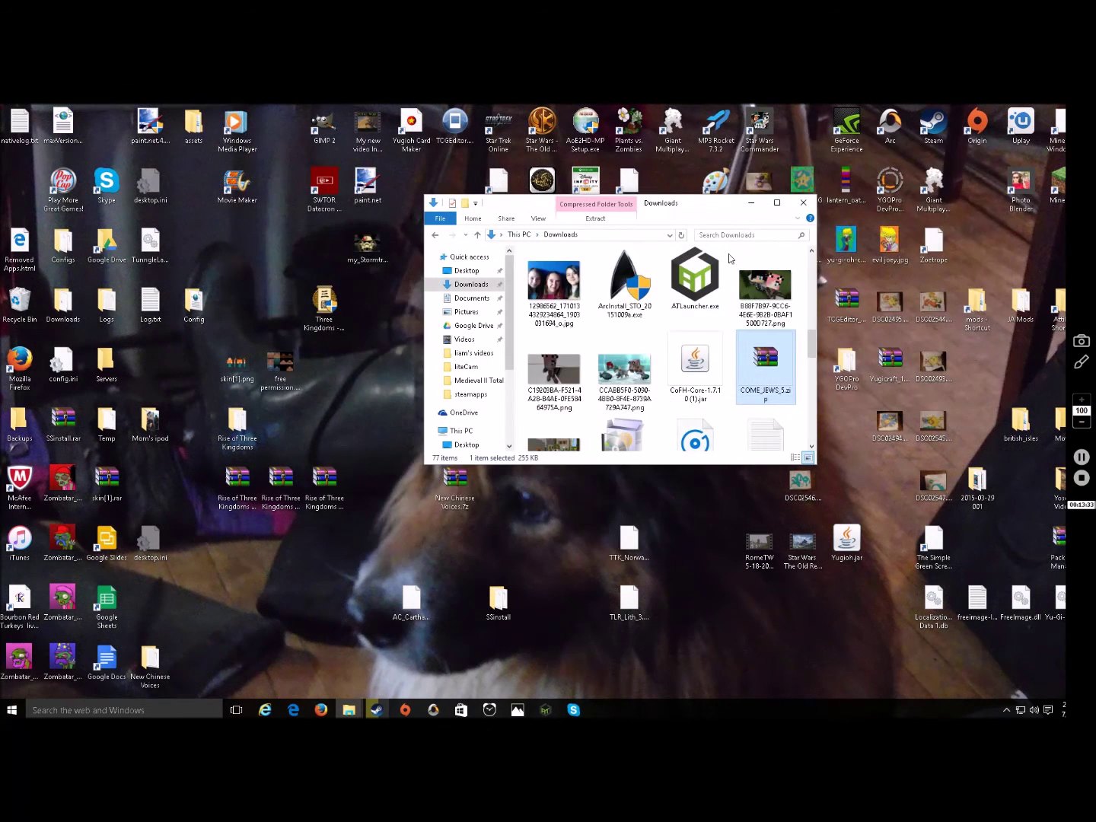
{"action": "right_click", "coordinate": [755, 363]}
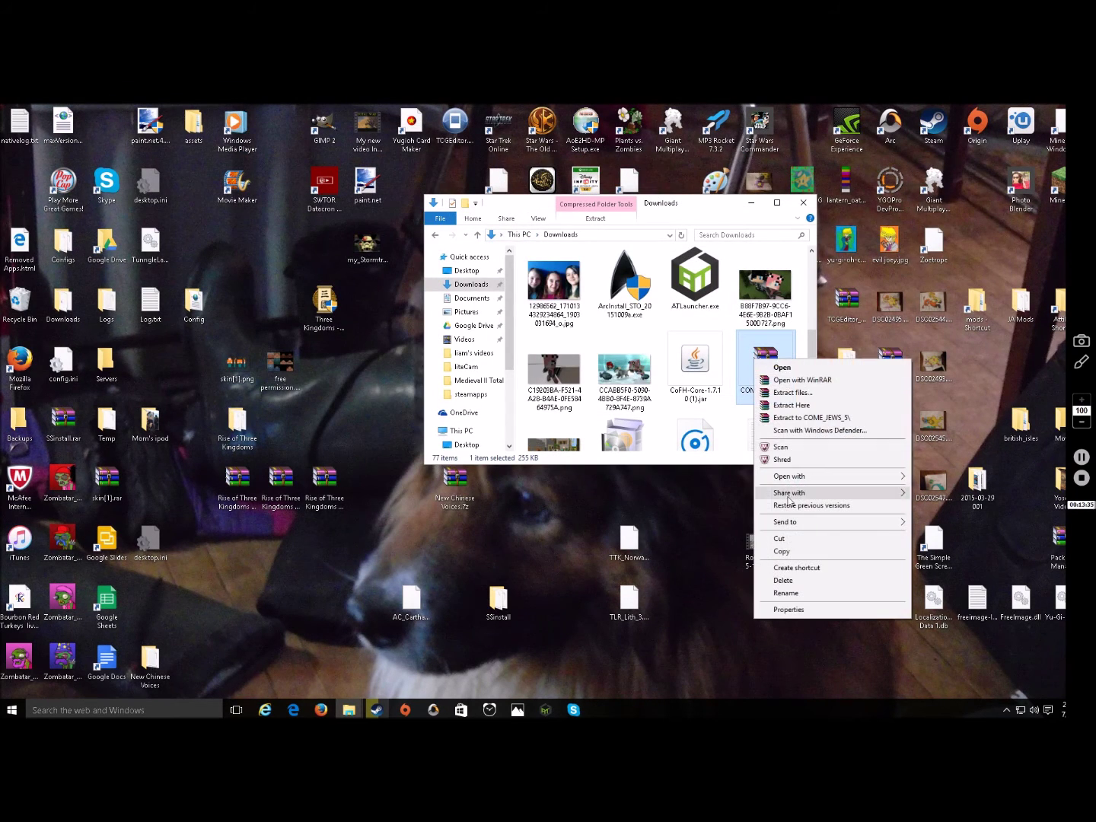
{"action": "left_click", "coordinate": [785, 581]}
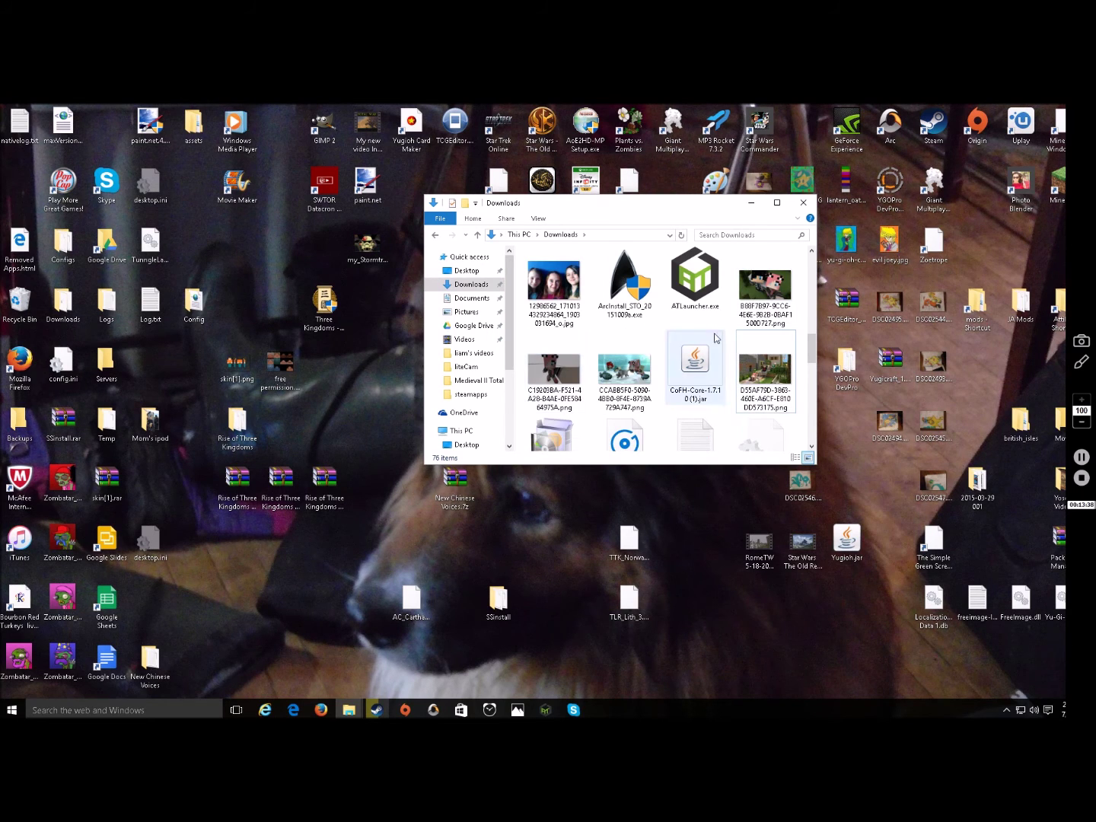
Drag descr_sounds_accents.txt onto the desktop and close the Downloads window.
{"action": "scroll", "coordinate": [669, 388], "scroll_direction": "down", "scroll_amount": 10}
{"action": "scroll", "coordinate": [753, 367], "scroll_direction": "up", "scroll_amount": 5}
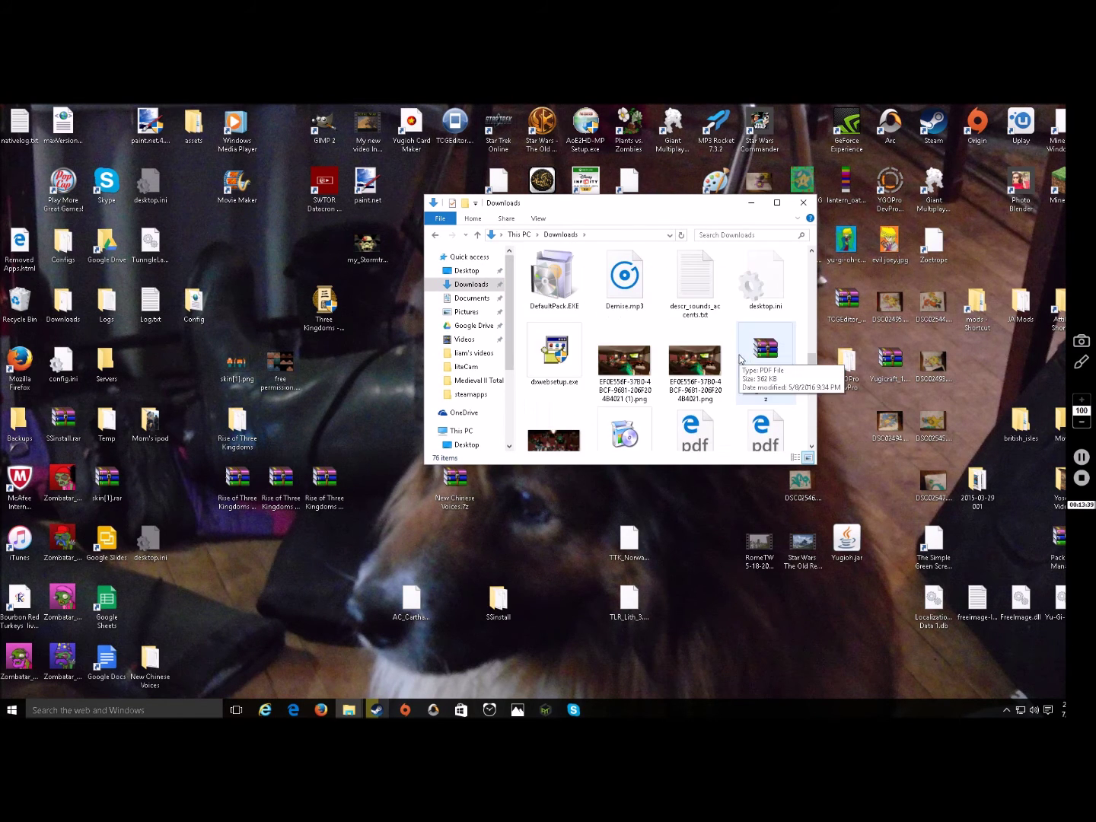
{"action": "scroll", "coordinate": [775, 374], "scroll_direction": "down", "scroll_amount": 5}
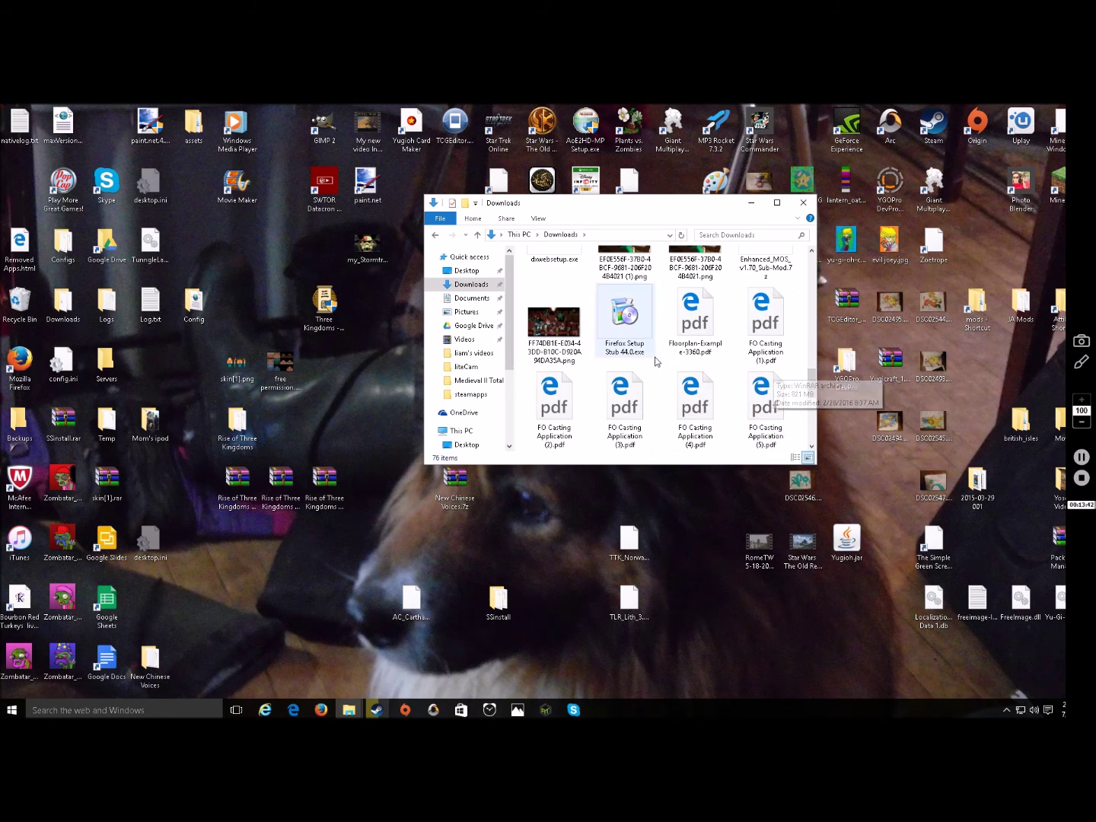
{"action": "scroll", "coordinate": [742, 399], "scroll_direction": "down", "scroll_amount": 3}
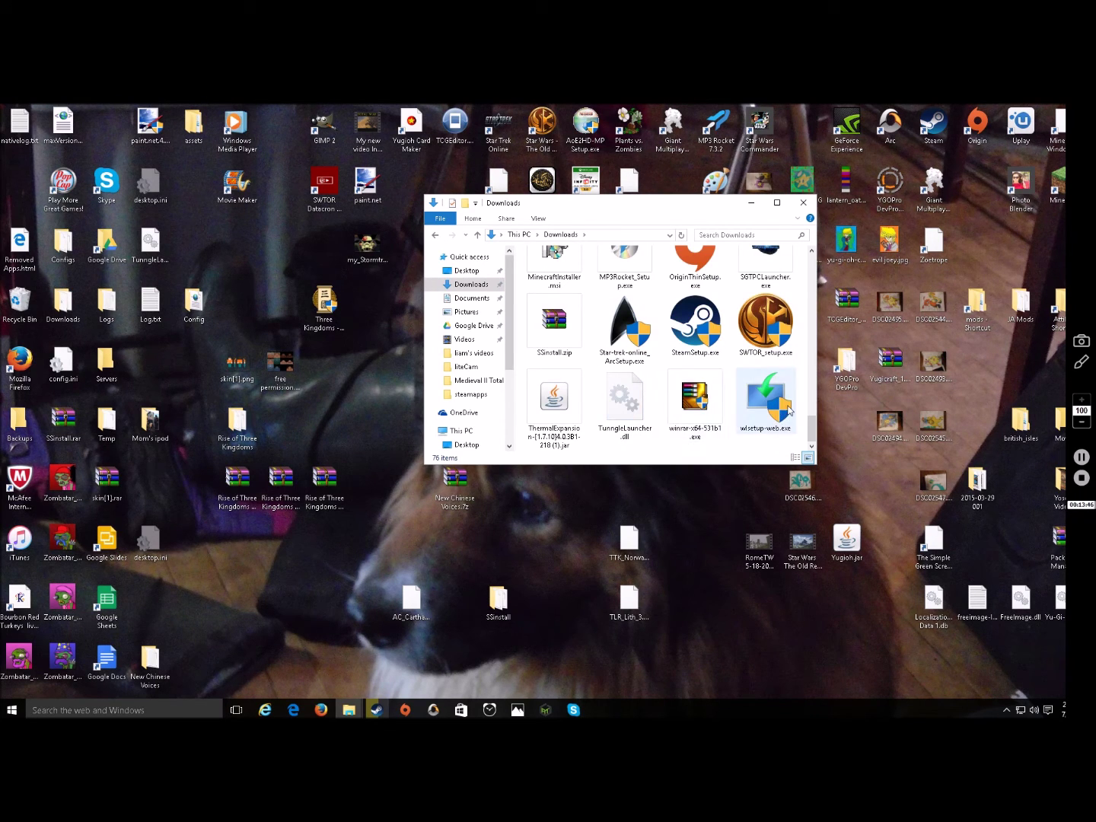
{"action": "scroll", "coordinate": [633, 429], "scroll_direction": "up", "scroll_amount": 1}
{"action": "scroll", "coordinate": [636, 431], "scroll_direction": "up", "scroll_amount": 1}
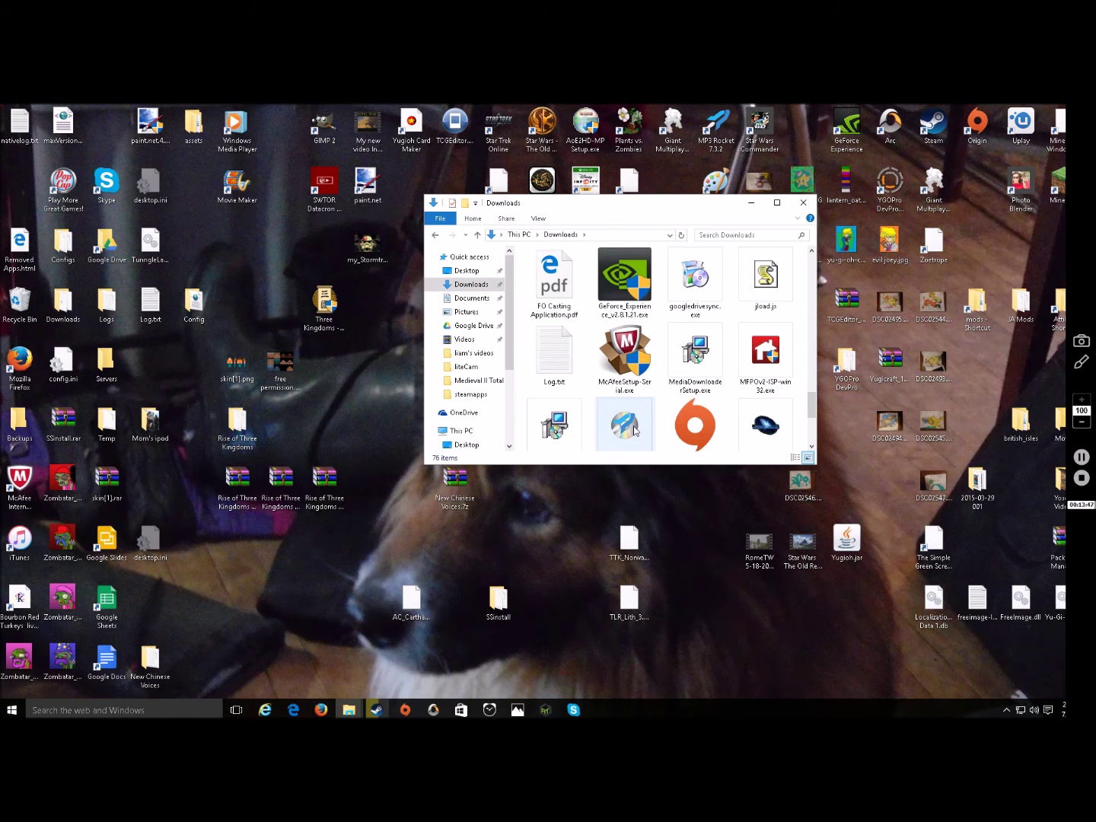
{"action": "scroll", "coordinate": [648, 407], "scroll_direction": "up", "scroll_amount": 4}
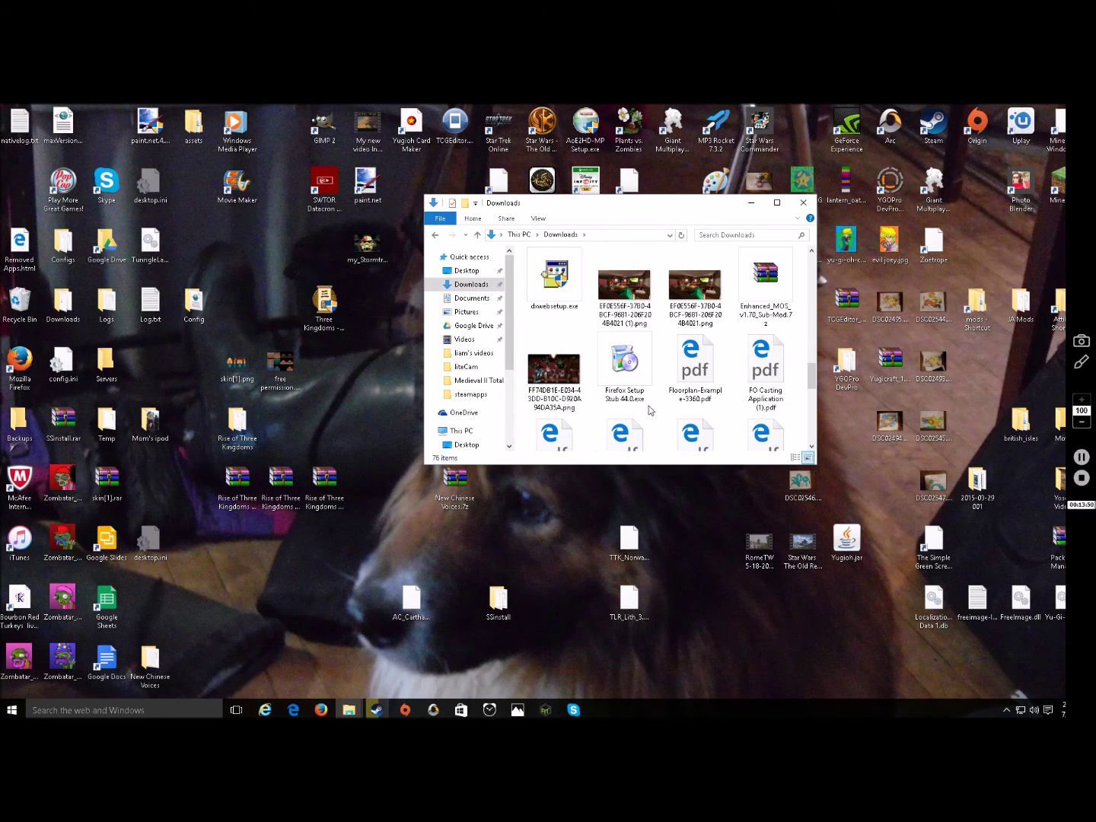
{"action": "scroll", "coordinate": [649, 406], "scroll_direction": "up", "scroll_amount": 2}
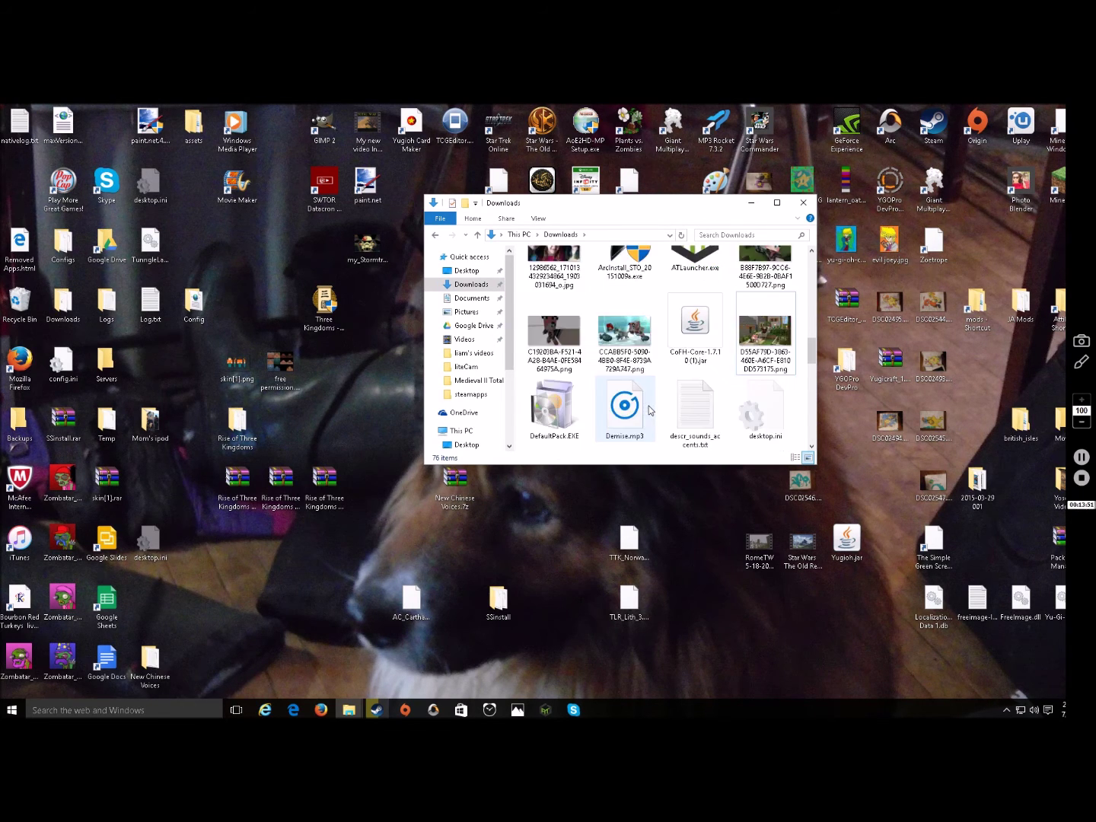
{"action": "left_click_drag", "start_coordinate": [701, 427], "coordinate": [399, 502]}
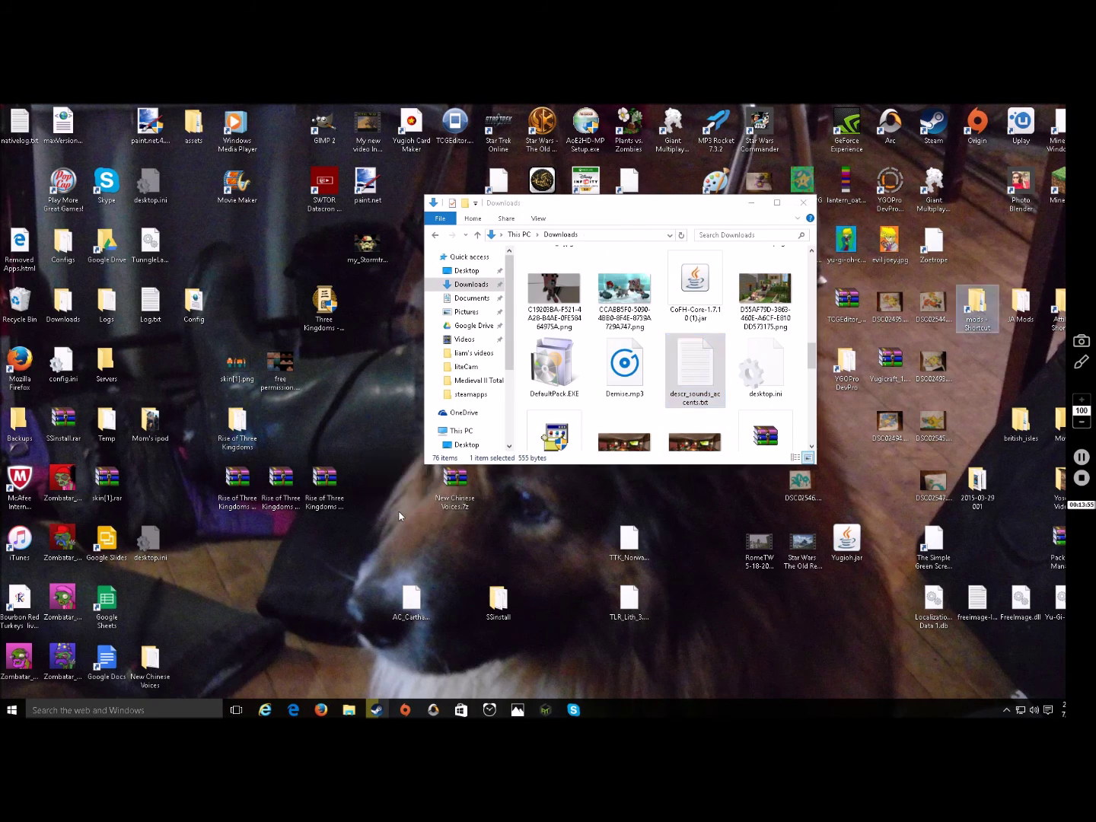
{"action": "left_click", "coordinate": [805, 202]}
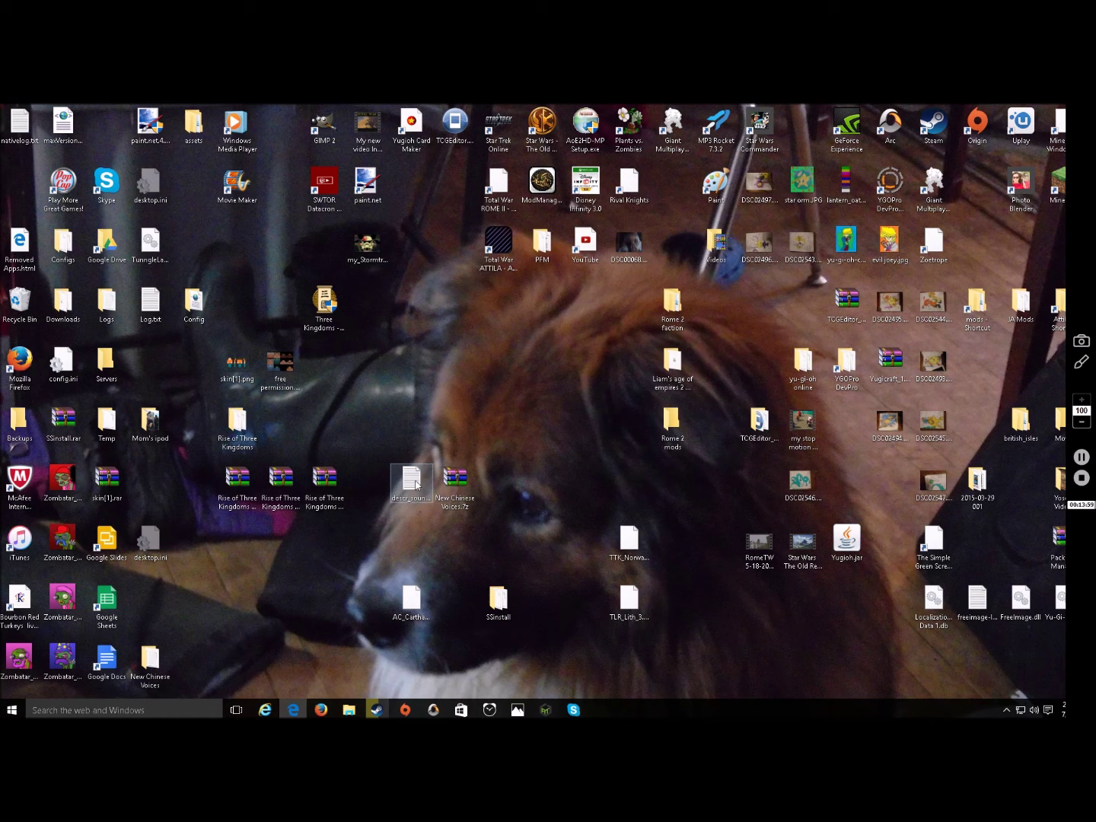
Open New Chinese Voices.7z in WinRAR down to its data folder, dismissing the license reminder.
{"action": "double_click", "coordinate": [455, 480]}
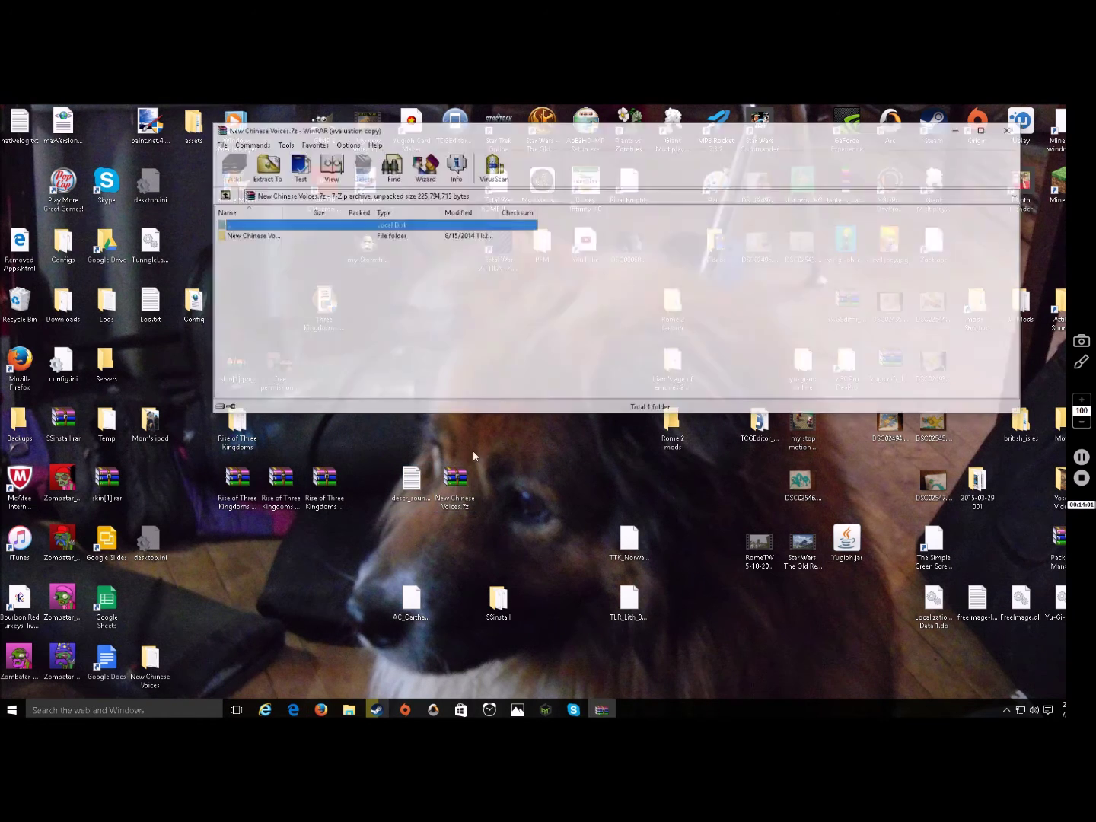
{"action": "double_click", "coordinate": [265, 236]}
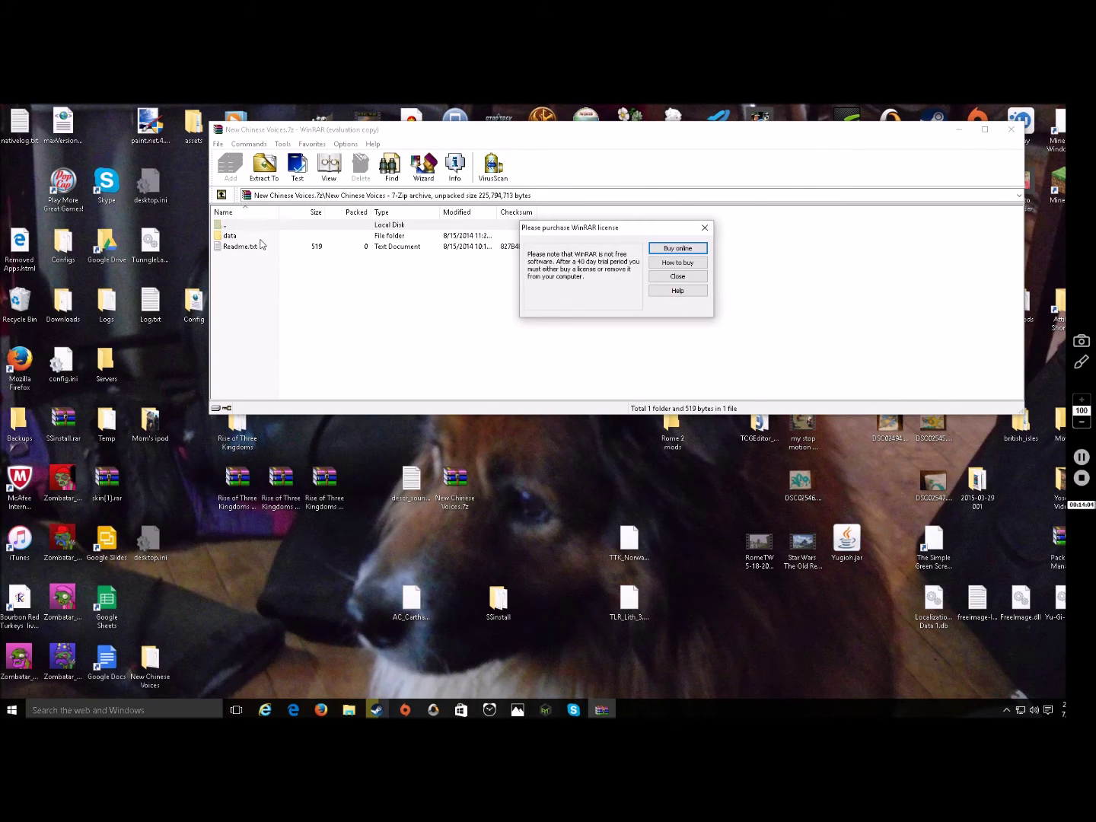
{"action": "left_click", "coordinate": [705, 228]}
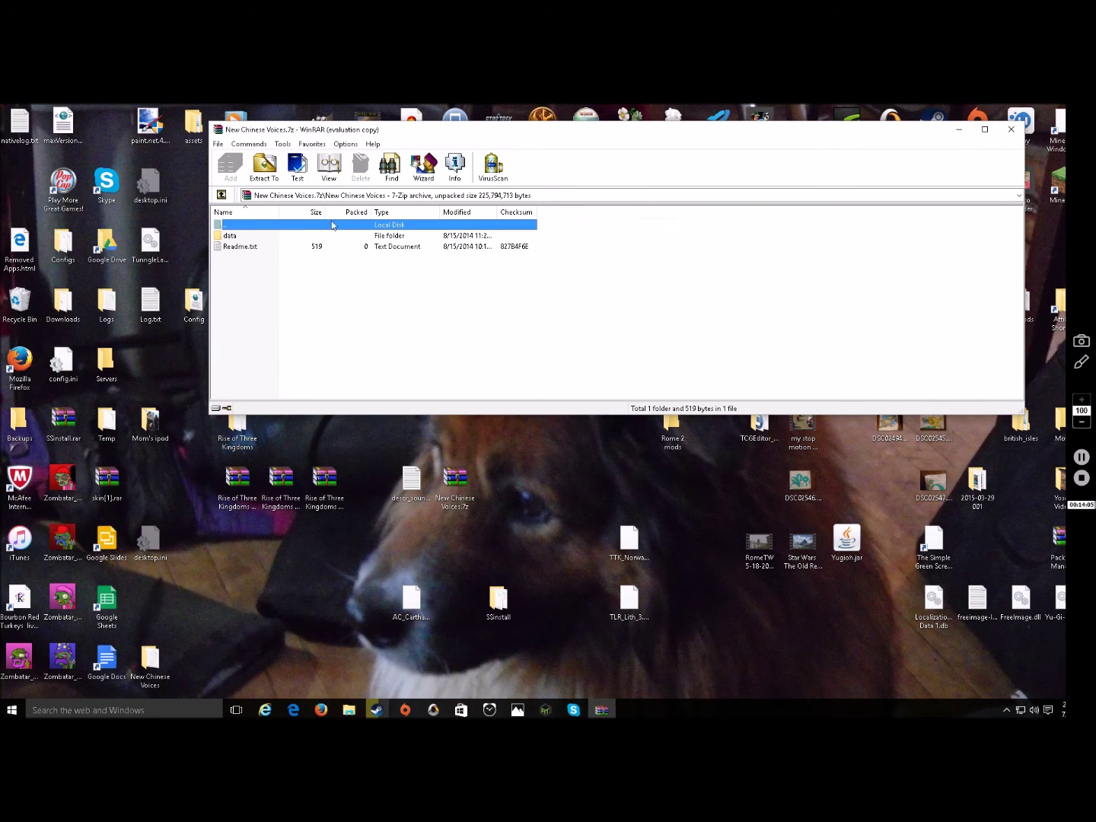
{"action": "double_click", "coordinate": [243, 236]}
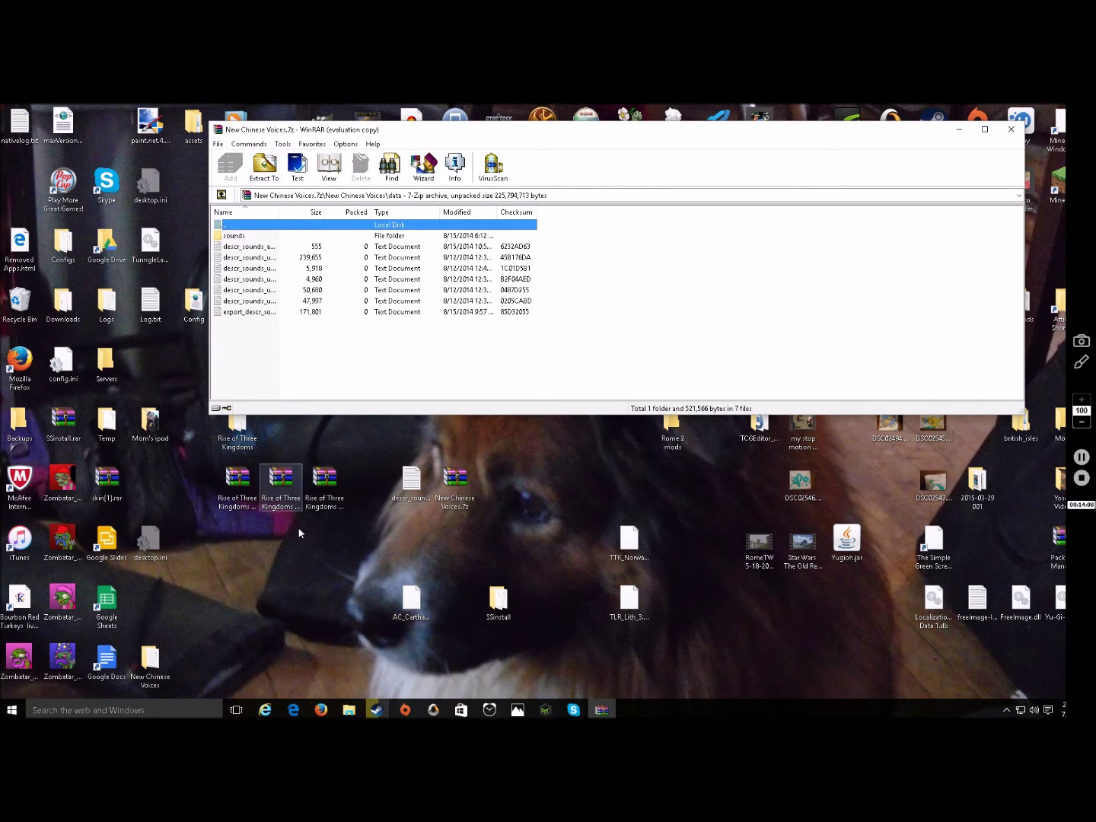
{"action": "left_click", "coordinate": [294, 709]}
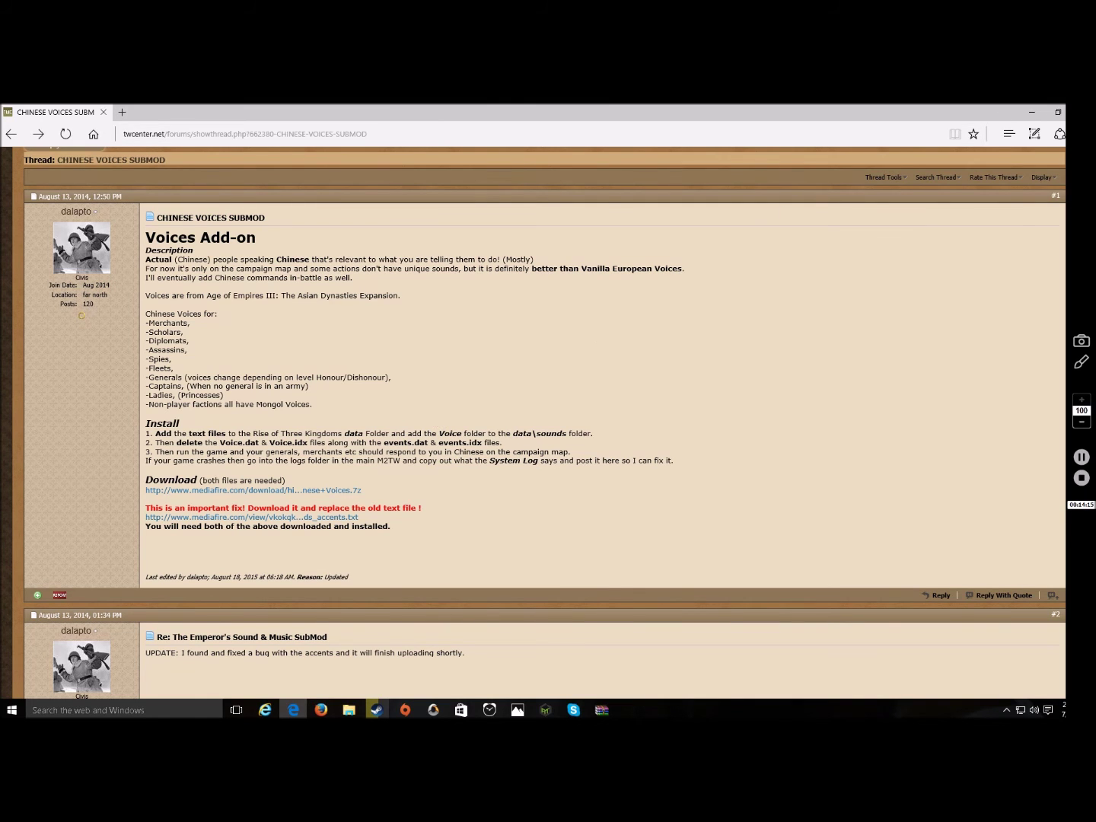
Recheck the forum steps, then reopen the archive's data folder and select all seven text files.
{"action": "left_click", "coordinate": [1039, 113]}
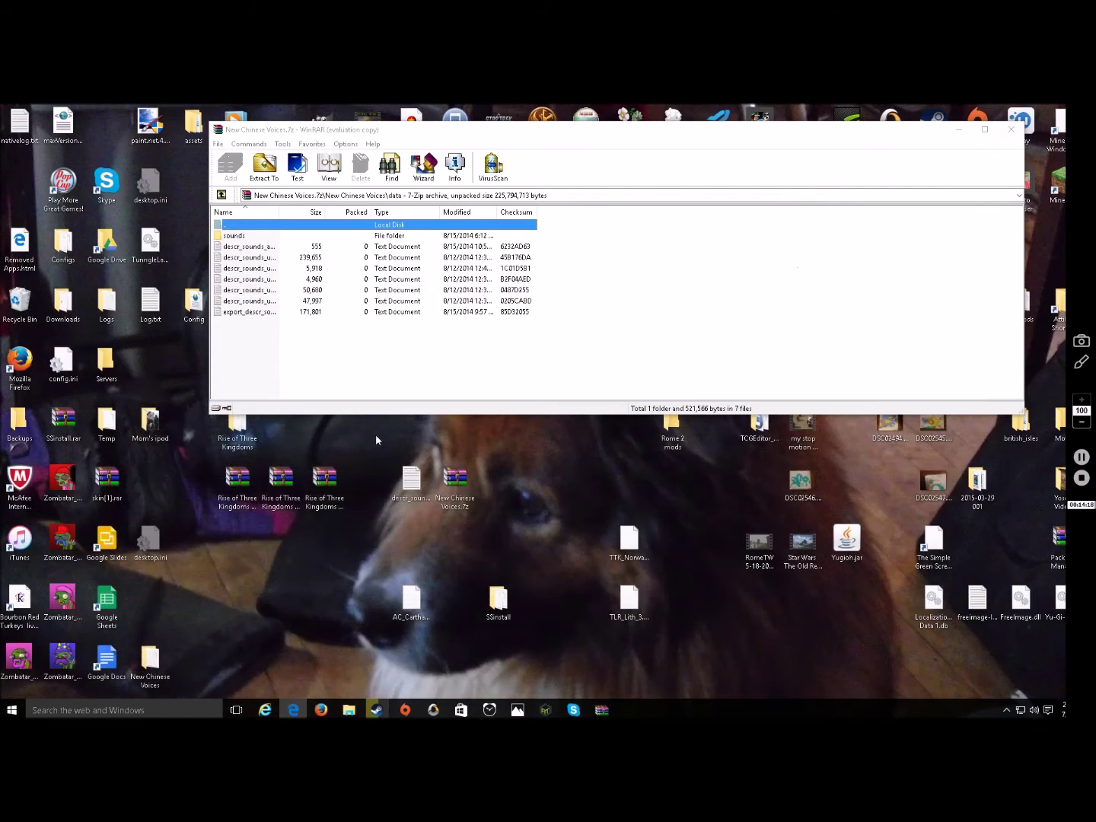
{"action": "left_click", "coordinate": [270, 312]}
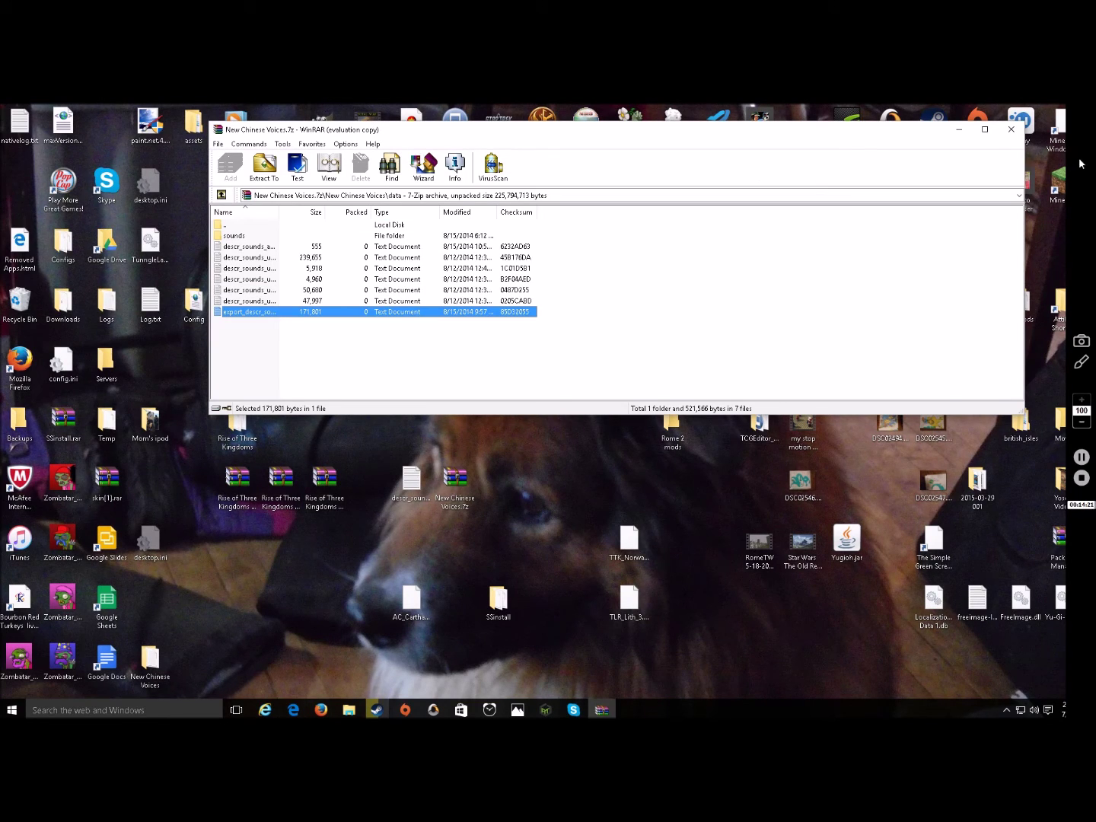
{"action": "left_click", "coordinate": [222, 196]}
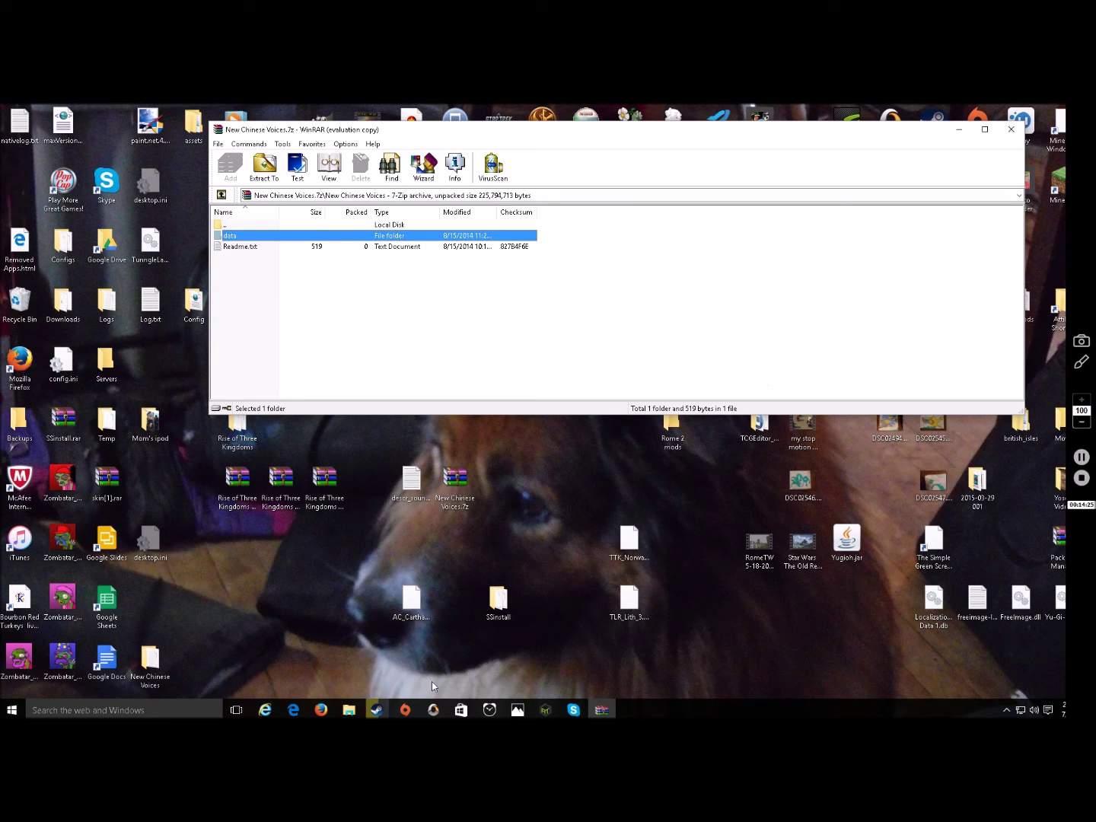
{"action": "left_click", "coordinate": [293, 708]}
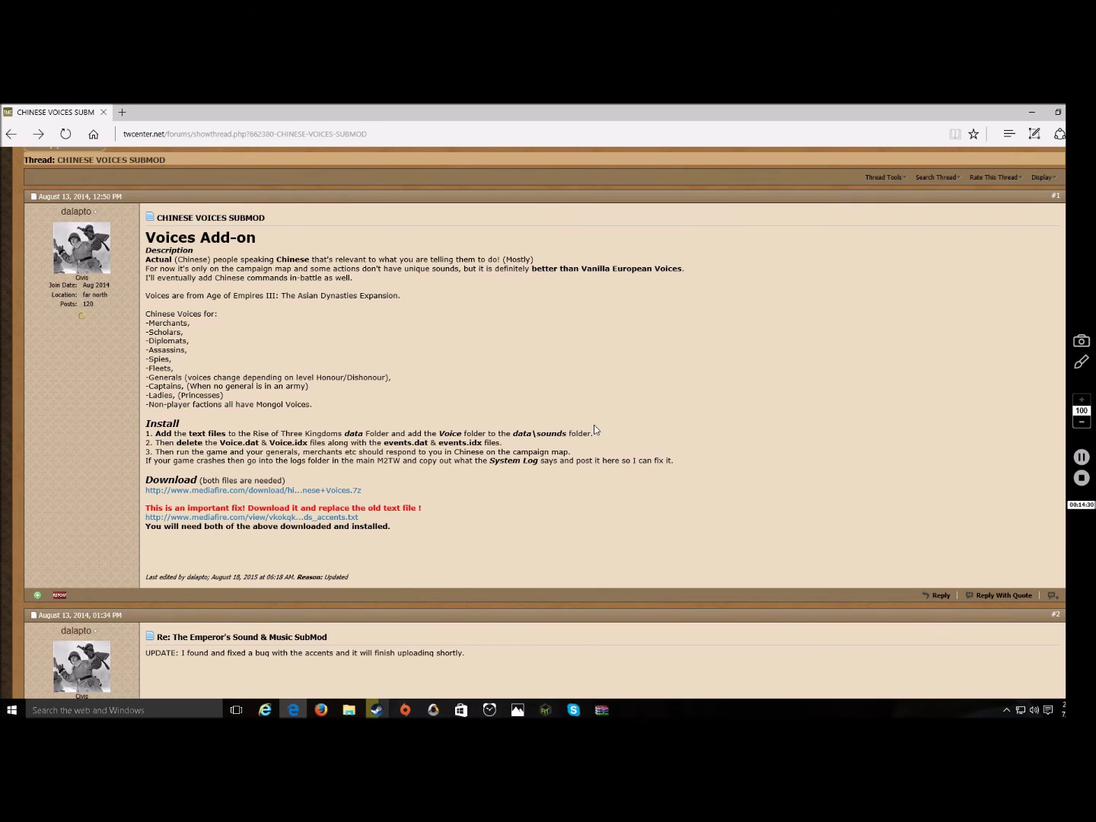
{"action": "left_click", "coordinate": [1032, 112]}
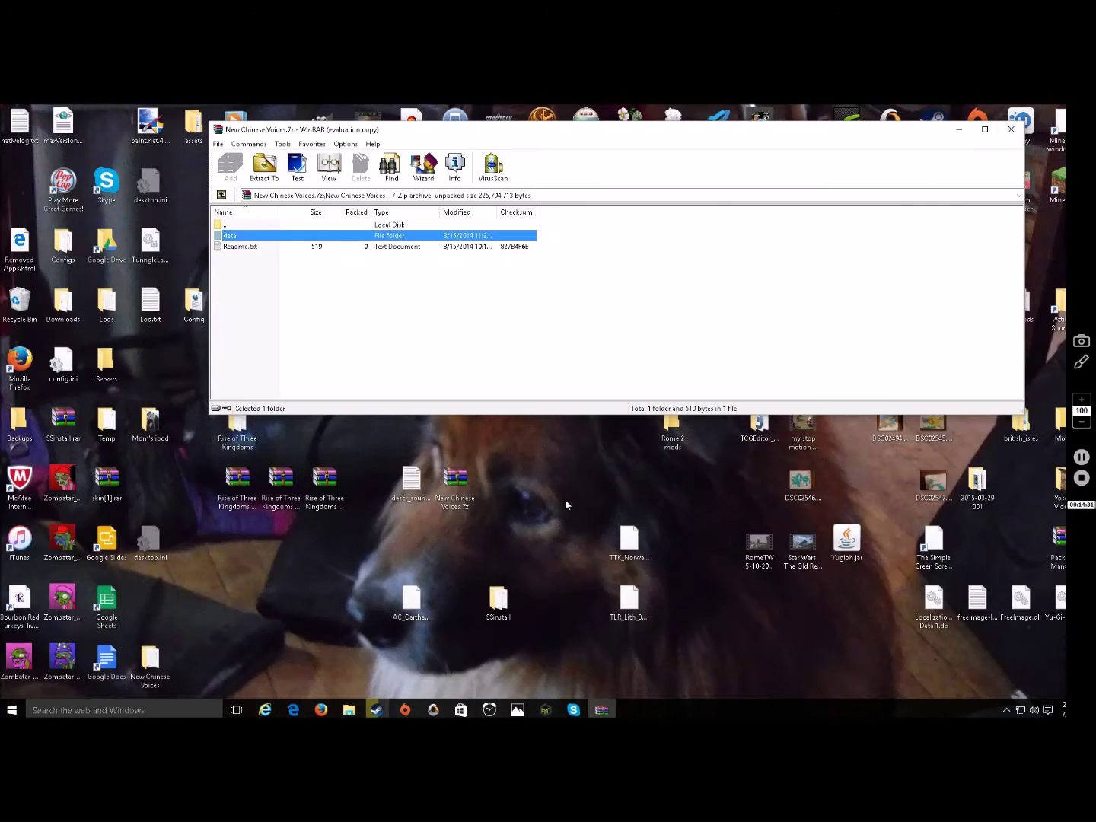
{"action": "double_click", "coordinate": [230, 236]}
{"action": "left_click_drag", "start_coordinate": [242, 338], "coordinate": [257, 246]}
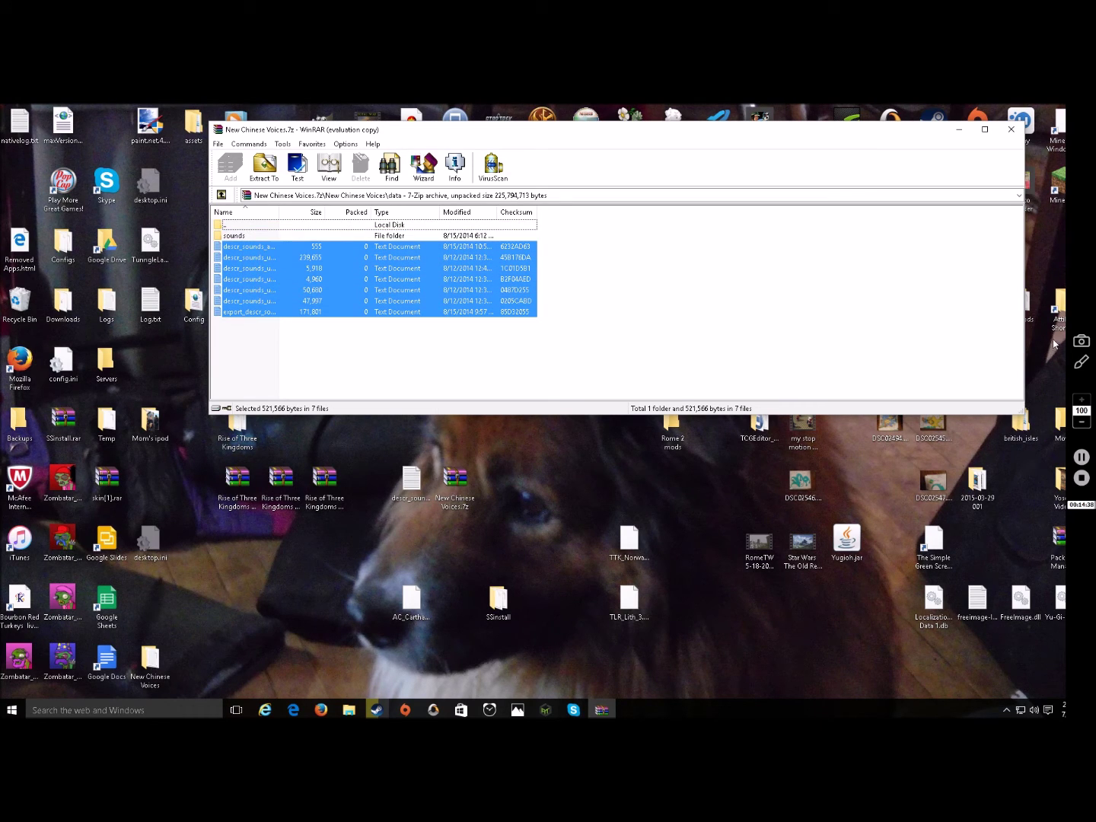
Compare with mods\Three_Kingdoms\data in File Explorer, close it, and return to the forum instructions.
{"action": "left_click", "coordinate": [347, 710]}
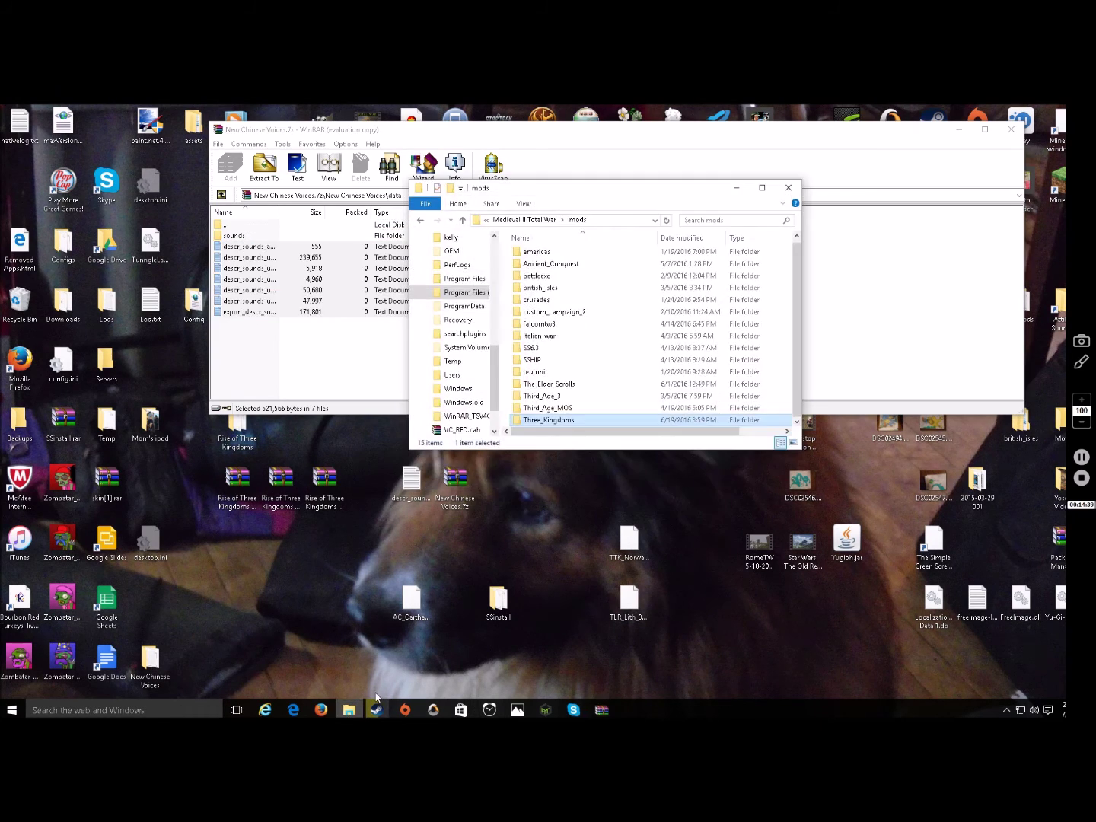
{"action": "double_click", "coordinate": [556, 420]}
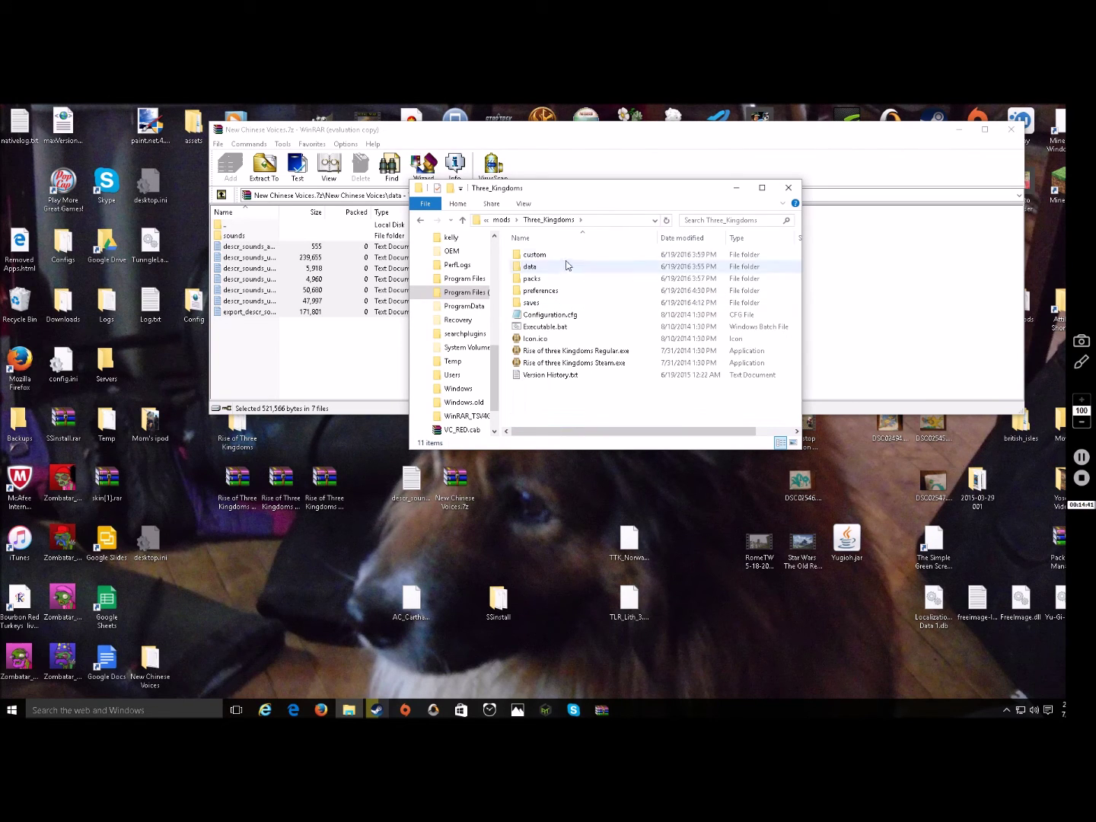
{"action": "double_click", "coordinate": [532, 268]}
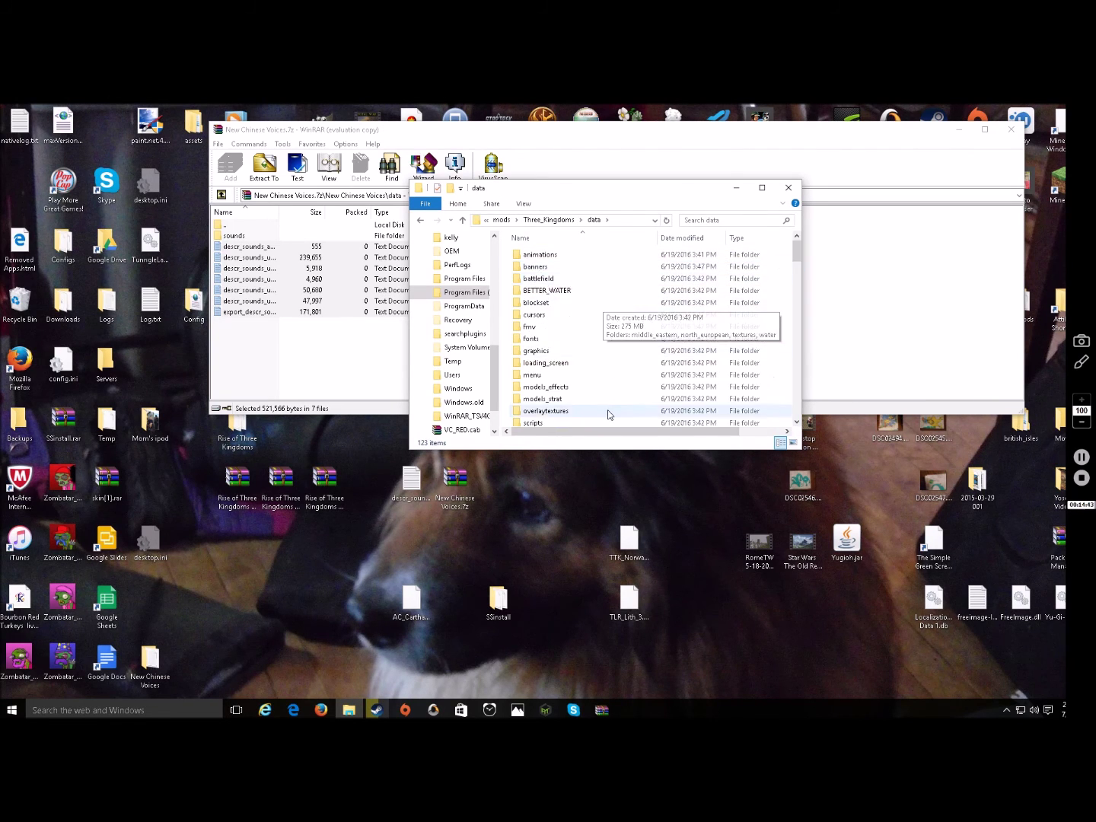
{"action": "scroll", "coordinate": [608, 415], "scroll_direction": "down", "scroll_amount": 12}
{"action": "scroll", "coordinate": [609, 415], "scroll_direction": "down", "scroll_amount": 6}
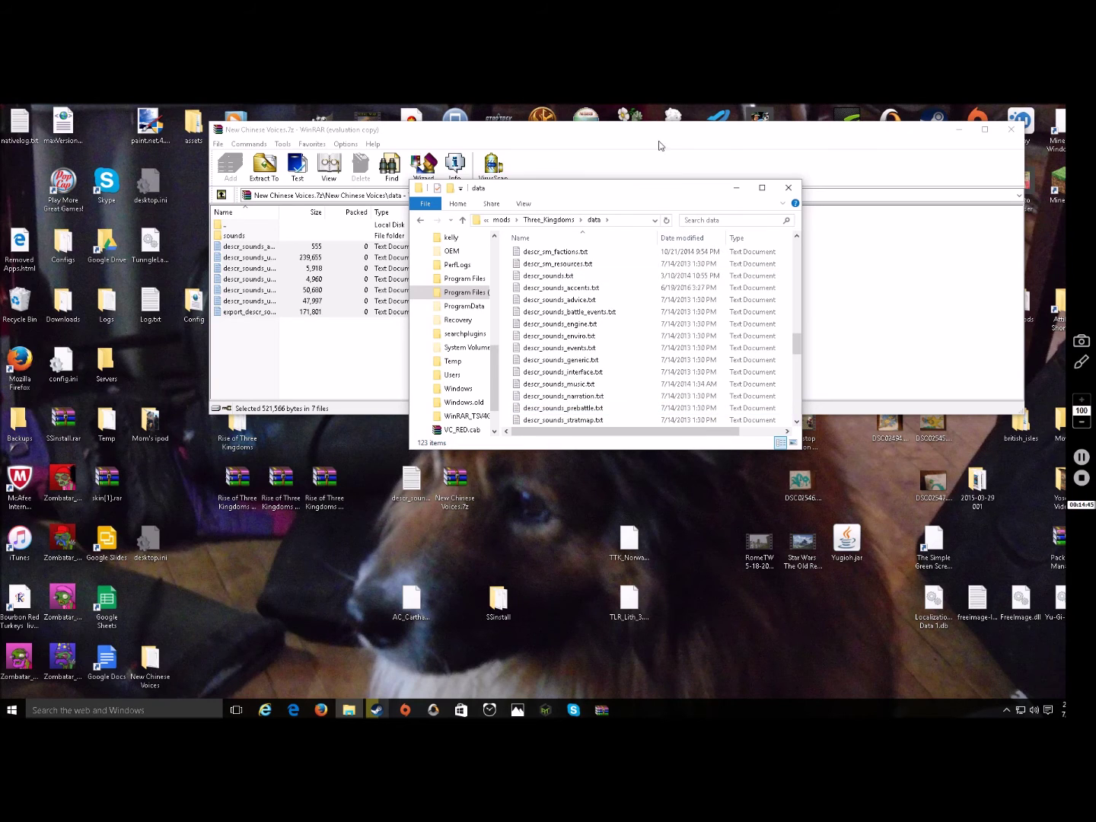
{"action": "left_click_drag", "start_coordinate": [629, 195], "coordinate": [733, 227]}
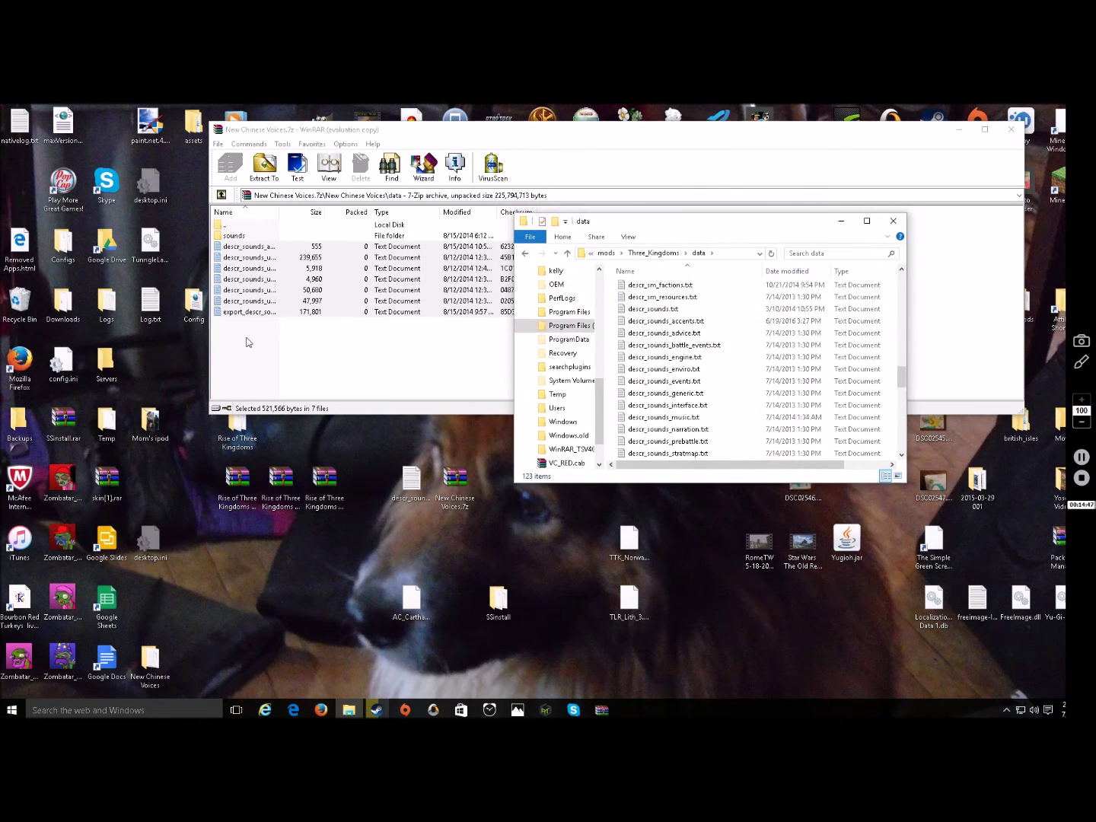
{"action": "left_click_drag", "start_coordinate": [246, 342], "coordinate": [286, 250]}
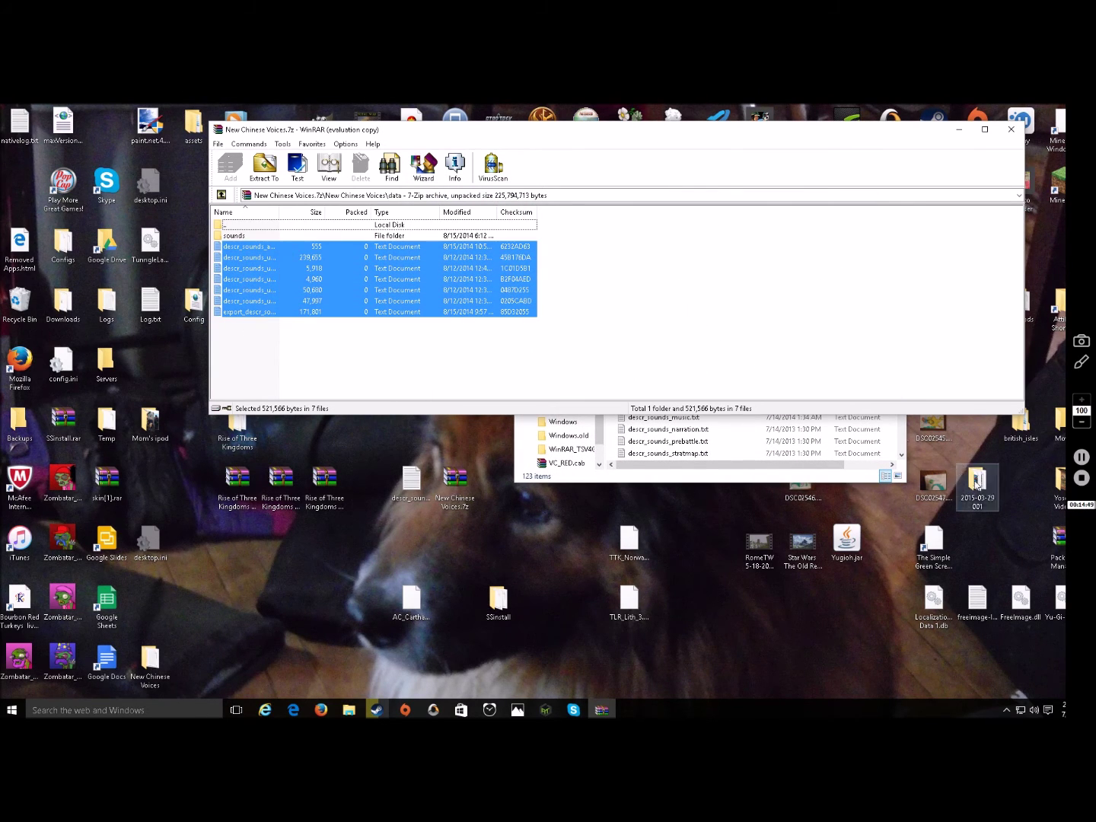
{"action": "left_click", "coordinate": [777, 476]}
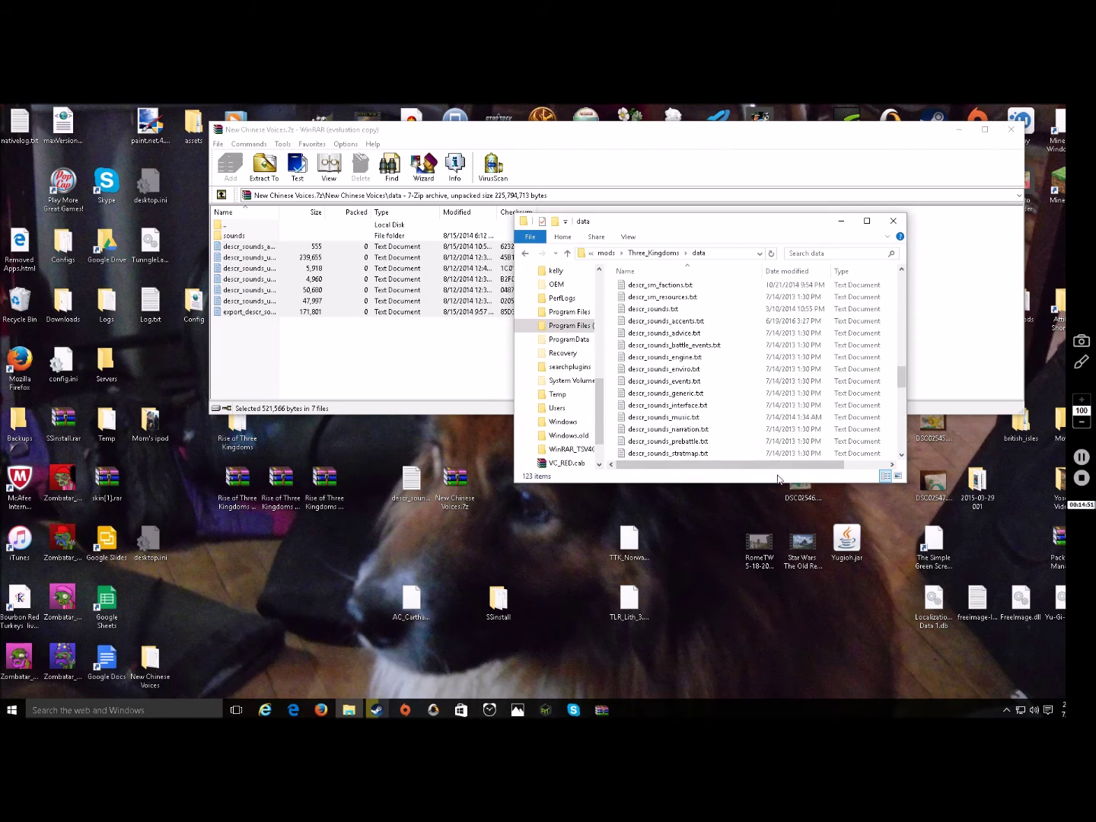
{"action": "left_click", "coordinate": [895, 222]}
{"action": "left_click", "coordinate": [293, 710]}
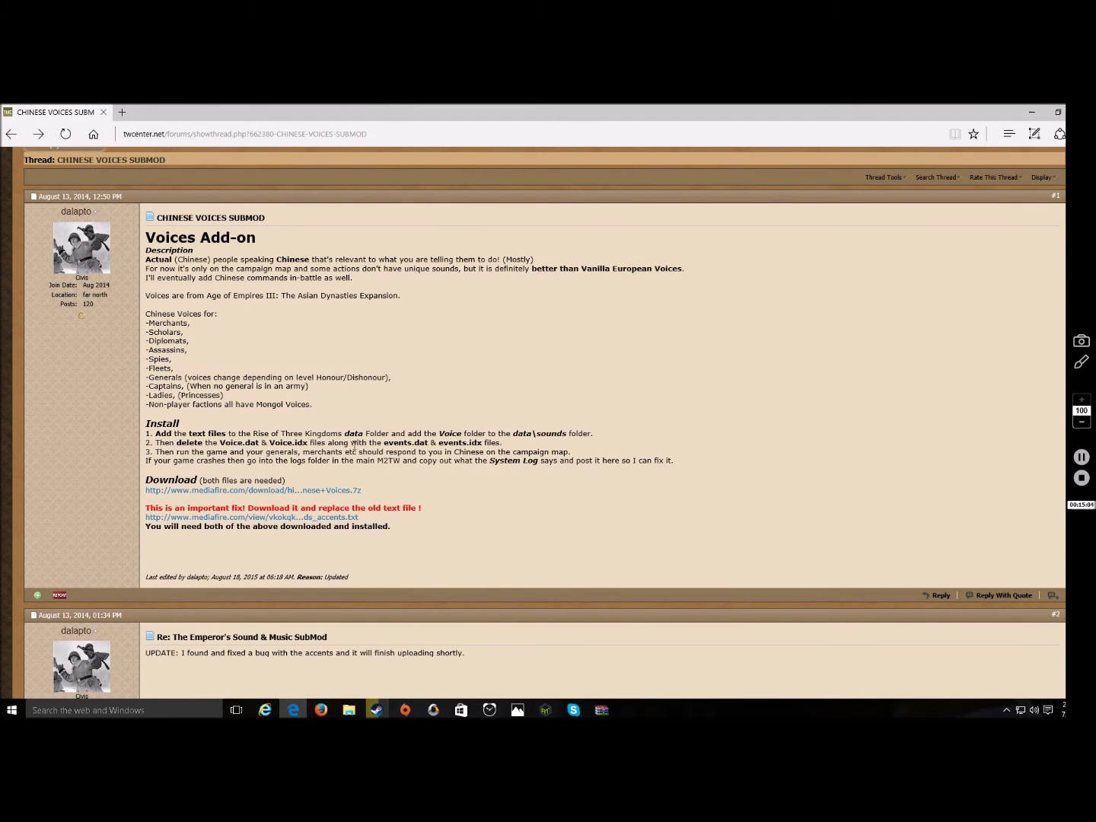
Browse into the archive's sounds and Voice folders in WinRAR, rereading the forum instructions in between.
{"action": "left_click", "coordinate": [1036, 111]}
{"action": "double_click", "coordinate": [256, 236]}
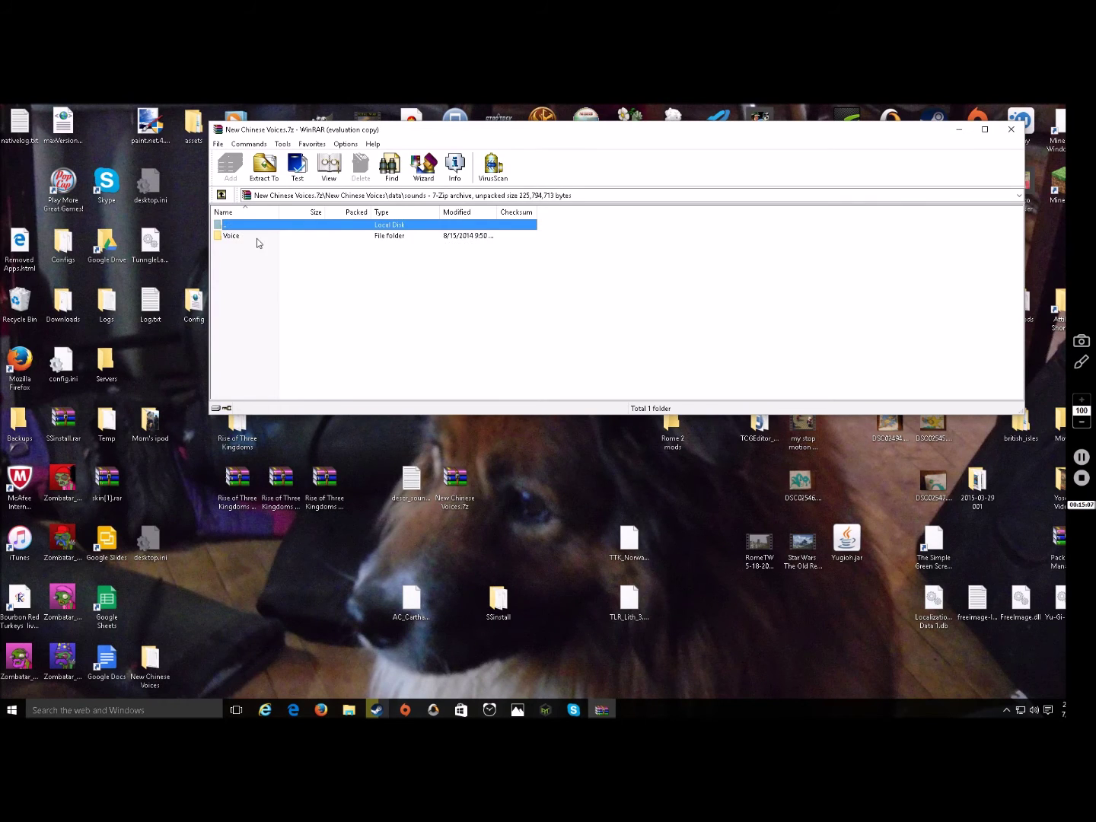
{"action": "double_click", "coordinate": [242, 236]}
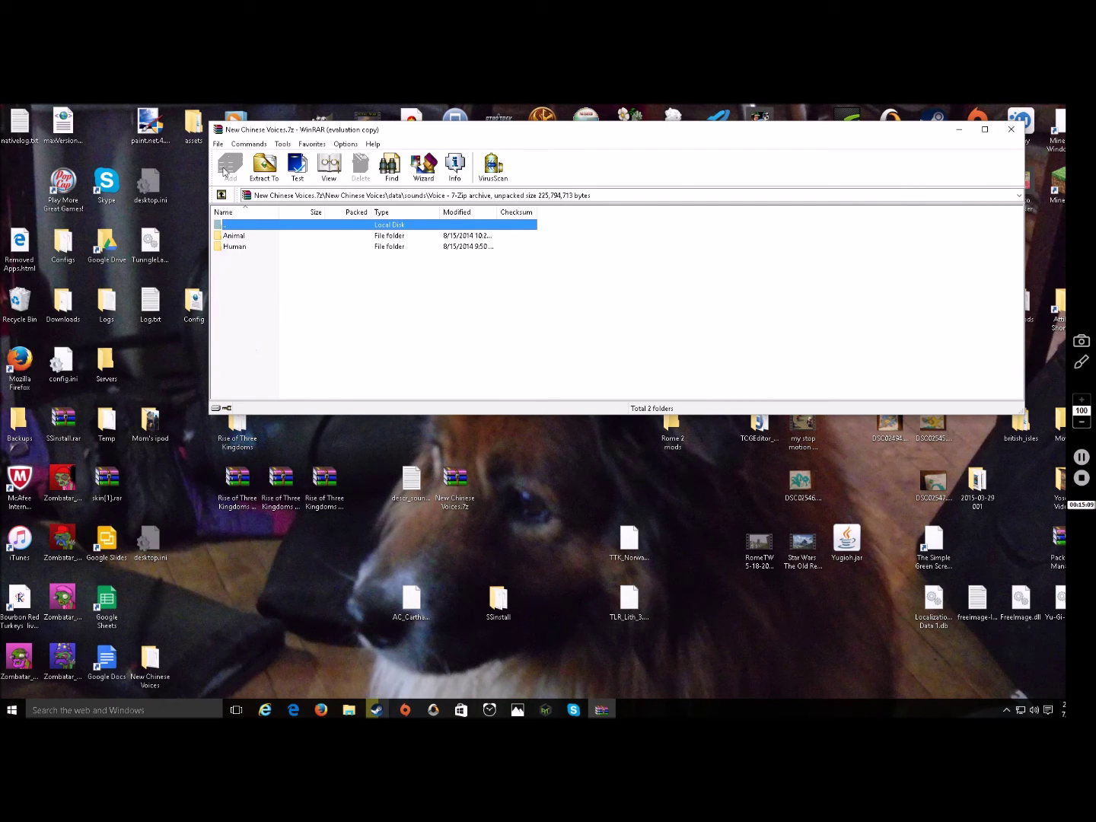
{"action": "left_click", "coordinate": [293, 711]}
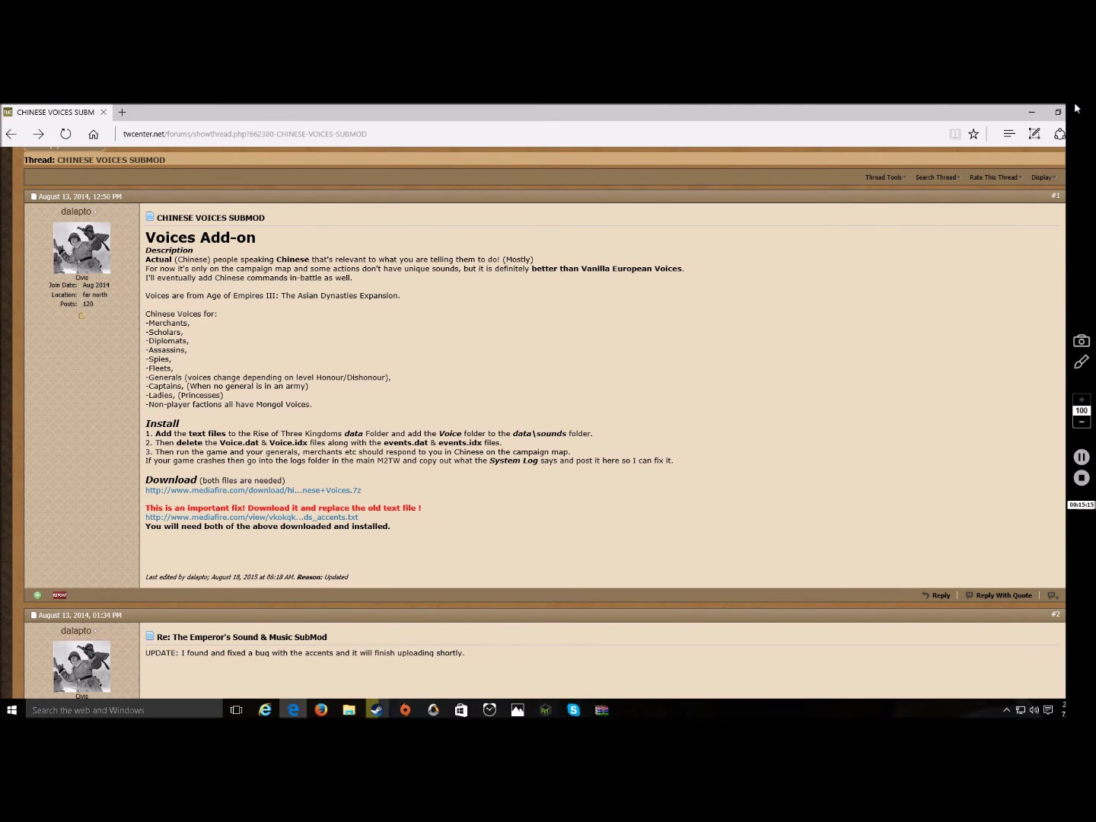
{"action": "left_click", "coordinate": [1031, 112]}
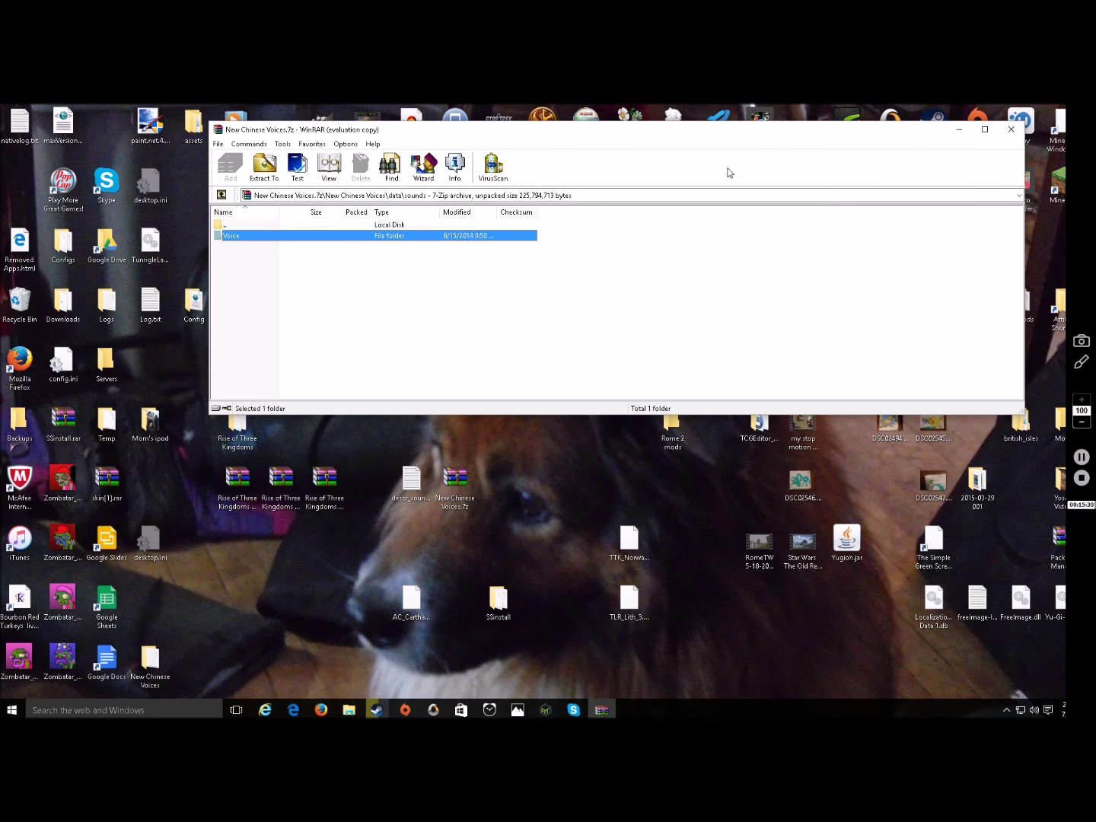
Browse from the mods shortcut to Three_Kingdoms\data\sounds\Voice in File Explorer.
{"action": "left_click_drag", "start_coordinate": [716, 134], "coordinate": [571, 168]}
{"action": "double_click", "coordinate": [970, 307]}
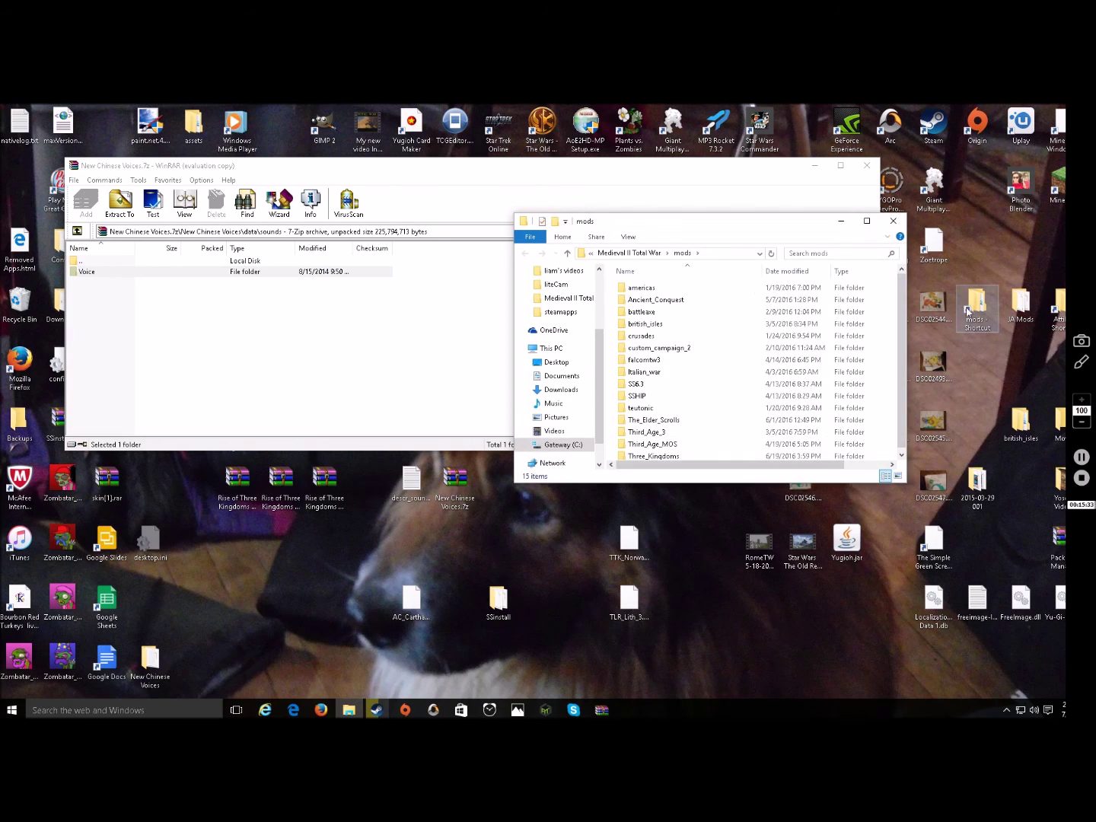
{"action": "double_click", "coordinate": [675, 453]}
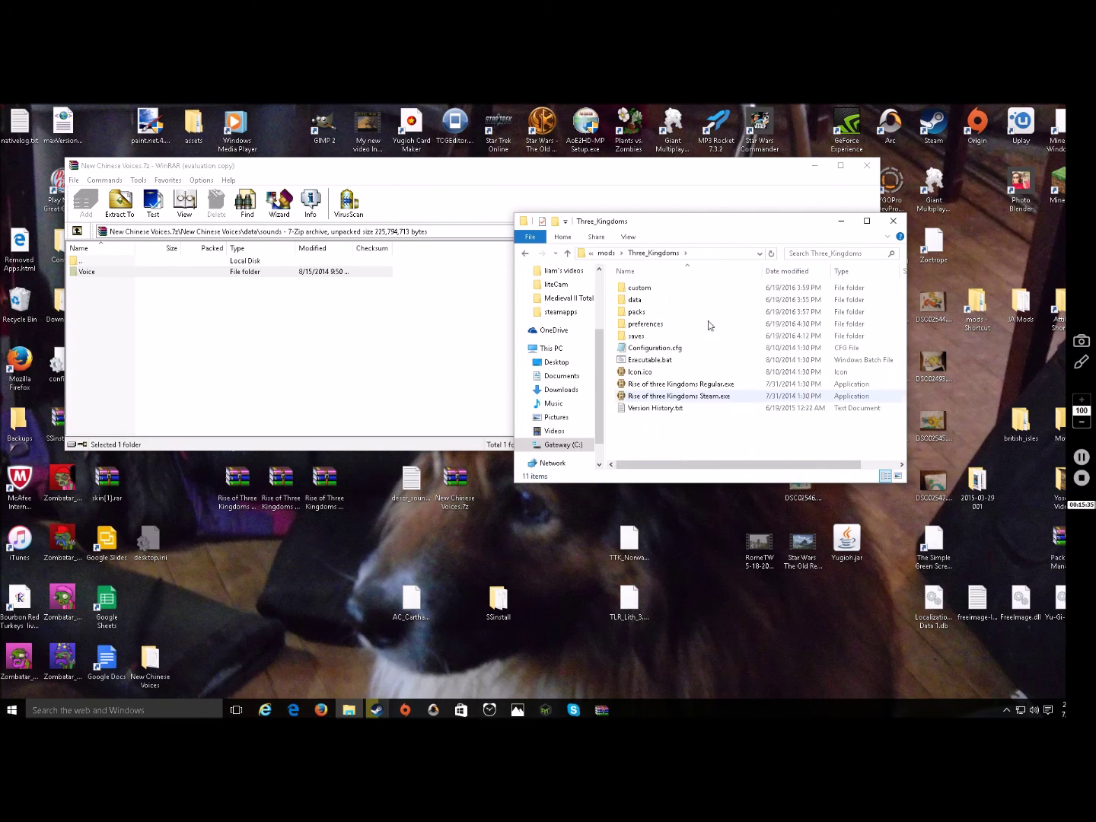
{"action": "left_click", "coordinate": [672, 303]}
{"action": "double_click", "coordinate": [672, 305]}
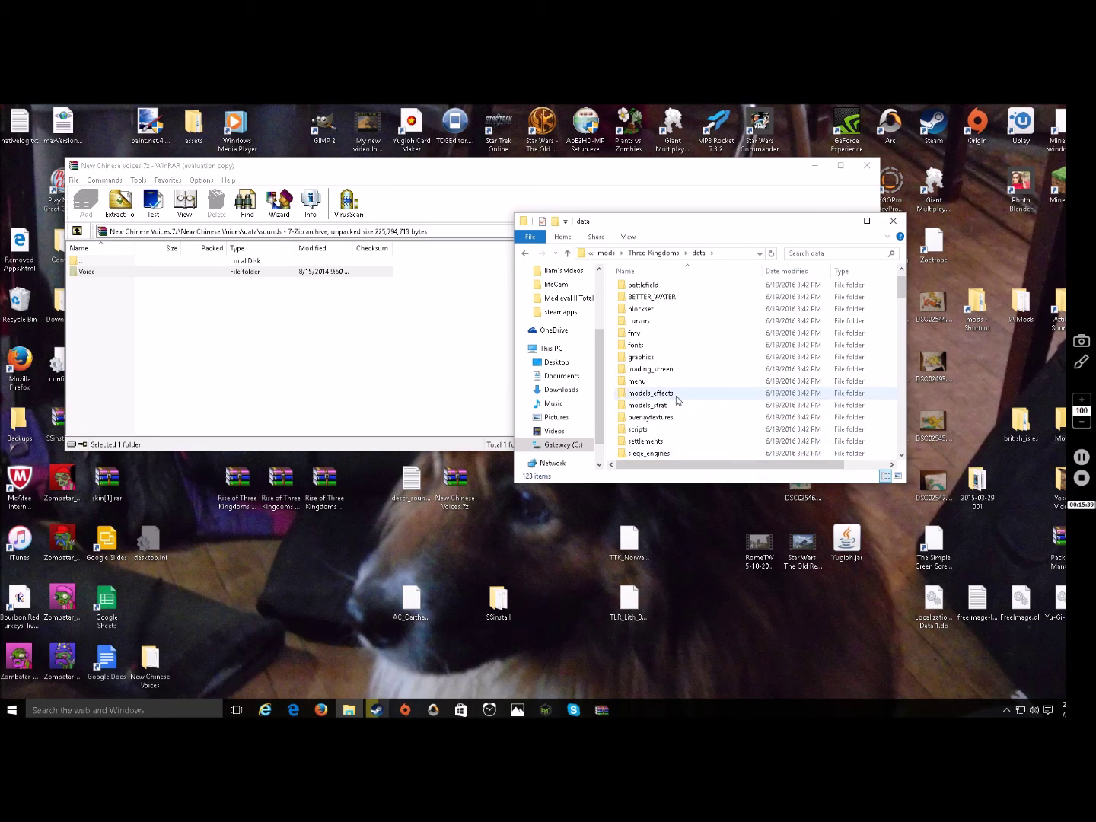
{"action": "scroll", "coordinate": [668, 441], "scroll_direction": "down", "scroll_amount": 1}
{"action": "double_click", "coordinate": [674, 429]}
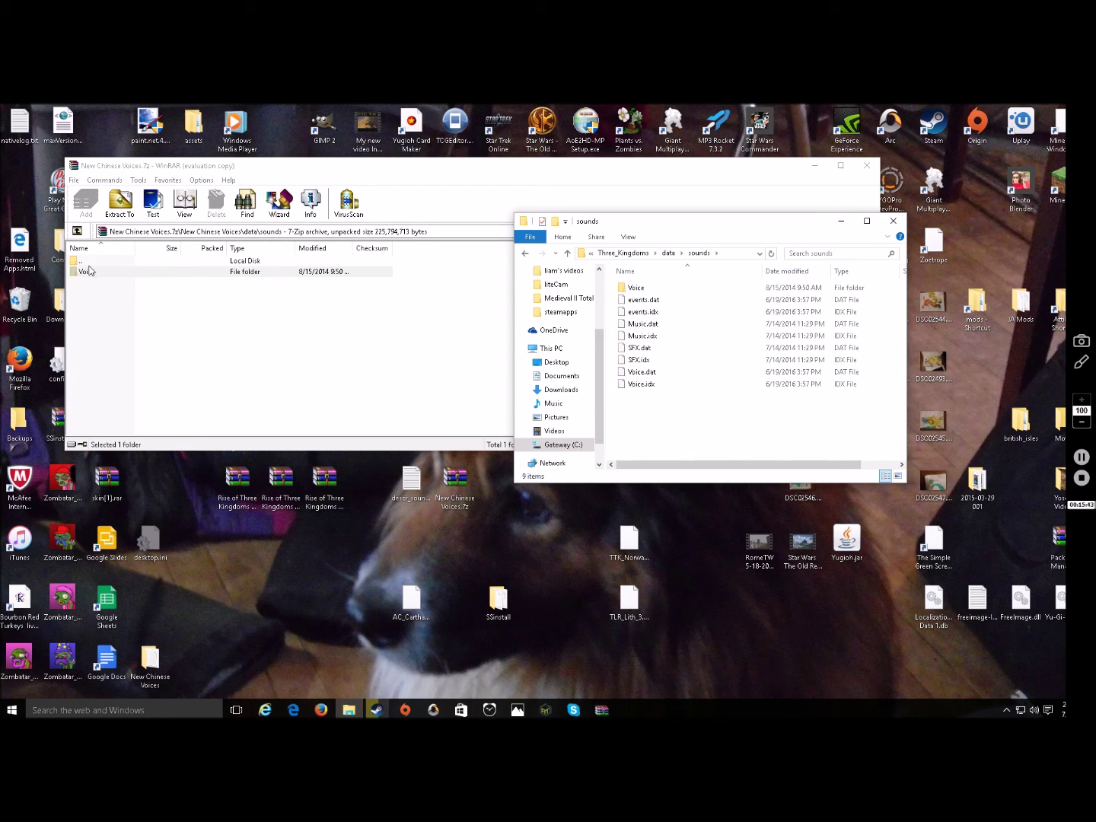
{"action": "double_click", "coordinate": [636, 288]}
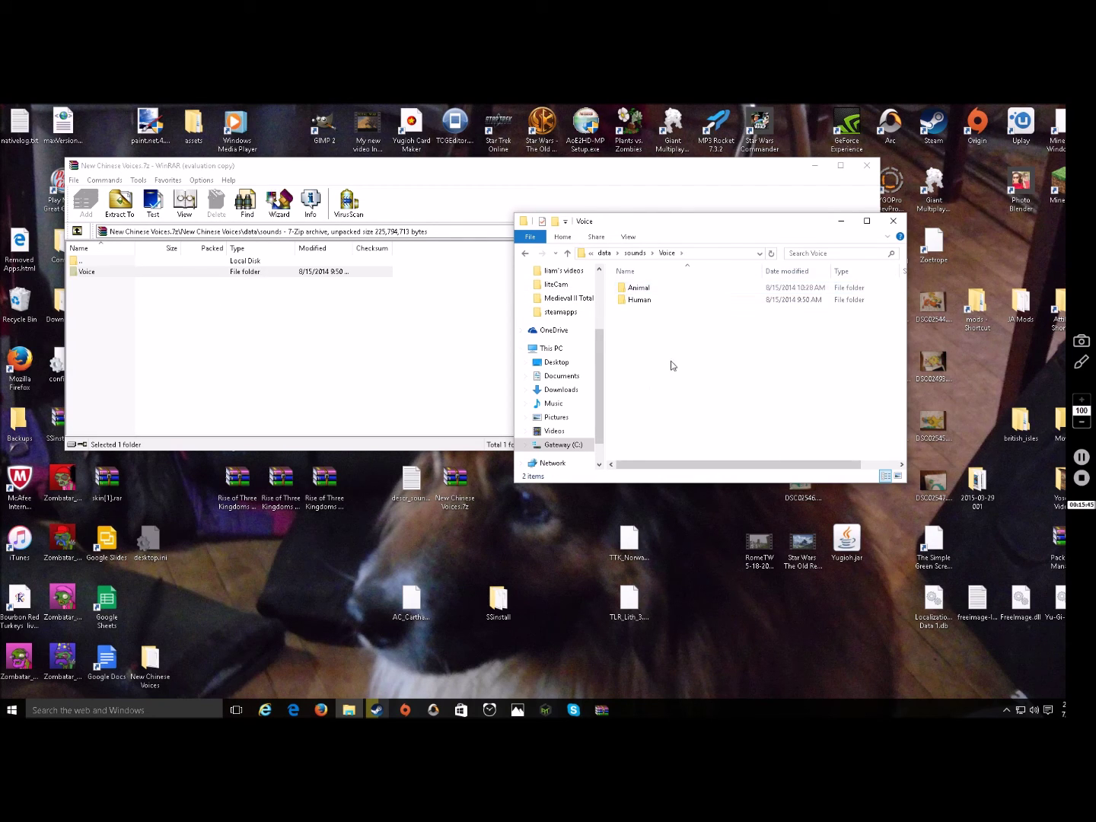
Compare the mod's Voice folder (Animal, Human) with the archive's, return to data, and close WinRAR.
{"action": "double_click", "coordinate": [88, 273]}
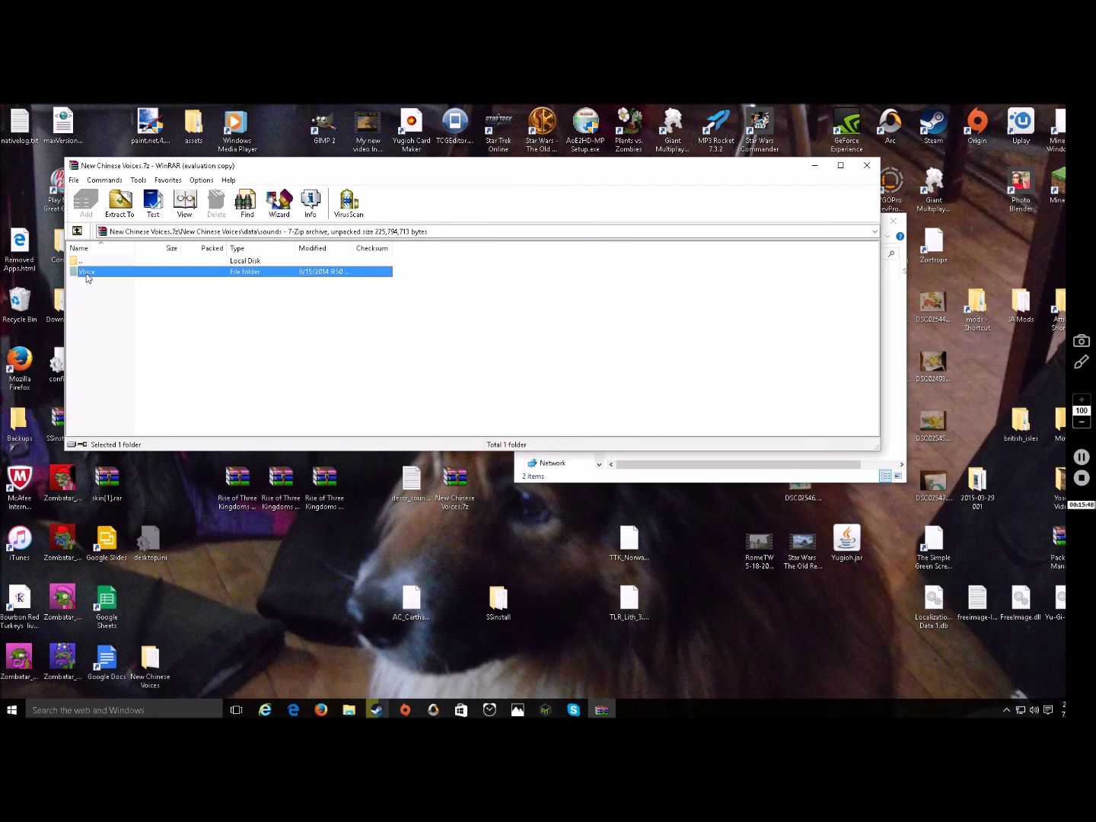
{"action": "left_click", "coordinate": [693, 480]}
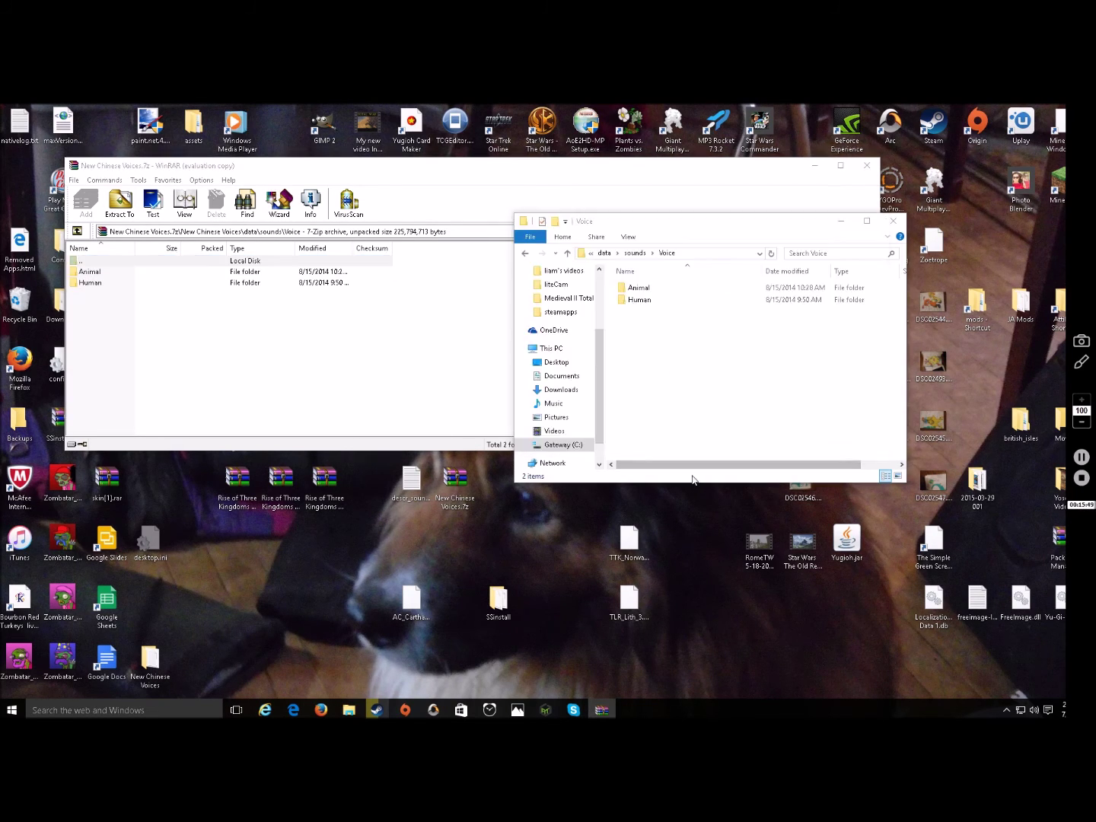
{"action": "left_click", "coordinate": [637, 291]}
{"action": "left_click", "coordinate": [529, 255]}
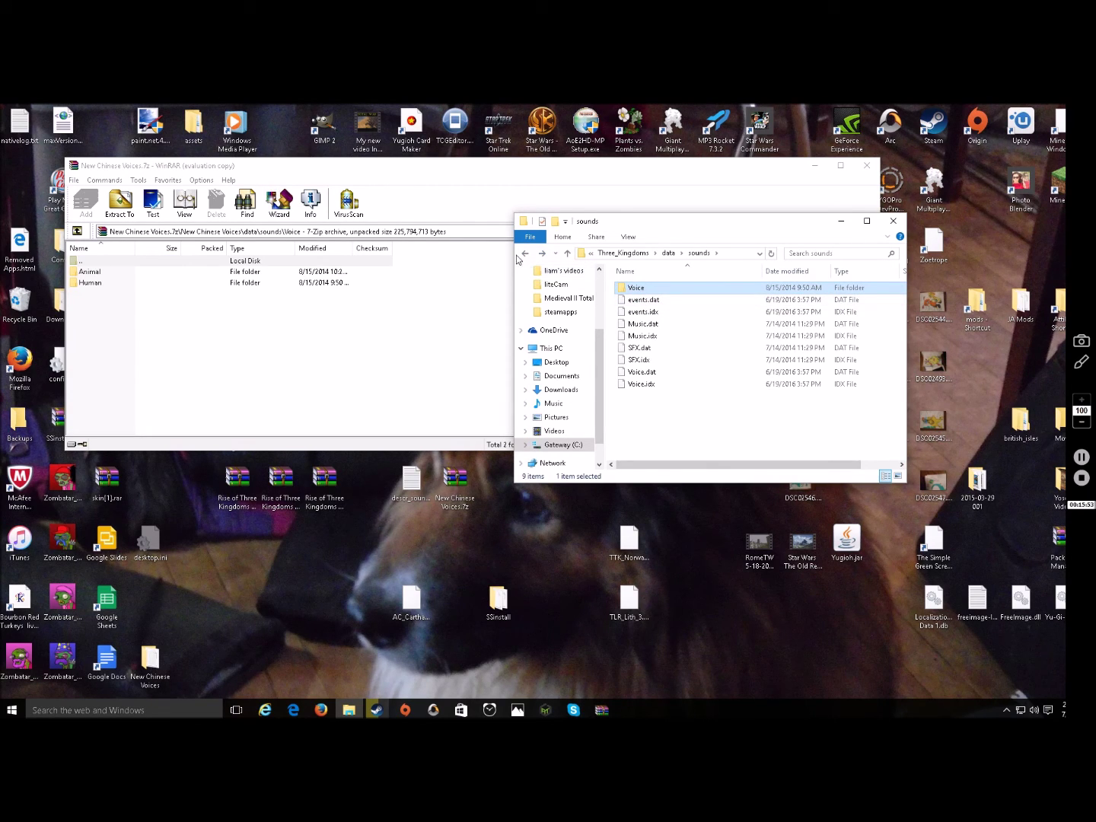
{"action": "left_click", "coordinate": [525, 255]}
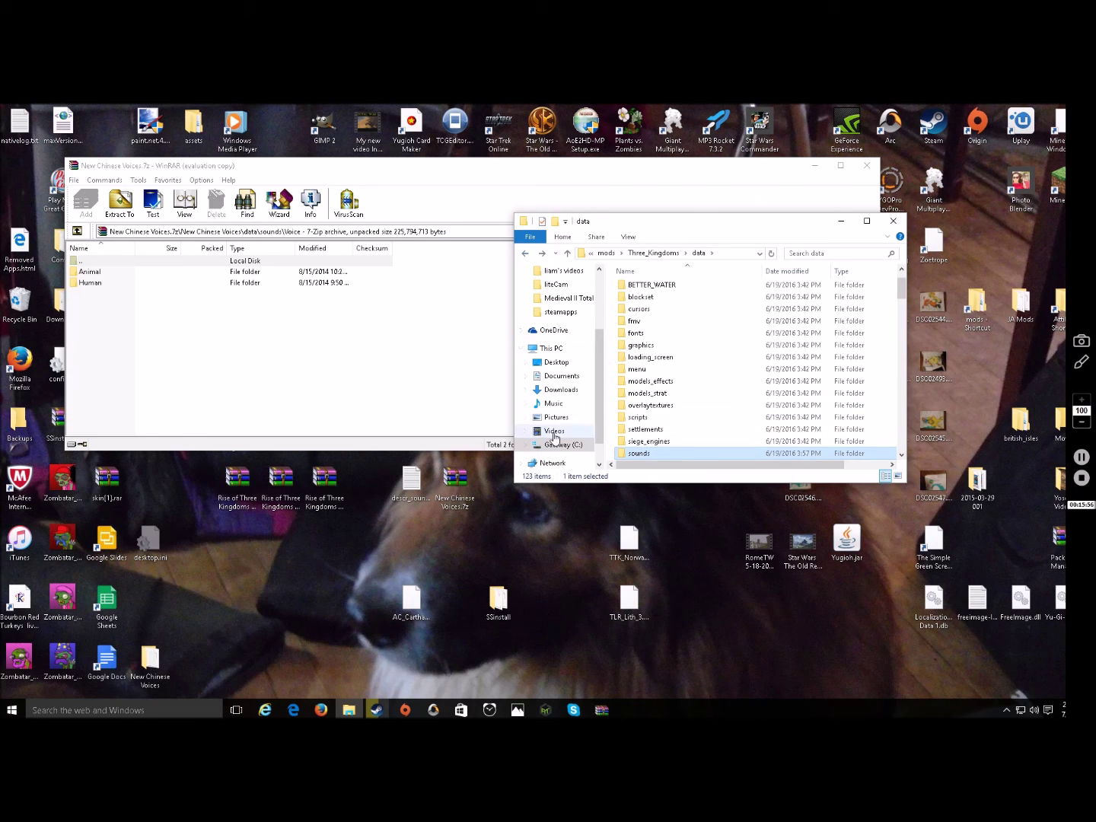
{"action": "left_click", "coordinate": [590, 183]}
{"action": "left_click", "coordinate": [867, 165]}
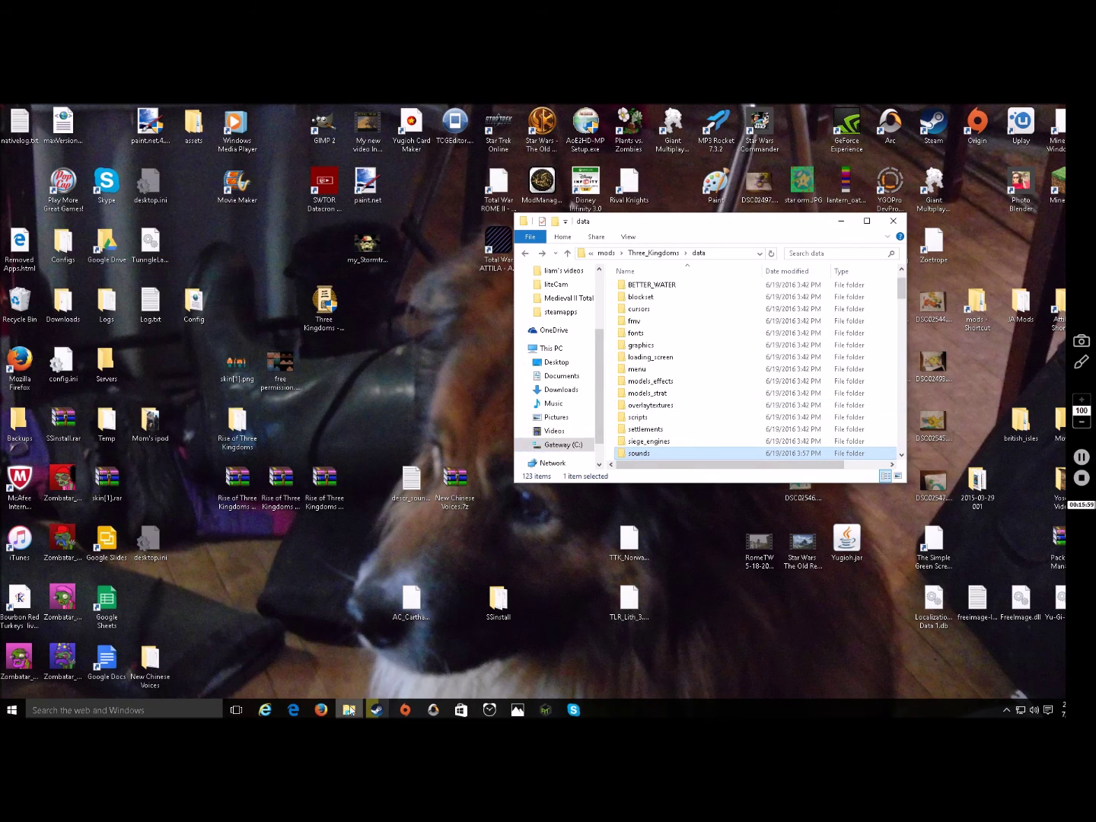
{"action": "left_click", "coordinate": [296, 710]}
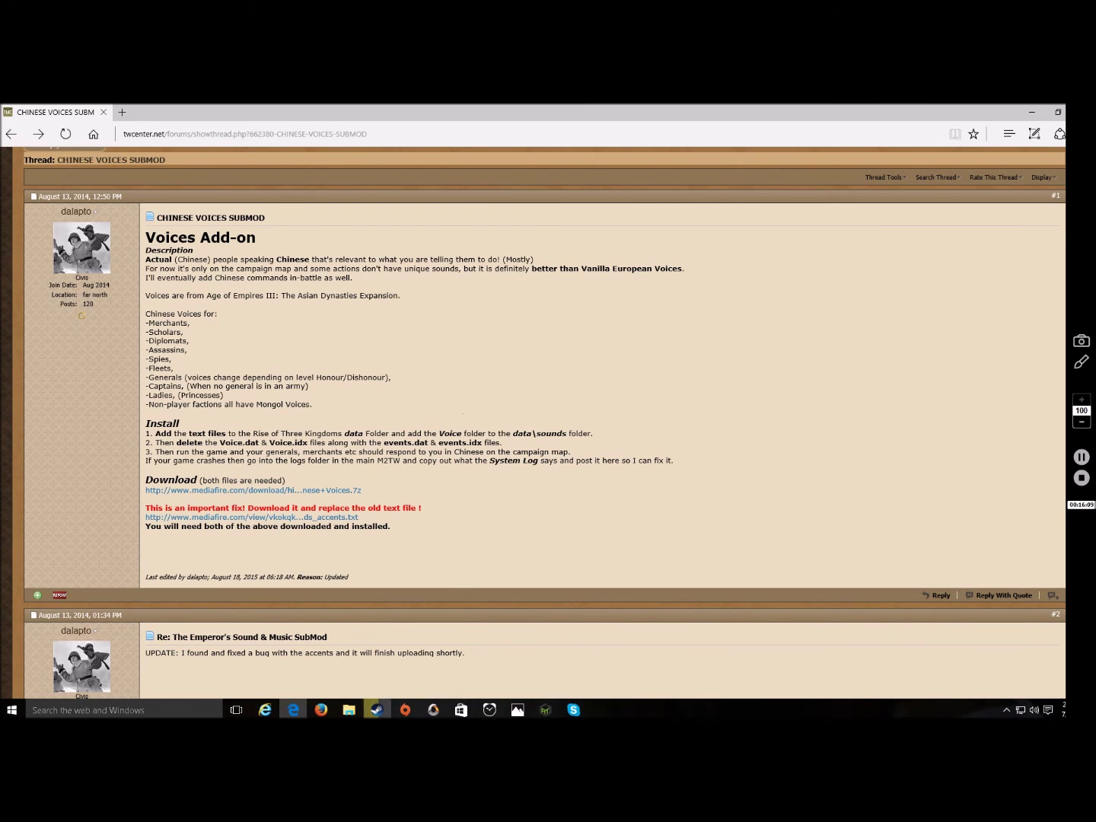
Open the Three_Kingdoms sounds folder and move its window to the right.
{"action": "left_click", "coordinate": [348, 709]}
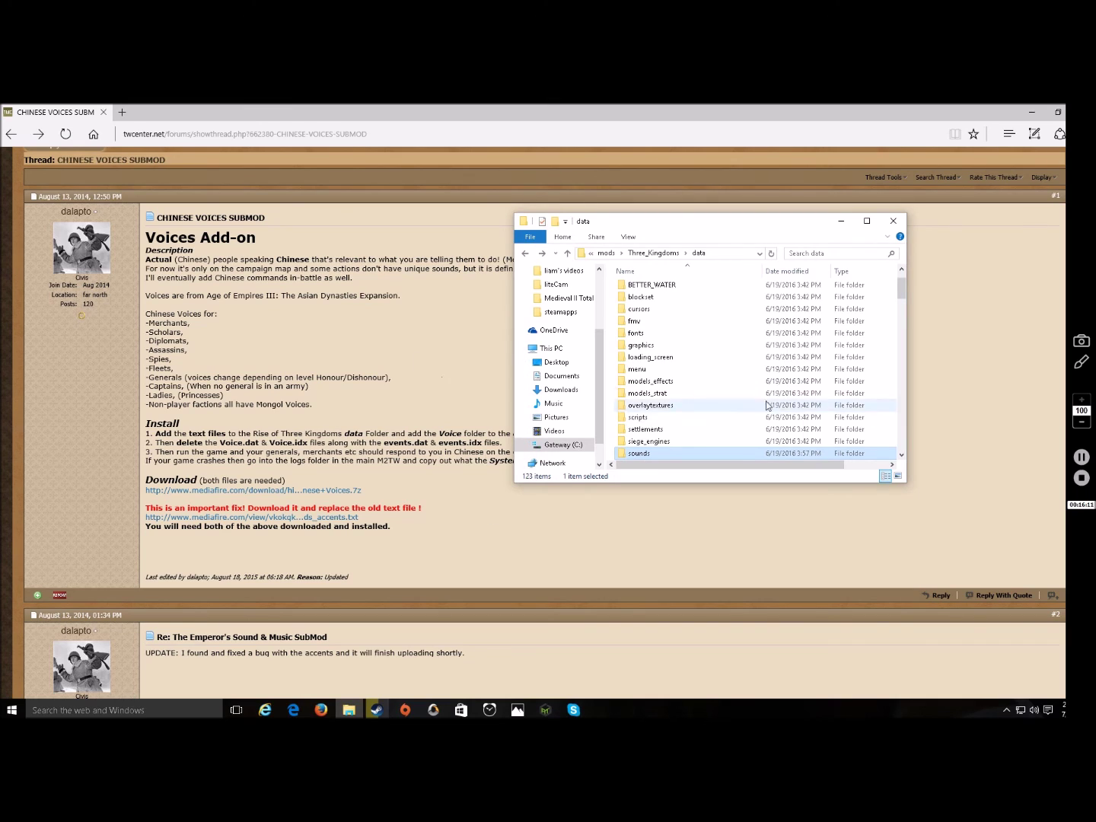
{"action": "double_click", "coordinate": [667, 455]}
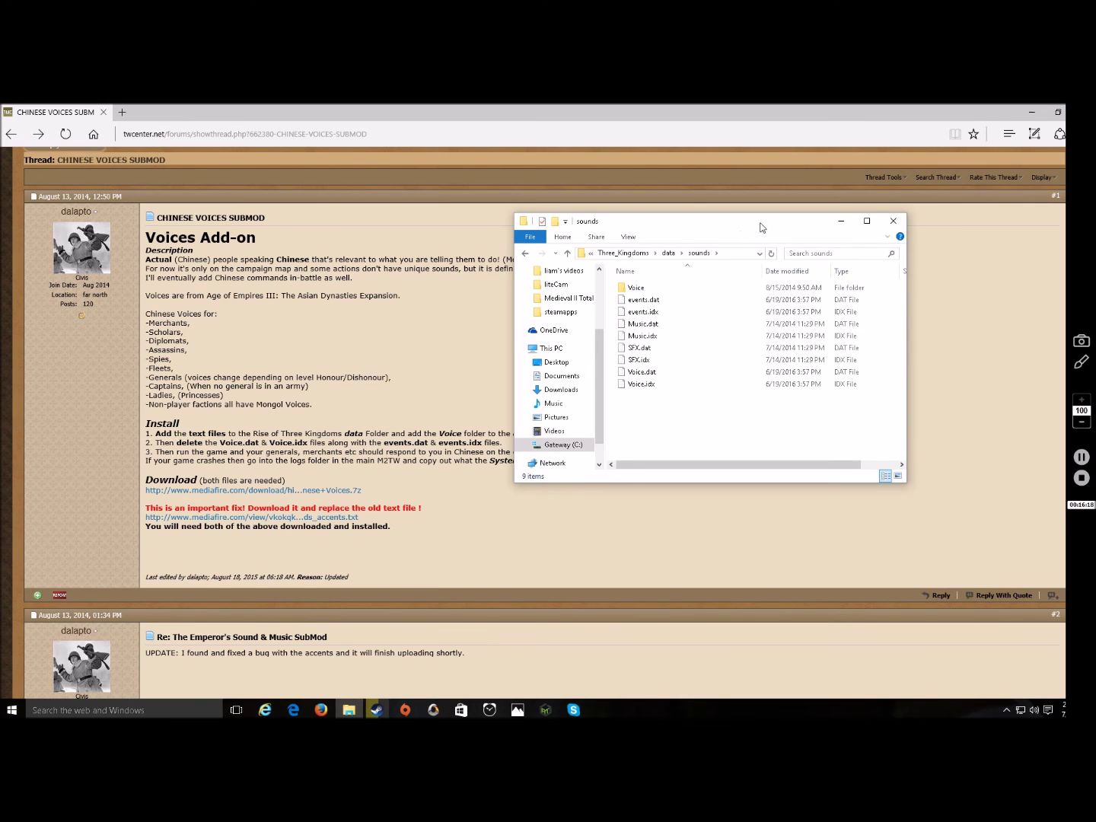
{"action": "left_click_drag", "start_coordinate": [727, 231], "coordinate": [833, 230]}
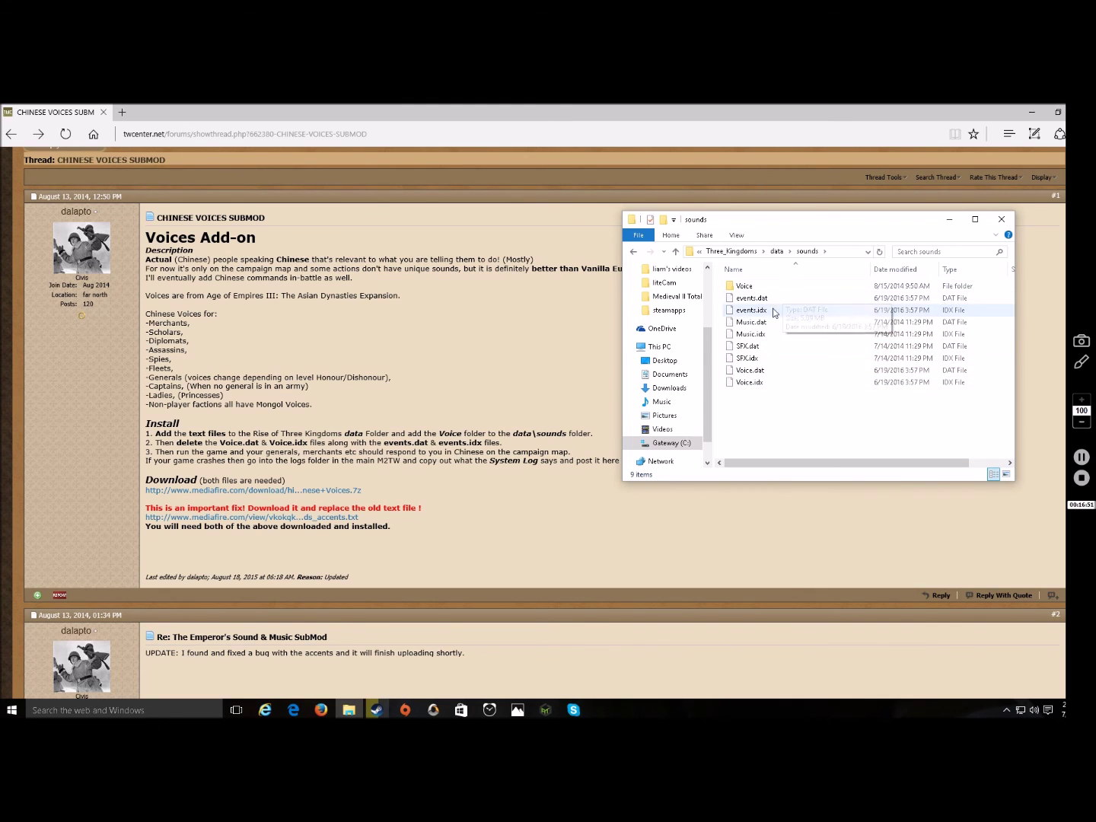
Select the old Voice.dat/Voice.idx, then events.dat/events.idx, and close the sounds folder.
{"action": "left_click", "coordinate": [764, 381]}
{"action": "left_click", "coordinate": [771, 376], "text": "shift"}
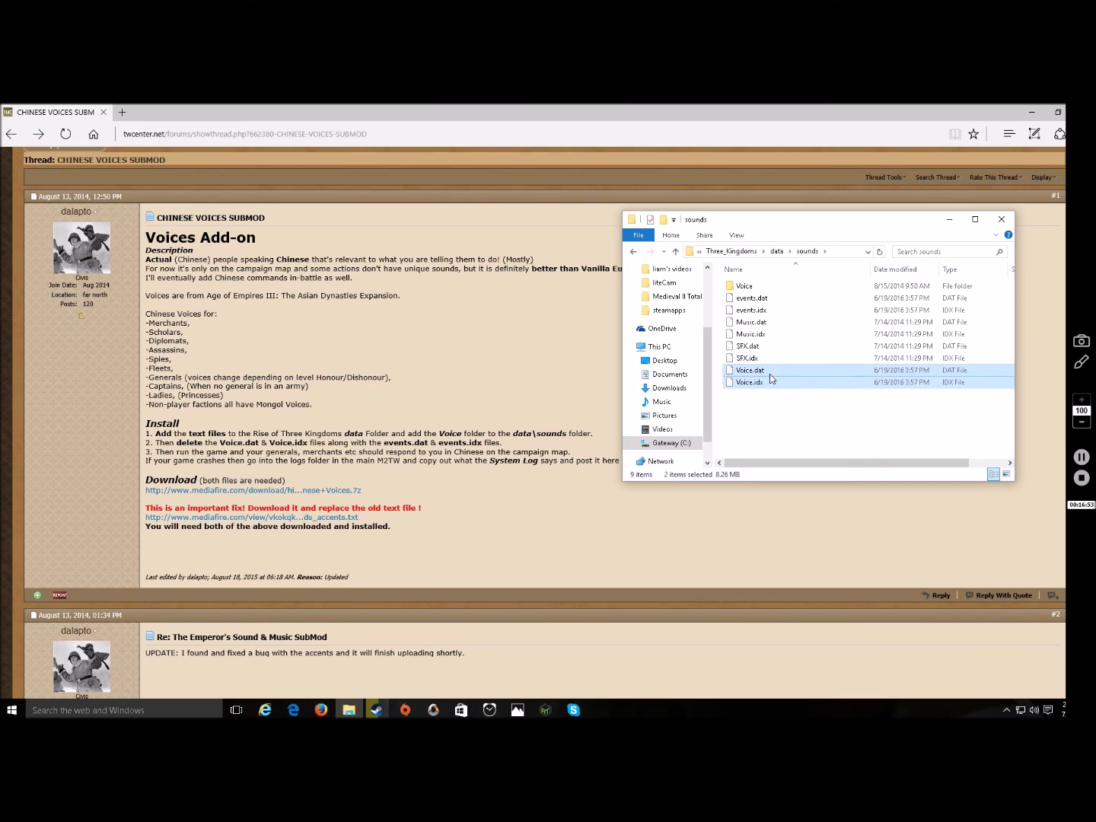
{"action": "left_click", "coordinate": [729, 300]}
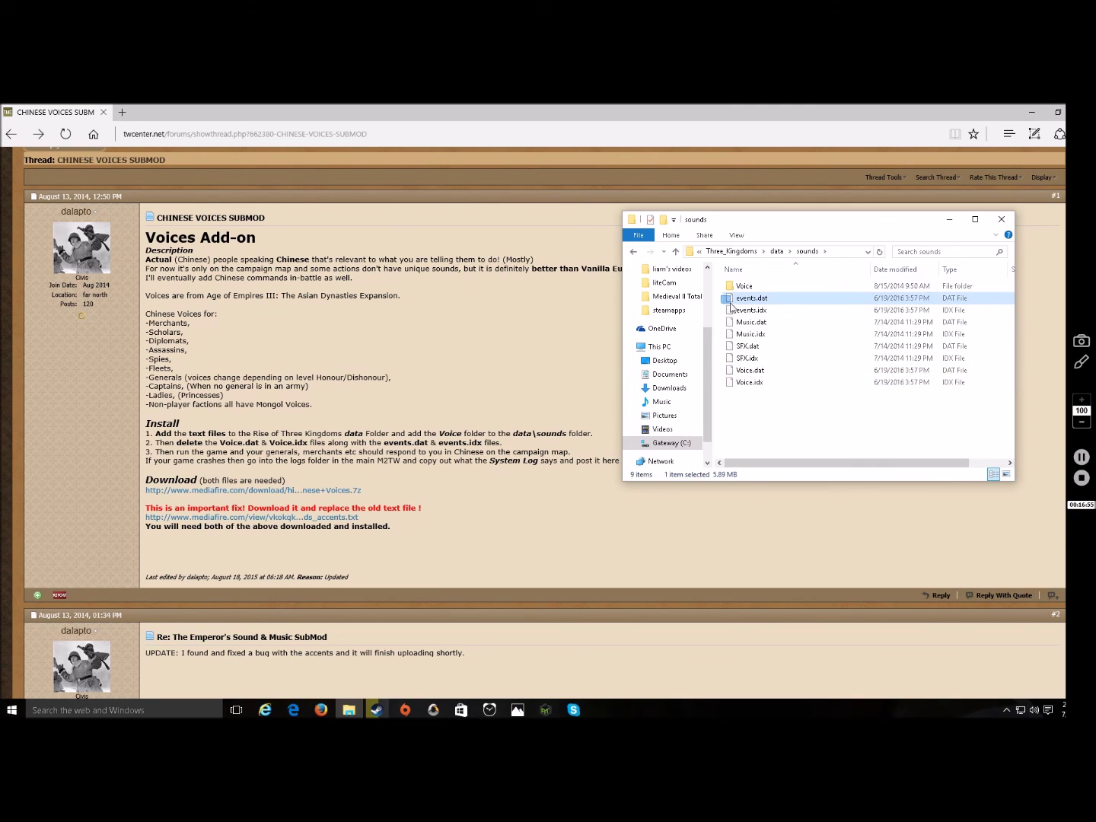
{"action": "left_click", "coordinate": [785, 311], "text": "shift"}
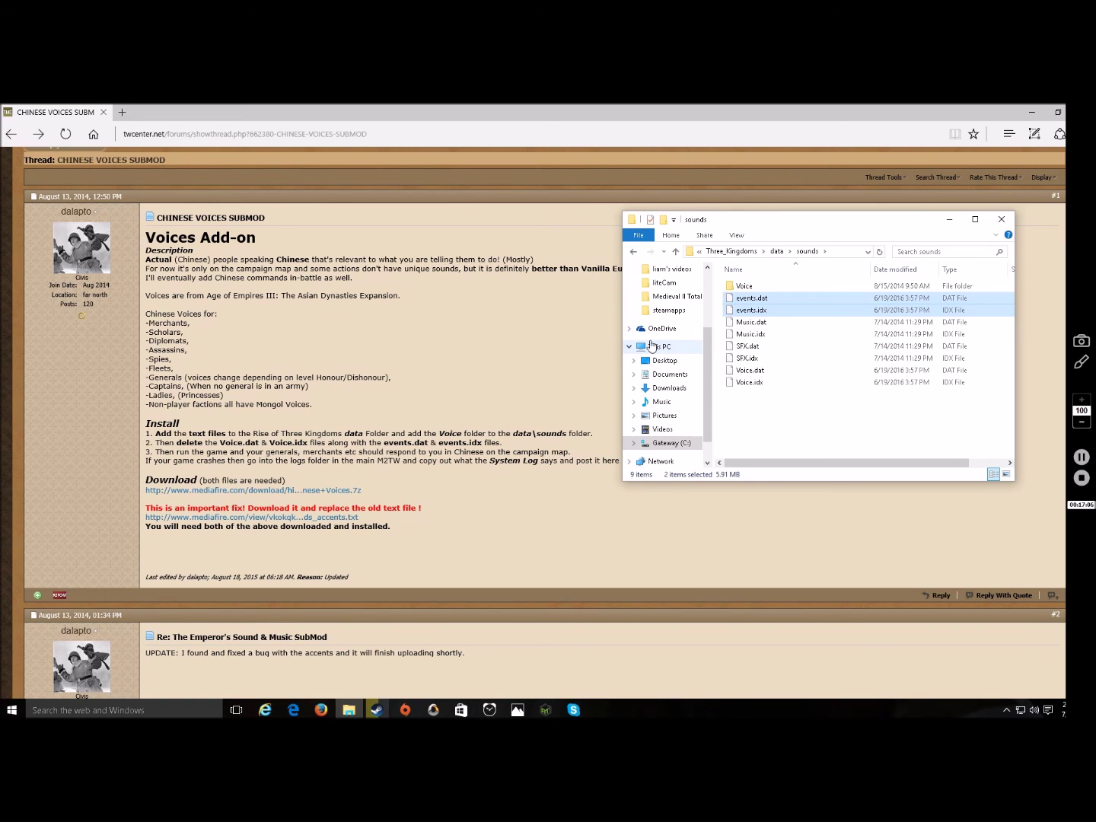
{"action": "left_click", "coordinate": [1002, 220]}
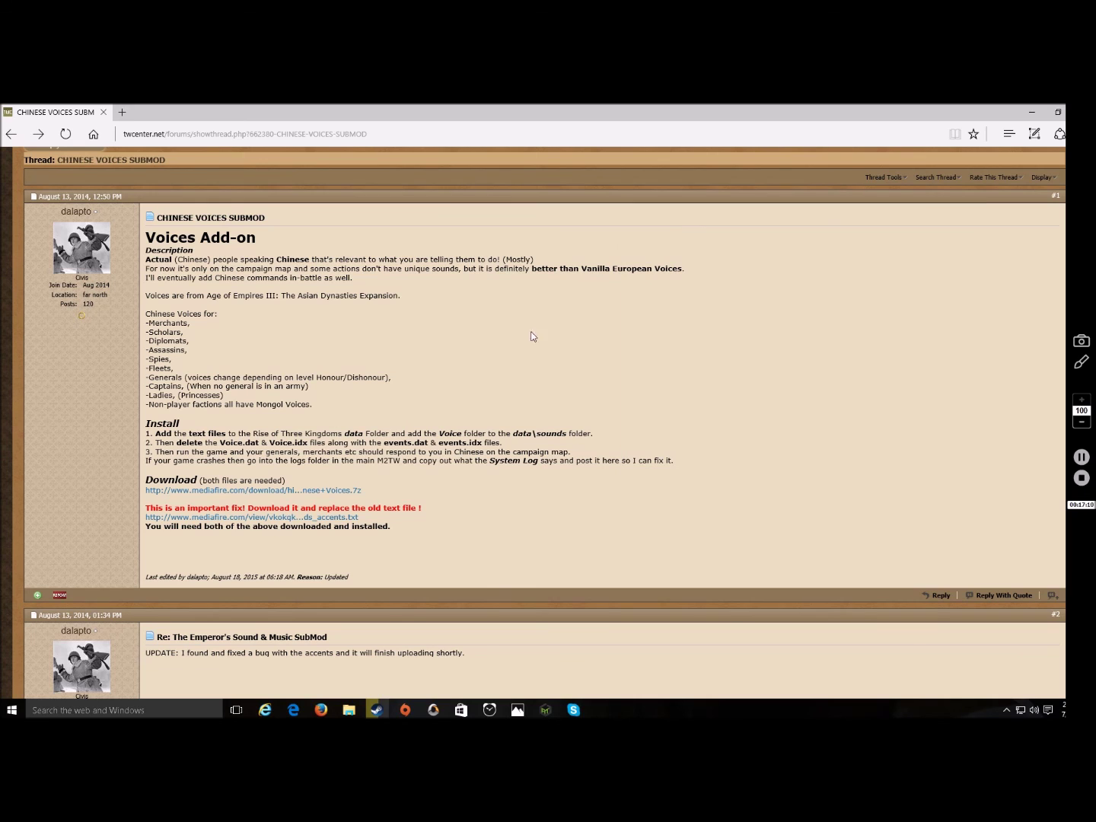
From the desktop, open the Medieval II mods folder down to Three_Kingdoms\data.
{"action": "left_click", "coordinate": [1031, 109]}
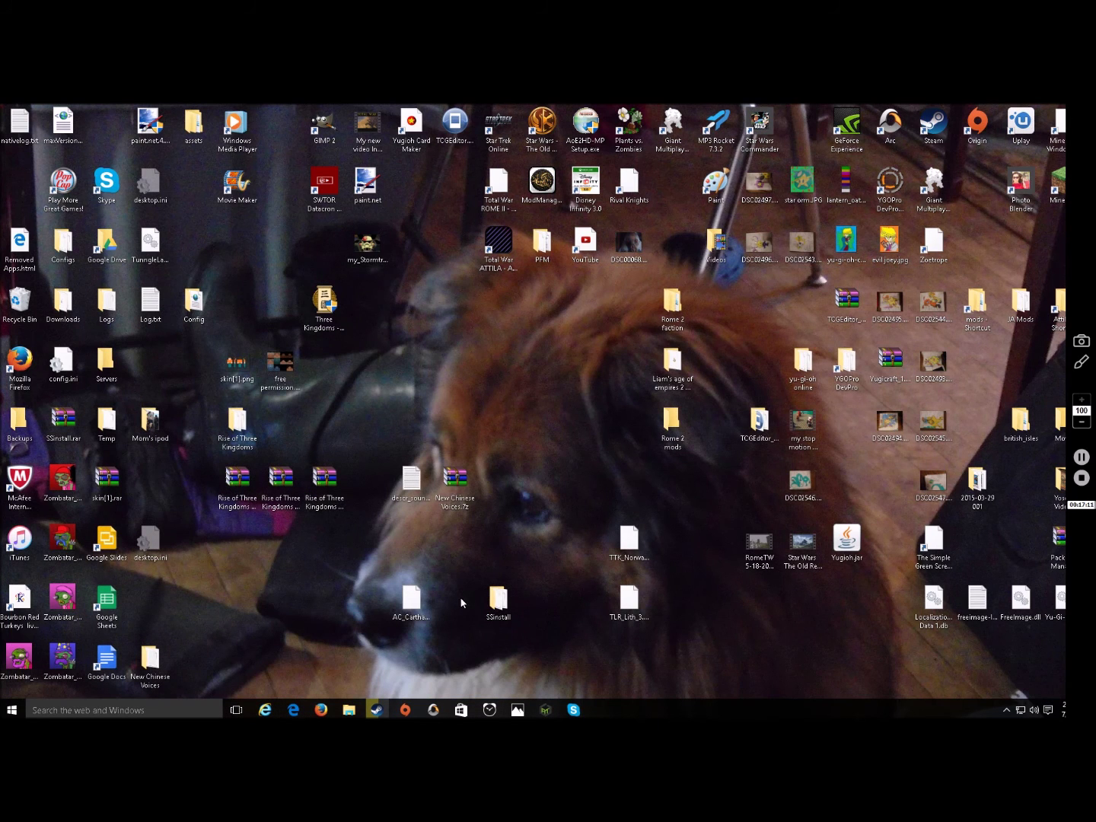
{"action": "left_click", "coordinate": [421, 497]}
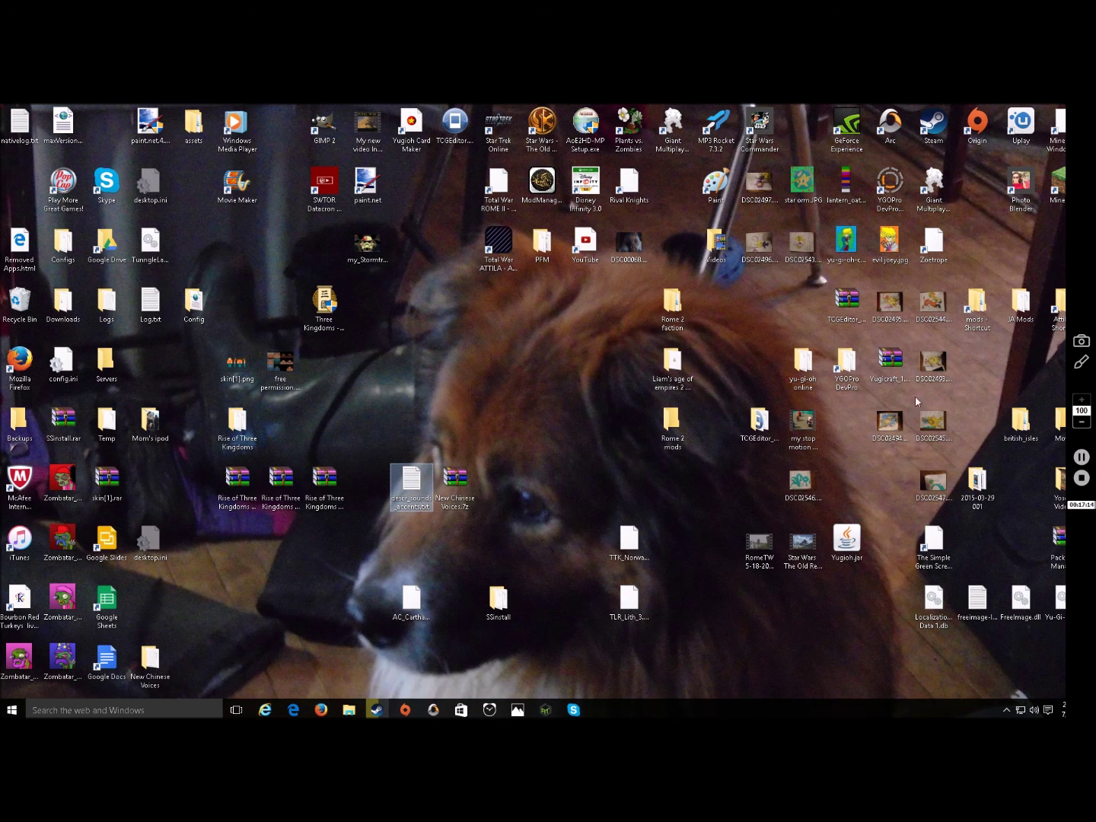
{"action": "double_click", "coordinate": [992, 317]}
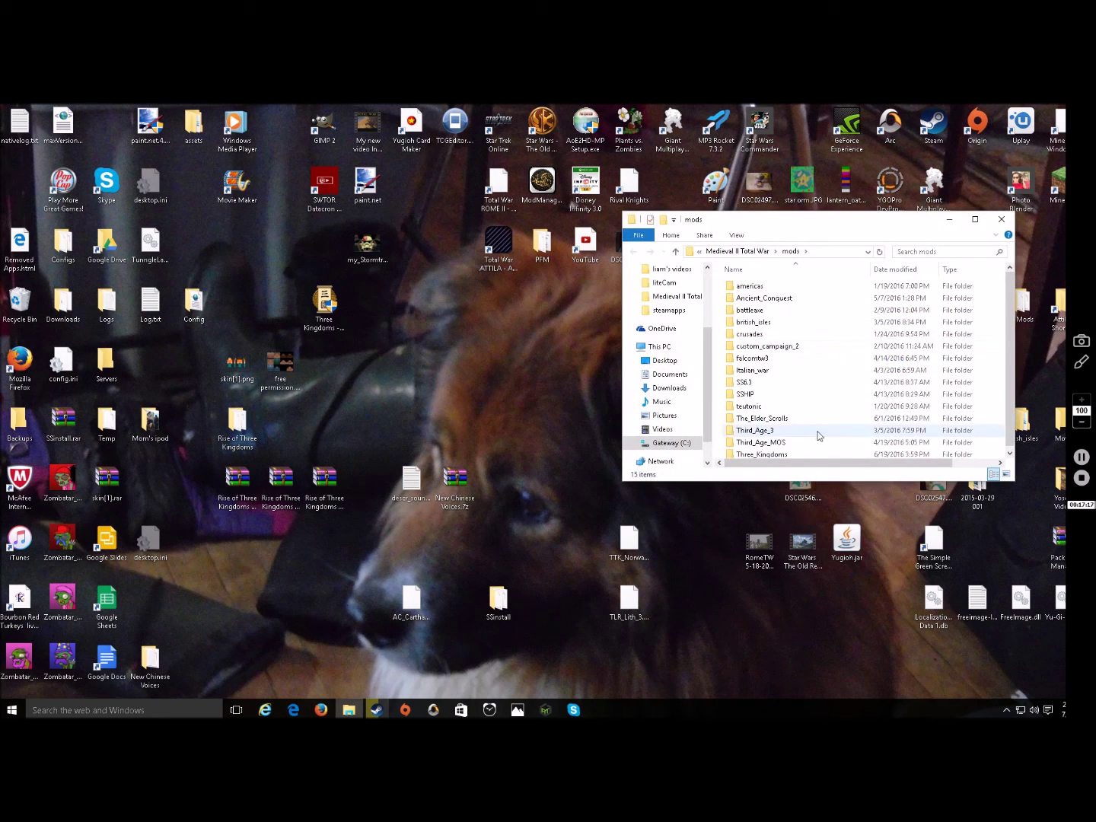
{"action": "double_click", "coordinate": [786, 455]}
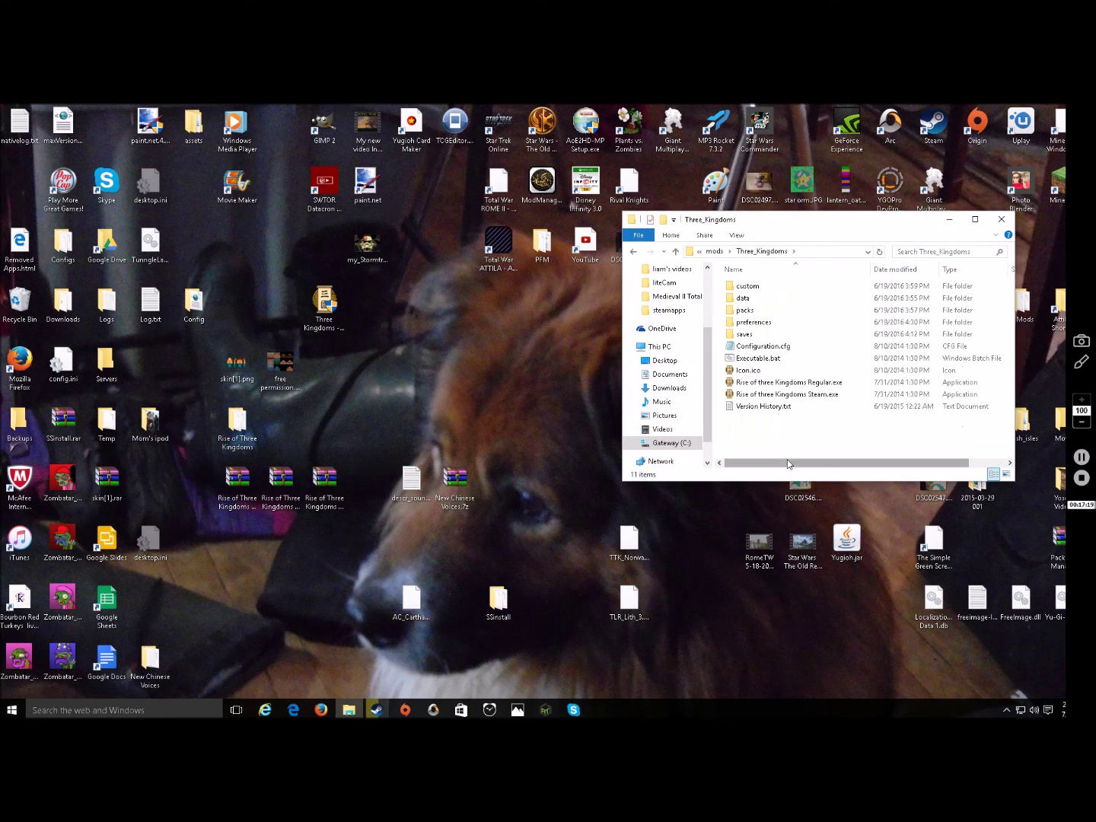
{"action": "double_click", "coordinate": [781, 298]}
{"action": "scroll", "coordinate": [784, 343], "scroll_direction": "down", "scroll_amount": 5}
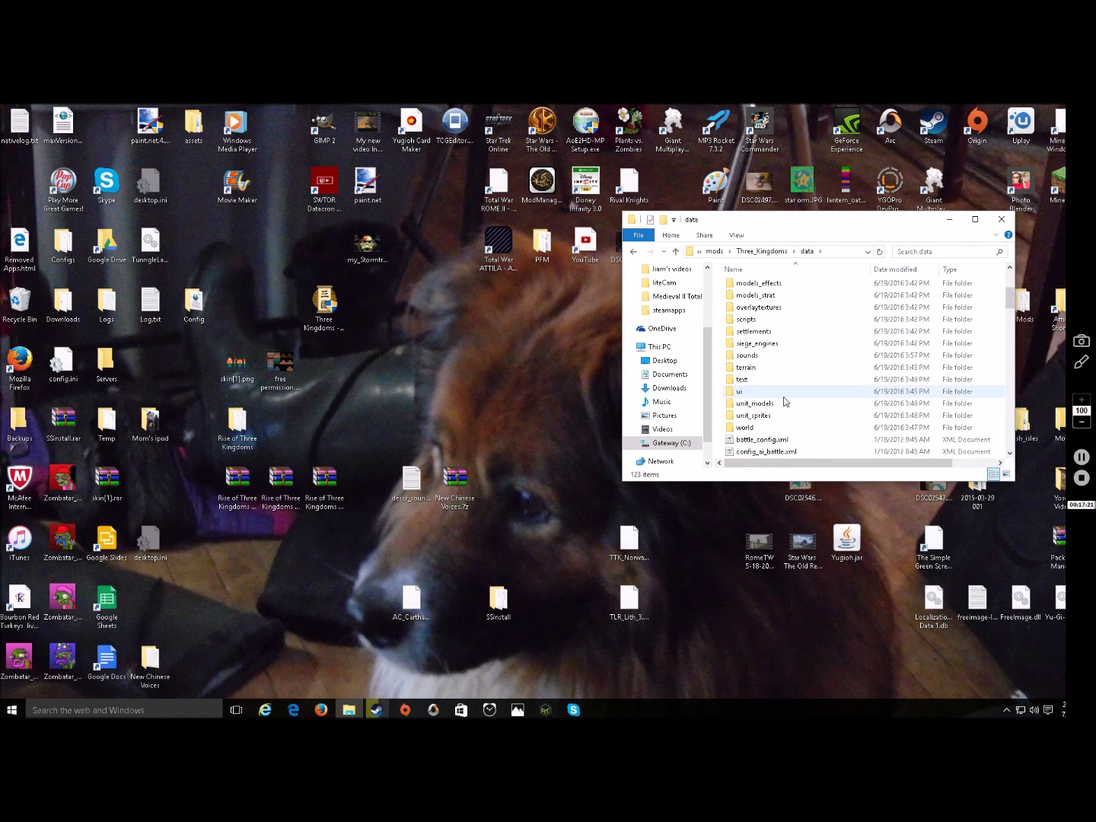
{"action": "scroll", "coordinate": [784, 414], "scroll_direction": "down", "scroll_amount": 3}
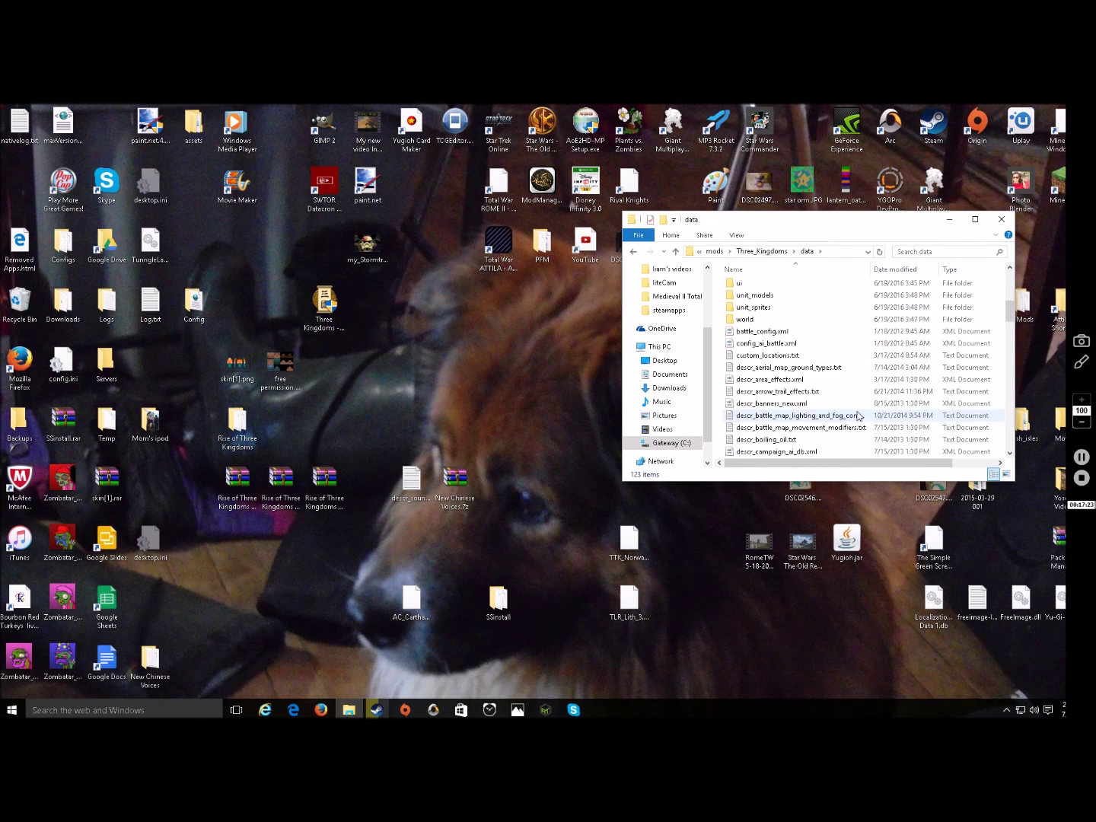
Scroll through the data folder listing and select New Chinese Voices.7z on the desktop.
{"action": "left_click", "coordinate": [411, 479]}
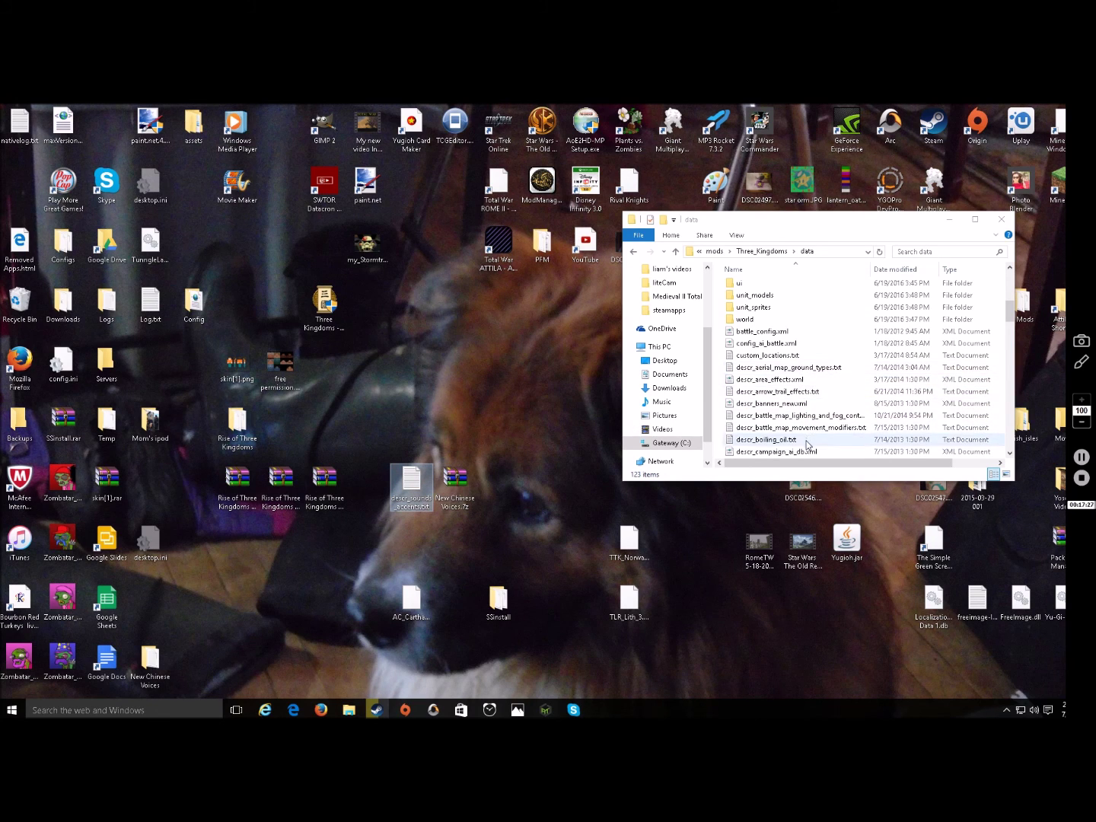
{"action": "scroll", "coordinate": [806, 437], "scroll_direction": "down", "scroll_amount": 3}
{"action": "scroll", "coordinate": [808, 449], "scroll_direction": "down", "scroll_amount": 10}
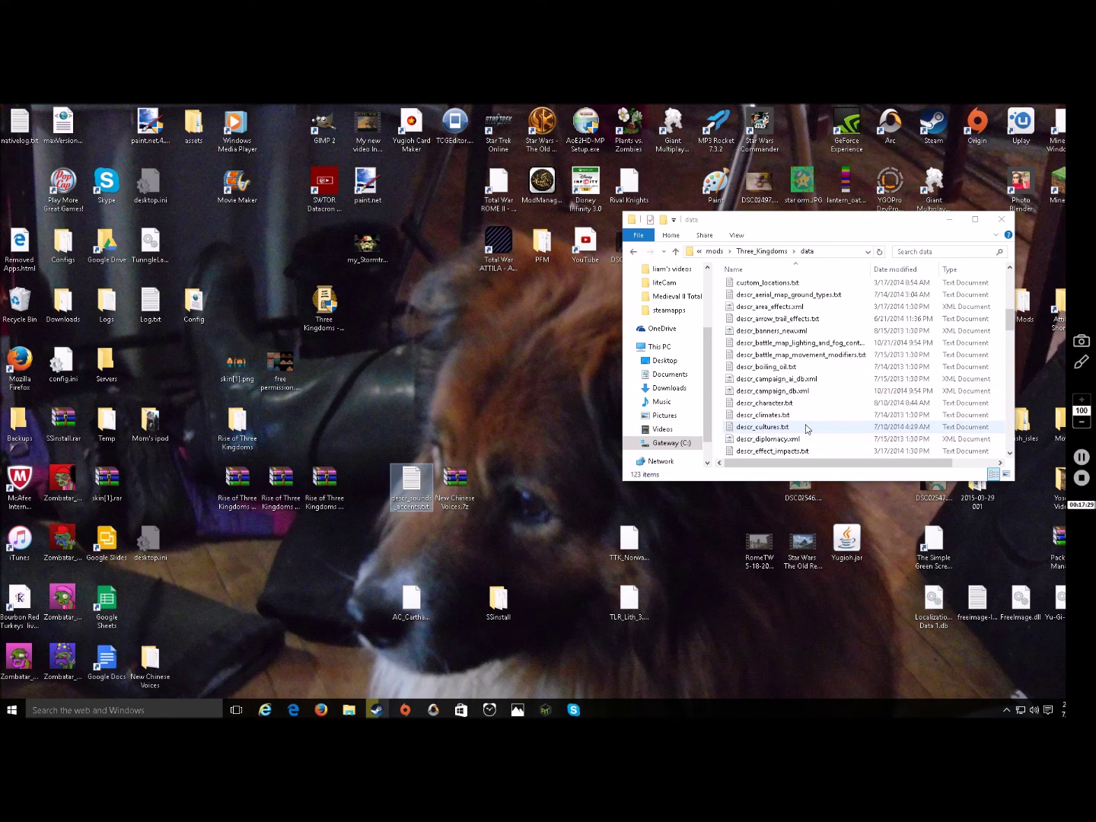
{"action": "scroll", "coordinate": [807, 442], "scroll_direction": "down", "scroll_amount": 3}
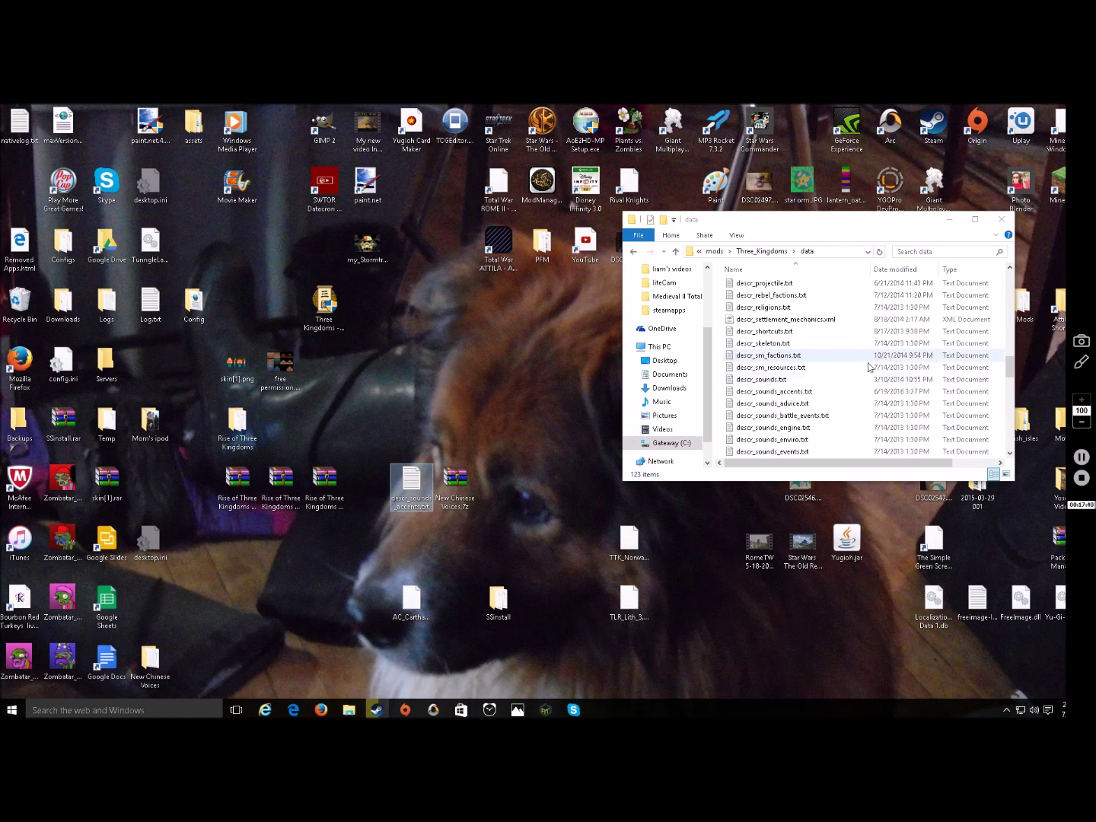
{"action": "left_click", "coordinate": [457, 491]}
Open New Chinese Voices.7z, dismiss the trial reminder, and cancel the accidental Readme extraction.
{"action": "double_click", "coordinate": [462, 484]}
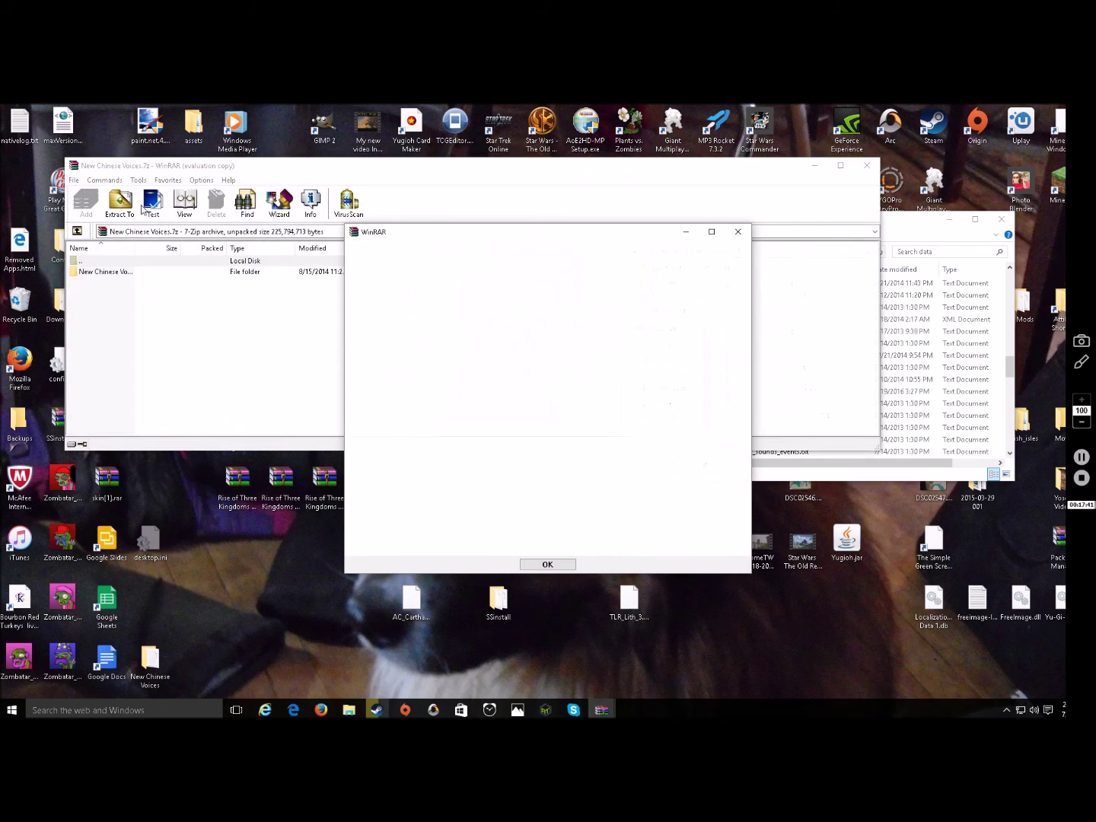
{"action": "left_click", "coordinate": [739, 230]}
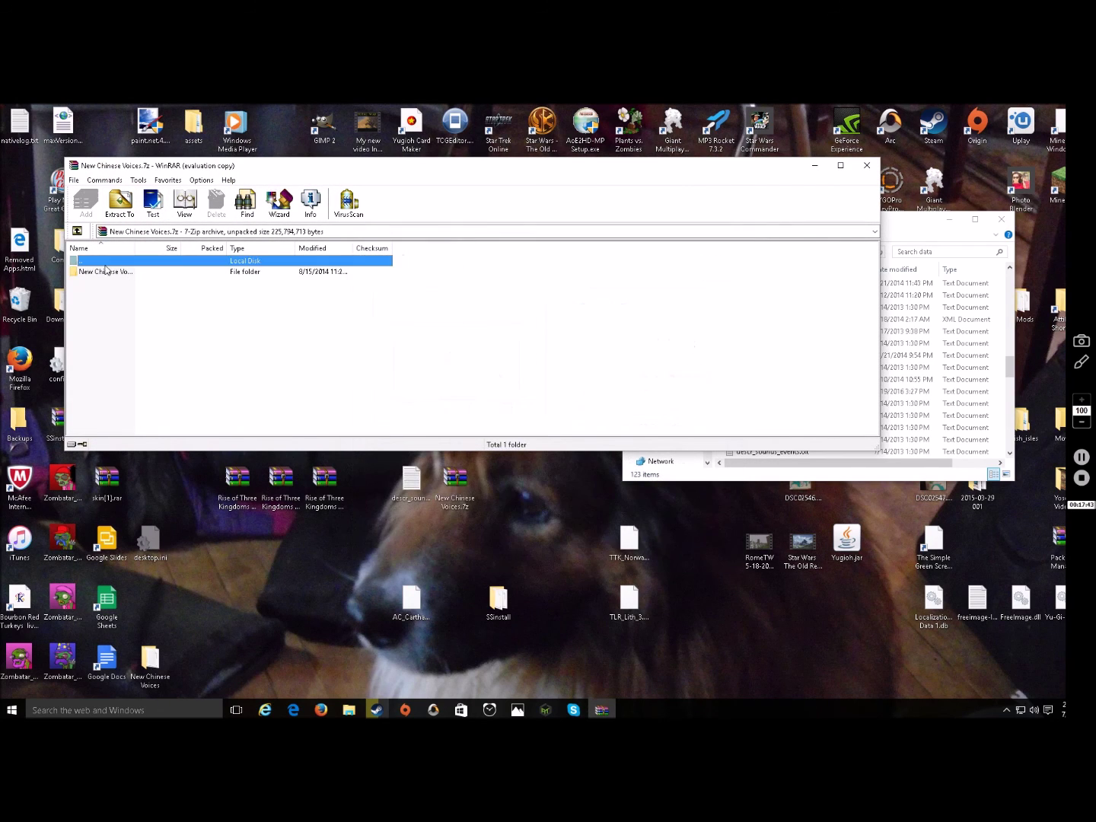
{"action": "double_click", "coordinate": [114, 271]}
{"action": "double_click", "coordinate": [106, 283]}
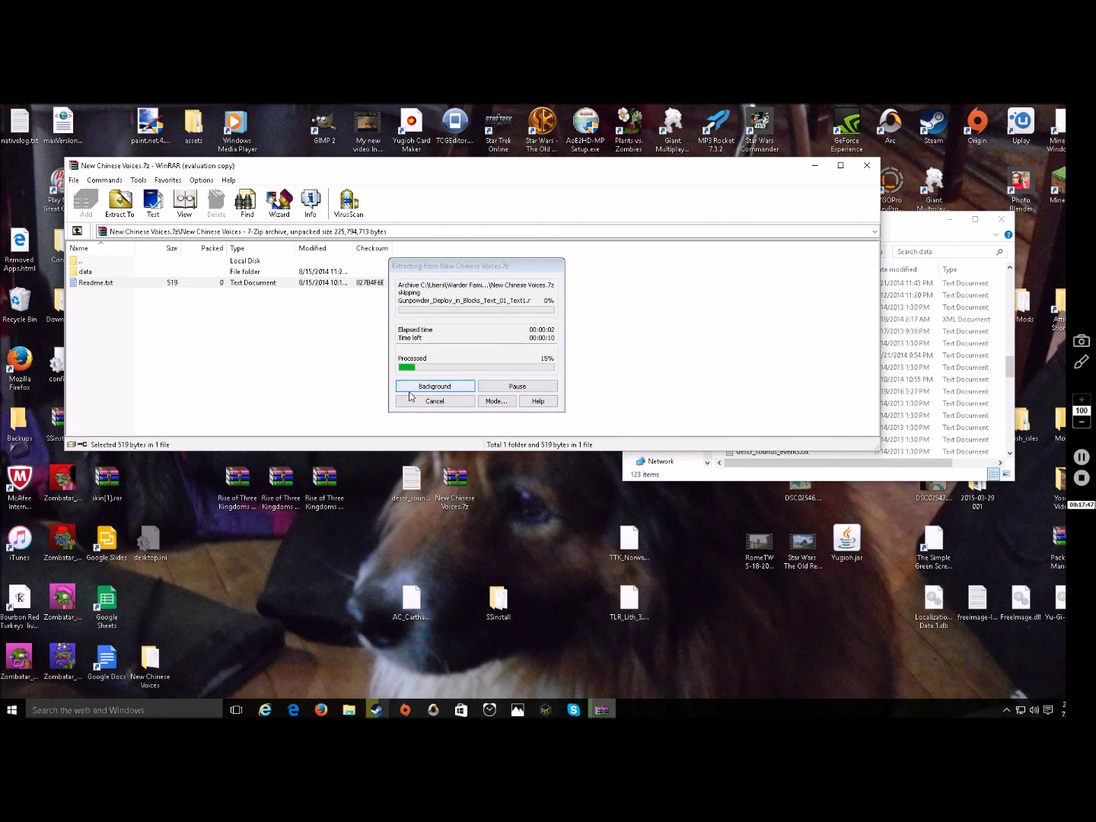
{"action": "left_click", "coordinate": [417, 401]}
Inspect the archive's data folder with its seven text files, then open its sounds folder.
{"action": "double_click", "coordinate": [121, 274]}
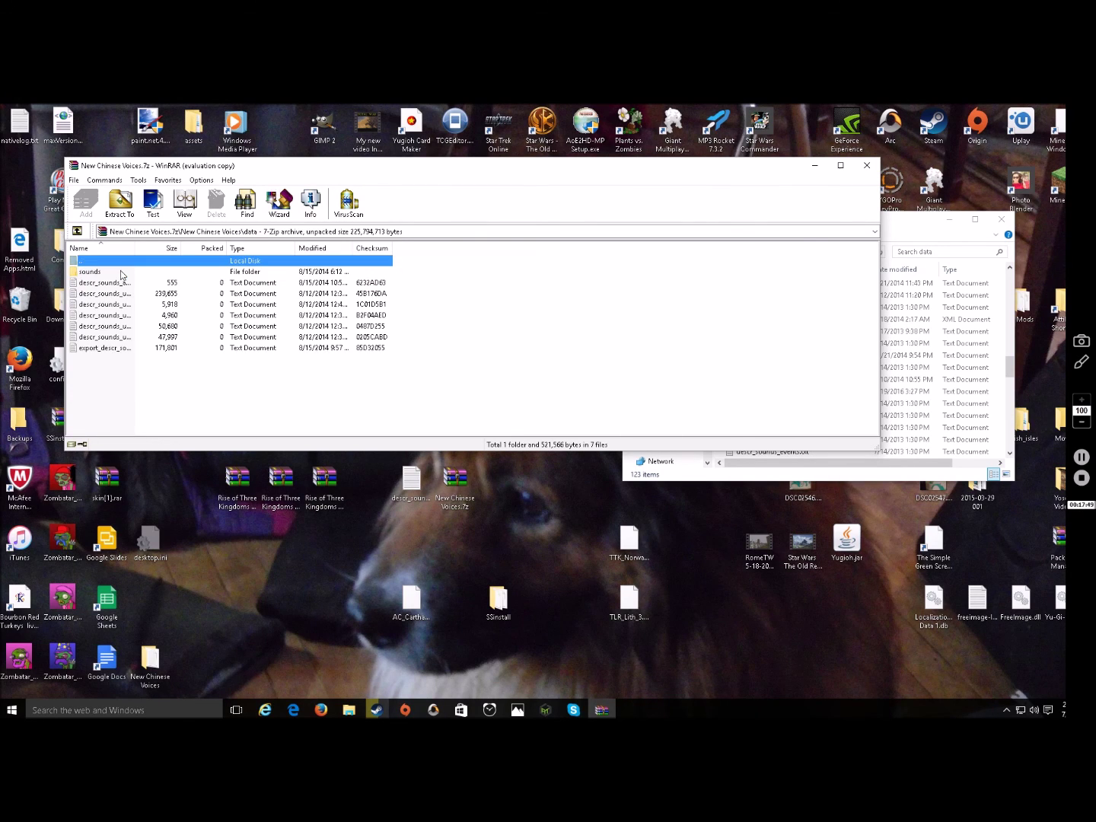
{"action": "left_click_drag", "start_coordinate": [123, 359], "coordinate": [140, 287]}
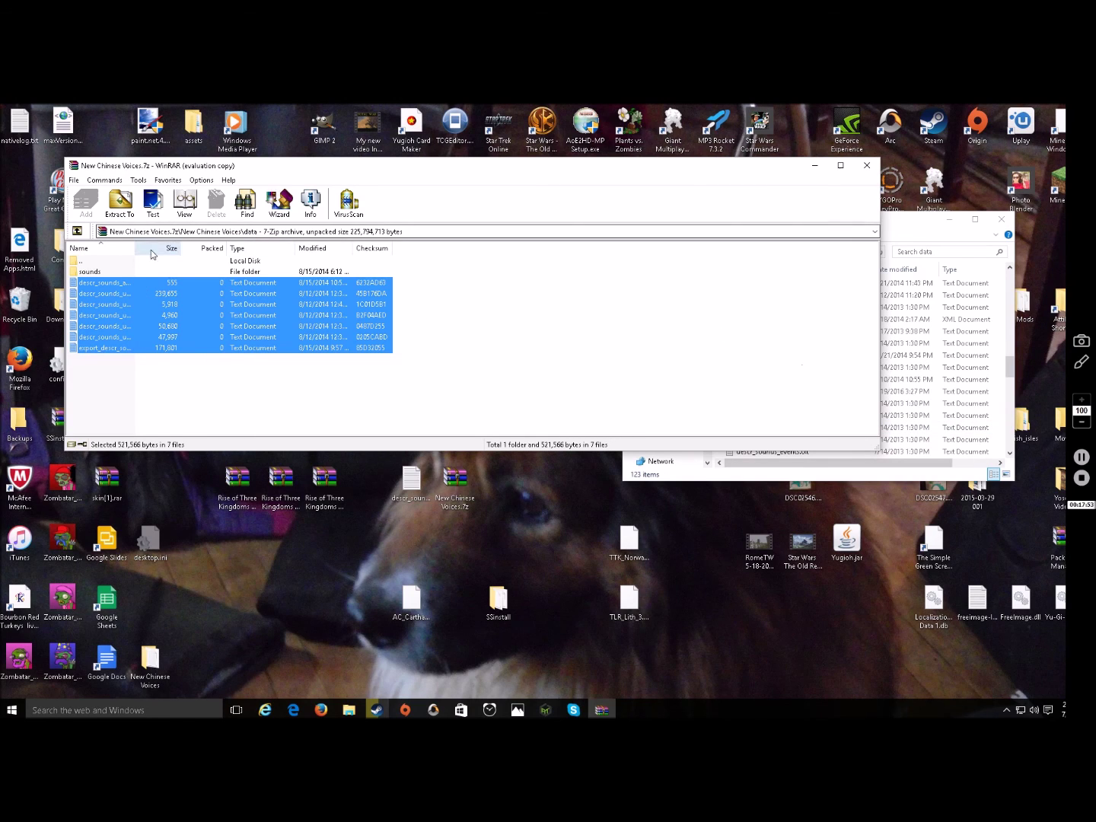
{"action": "left_click", "coordinate": [115, 273]}
{"action": "double_click", "coordinate": [115, 274]}
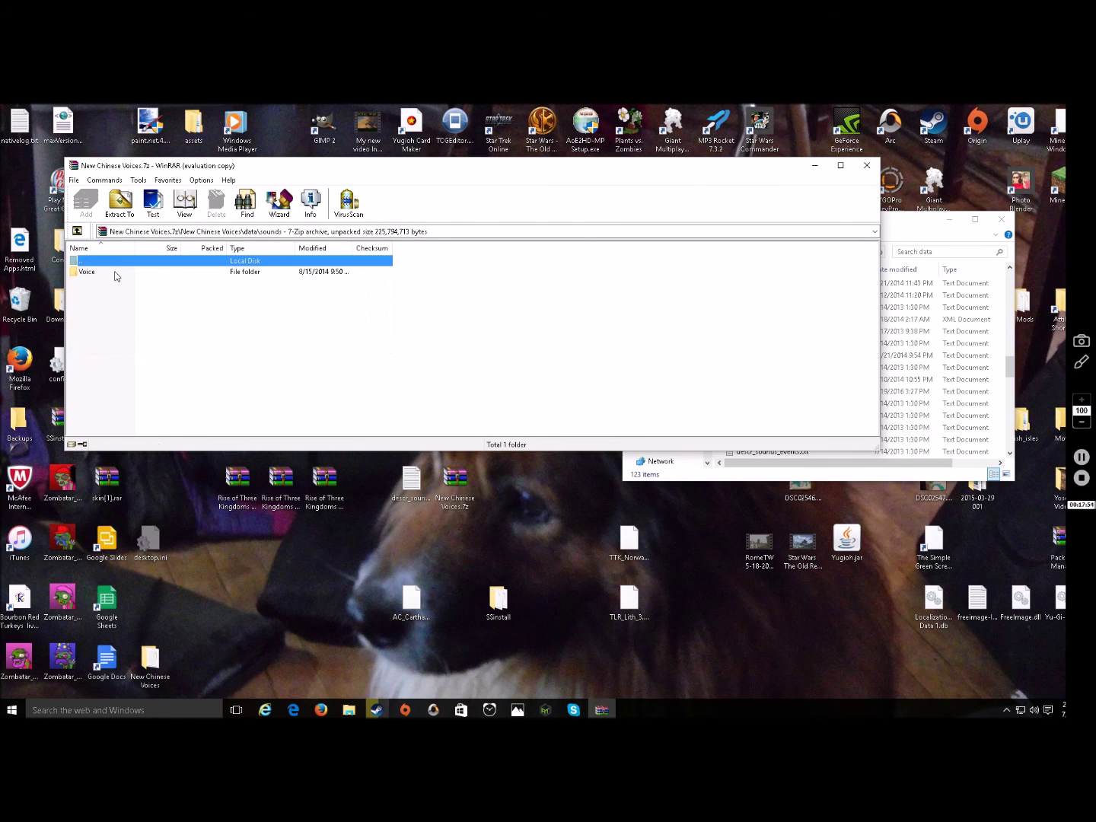
Check the mod's sounds folder, then close it and the WinRAR archive.
{"action": "left_click", "coordinate": [939, 223]}
{"action": "scroll", "coordinate": [753, 344], "scroll_direction": "up", "scroll_amount": 1}
{"action": "scroll", "coordinate": [754, 345], "scroll_direction": "up", "scroll_amount": 10}
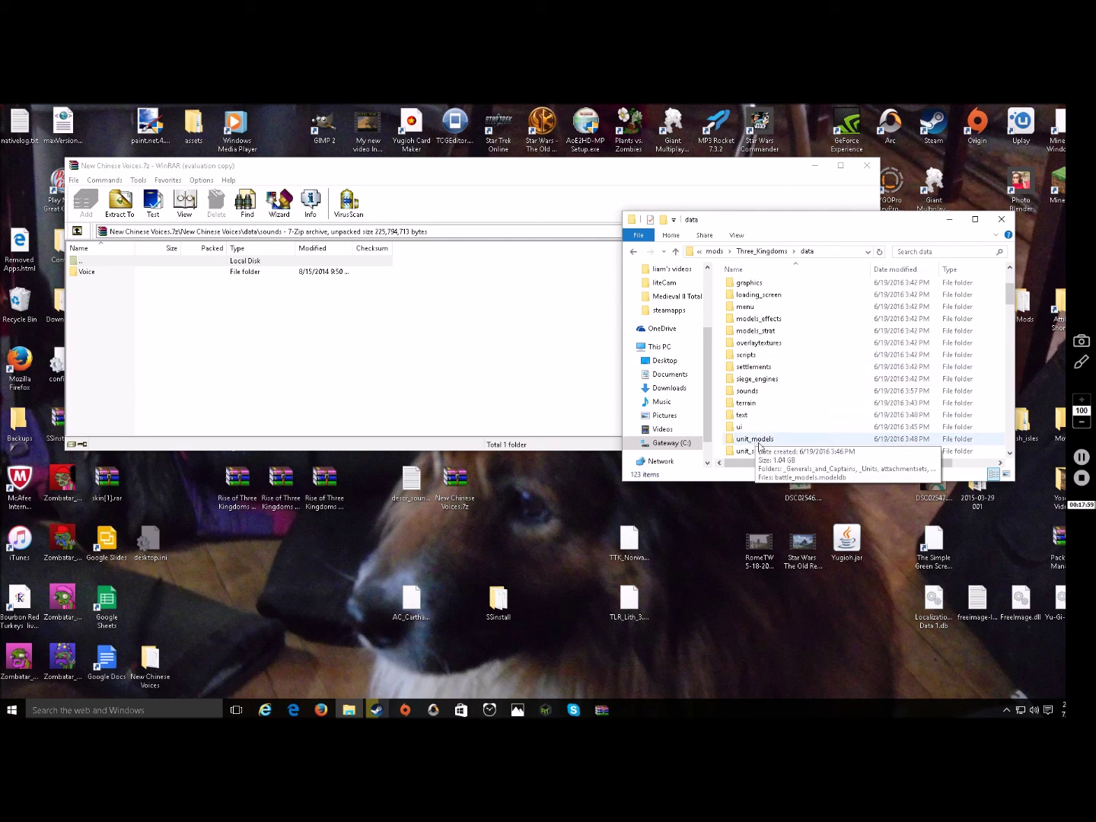
{"action": "double_click", "coordinate": [760, 393]}
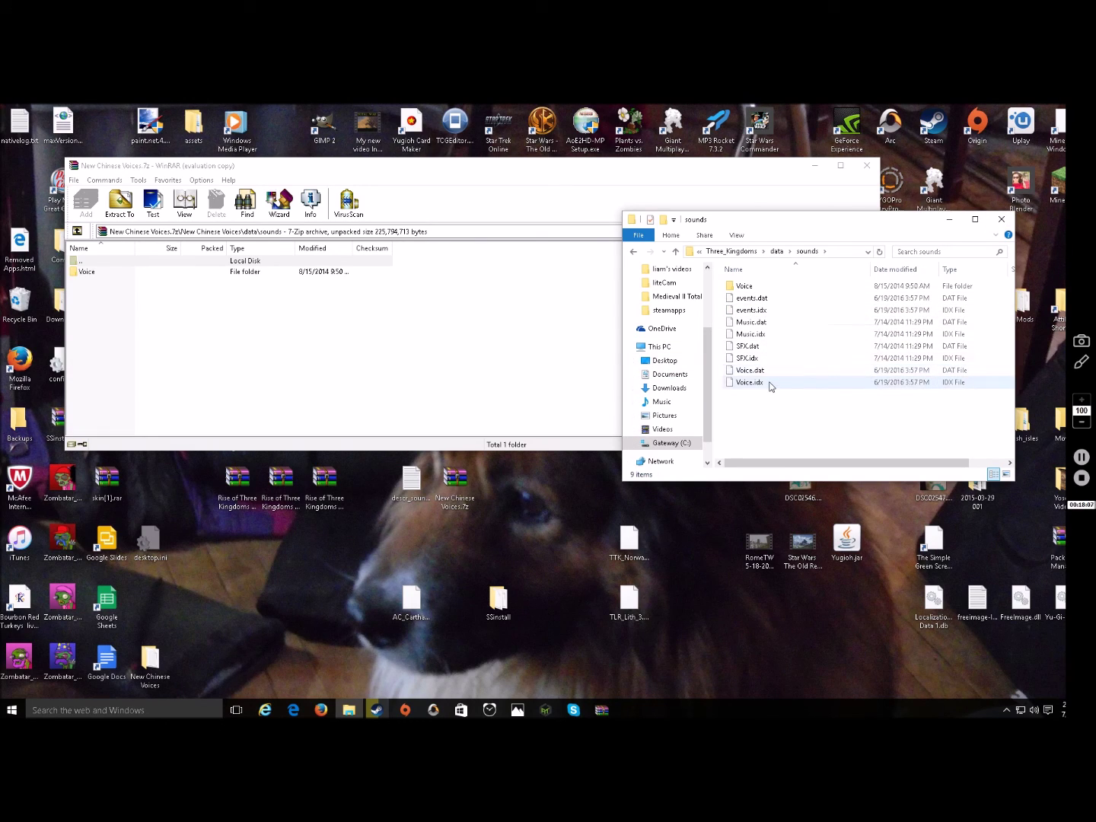
{"action": "left_click", "coordinate": [1002, 220]}
{"action": "left_click", "coordinate": [867, 166]}
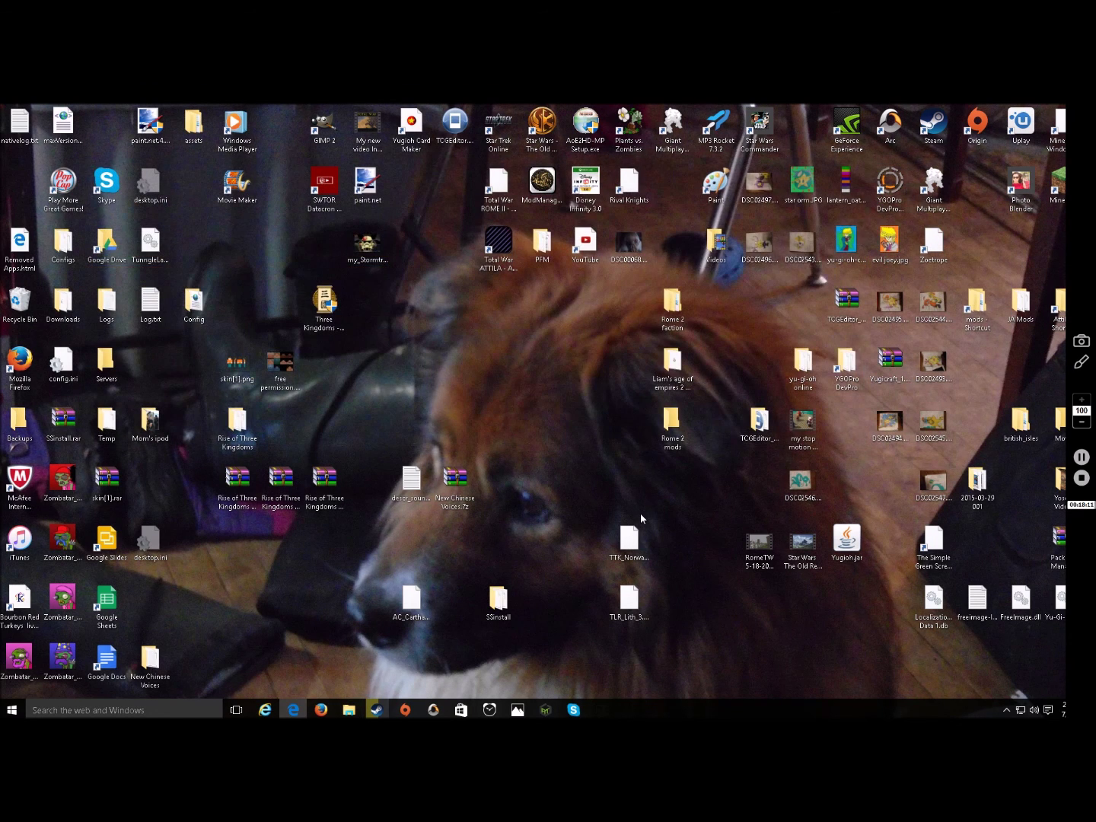